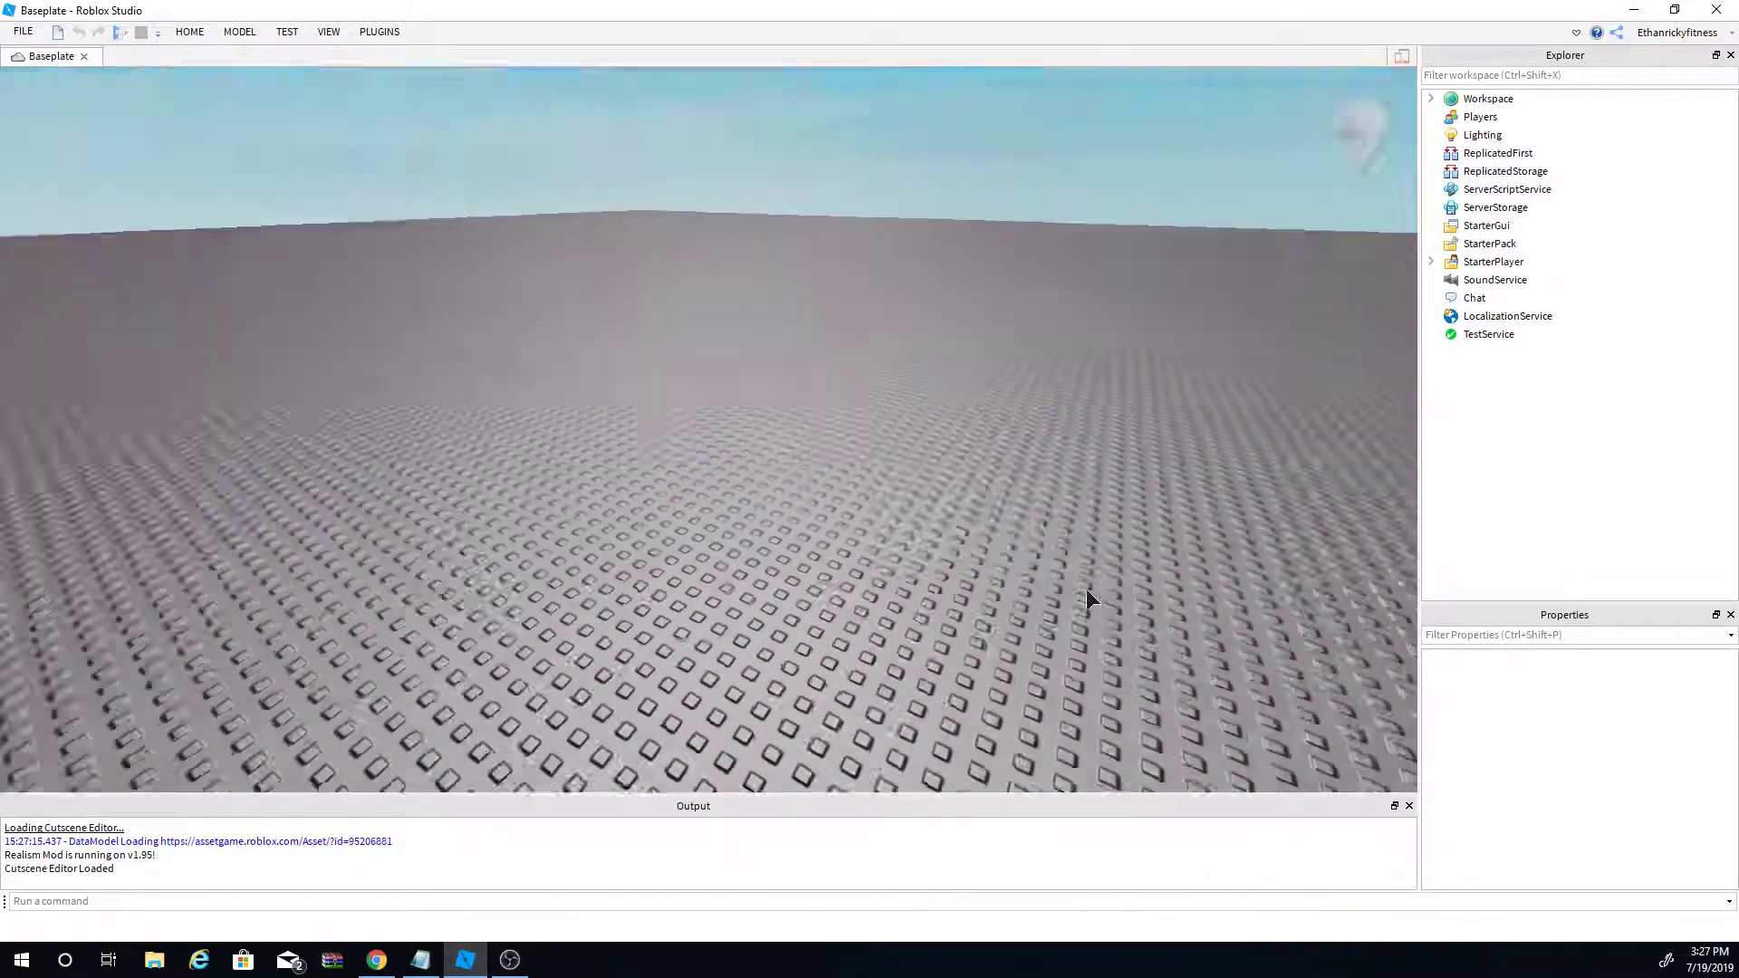
# Step: Orbit and zoom the camera to look over the empty grey baseplate
pyautogui.moveTo(809, 573); pyautogui.dragTo(809, 573, button='right')
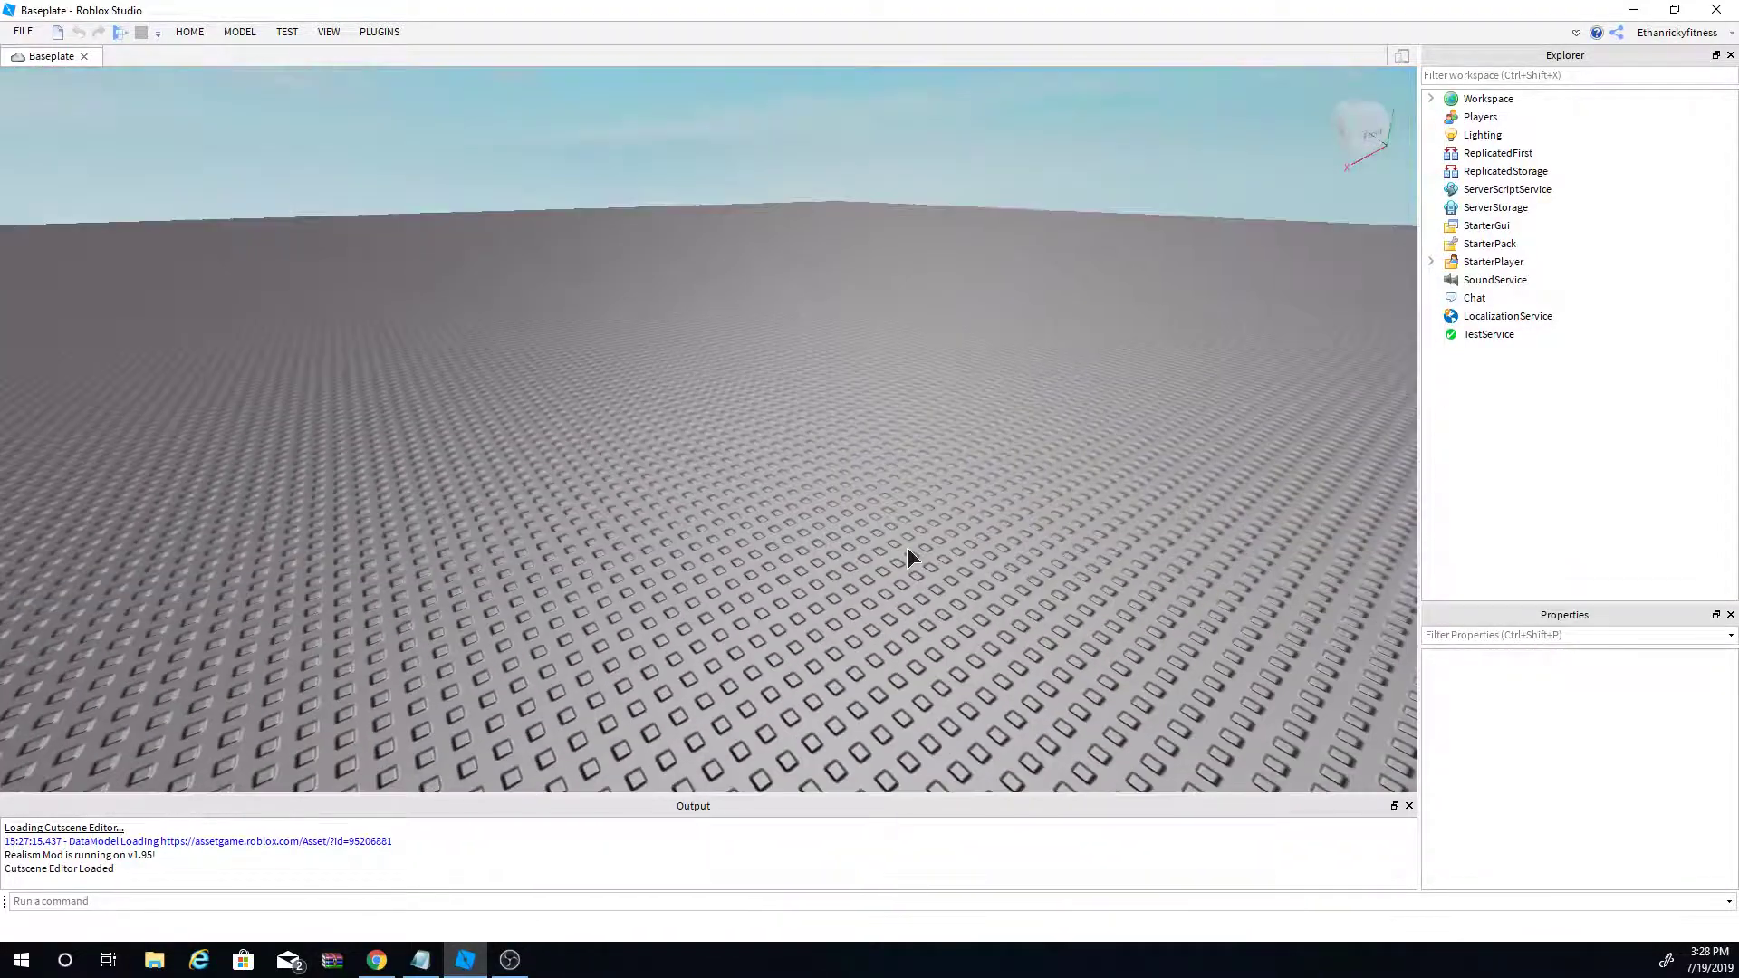
pyautogui.scroll(2, 992, 524)
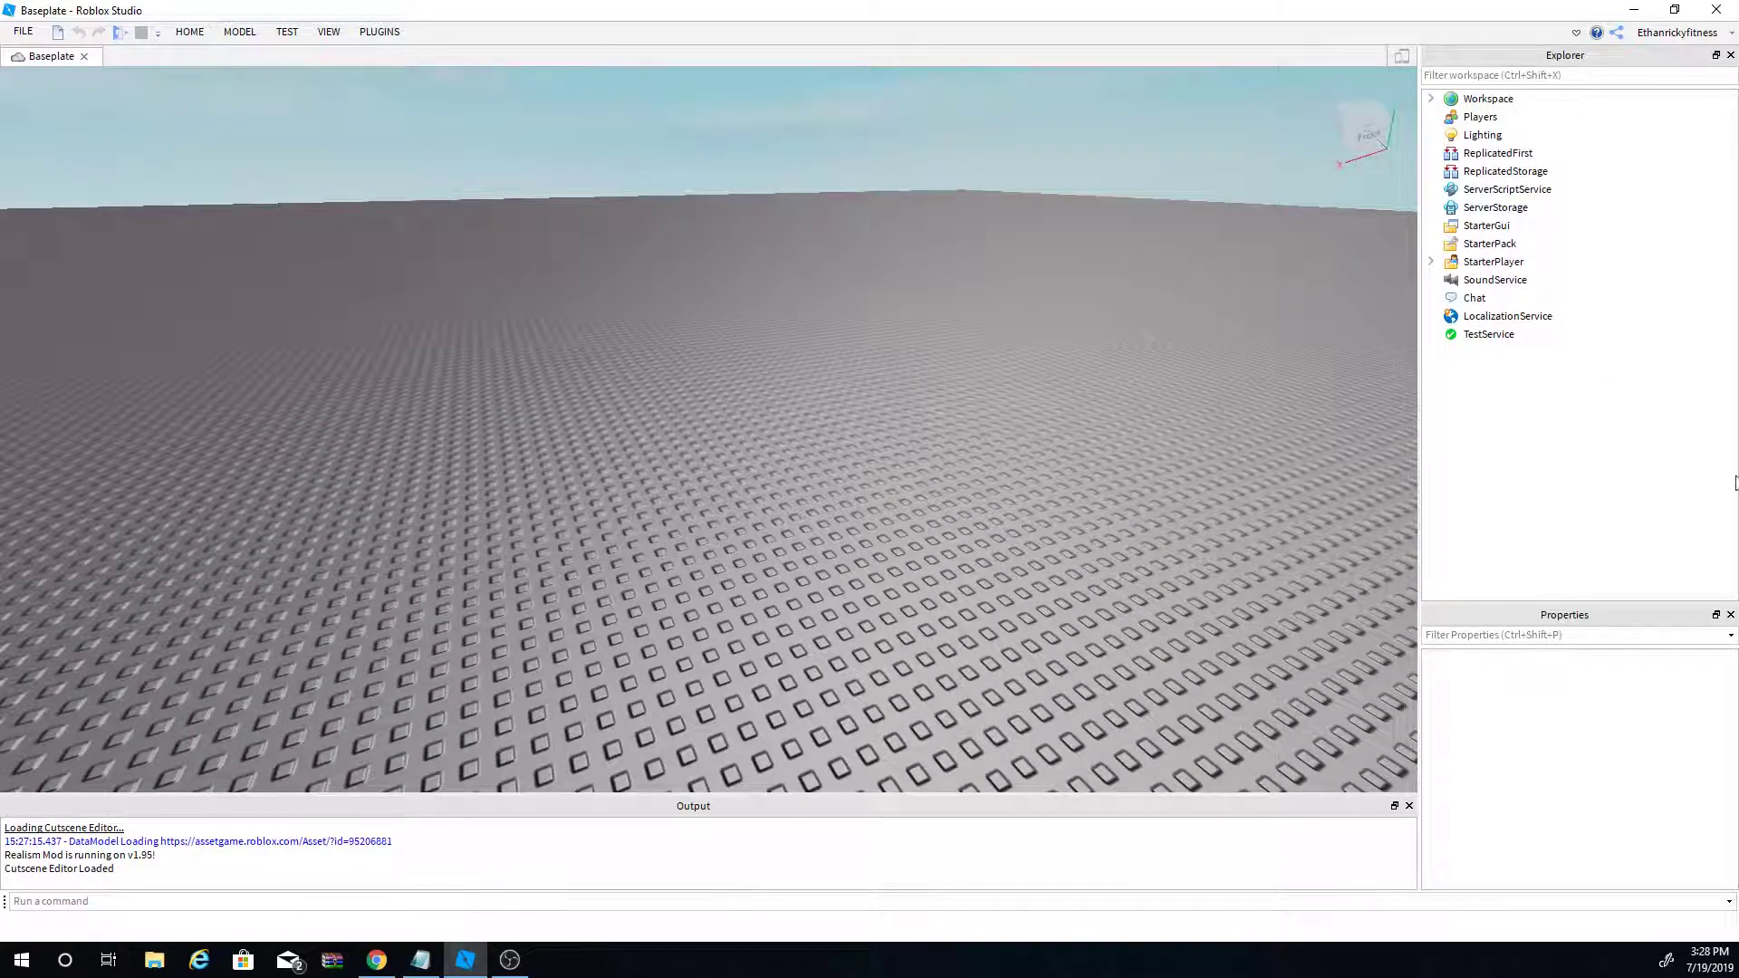
pyautogui.moveTo(1127, 356); pyautogui.dragTo(1127, 356, button='right')
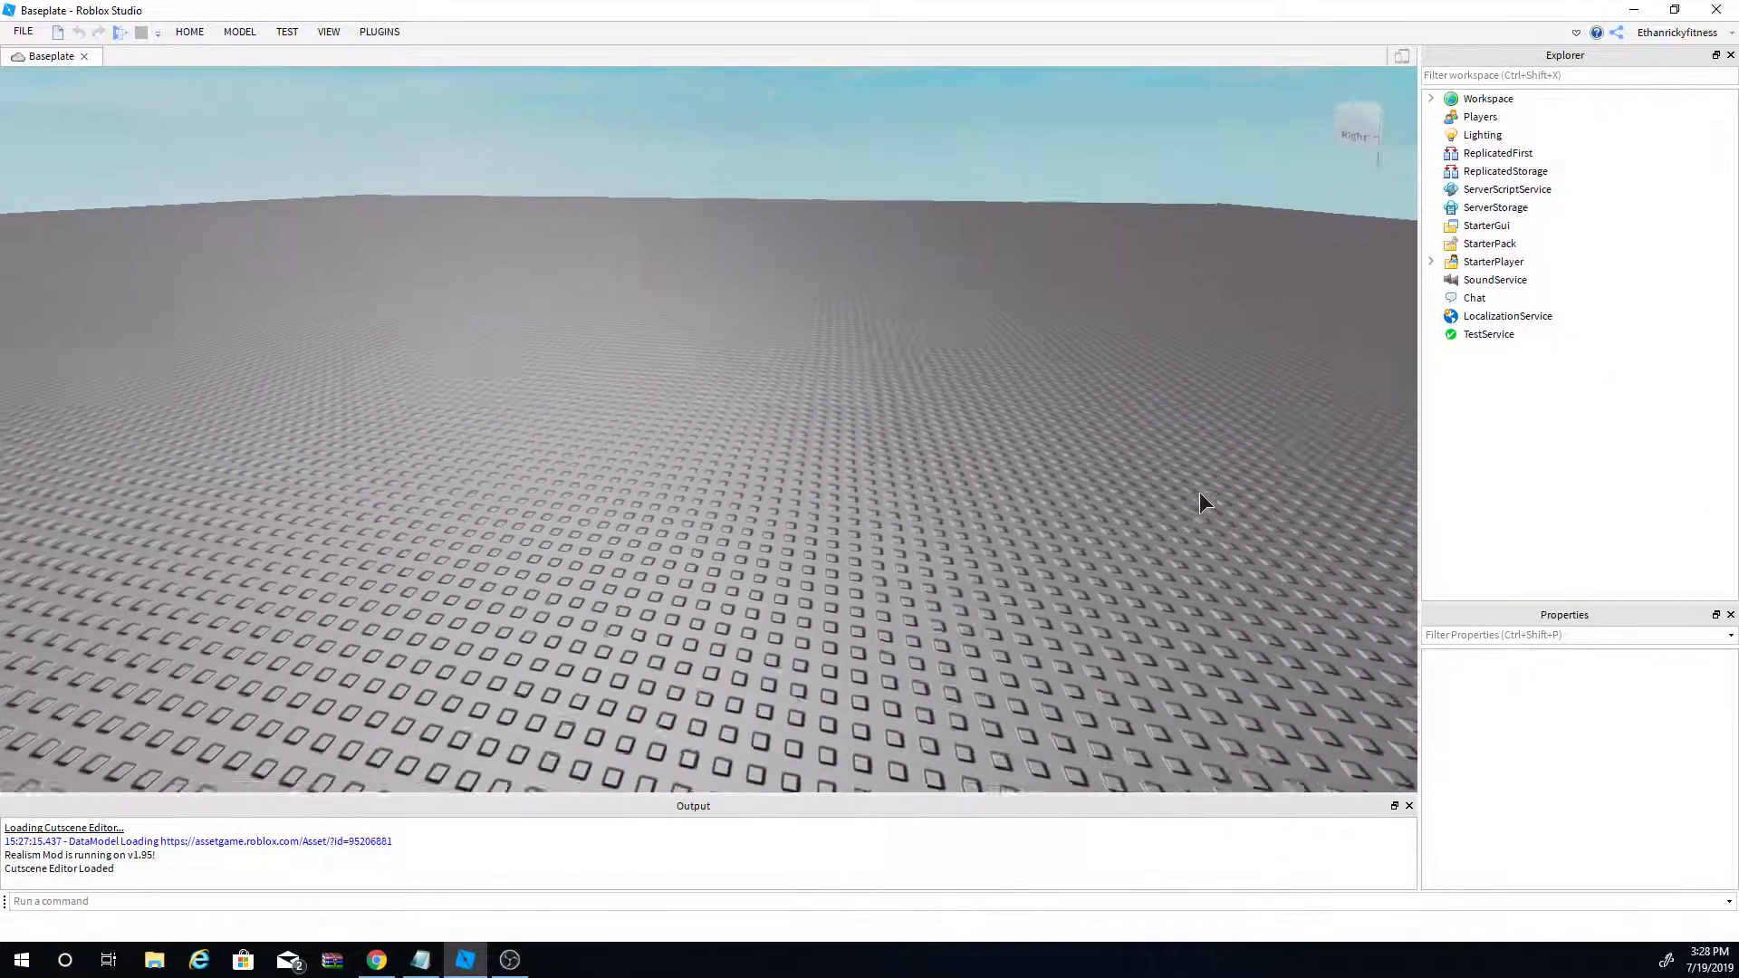
pyautogui.moveTo(1199, 492); pyautogui.dragTo(1140, 533, button='right')
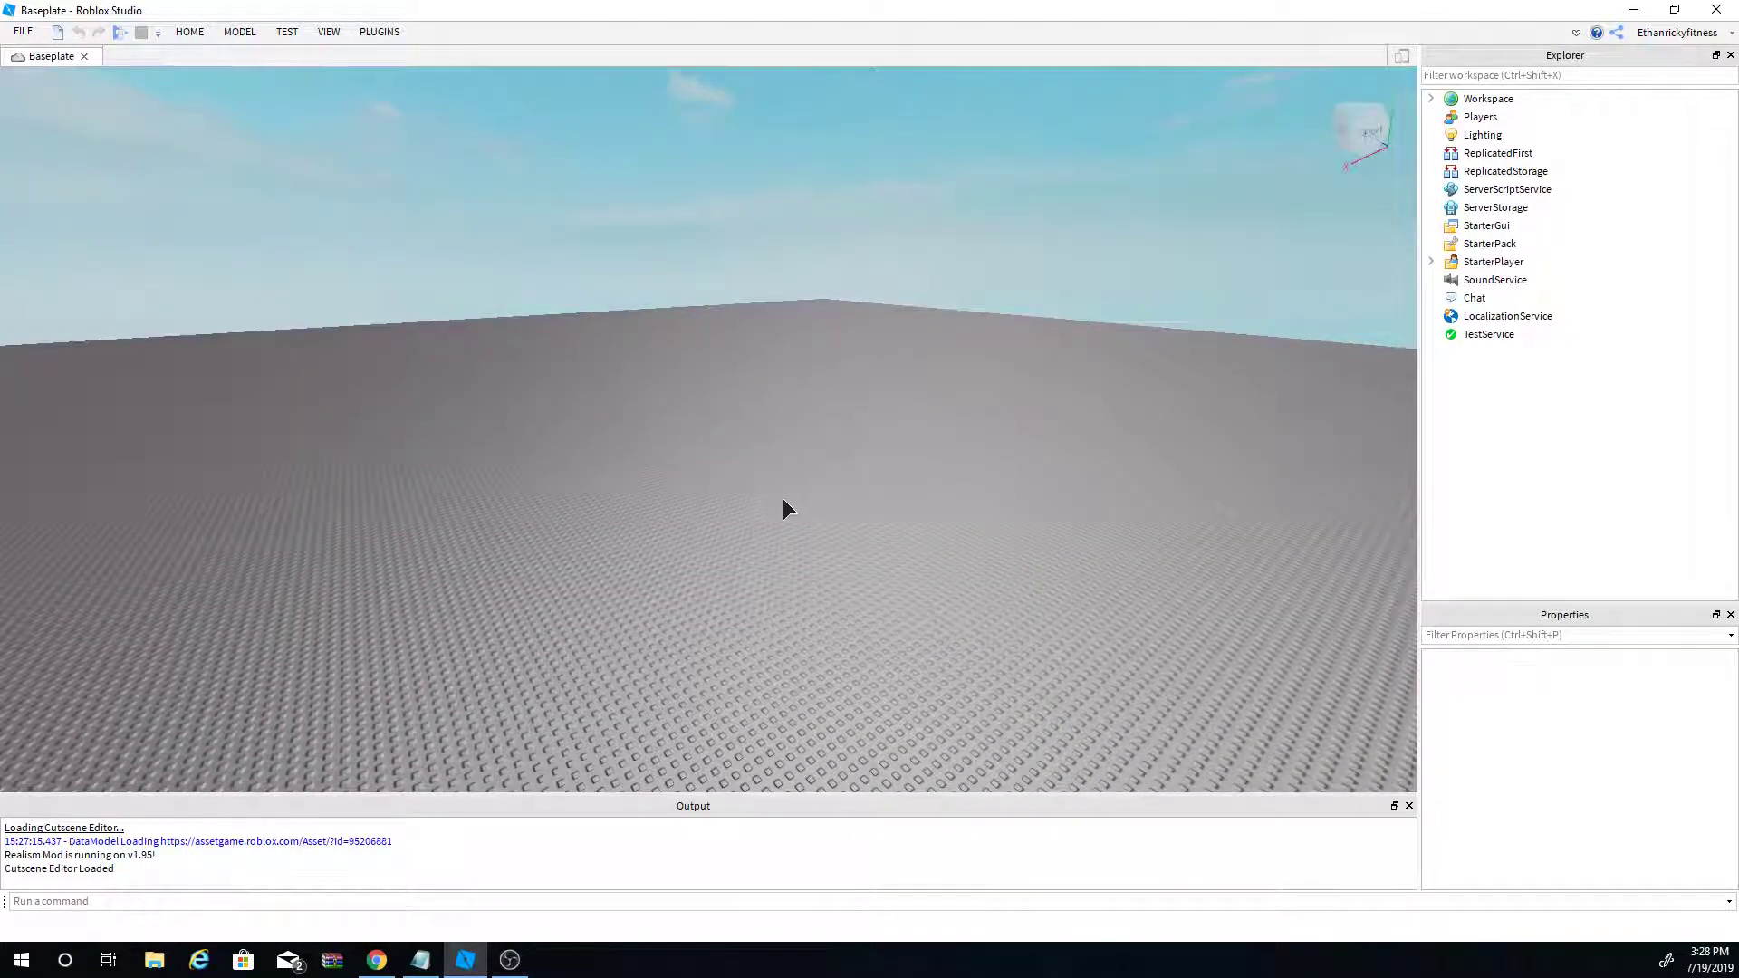
pyautogui.moveTo(904, 518); pyautogui.dragTo(935, 506, button='right')
pyautogui.scroll(3, 904, 518)
pyautogui.scroll(-5, 904, 519)
pyautogui.scroll(3, 904, 518)
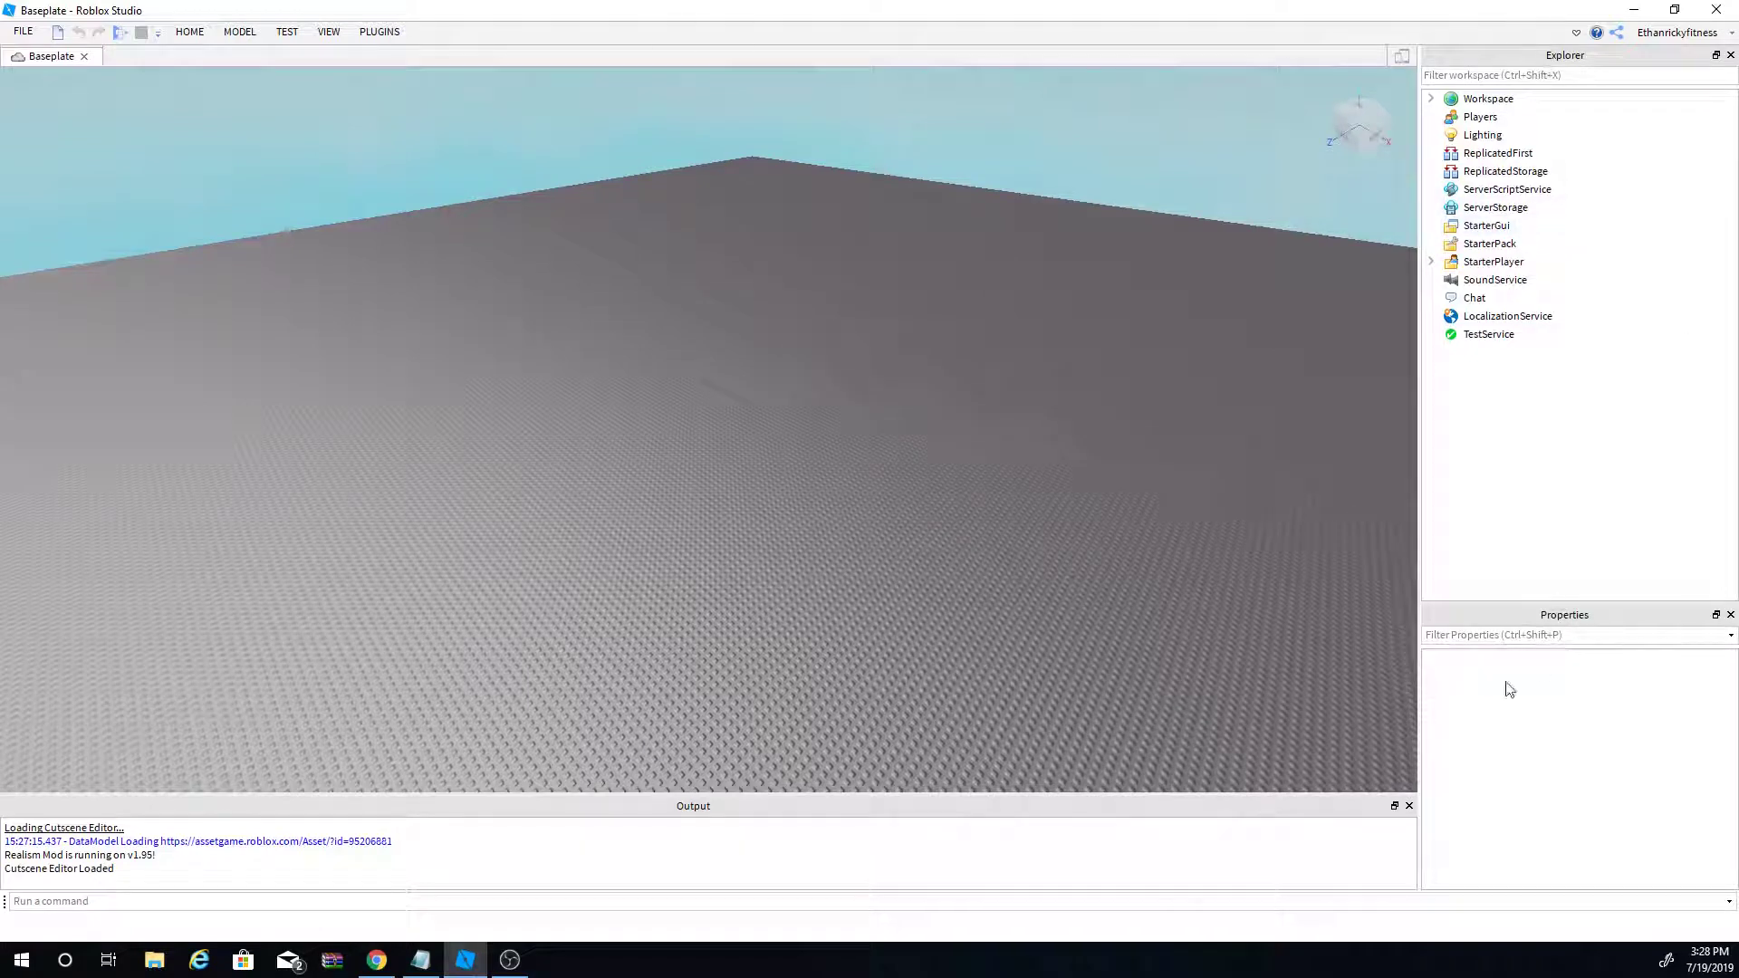
# Step: Close the Explorer, Properties and Output panels
pyautogui.click(1730, 55)
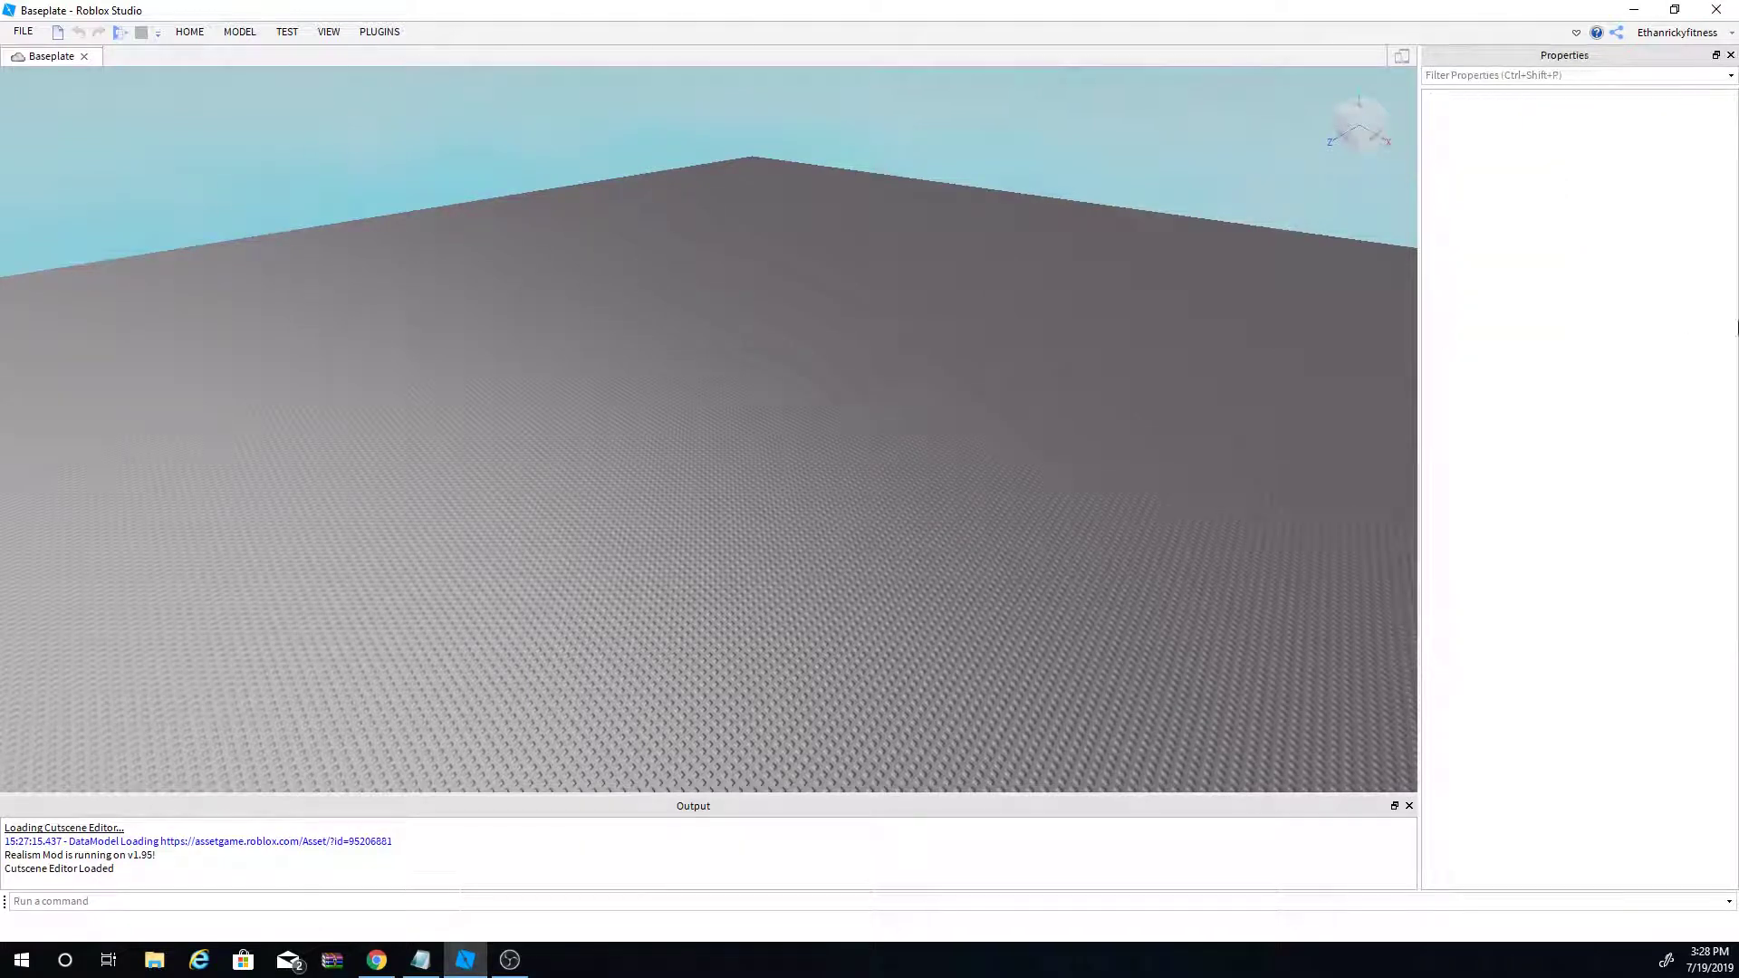
pyautogui.click(1730, 55)
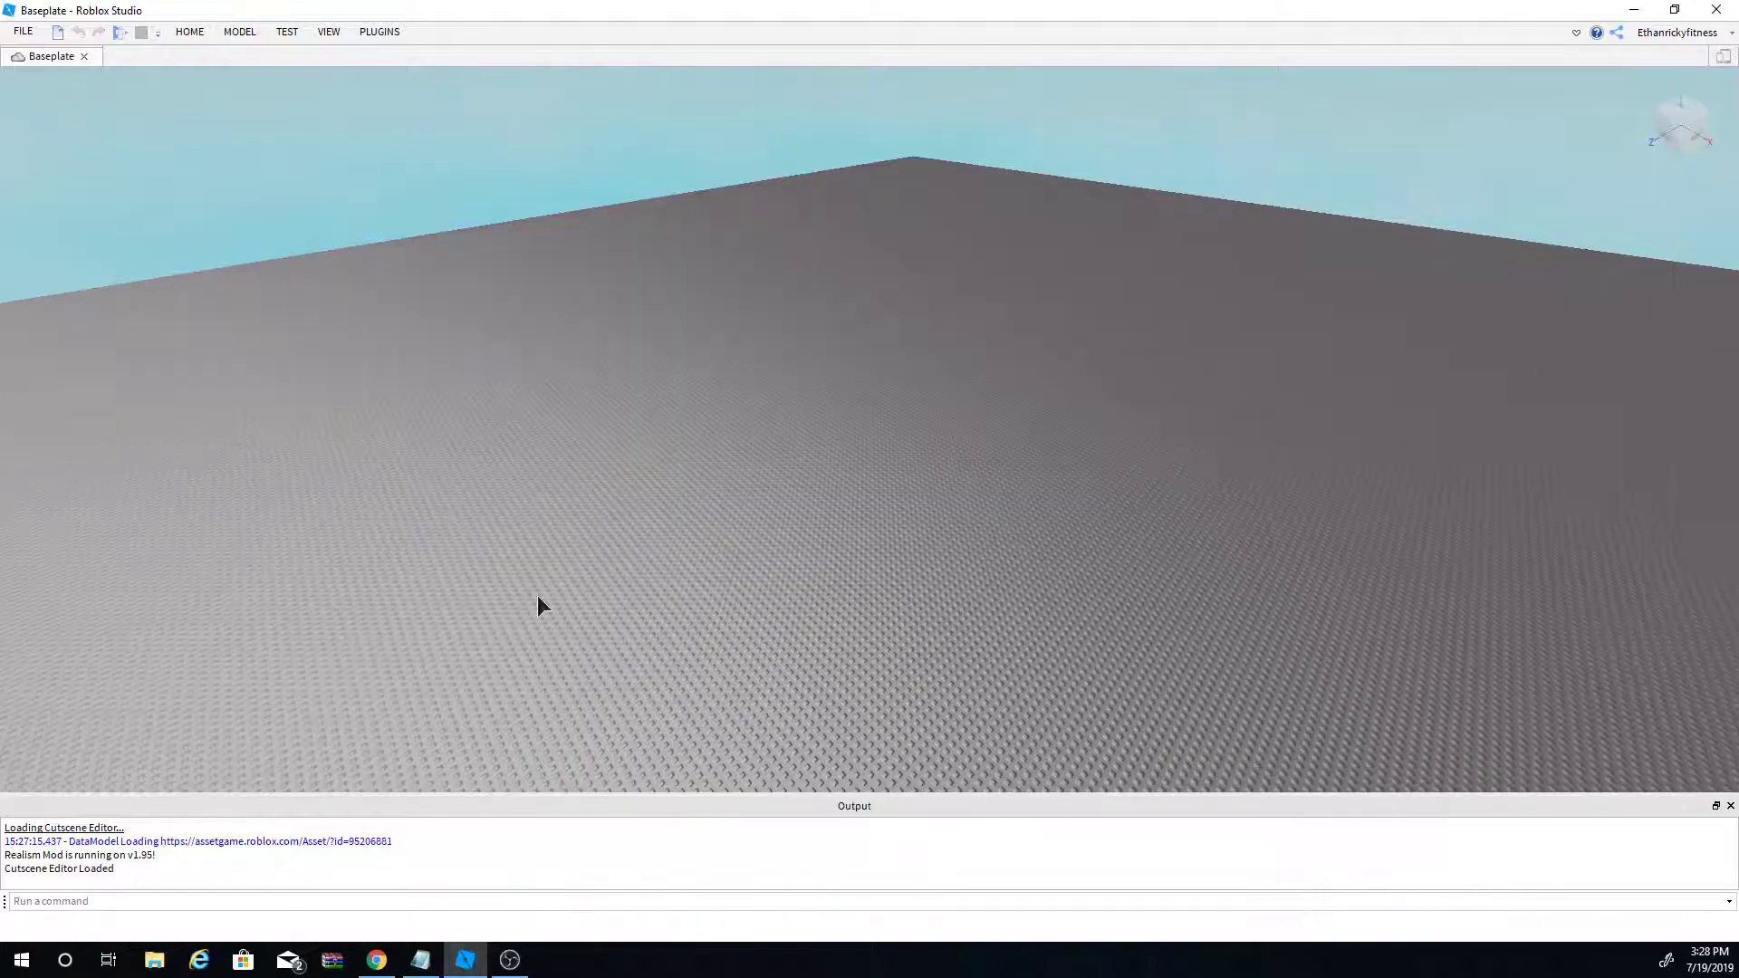
pyautogui.moveTo(645, 625); pyautogui.dragTo(1146, 331, button='right')
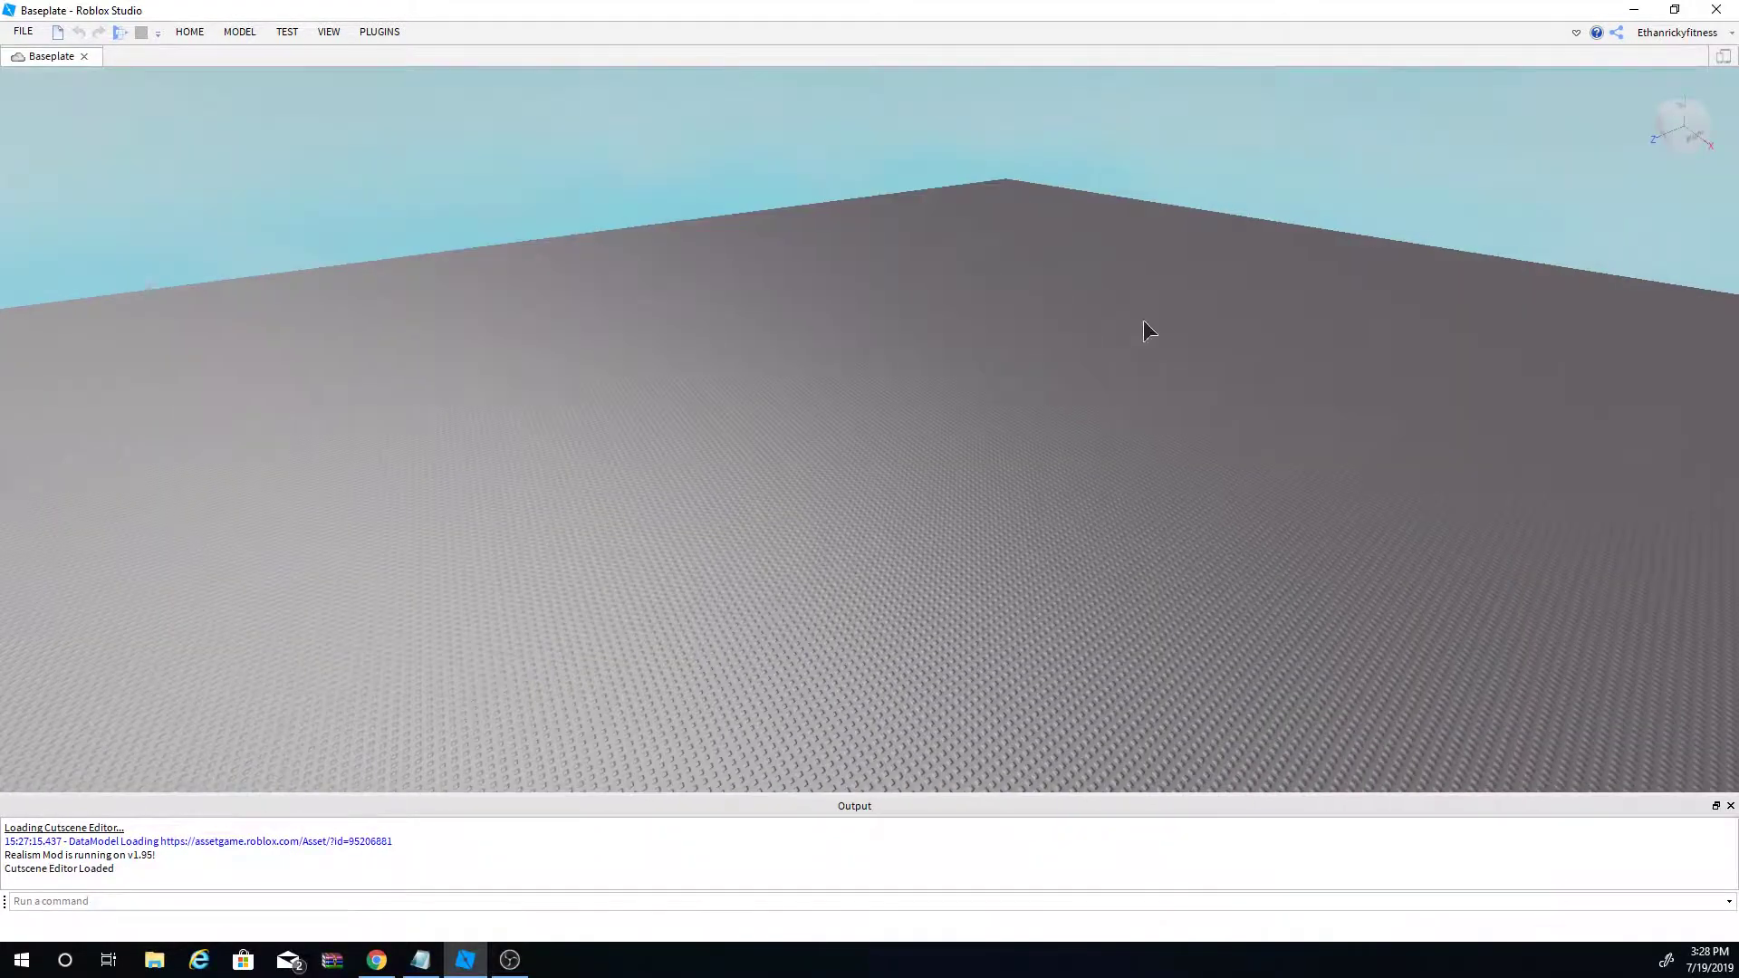
pyautogui.moveTo(957, 373); pyautogui.dragTo(931, 427, button='right')
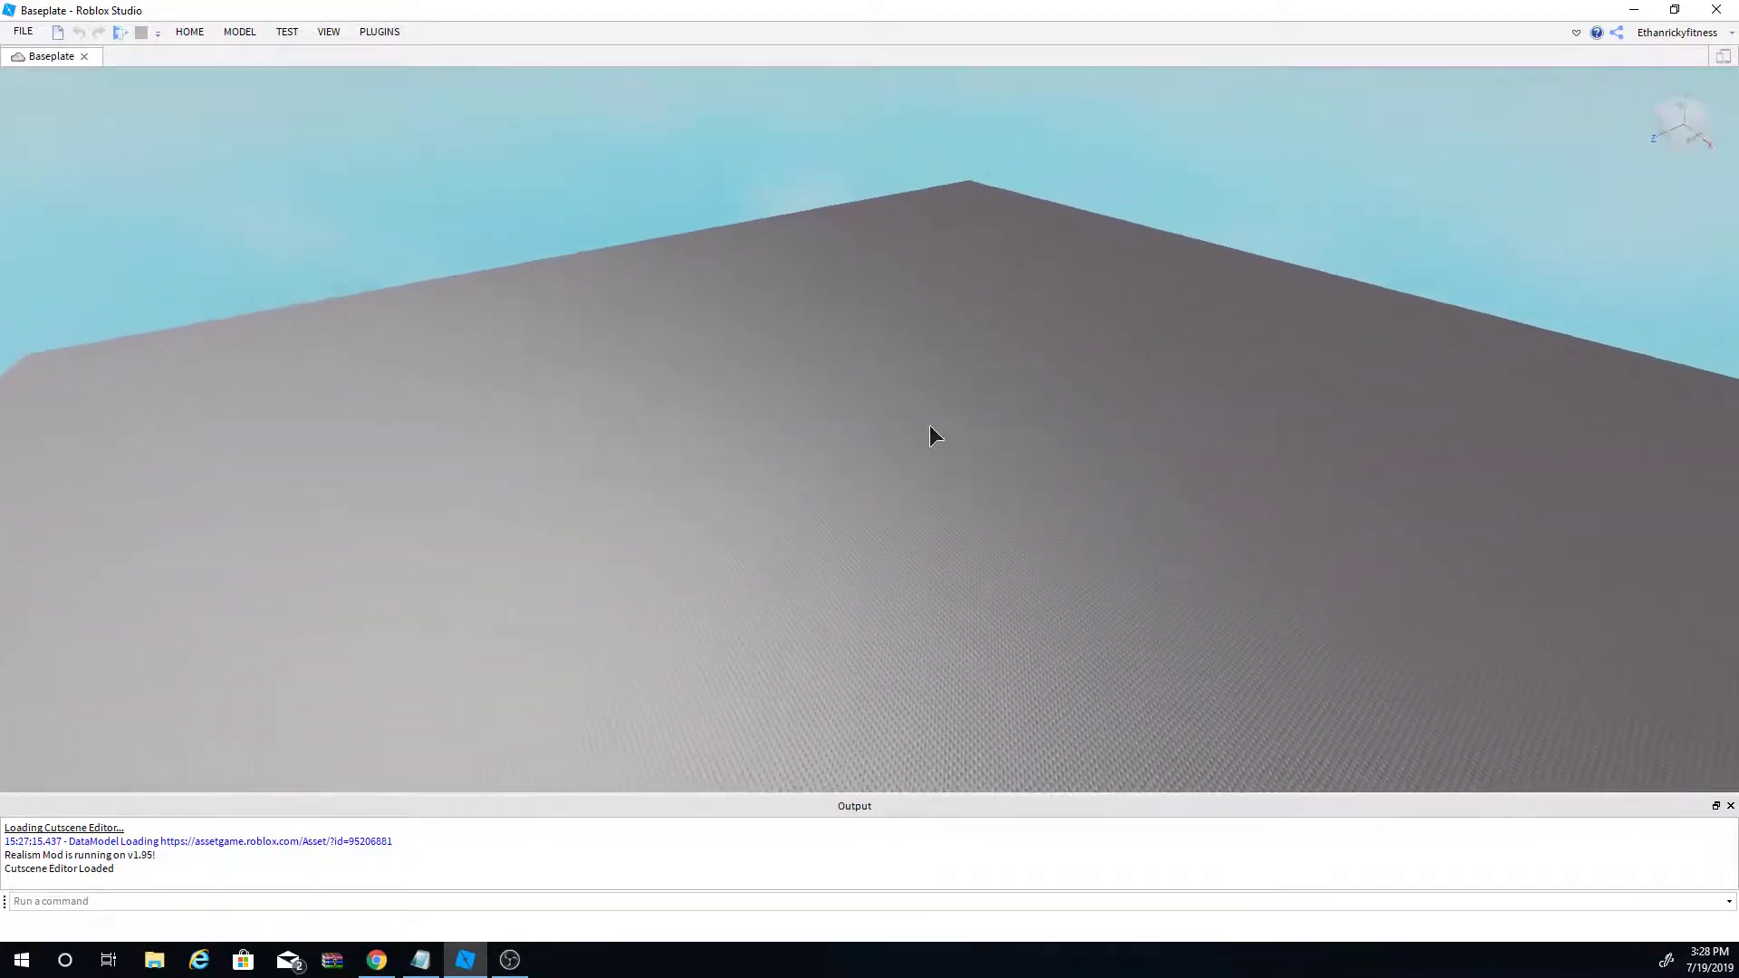
pyautogui.click(1729, 806)
pyautogui.moveTo(615, 400); pyautogui.dragTo(860, 154, button='right')
# Step: Reopen the Explorer, Properties and Output panels from the View tab
pyautogui.click(328, 37)
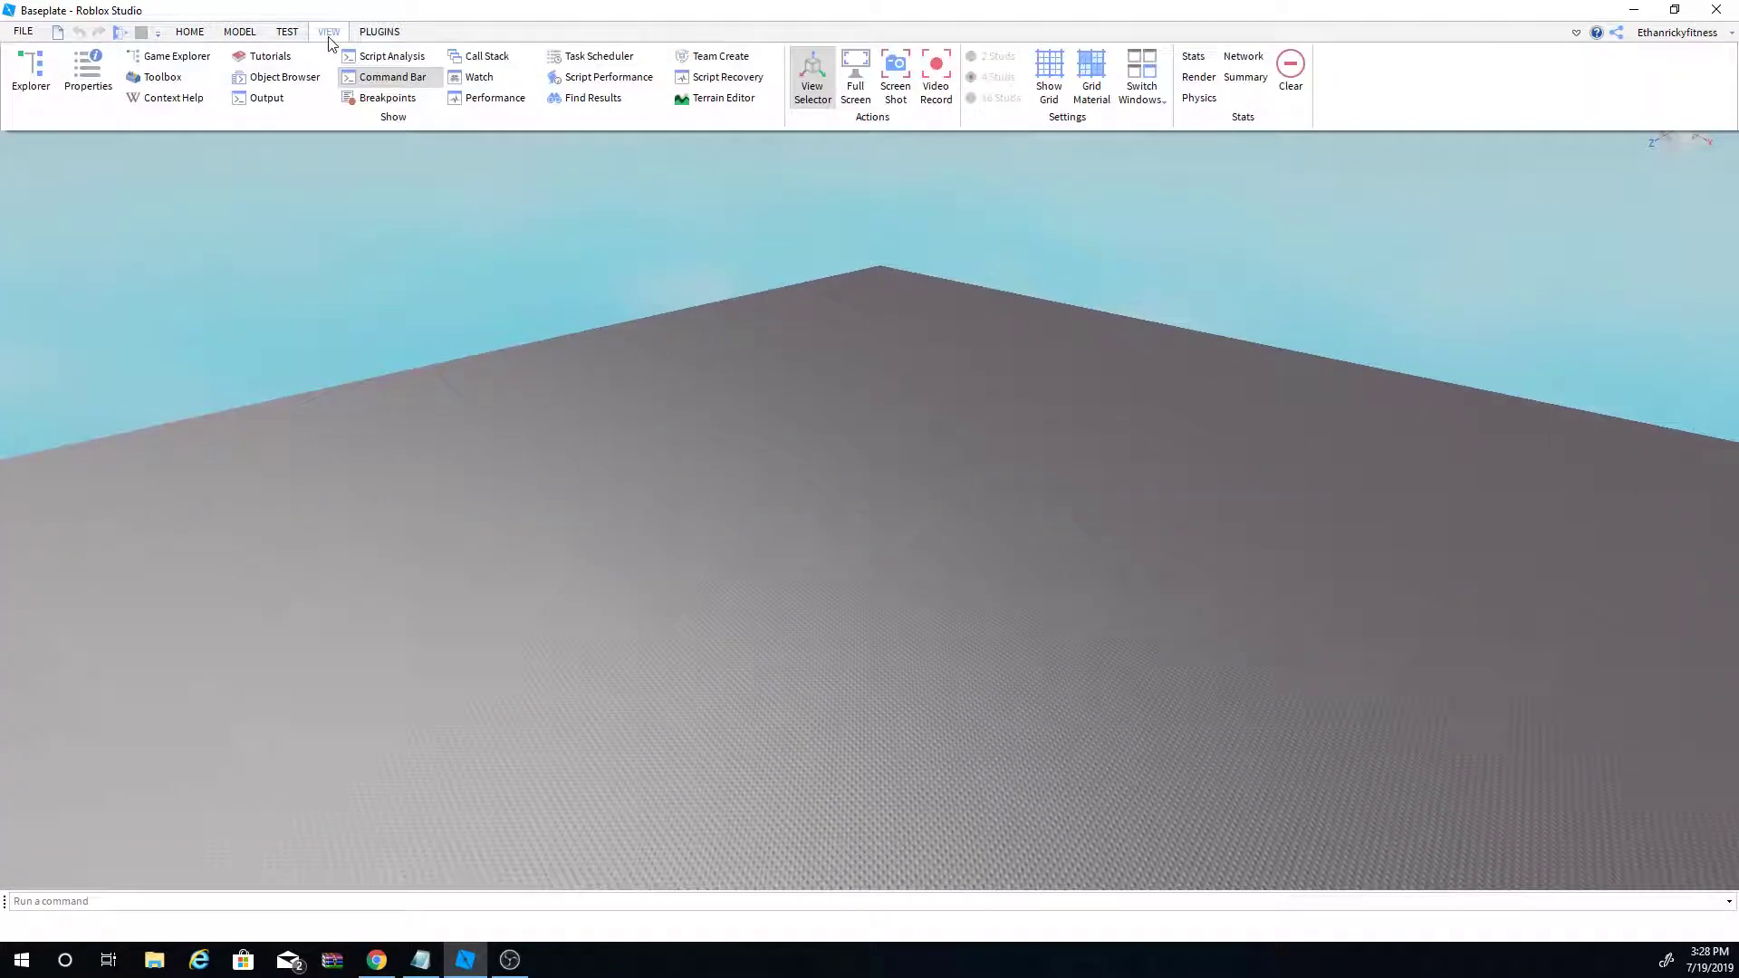
pyautogui.click(27, 80)
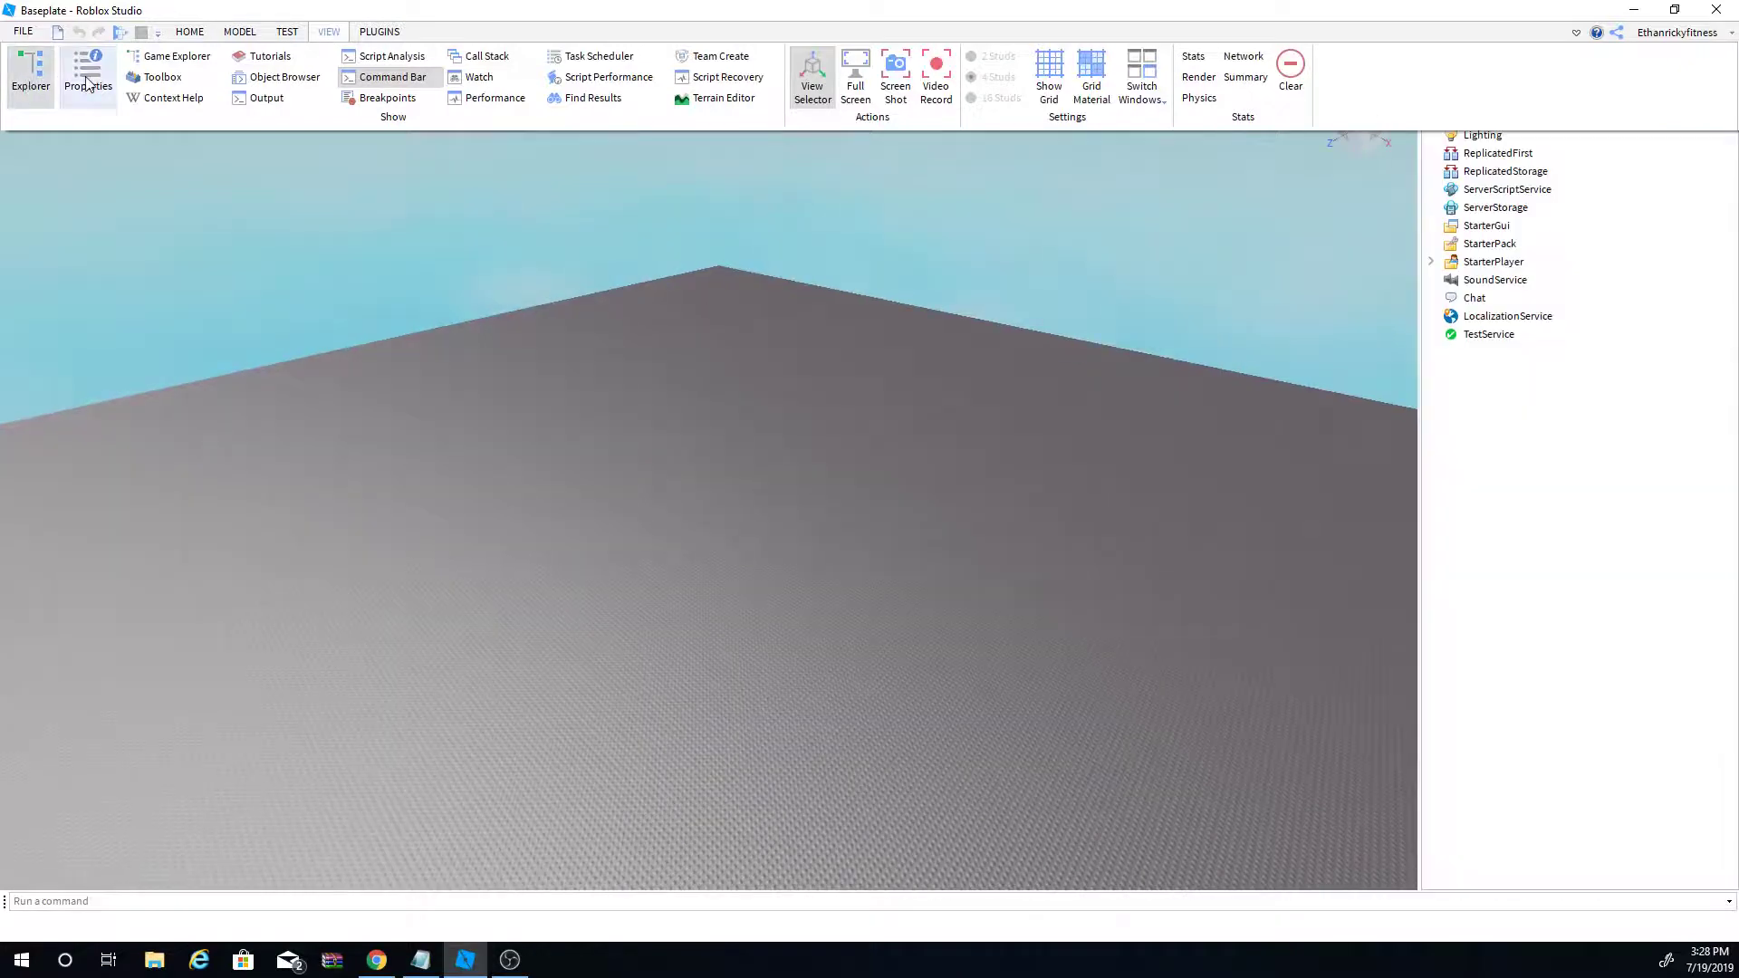
pyautogui.click(88, 83)
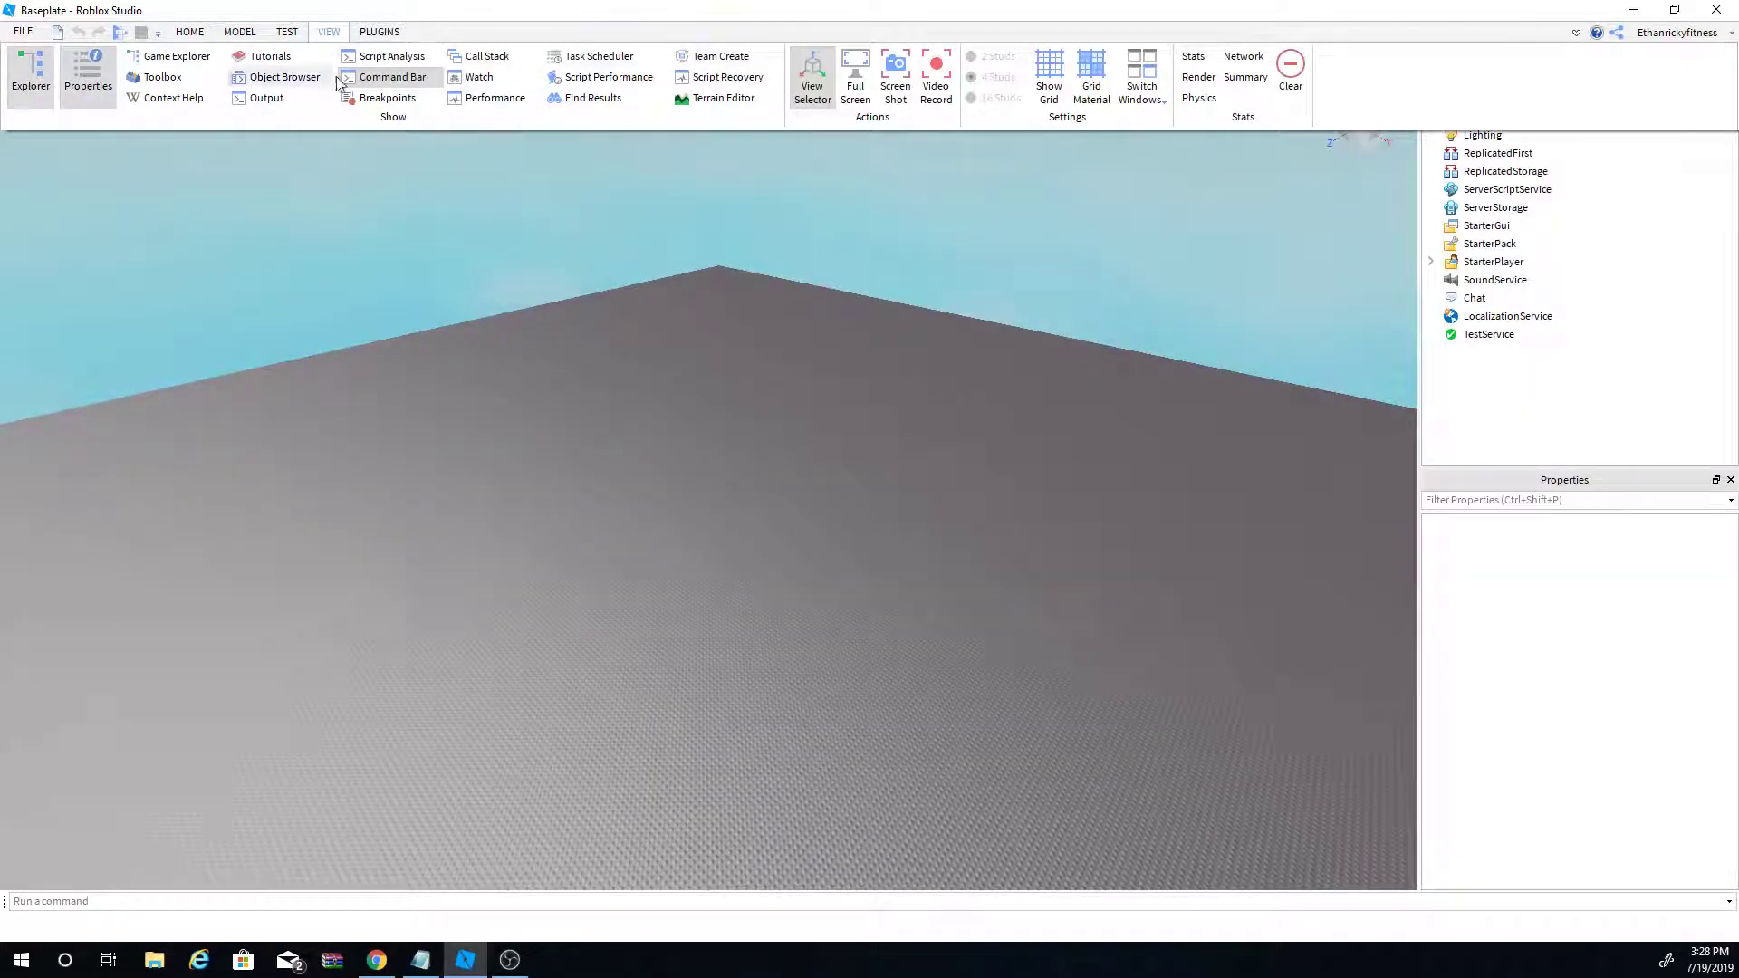
pyautogui.click(262, 98)
pyautogui.click(758, 460)
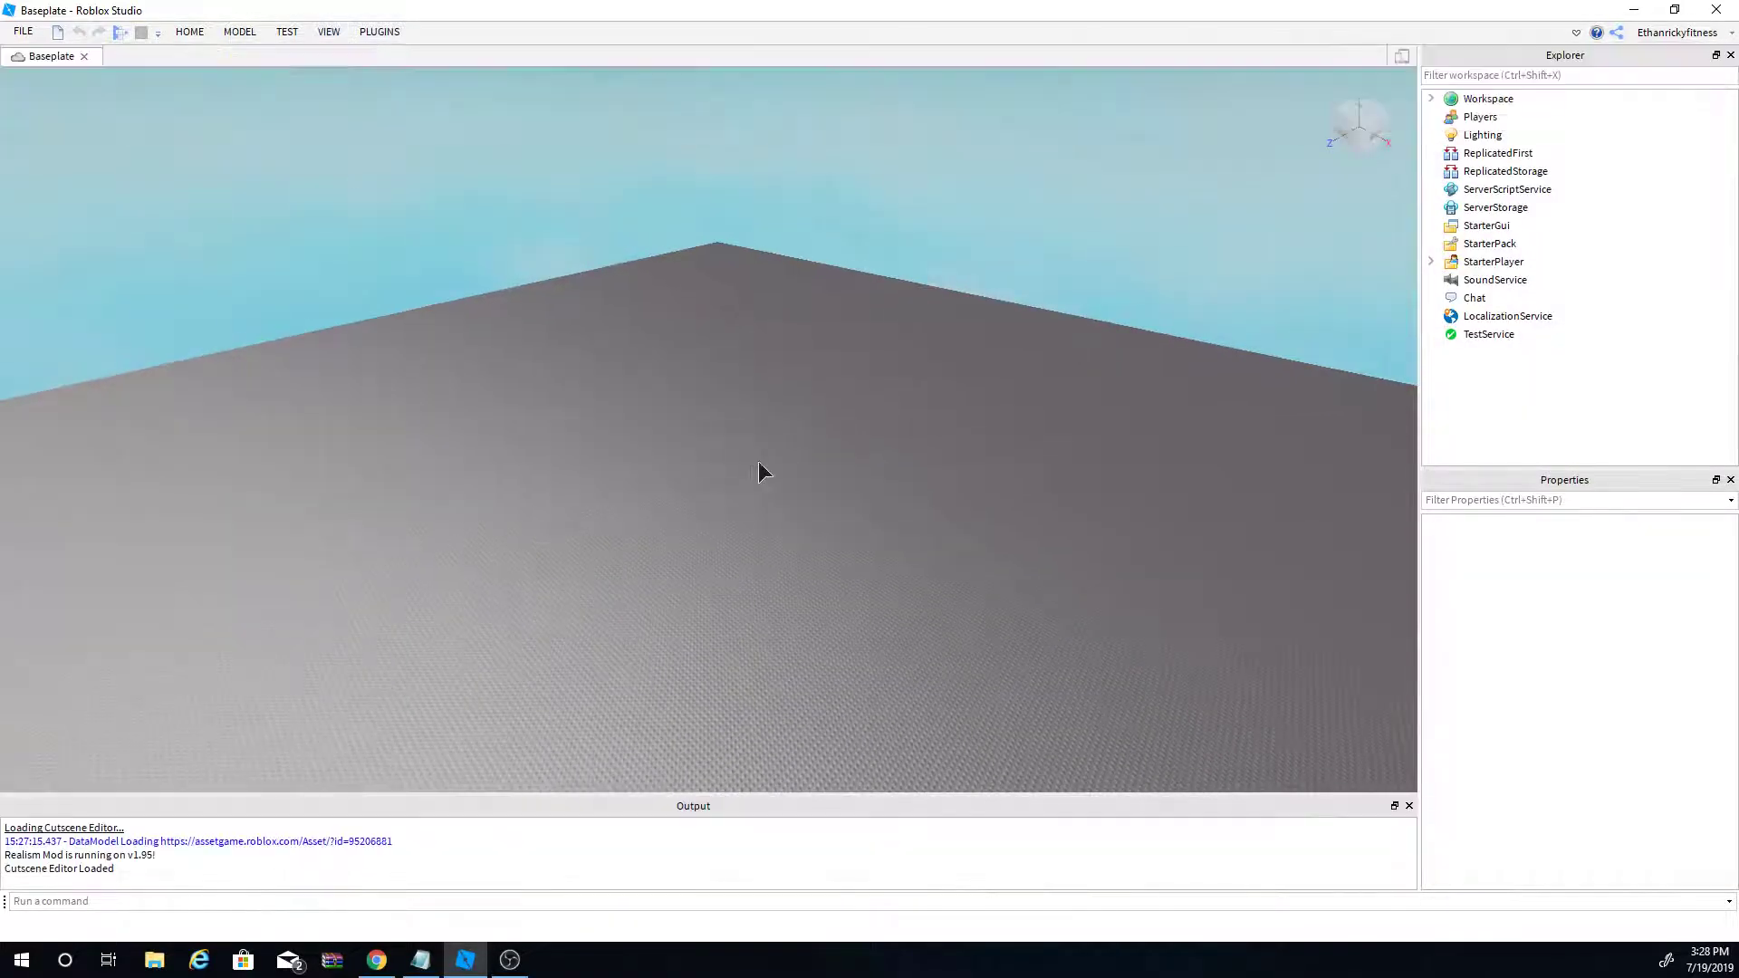
pyautogui.rightClick(730, 830)
pyautogui.moveTo(982, 627); pyautogui.dragTo(936, 632, button='right')
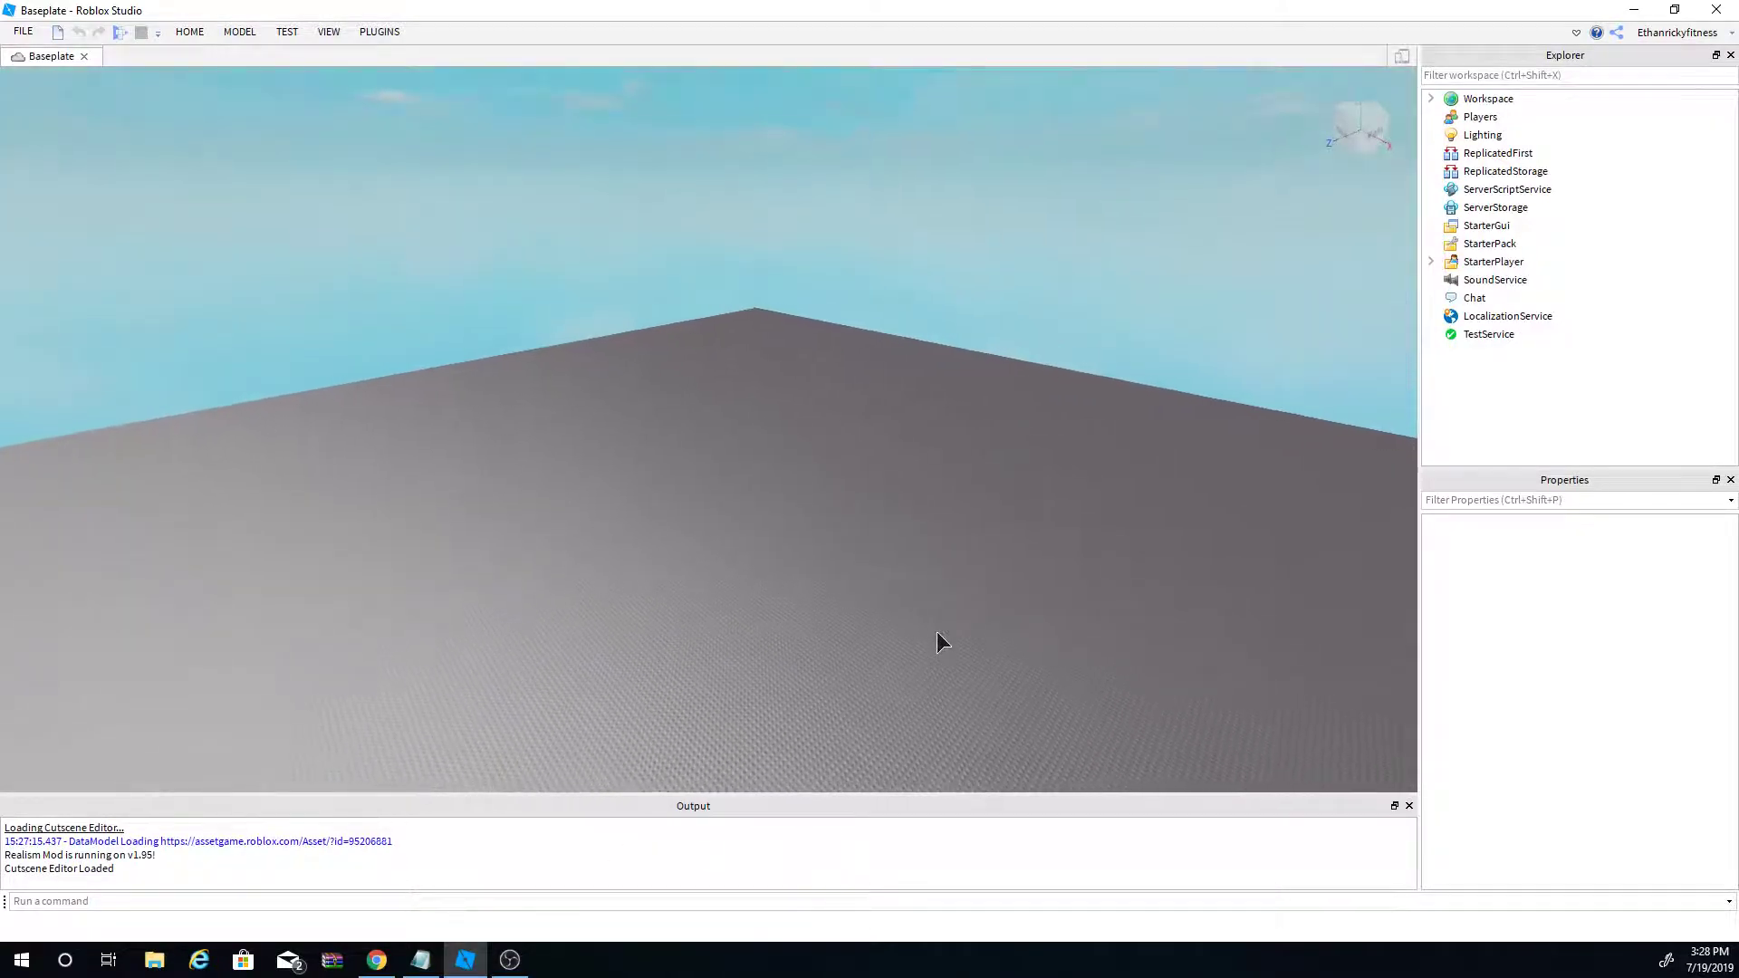
pyautogui.rightClick(487, 834)
pyautogui.moveTo(652, 579); pyautogui.dragTo(617, 551, button='right')
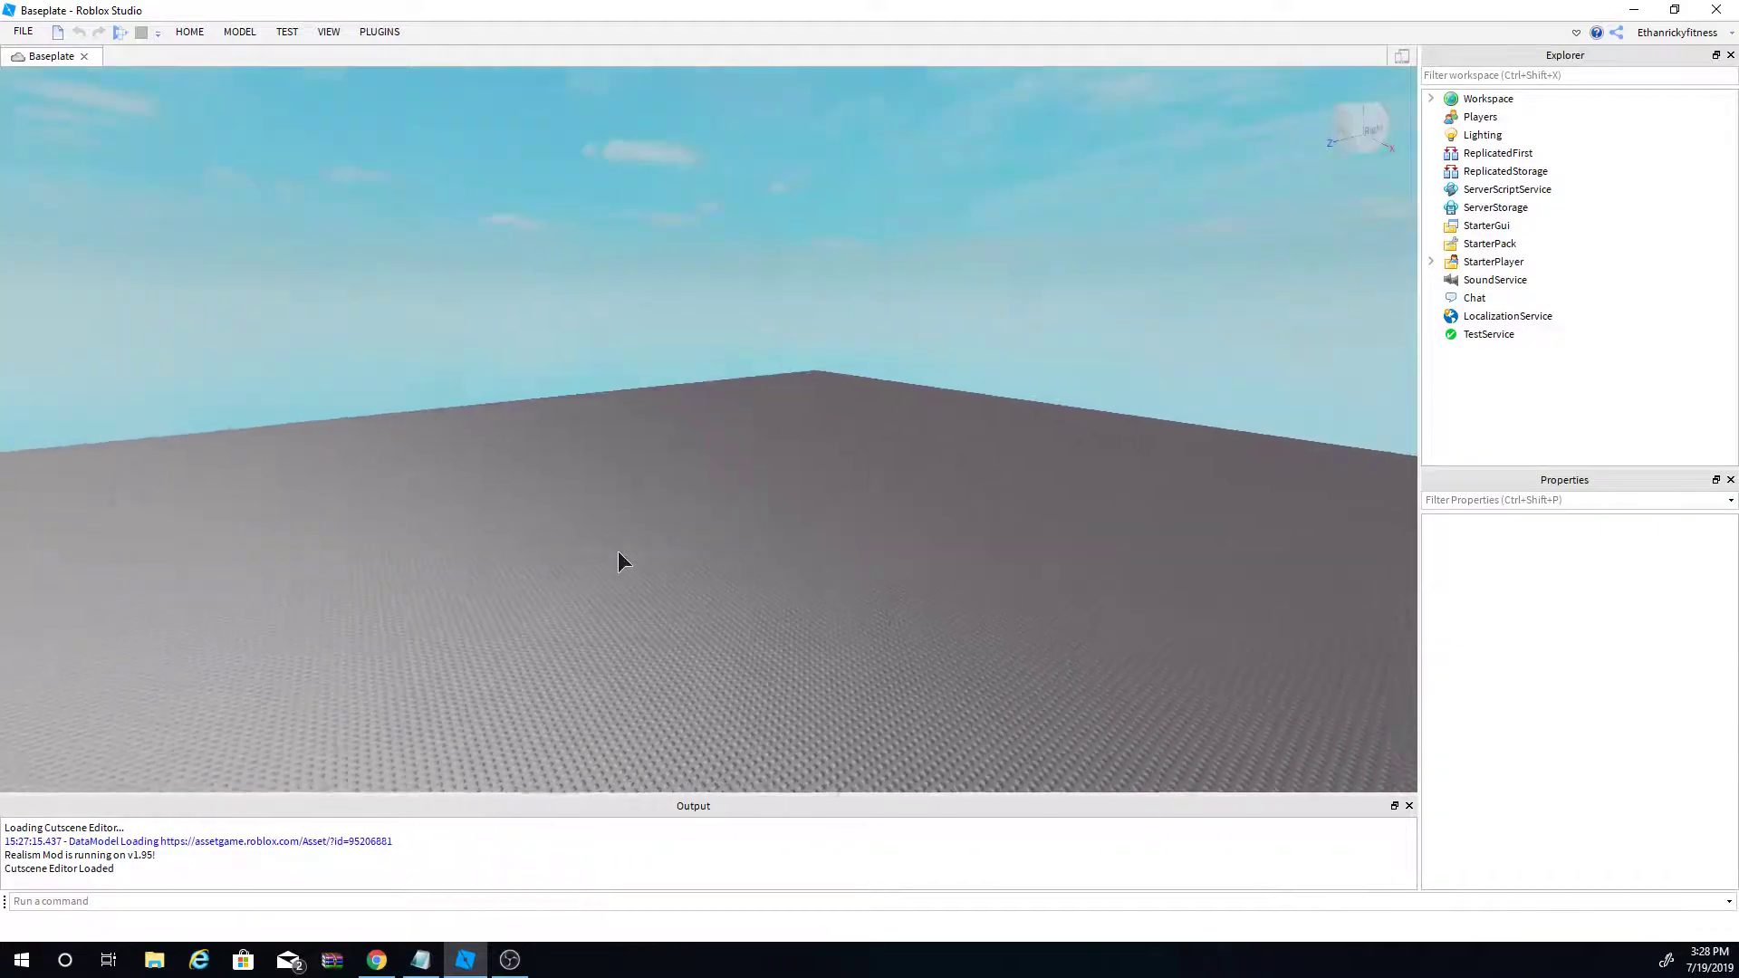
pyautogui.press('s')
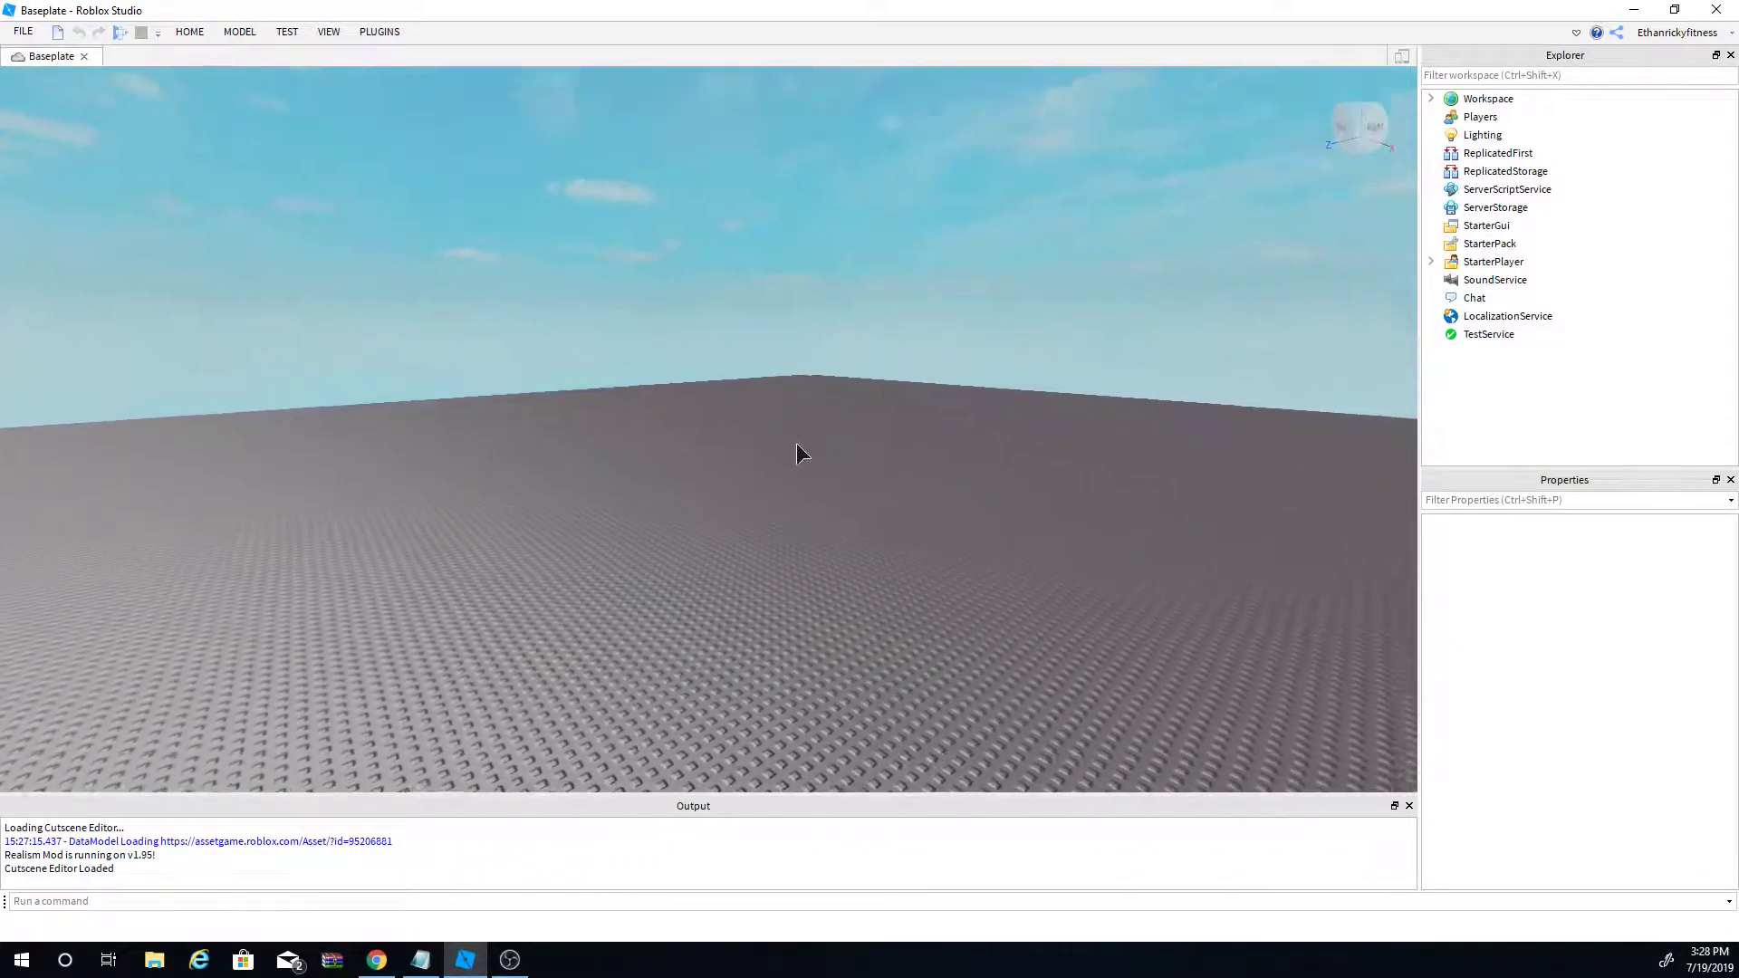
pyautogui.moveTo(797, 444); pyautogui.dragTo(794, 437, button='right')
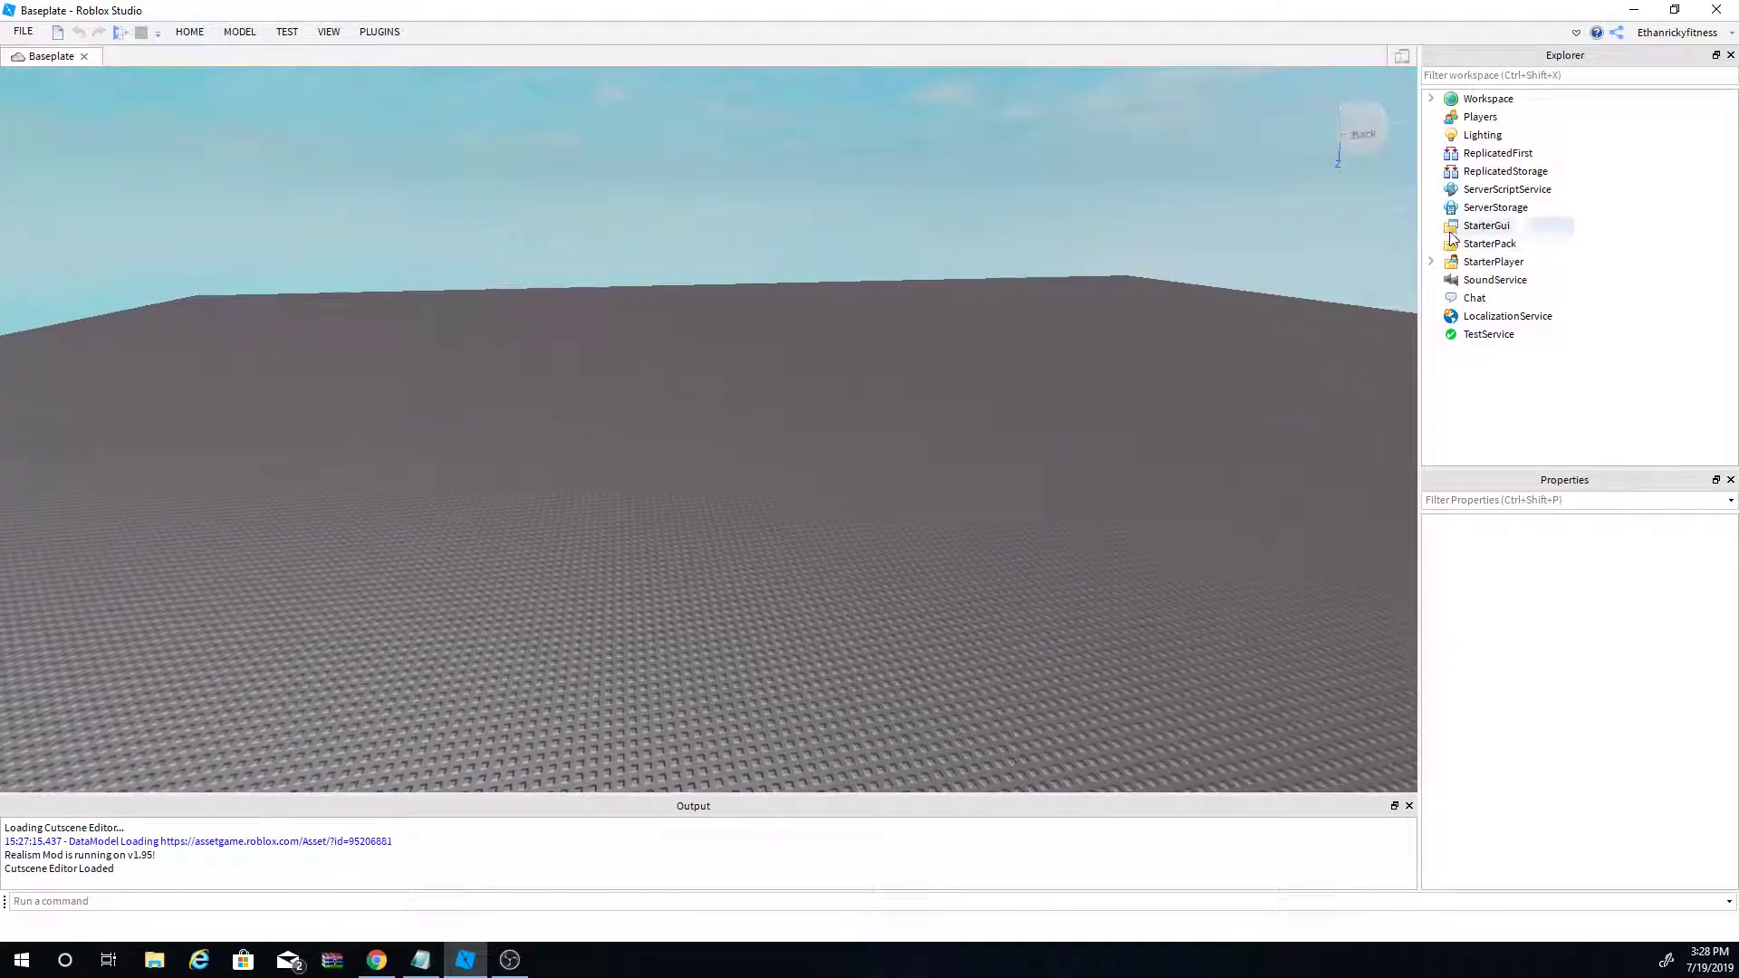
# Step: Insert a ScreenGui under StarterGui
pyautogui.click(1526, 226)
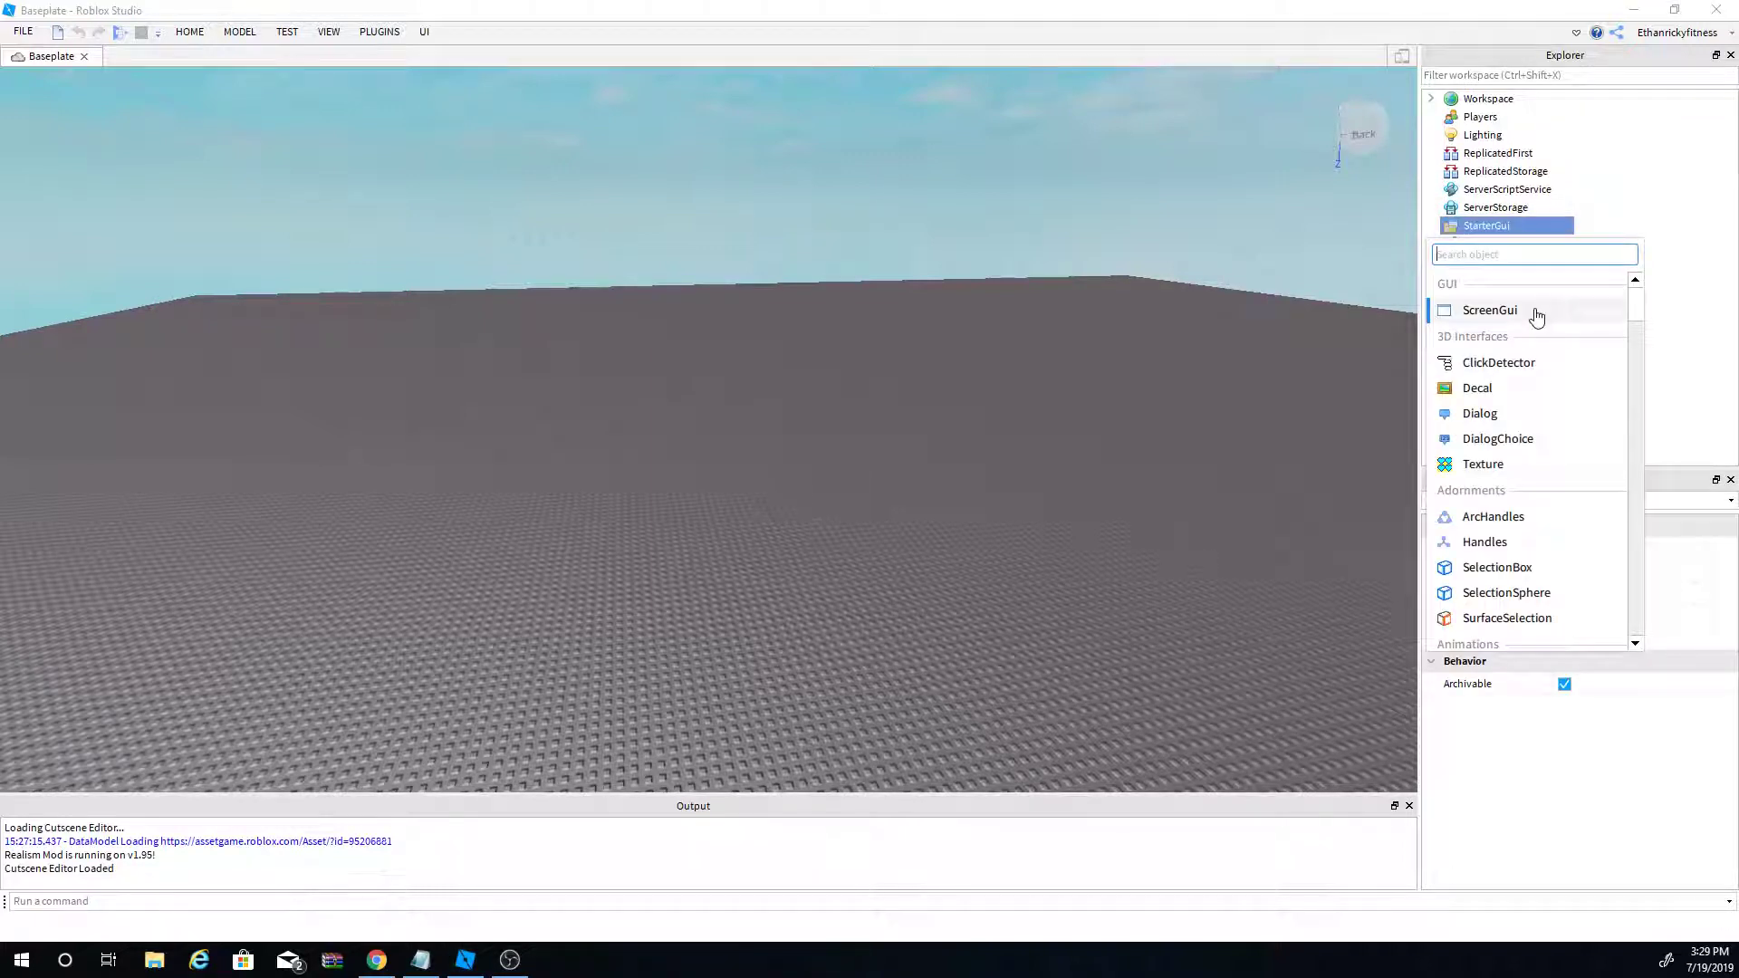
pyautogui.click(1540, 317)
pyautogui.click(1486, 246)
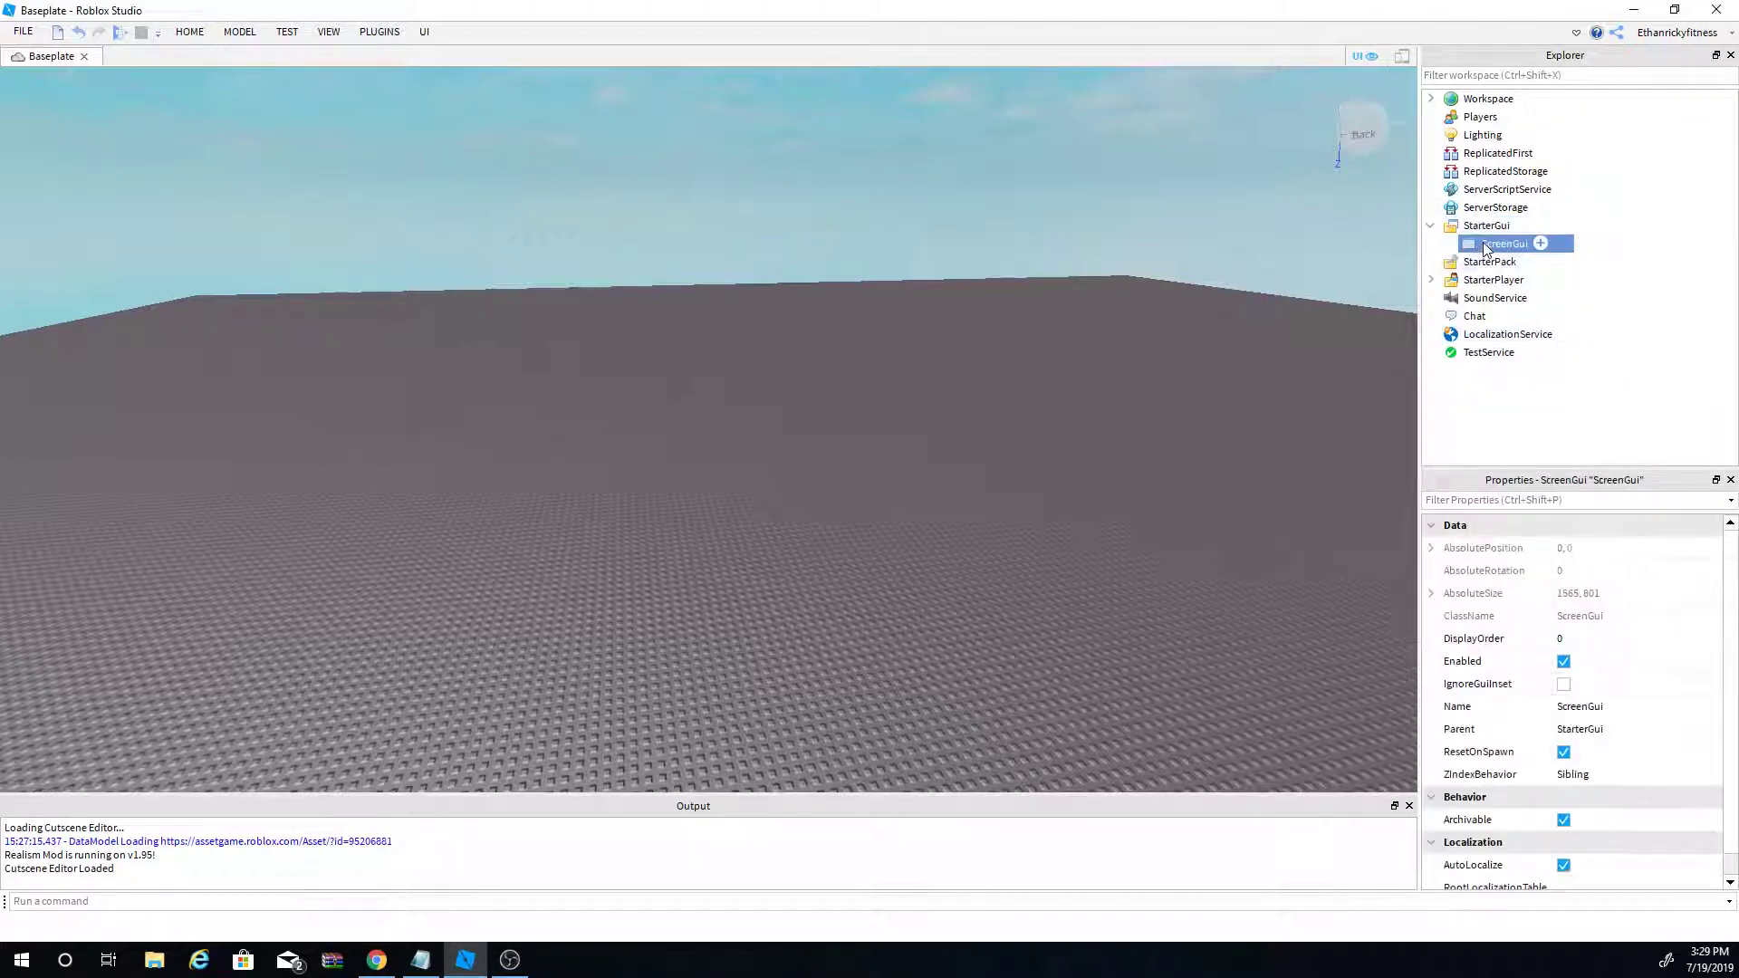
pyautogui.moveTo(982, 340); pyautogui.dragTo(1084, 313, button='right')
# Step: Add a TextButton inside the ScreenGui and select it
pyautogui.click(1543, 244)
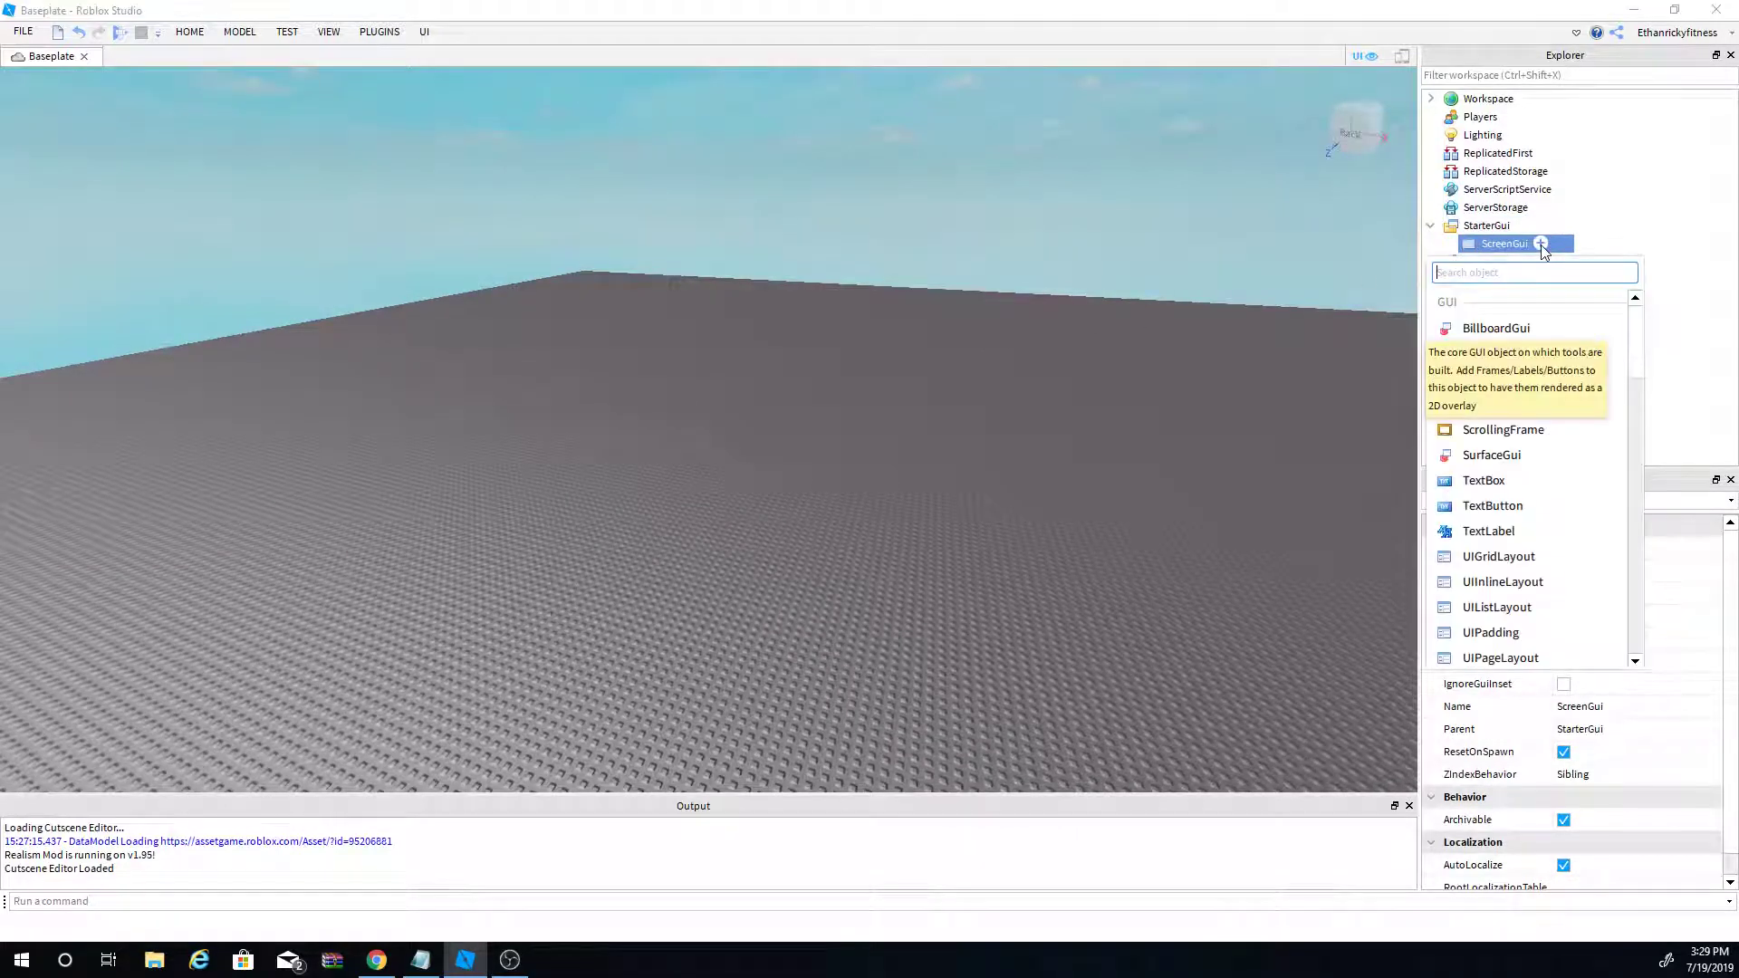
pyautogui.click(1508, 509)
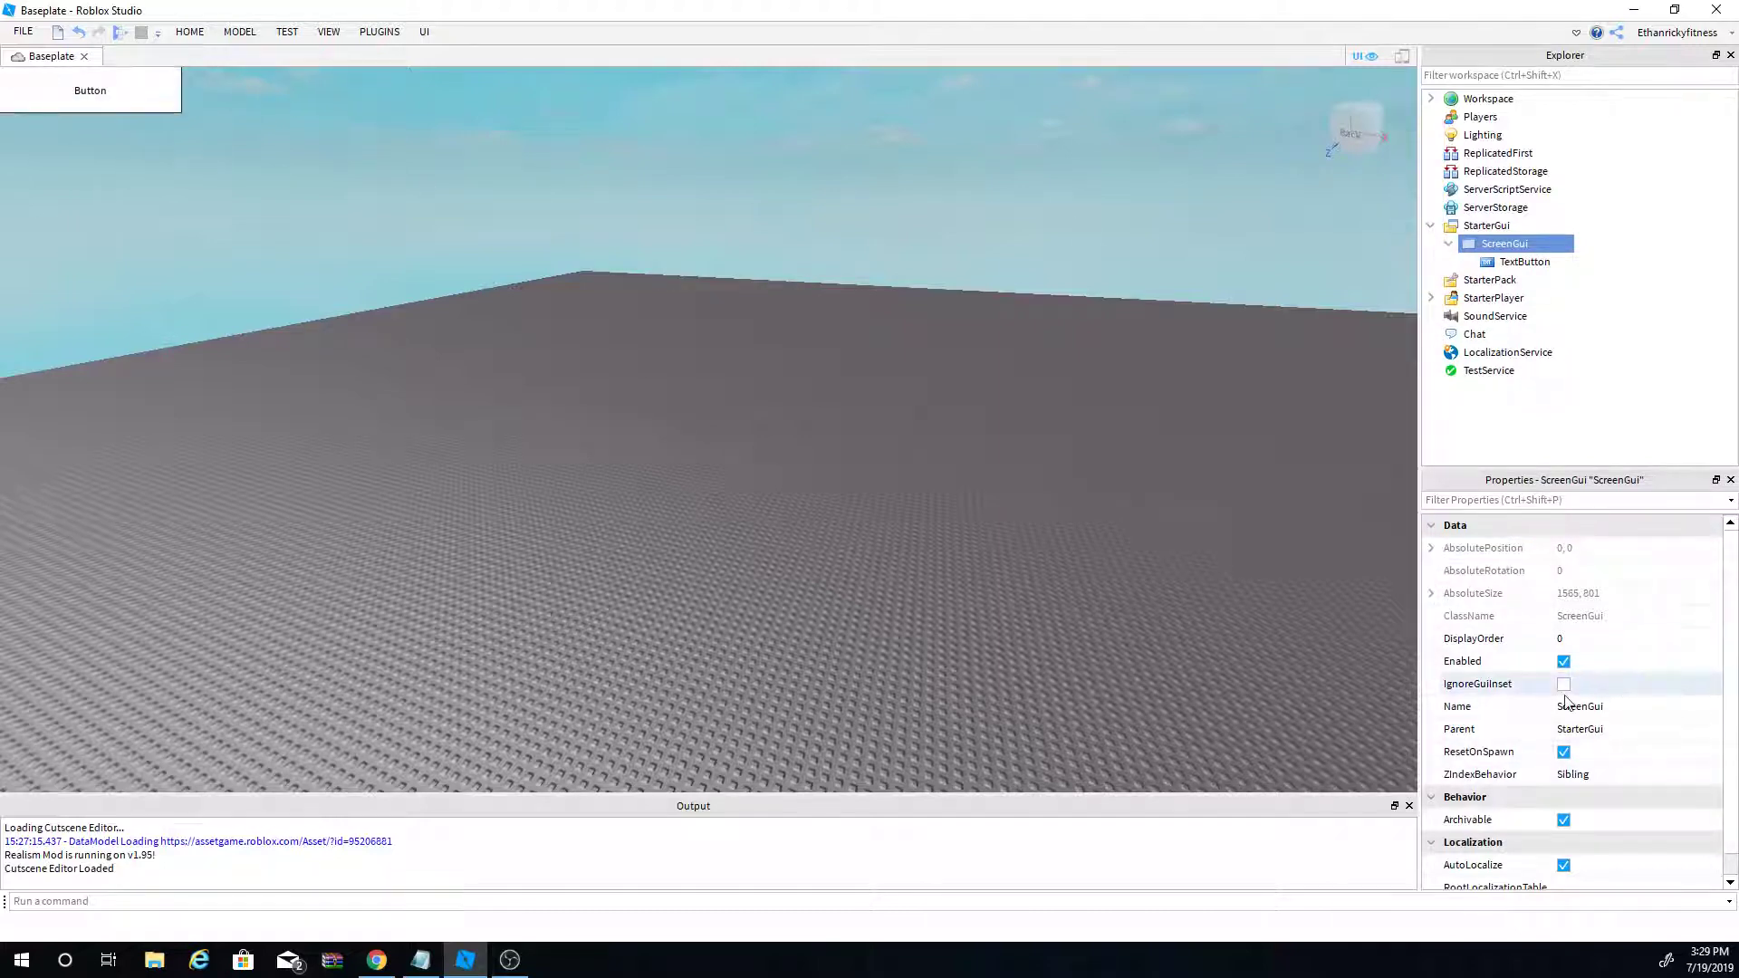
pyautogui.scroll(-1, 1572, 702)
pyautogui.scroll(1, 1591, 764)
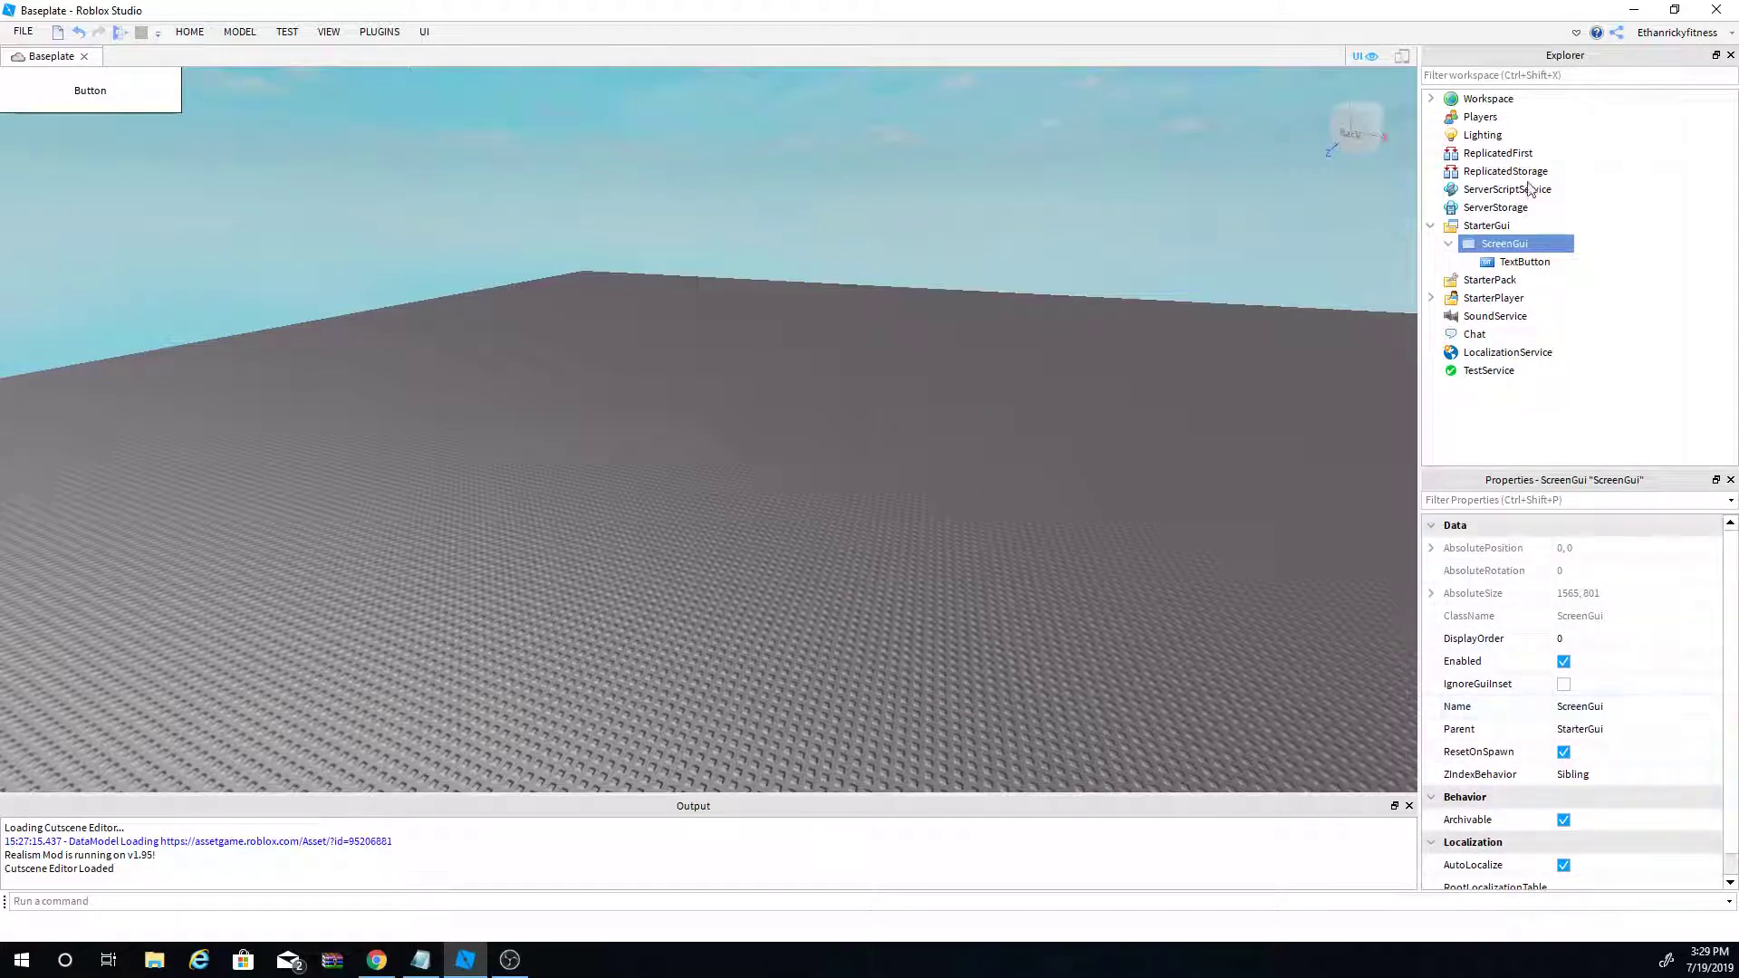
pyautogui.click(1525, 262)
pyautogui.scroll(-4, 1581, 729)
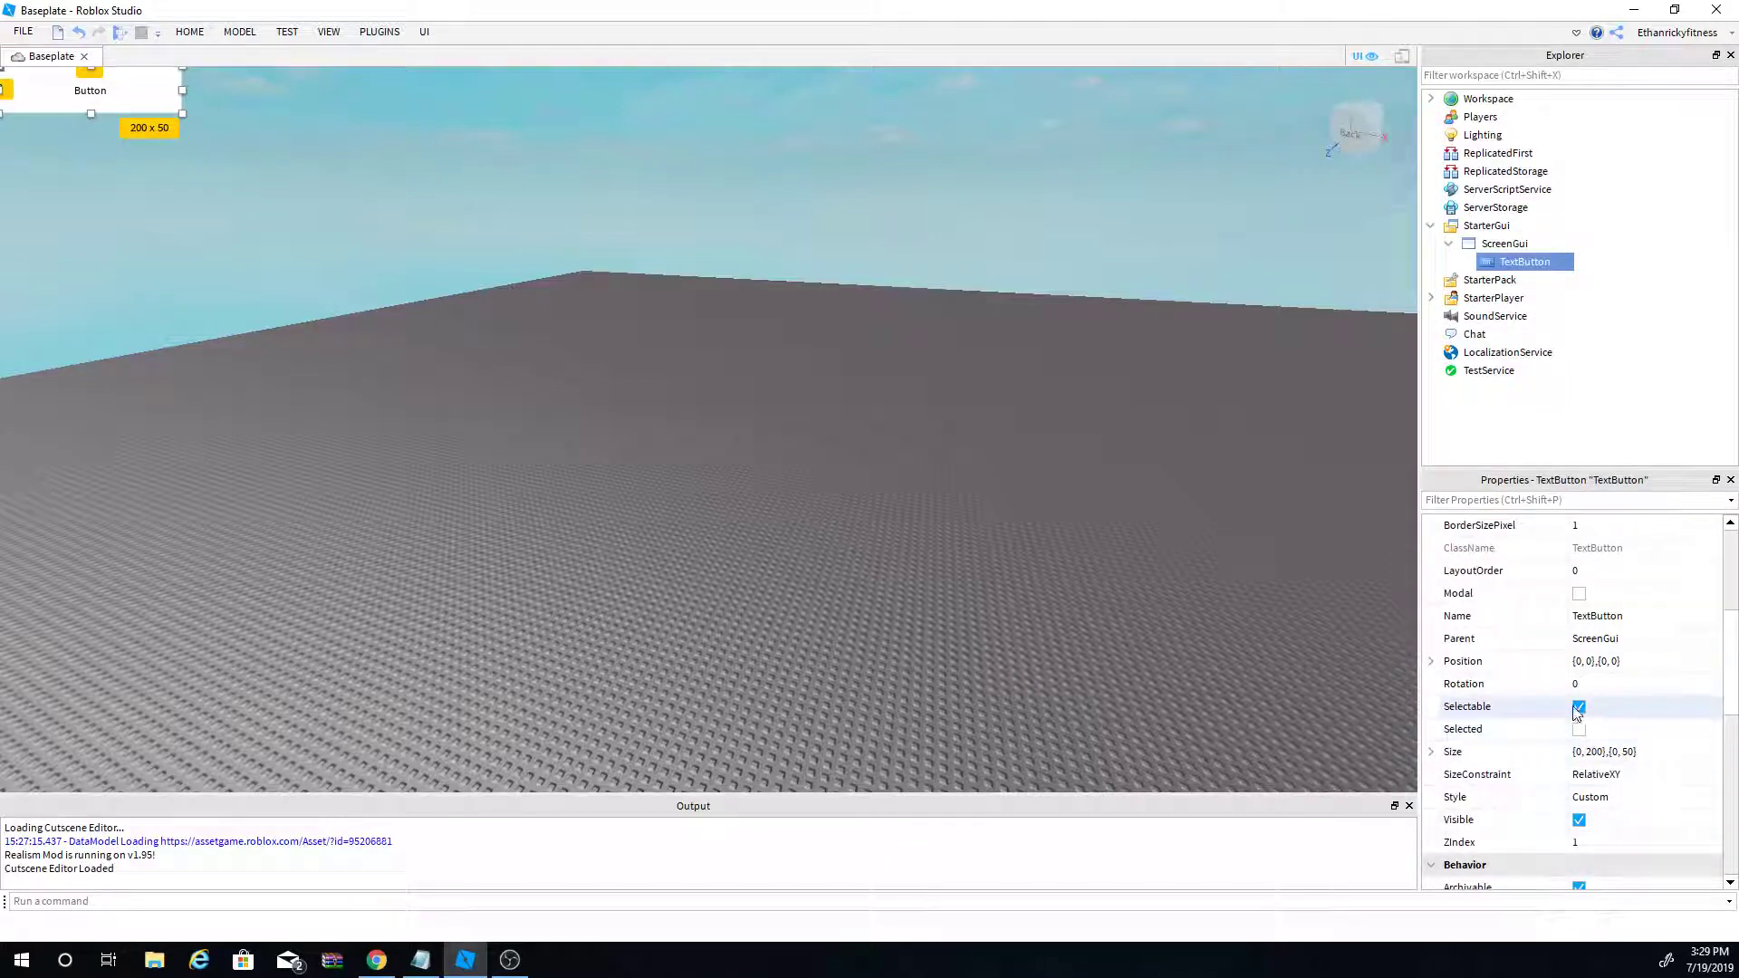
# Step: Turn on the TextButton's Selectable property and drag it to the middle of the left edge
pyautogui.click(1581, 709)
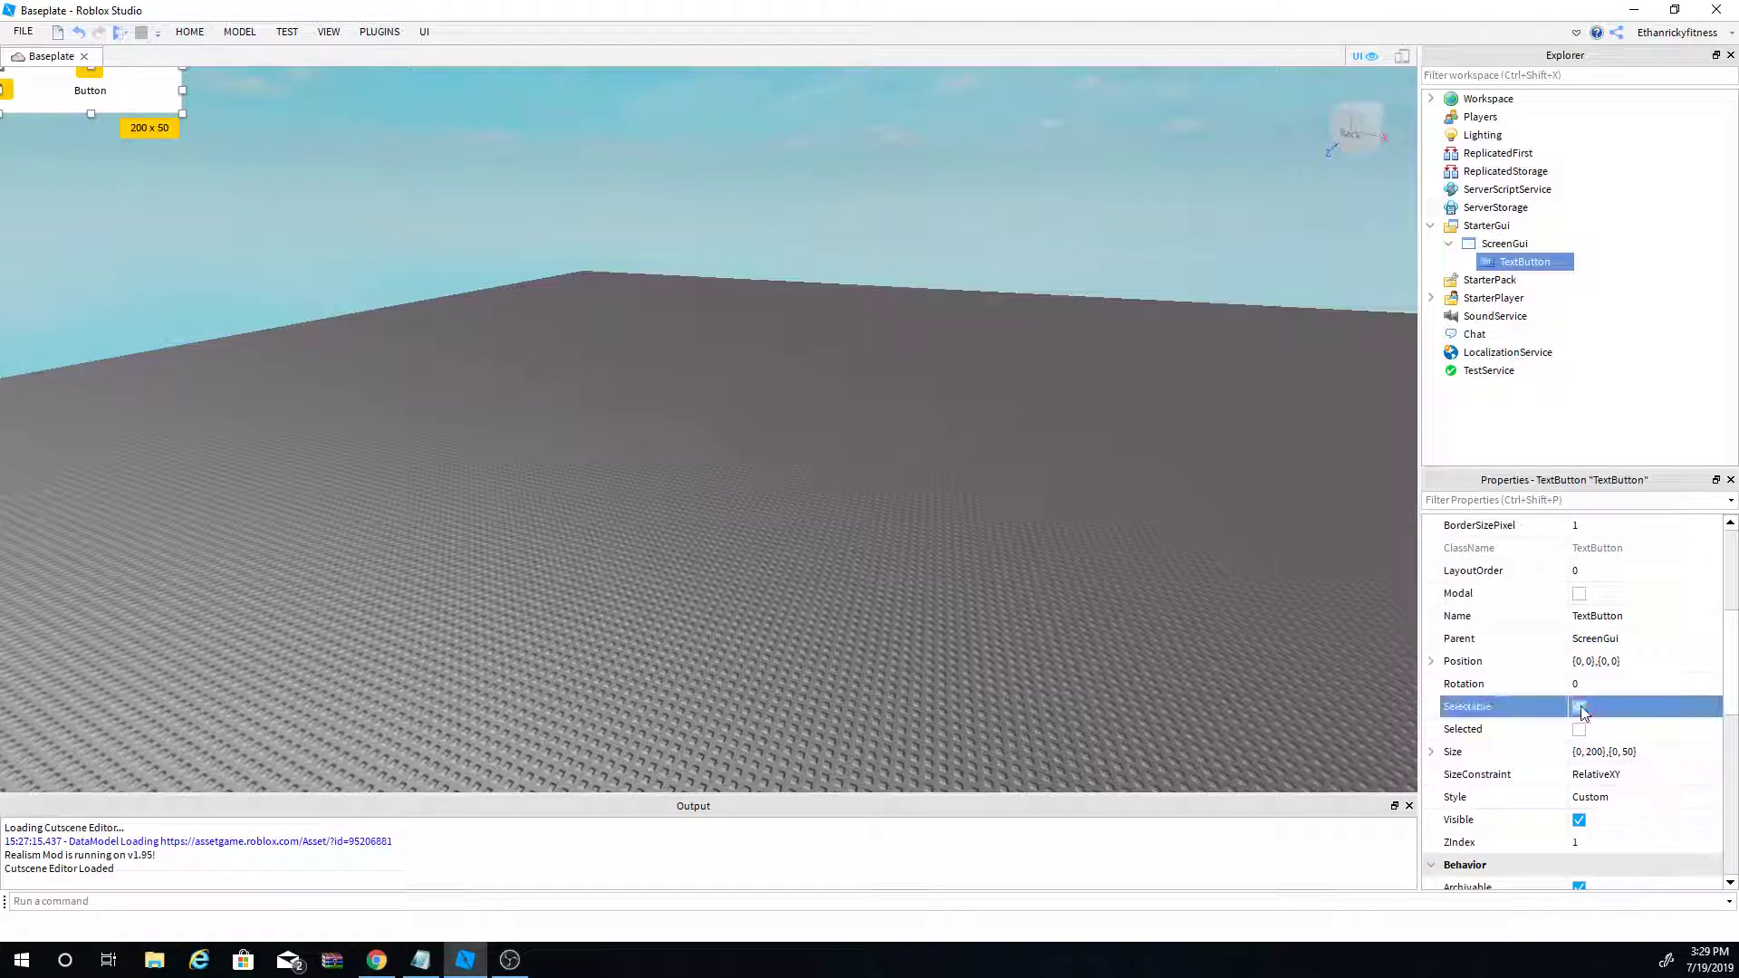
pyautogui.click(959, 631)
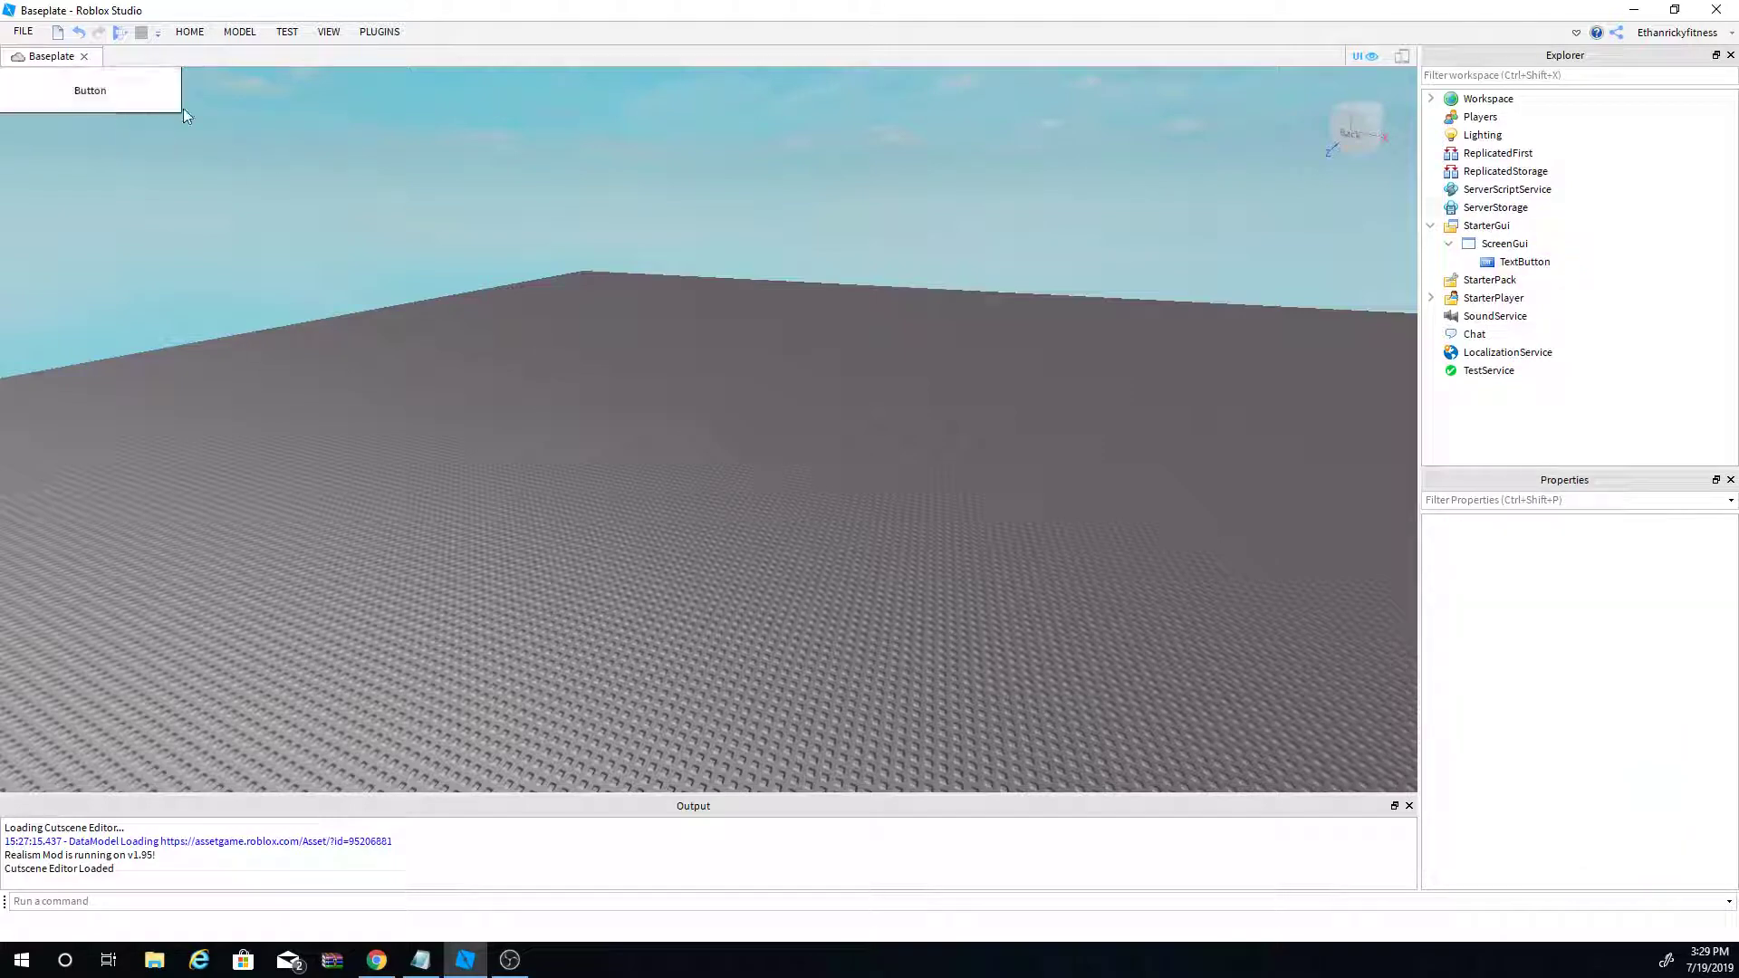
pyautogui.click(1525, 262)
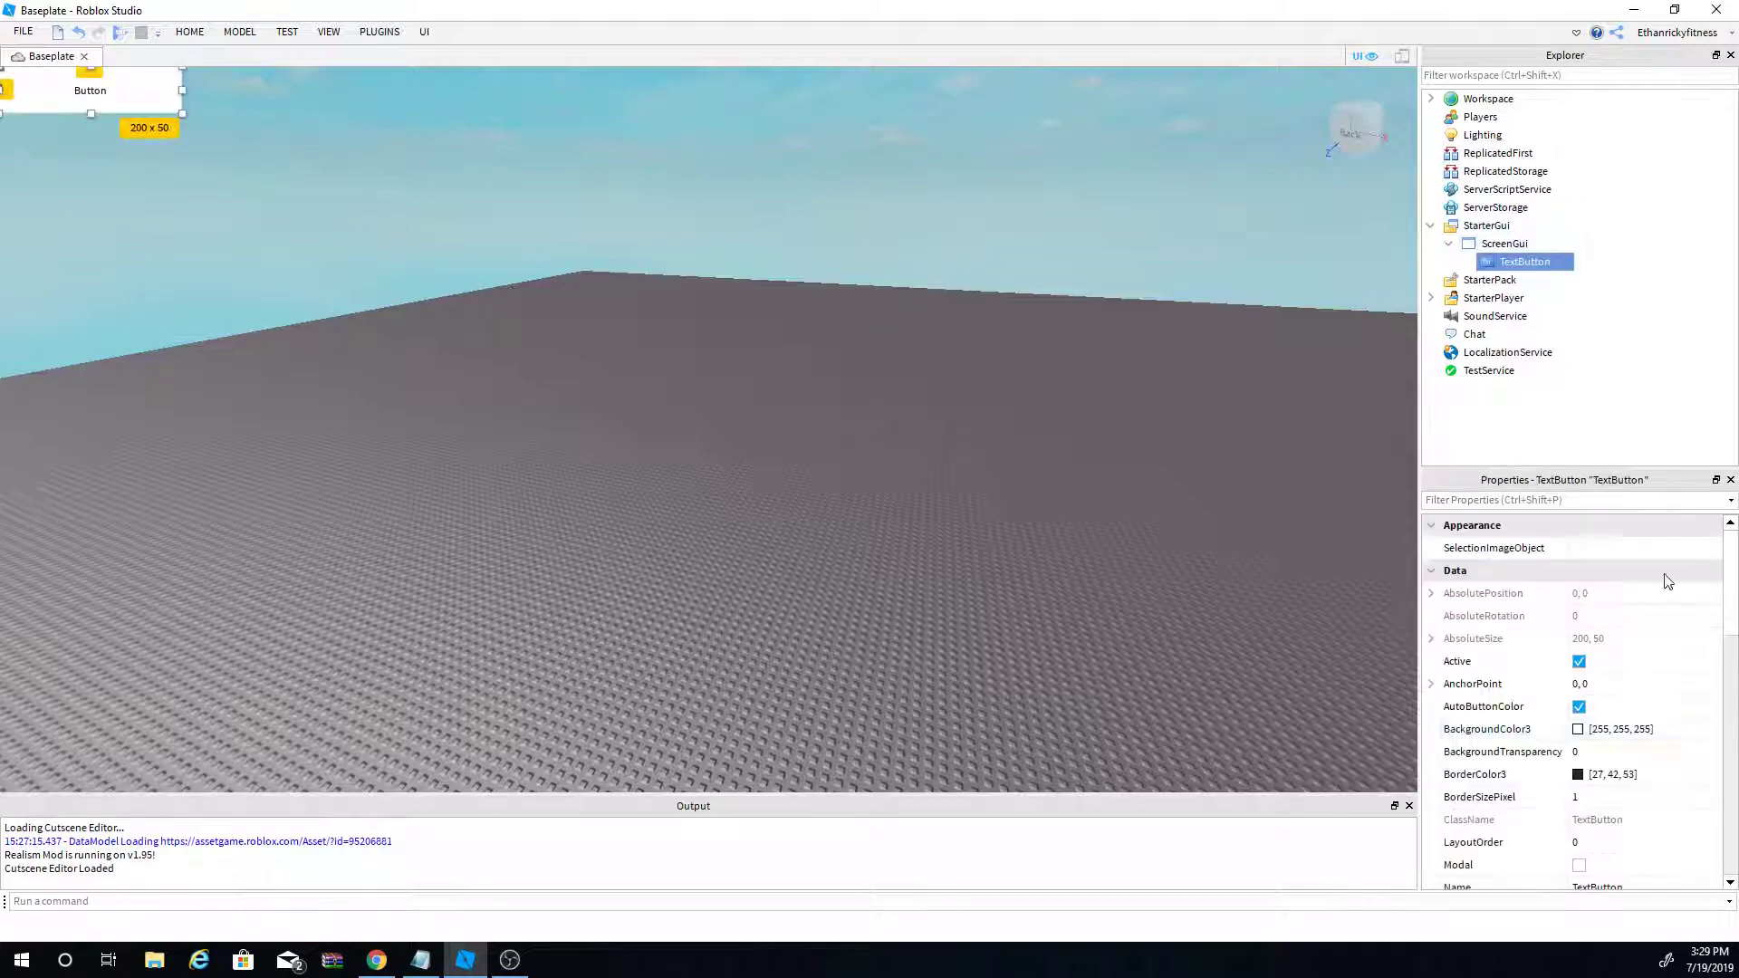
pyautogui.scroll(-2, 1592, 823)
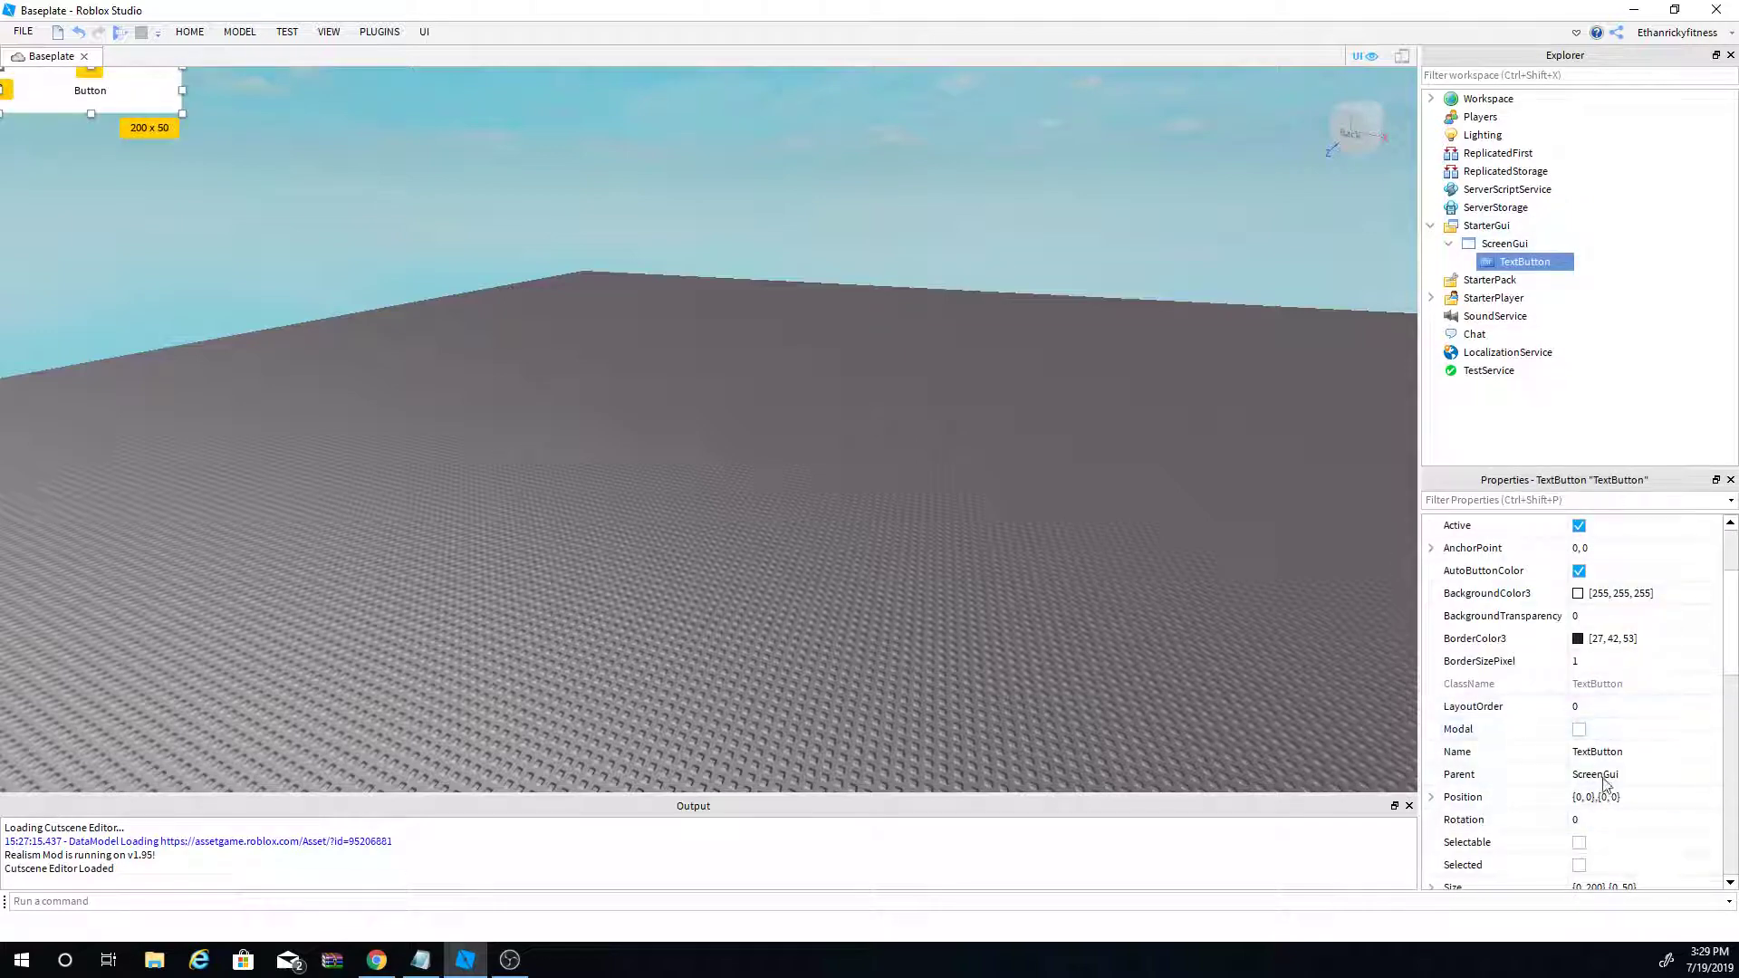
pyautogui.scroll(-3, 1591, 797)
pyautogui.scroll(4, 1587, 733)
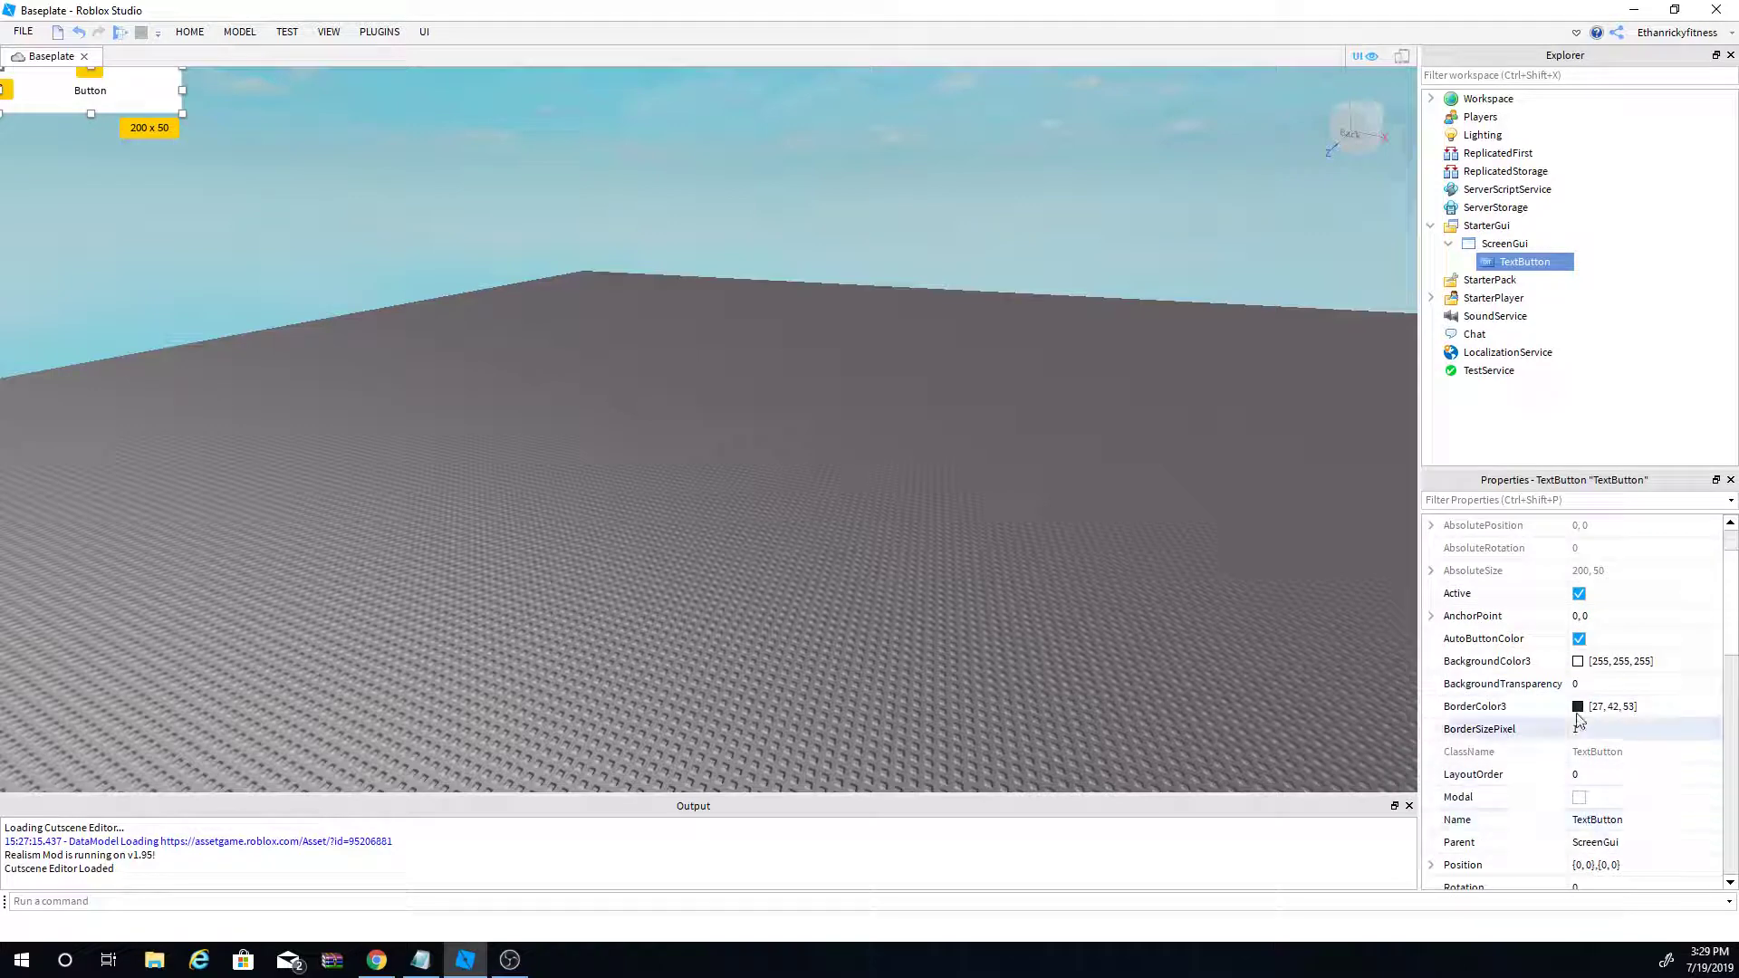
pyautogui.scroll(-4, 1577, 725)
pyautogui.click(1579, 640)
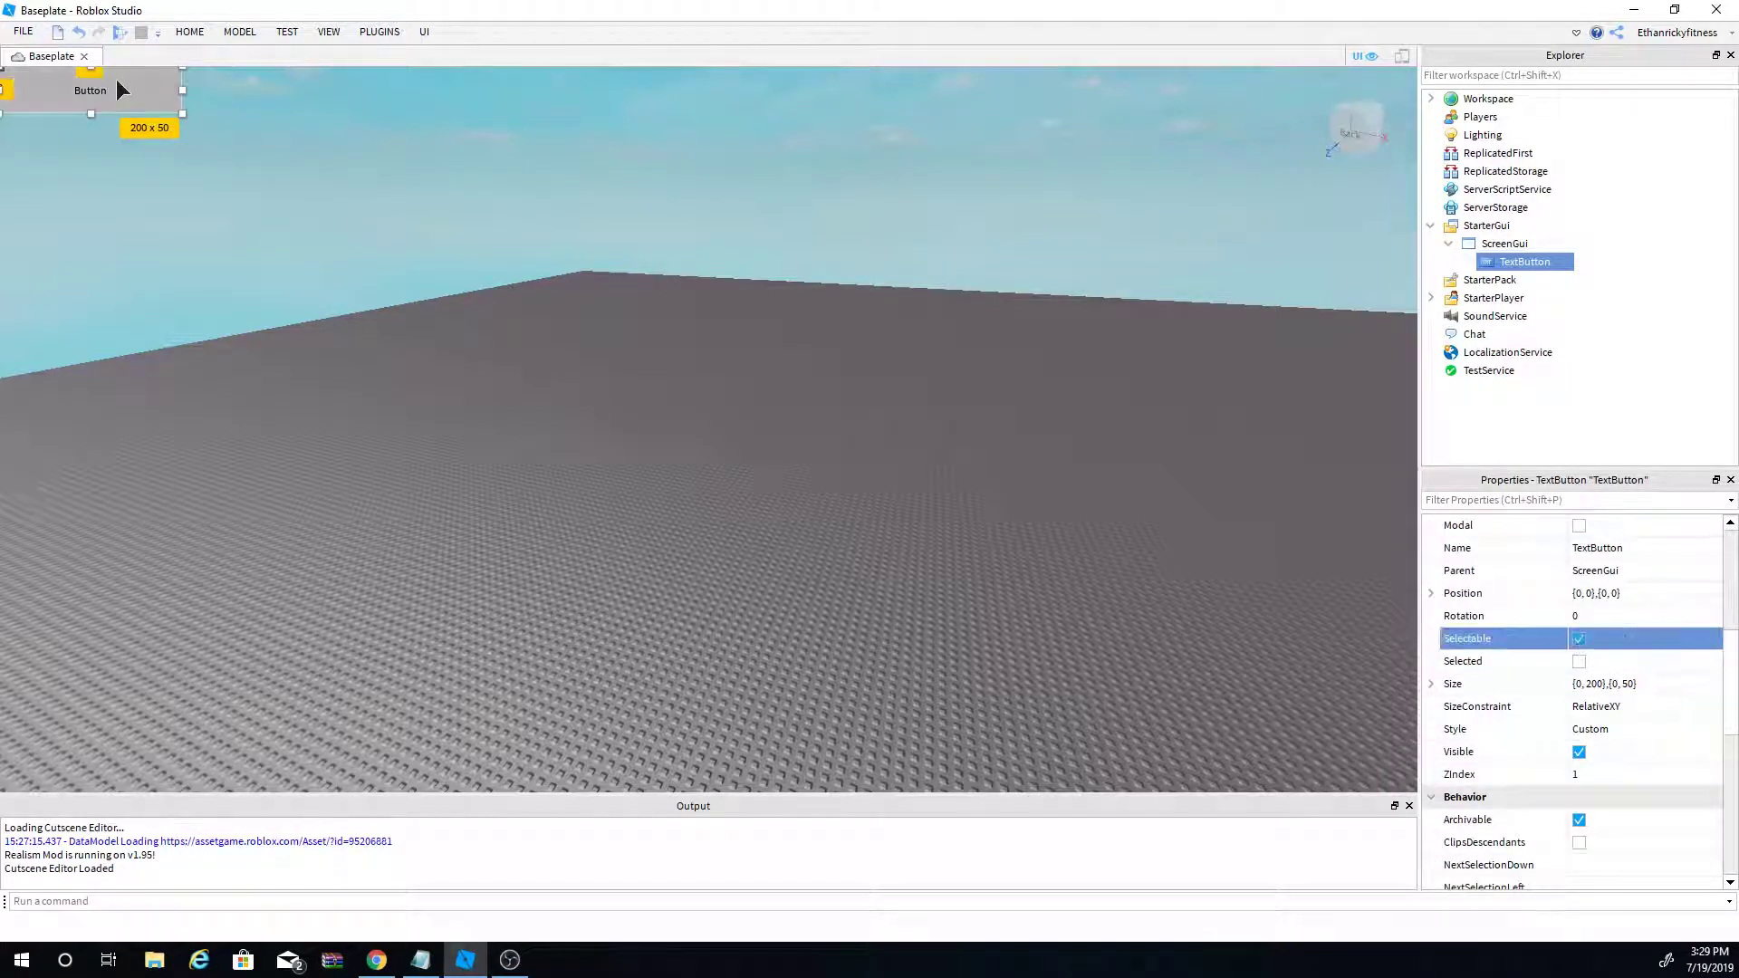
pyautogui.moveTo(116, 79); pyautogui.dragTo(138, 469)
# Step: Set the TextButton's BackgroundColor3 to blue [76, 153, 229]
pyautogui.click(458, 327)
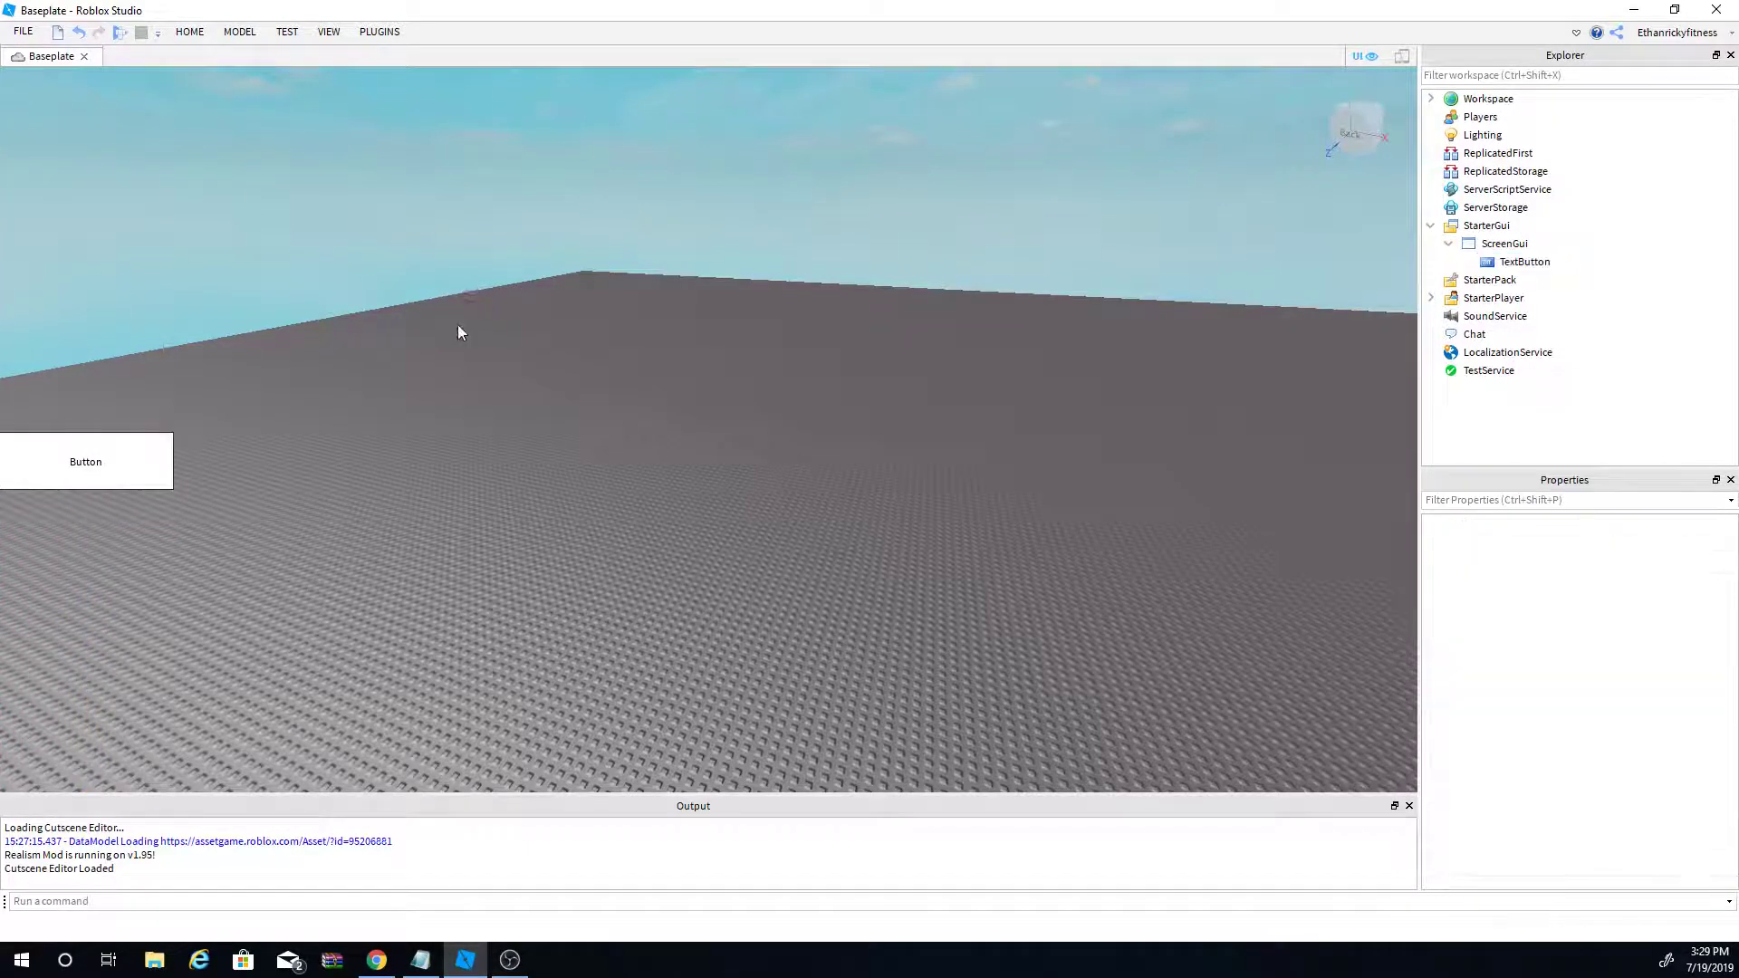
pyautogui.click(1525, 261)
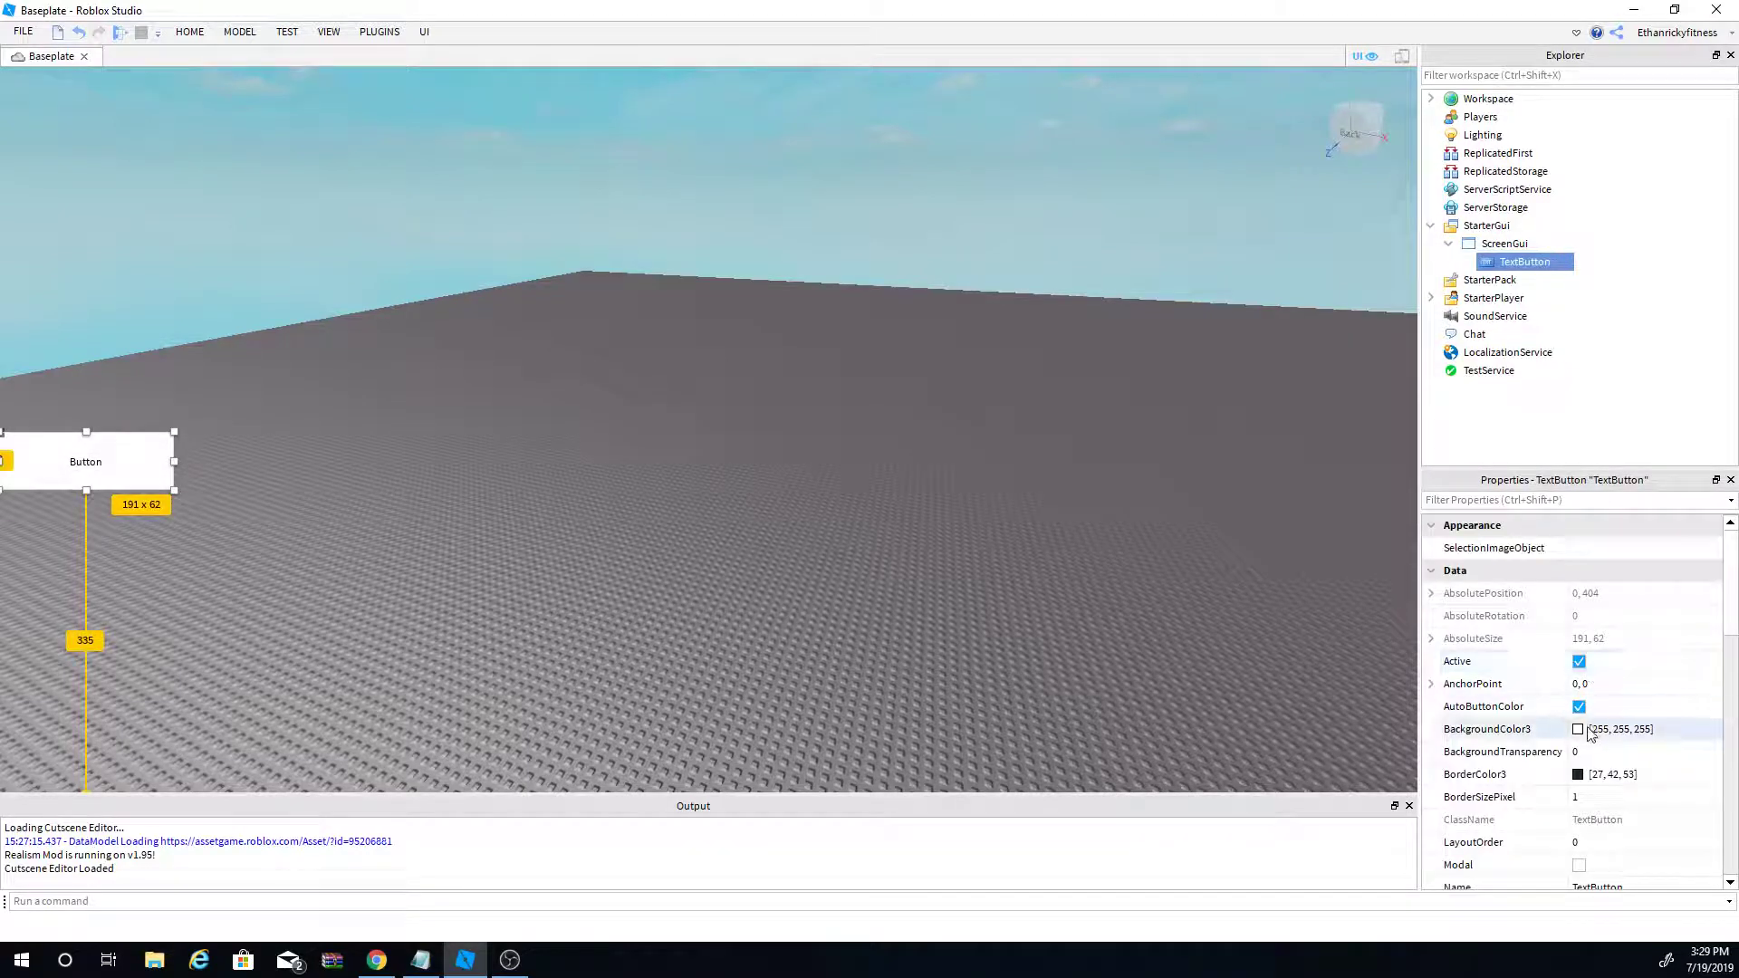
pyautogui.click(1578, 730)
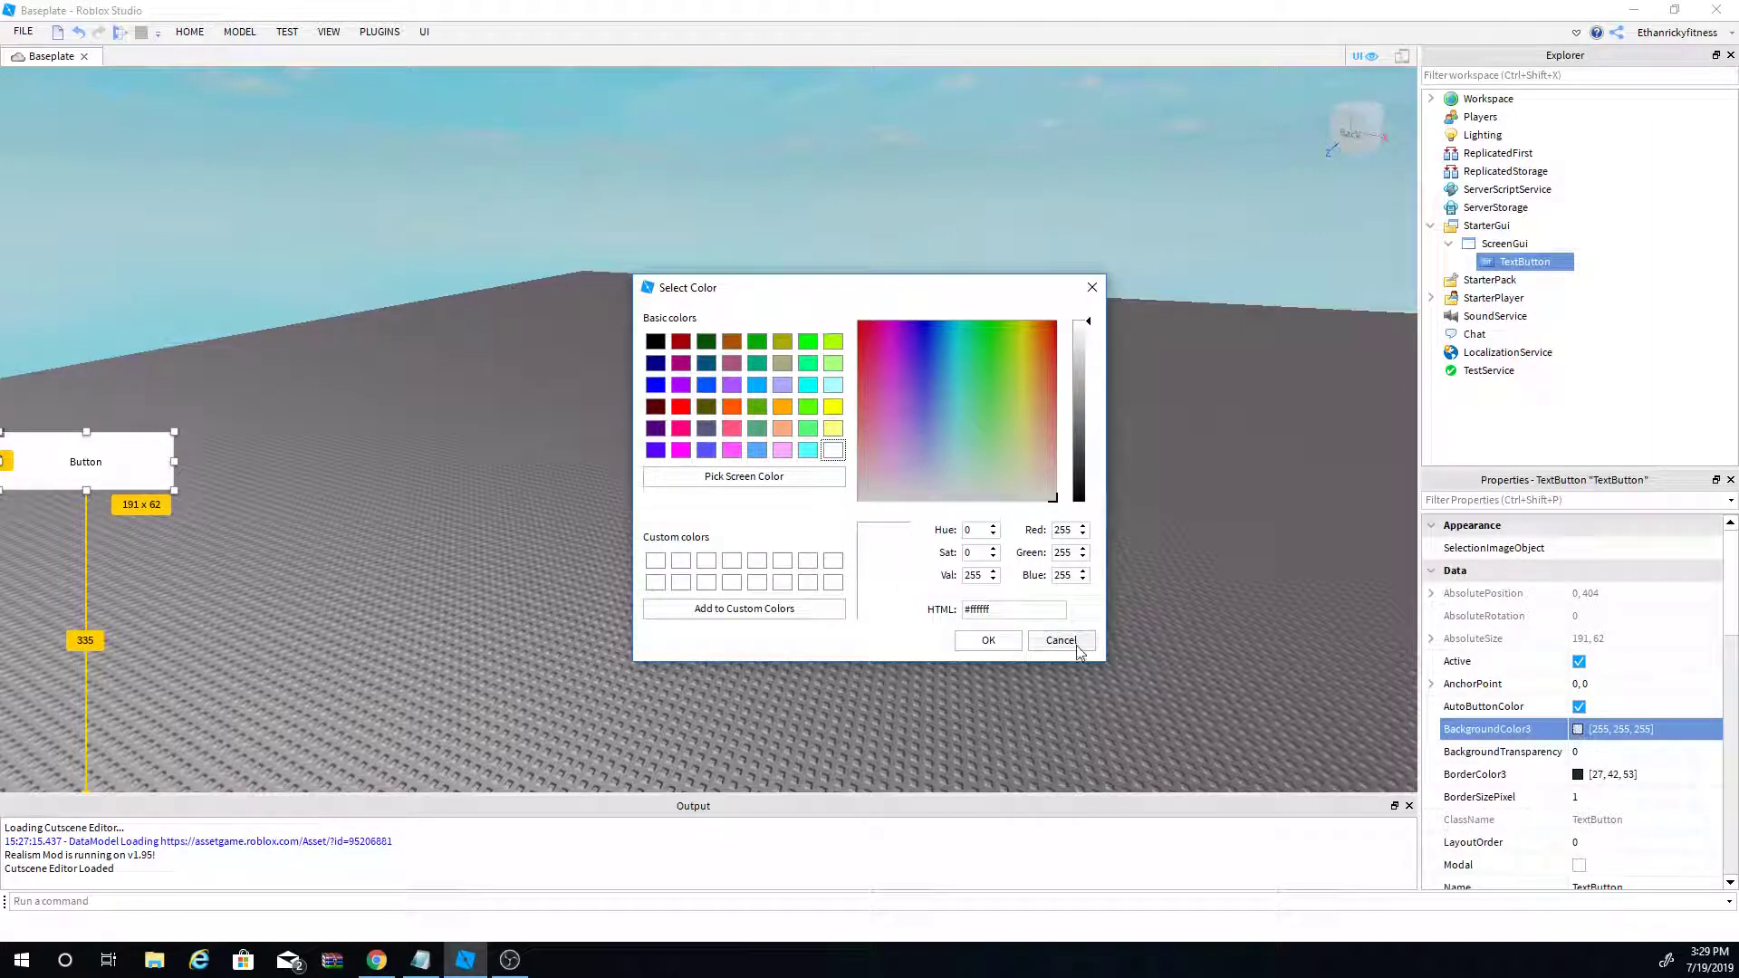
pyautogui.click(757, 451)
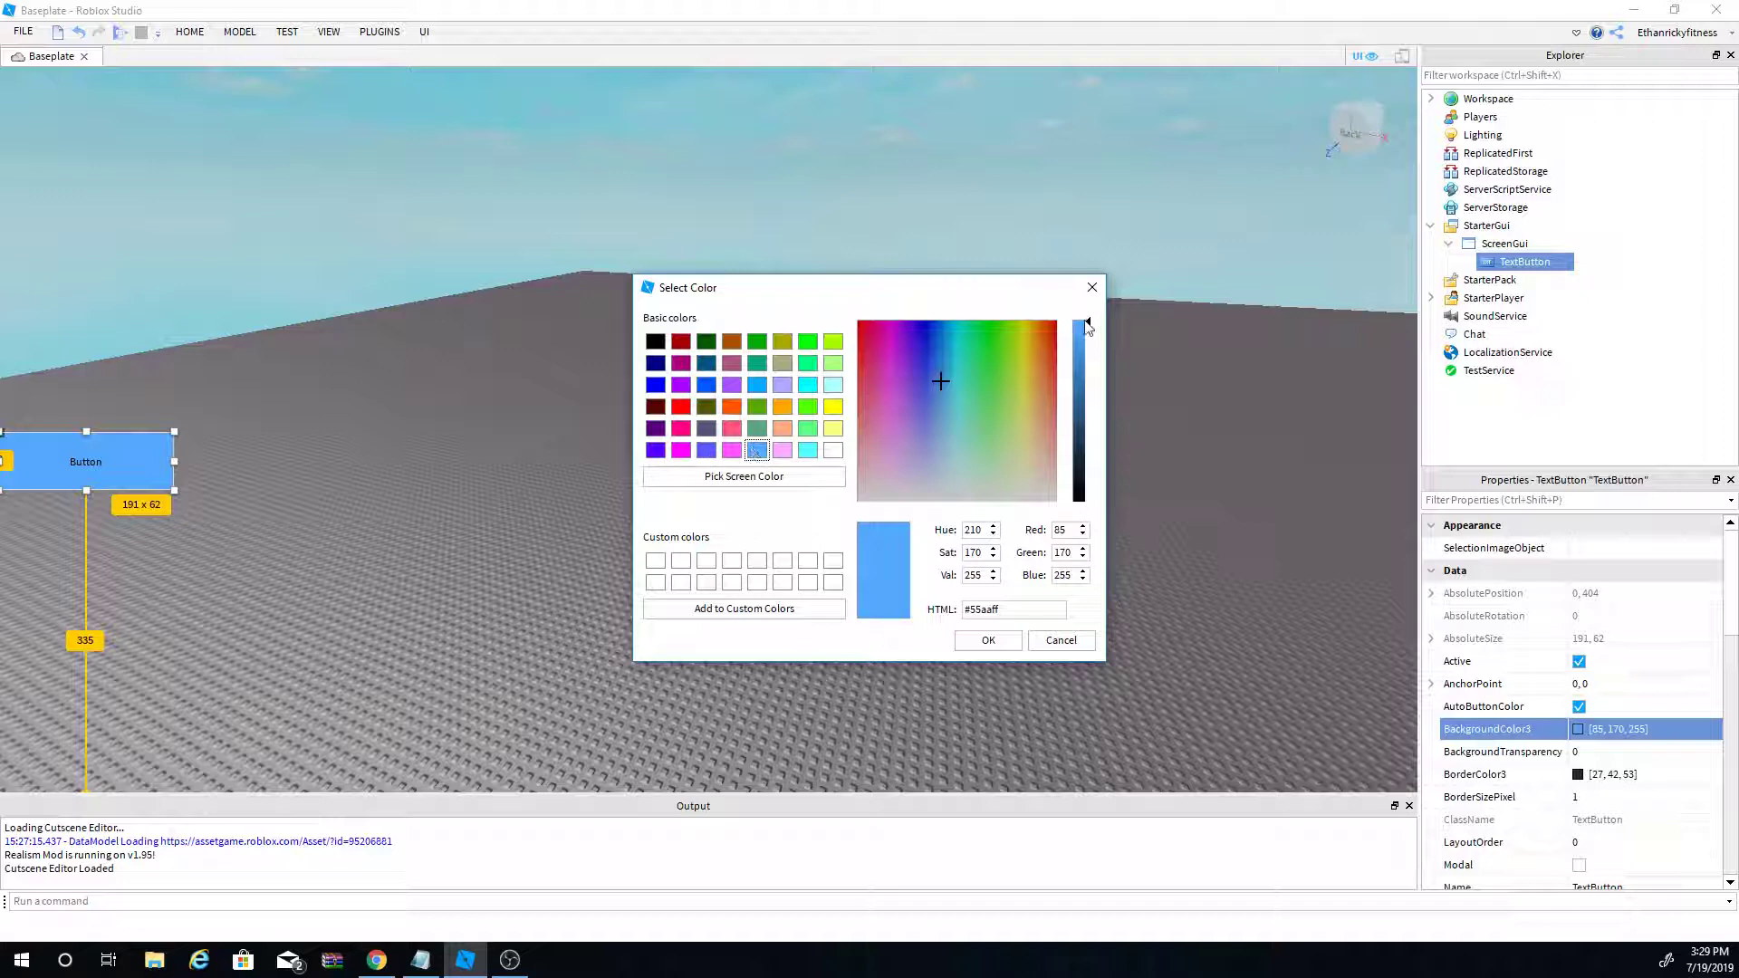
pyautogui.moveTo(1088, 328); pyautogui.dragTo(1088, 351)
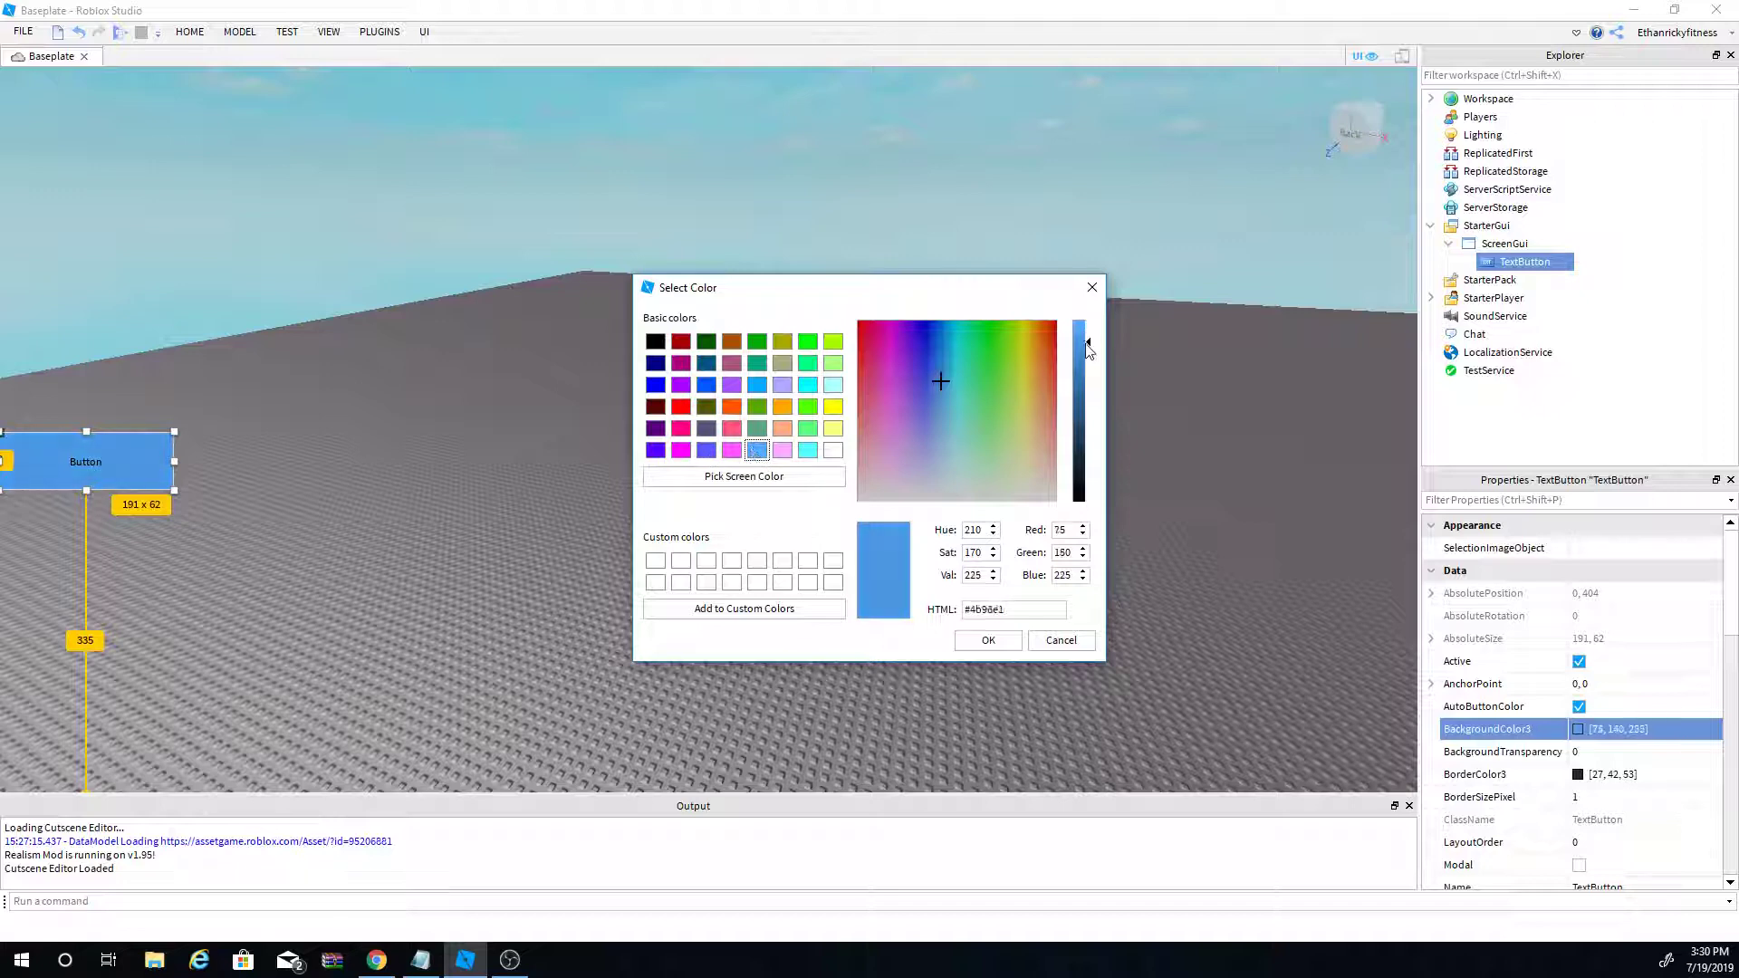
pyautogui.click(997, 640)
pyautogui.click(1303, 600)
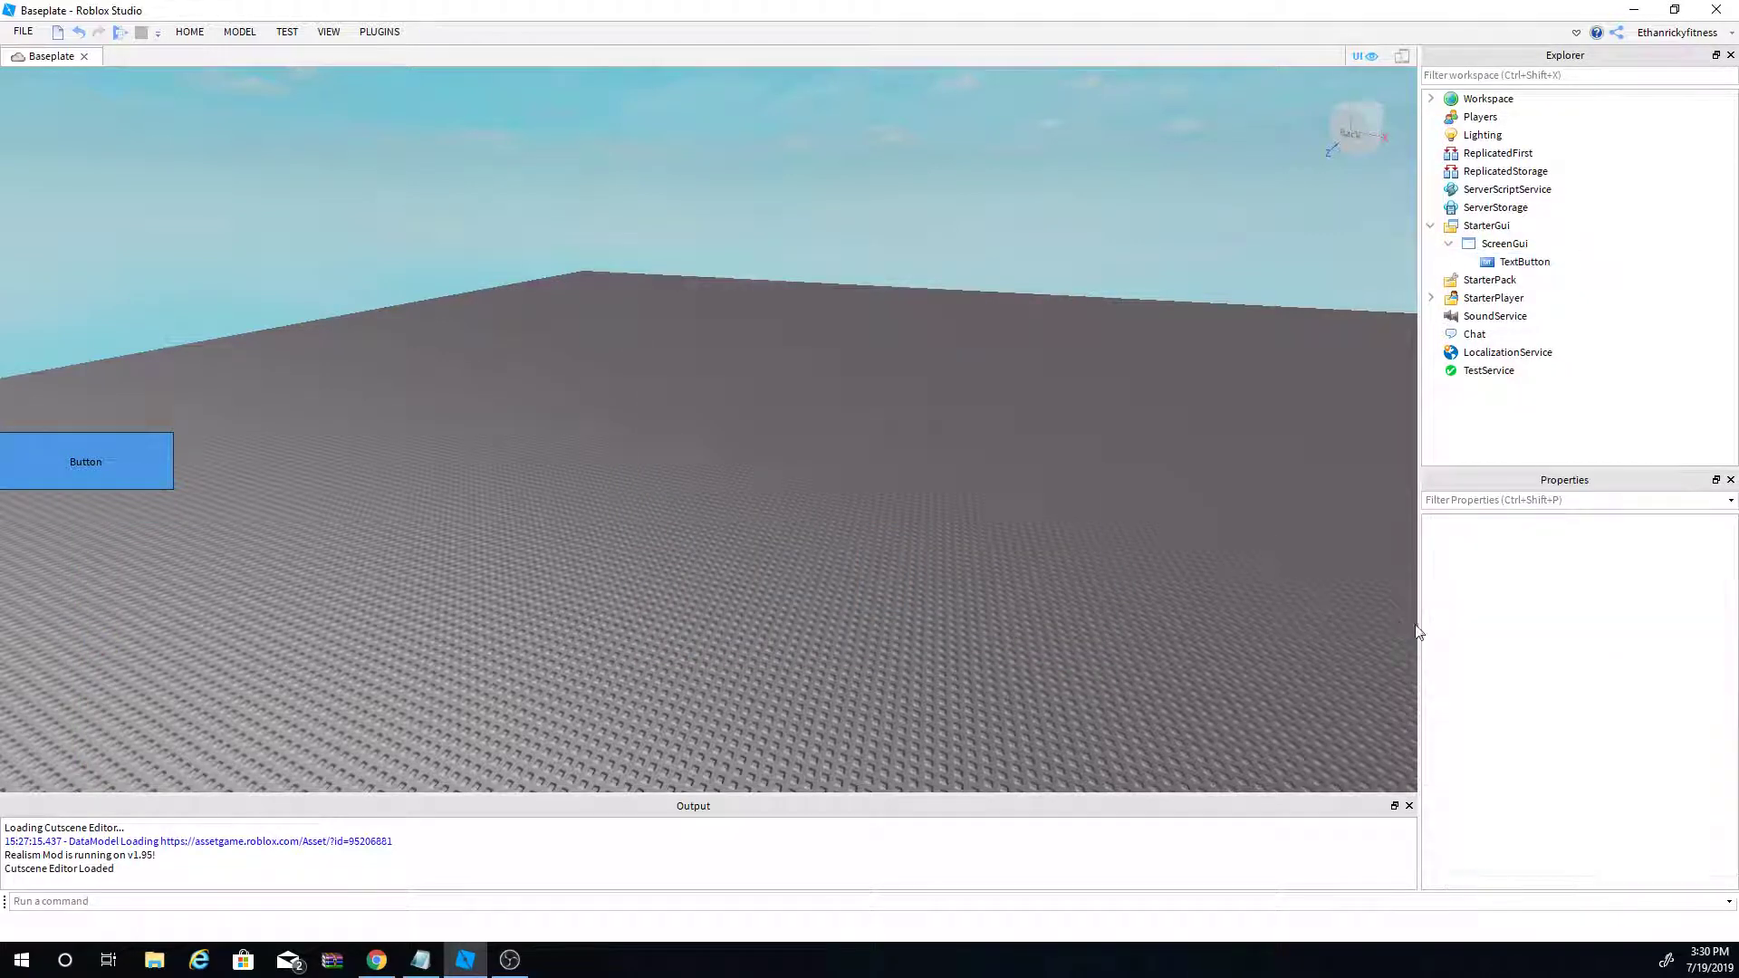
pyautogui.click(1525, 262)
pyautogui.scroll(-1, 1659, 793)
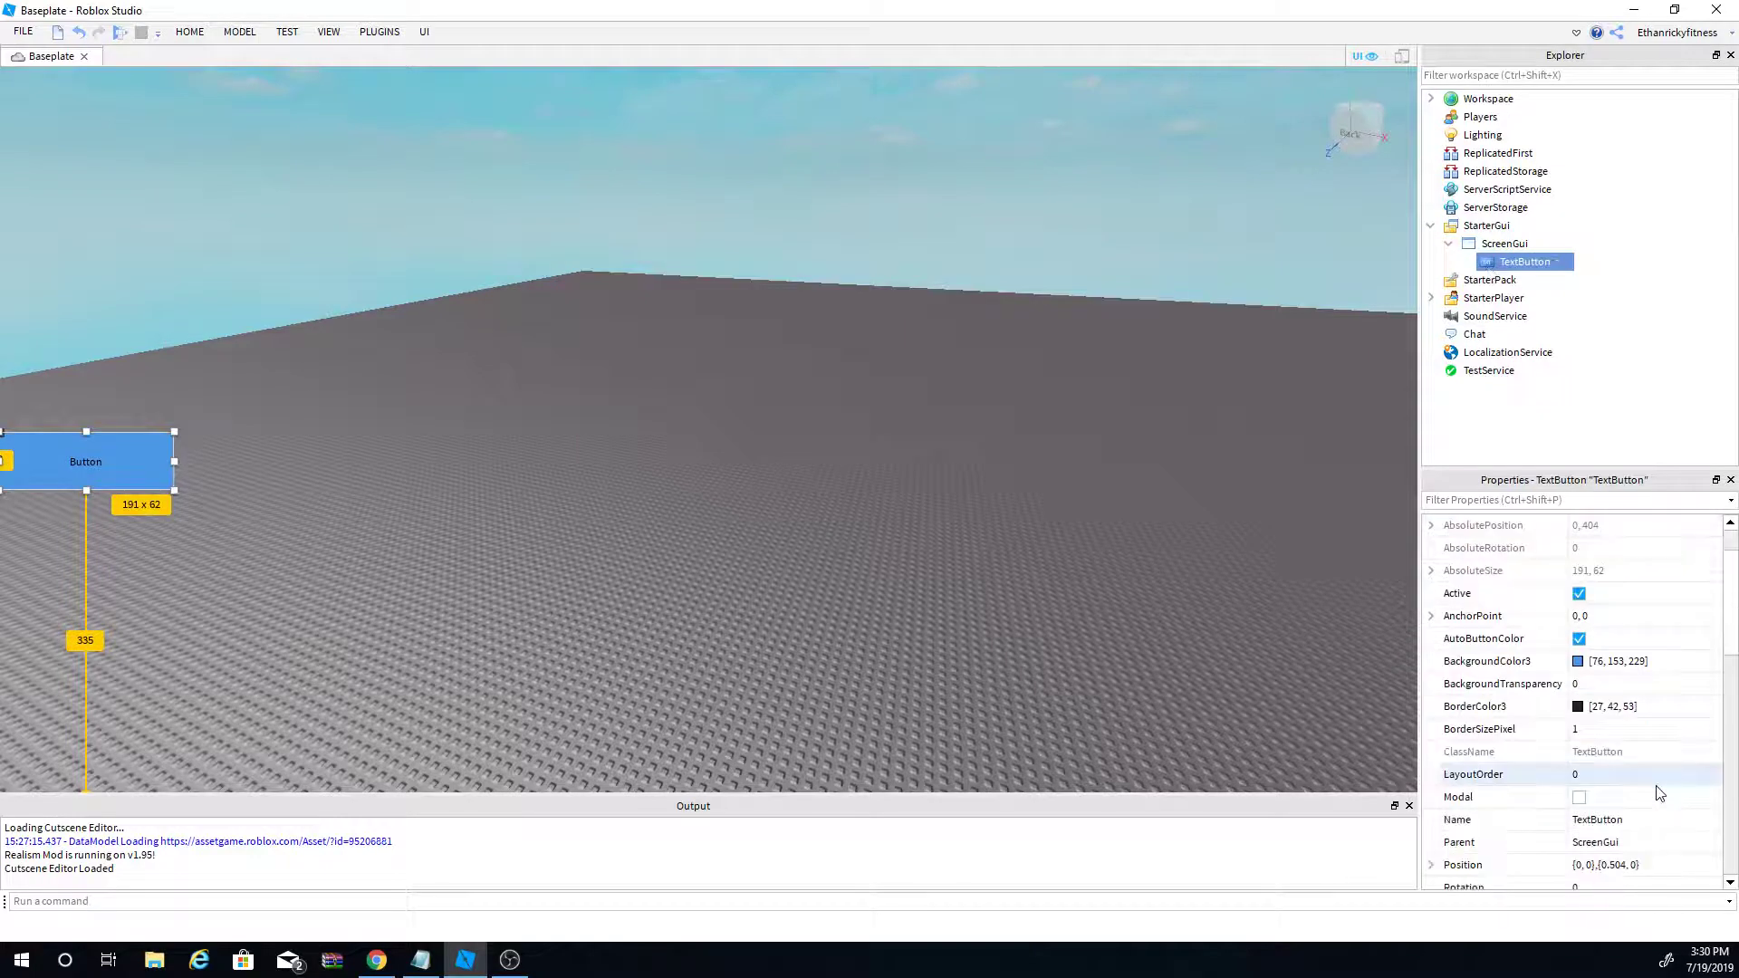
pyautogui.scroll(-6, 1659, 794)
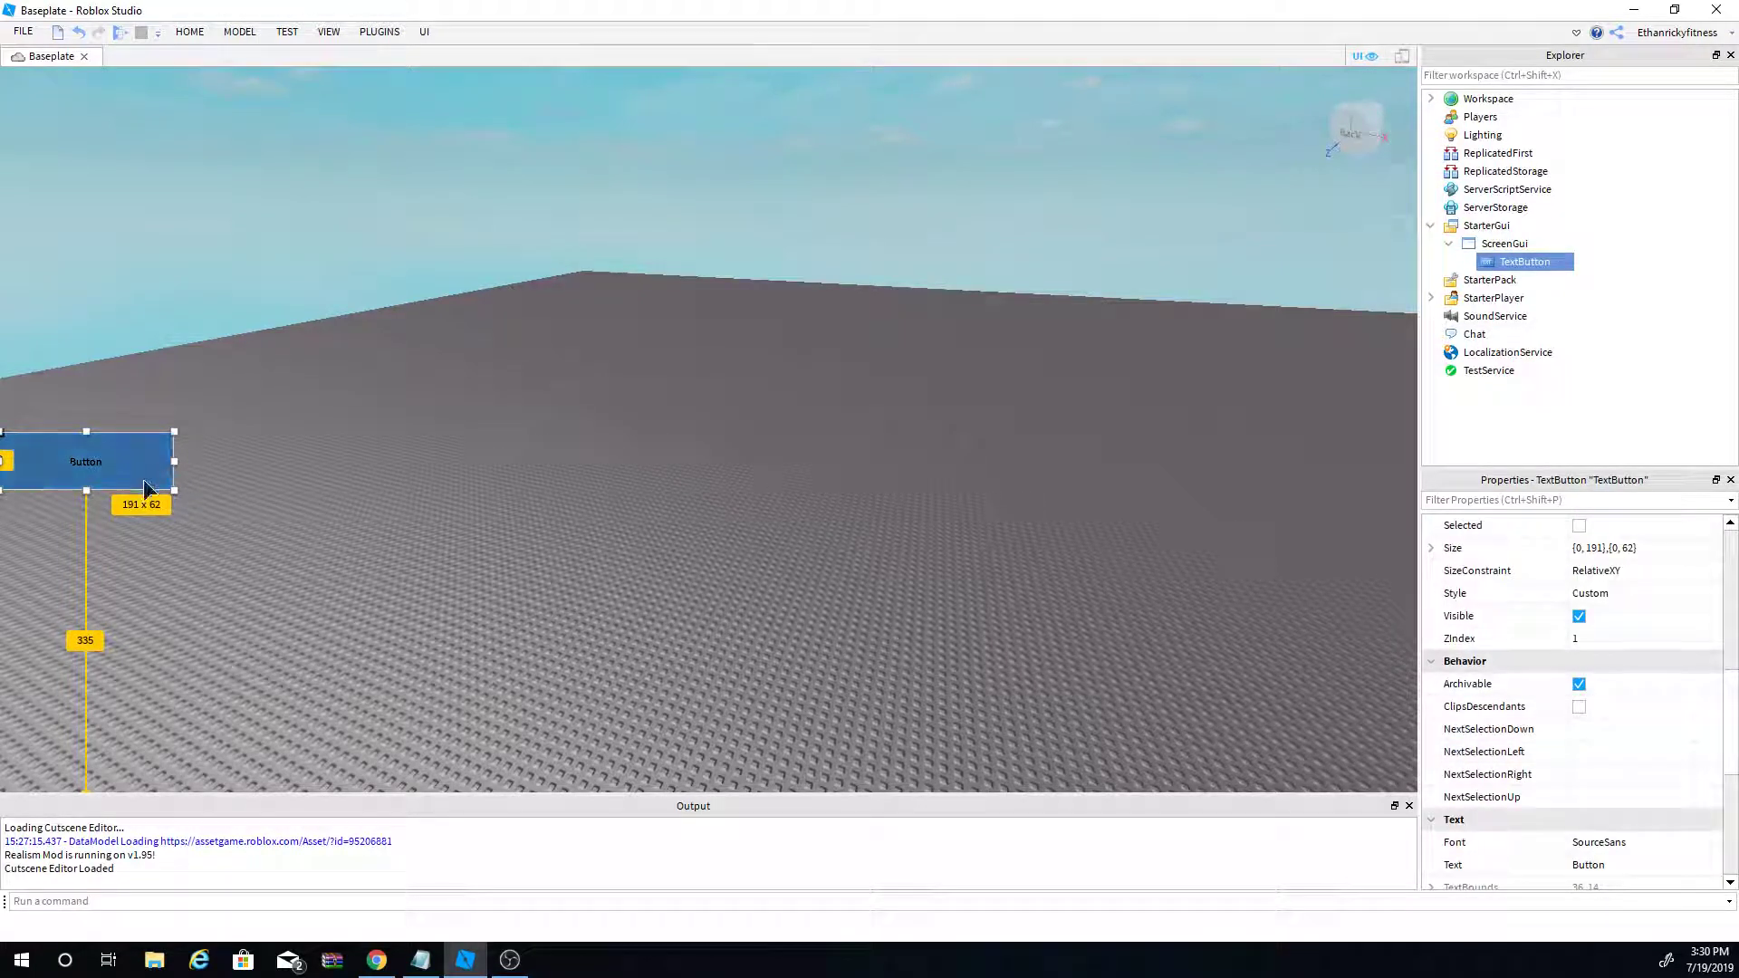
pyautogui.scroll(-2, 1659, 724)
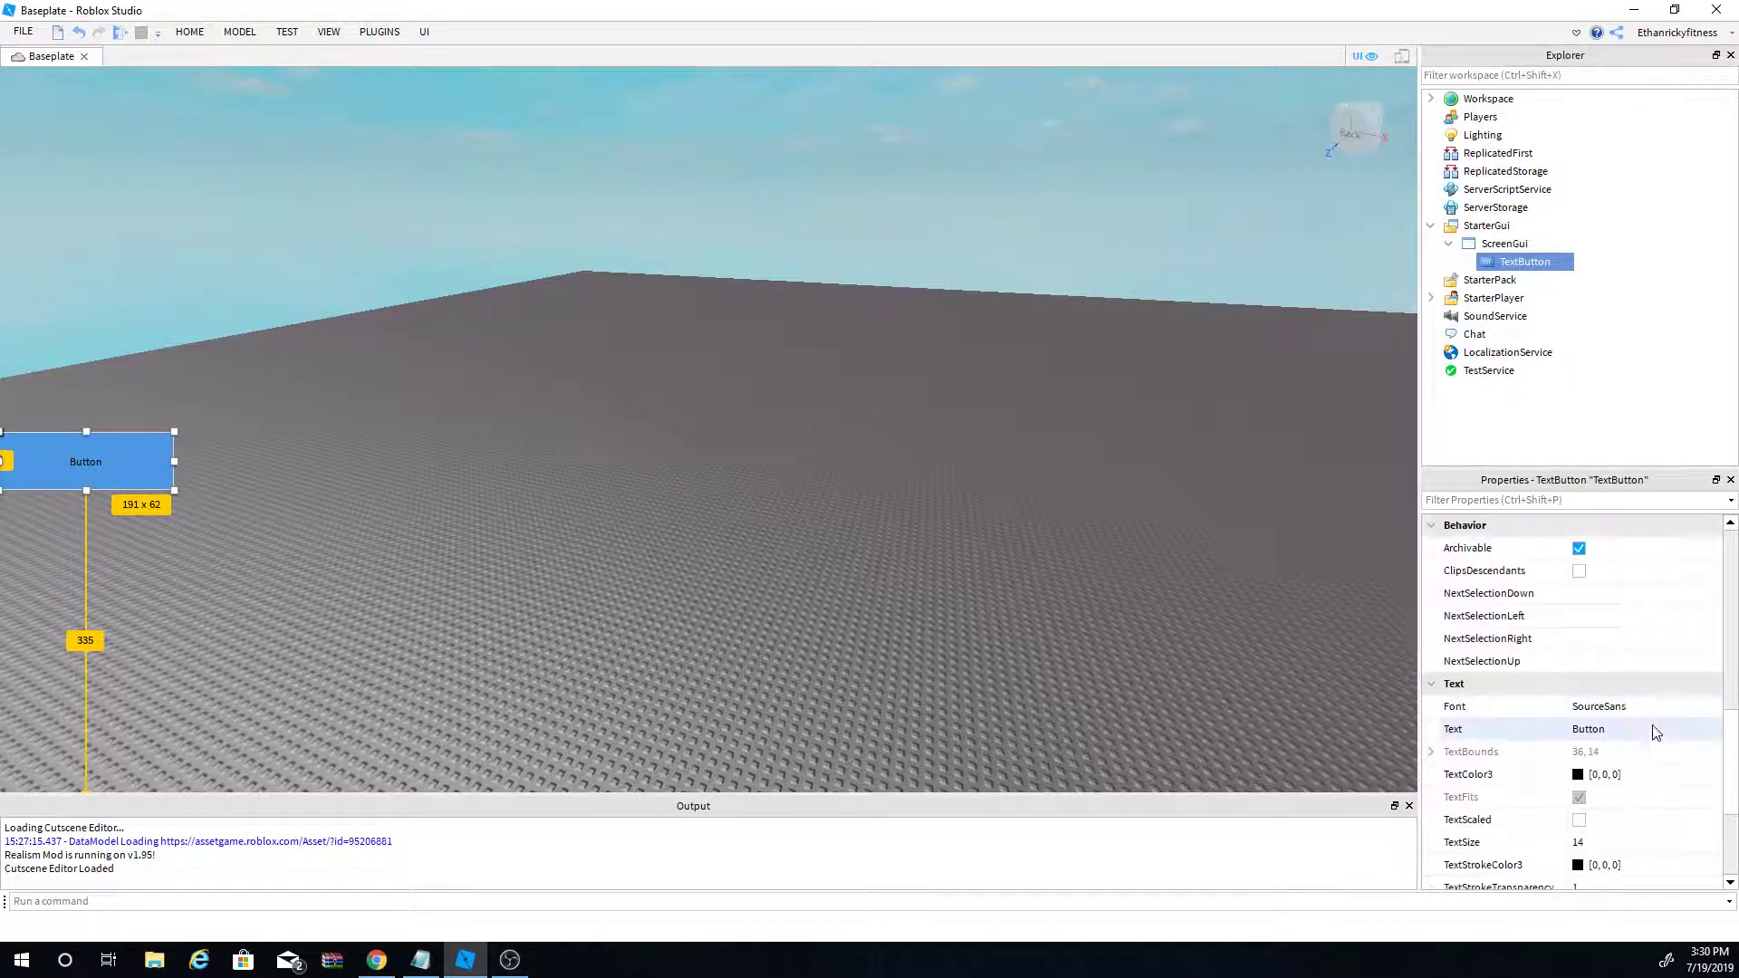
# Step: Change the button's Text to 'Shop Button' and enable TextScaled
pyautogui.click(1654, 729)
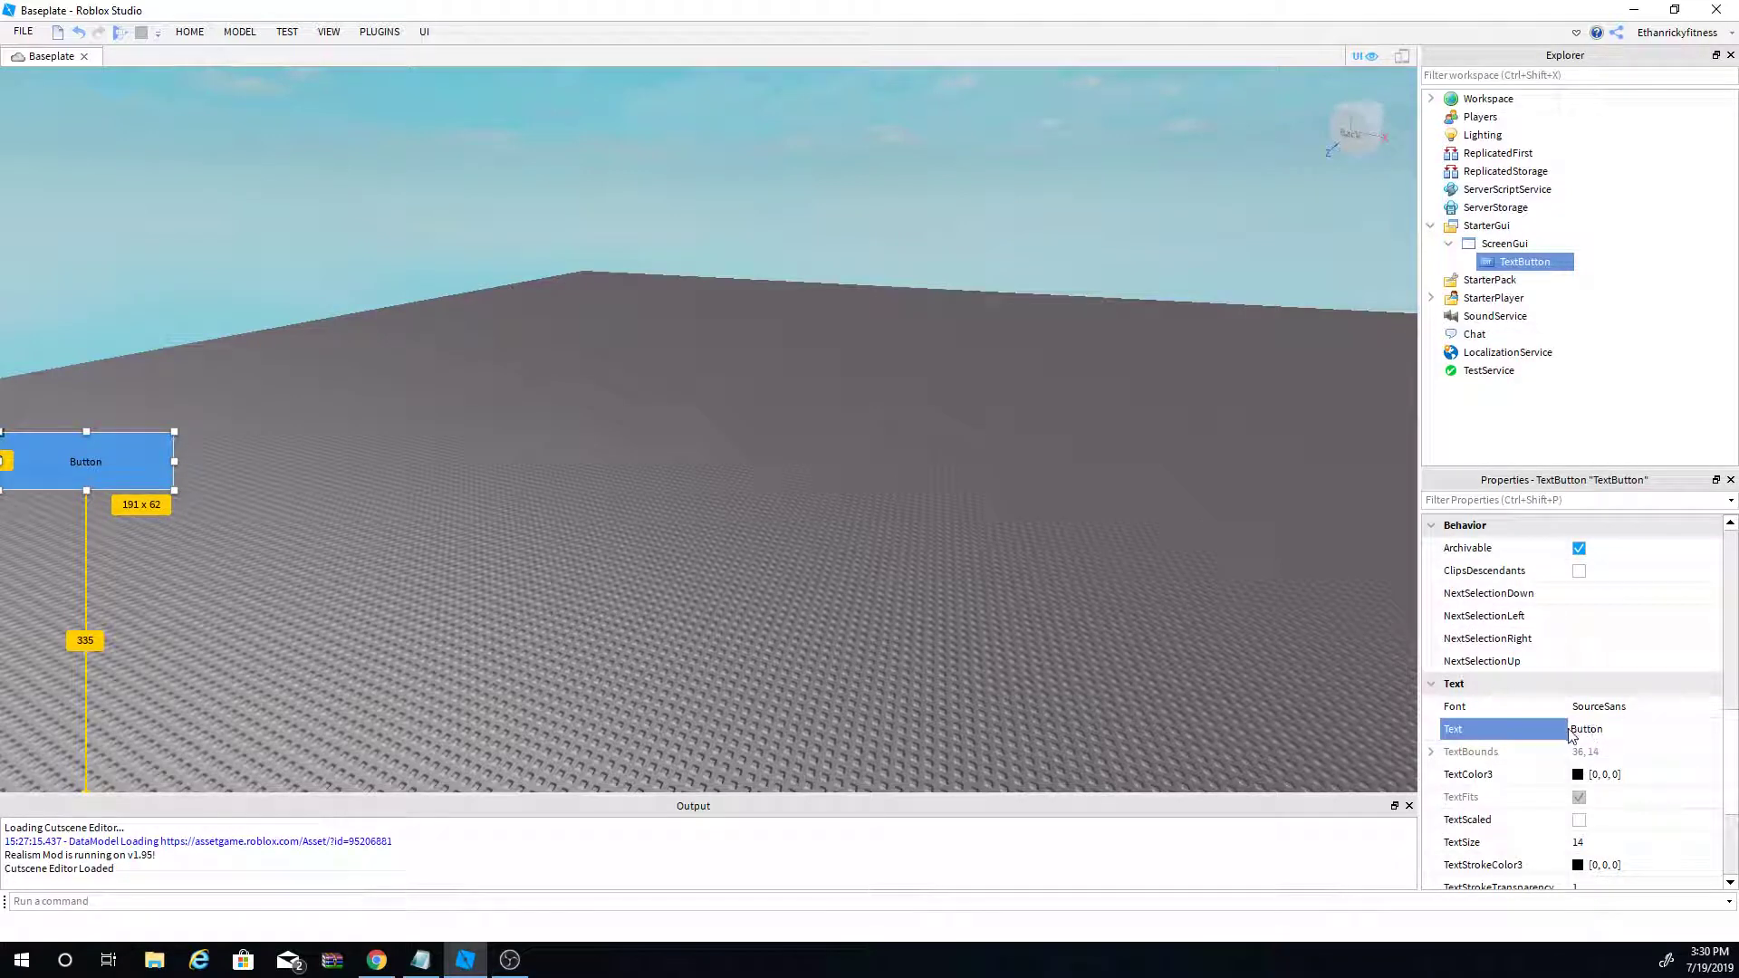
pyautogui.press('Return')
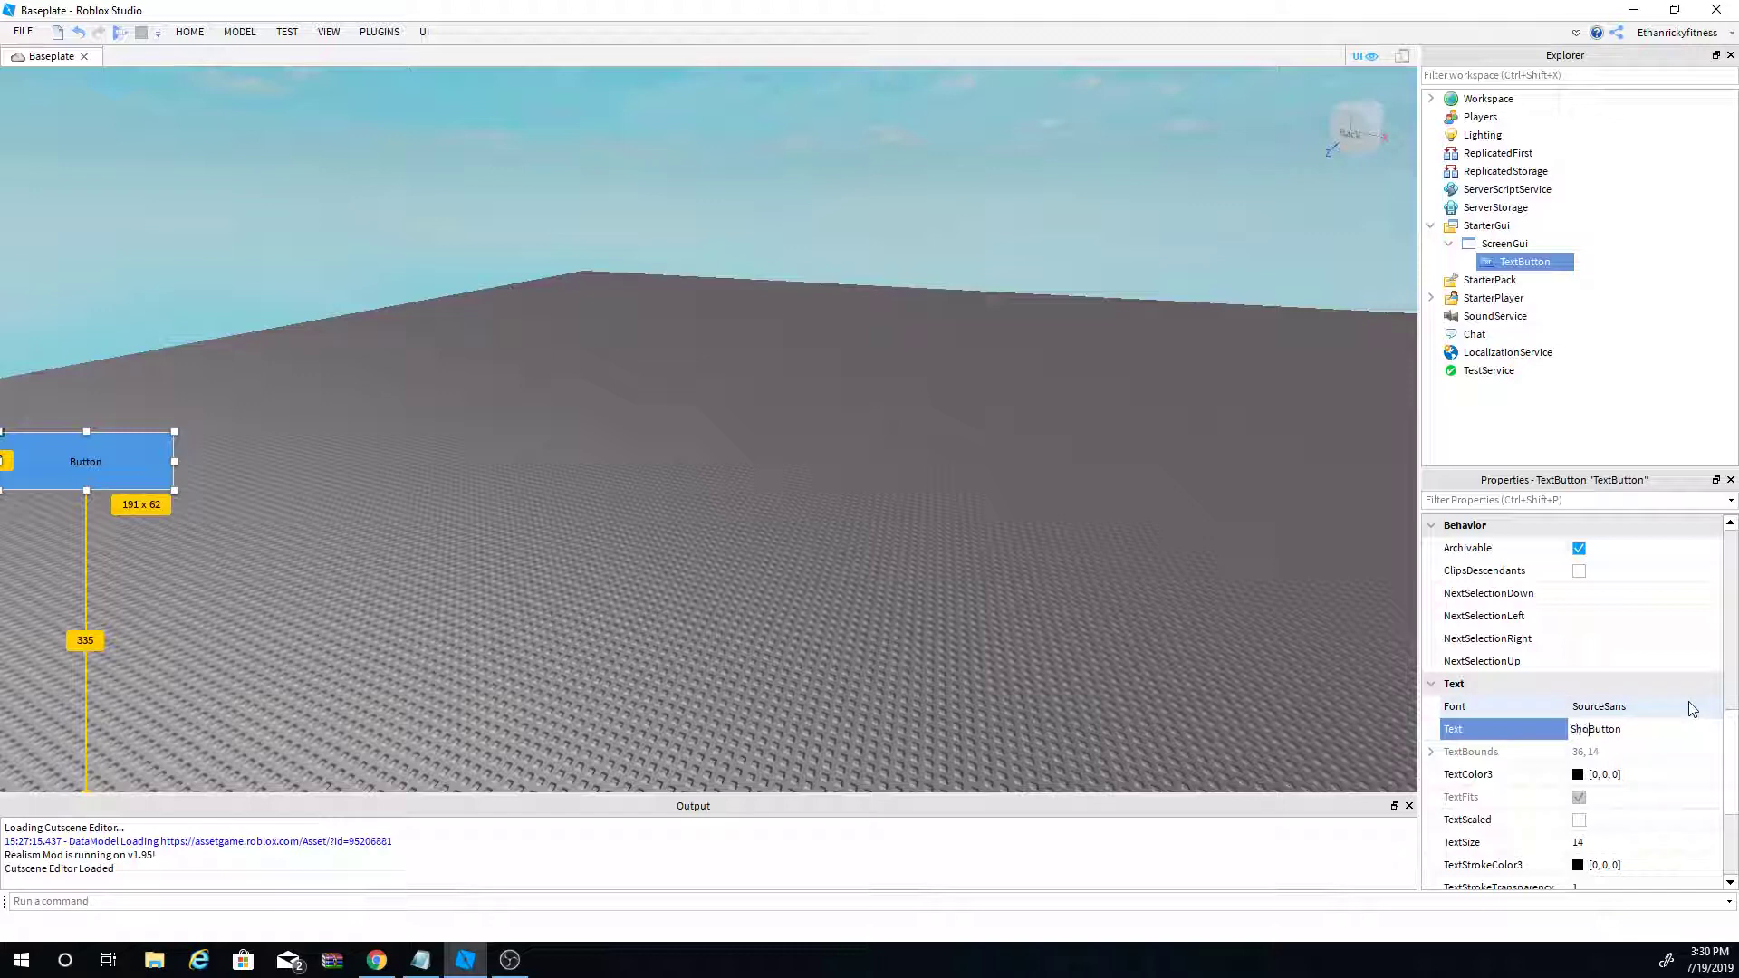
pyautogui.press('Return')
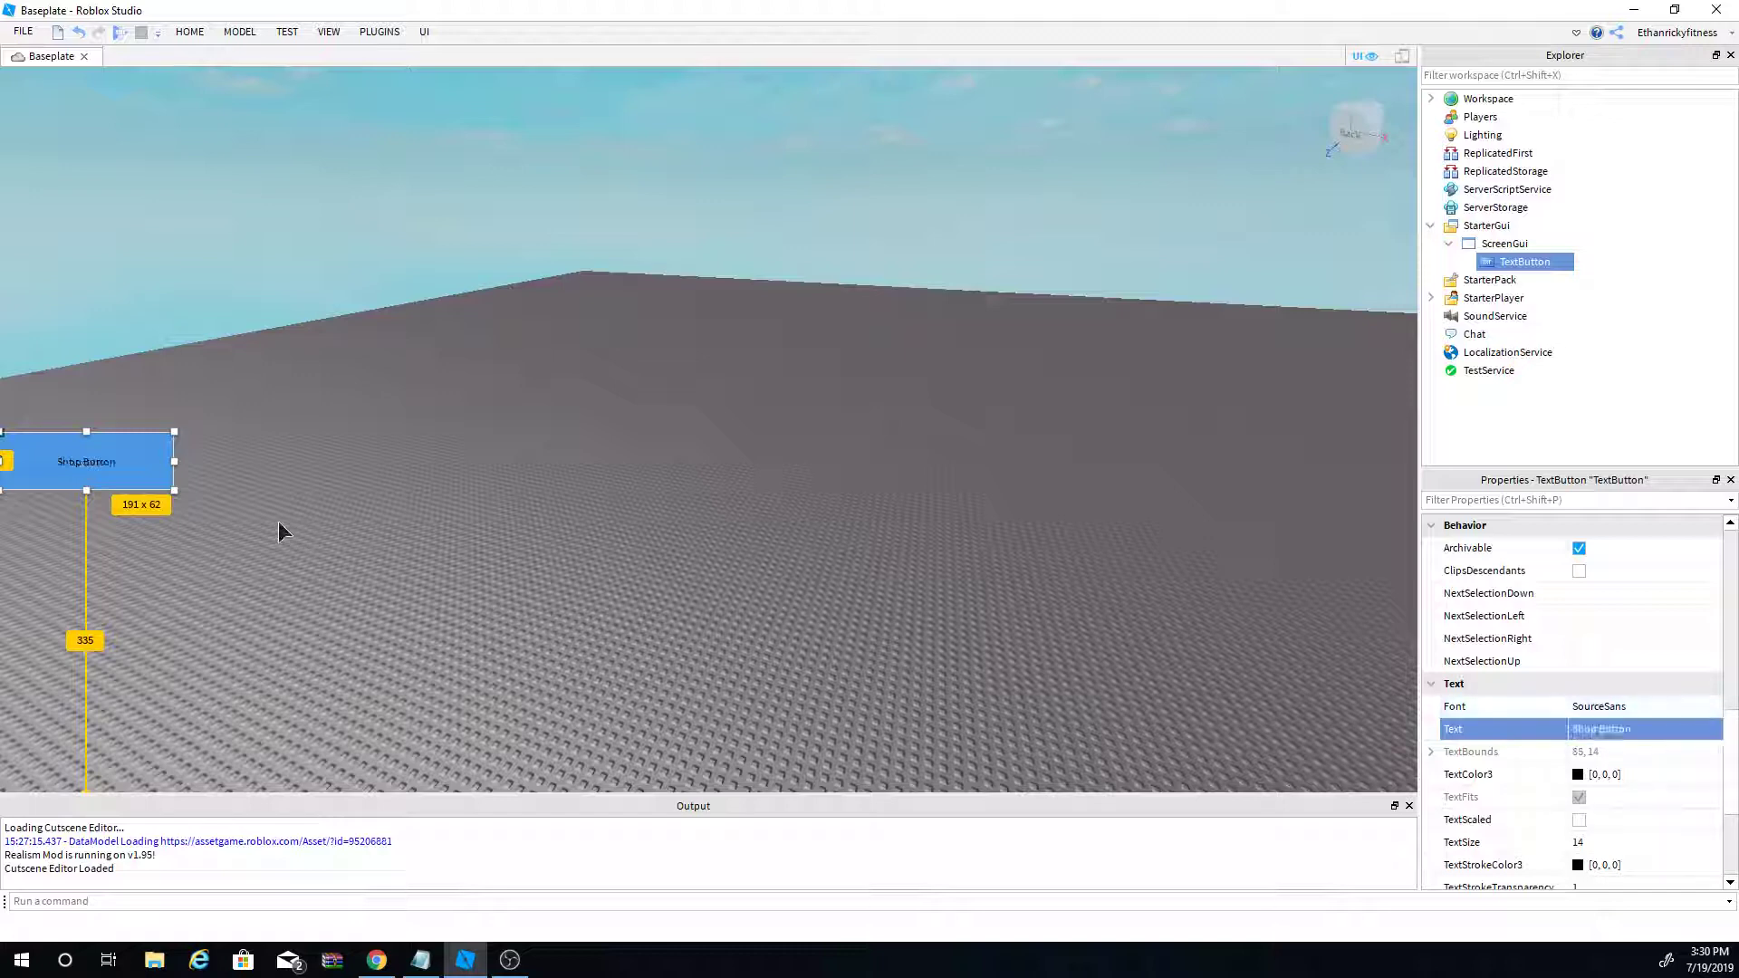
pyautogui.scroll(-1, 1585, 769)
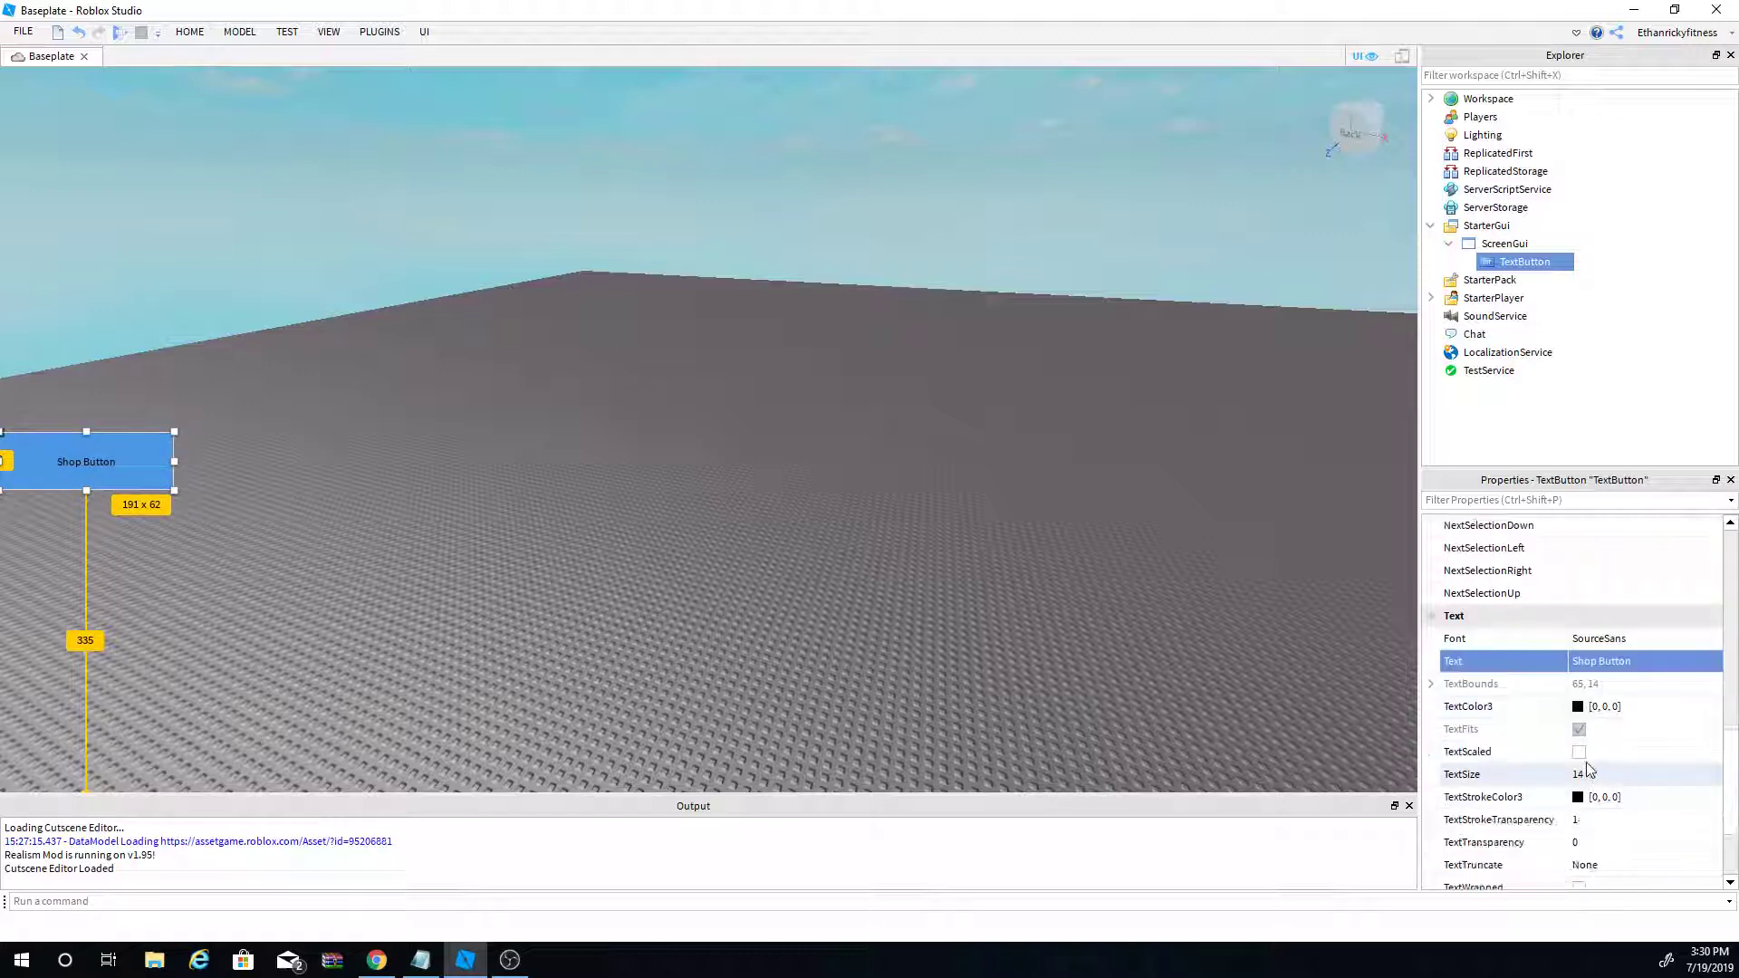
pyautogui.click(1580, 752)
pyautogui.click(1078, 629)
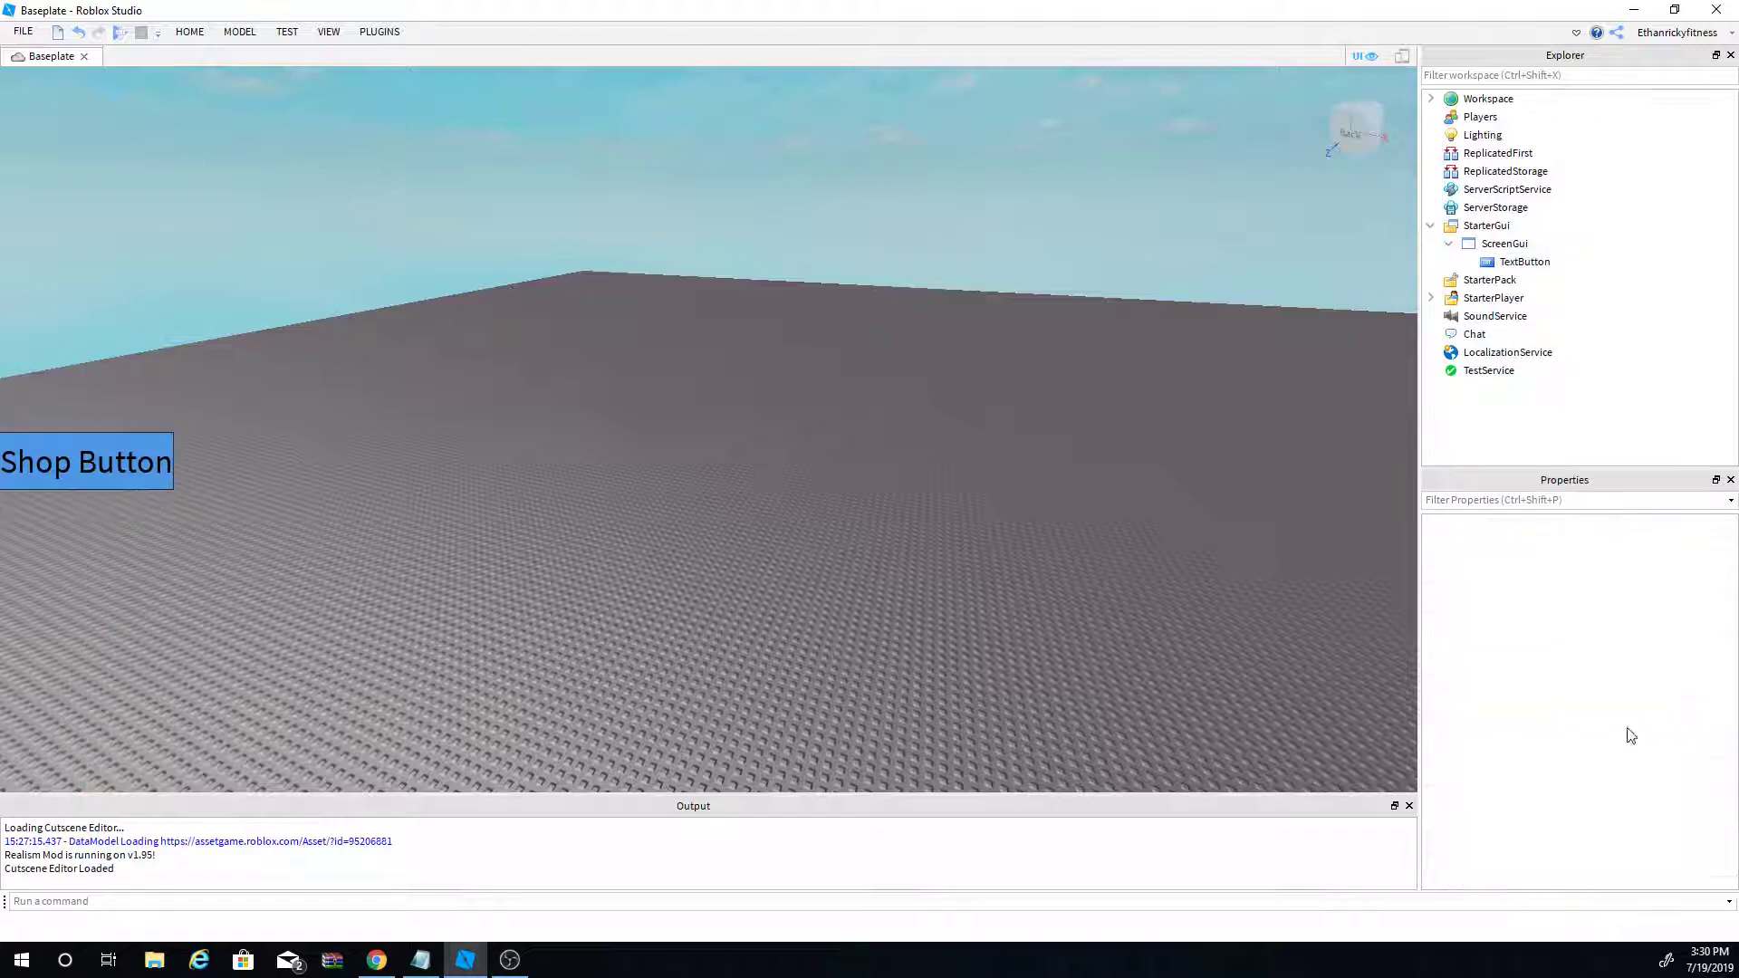
pyautogui.click(1487, 264)
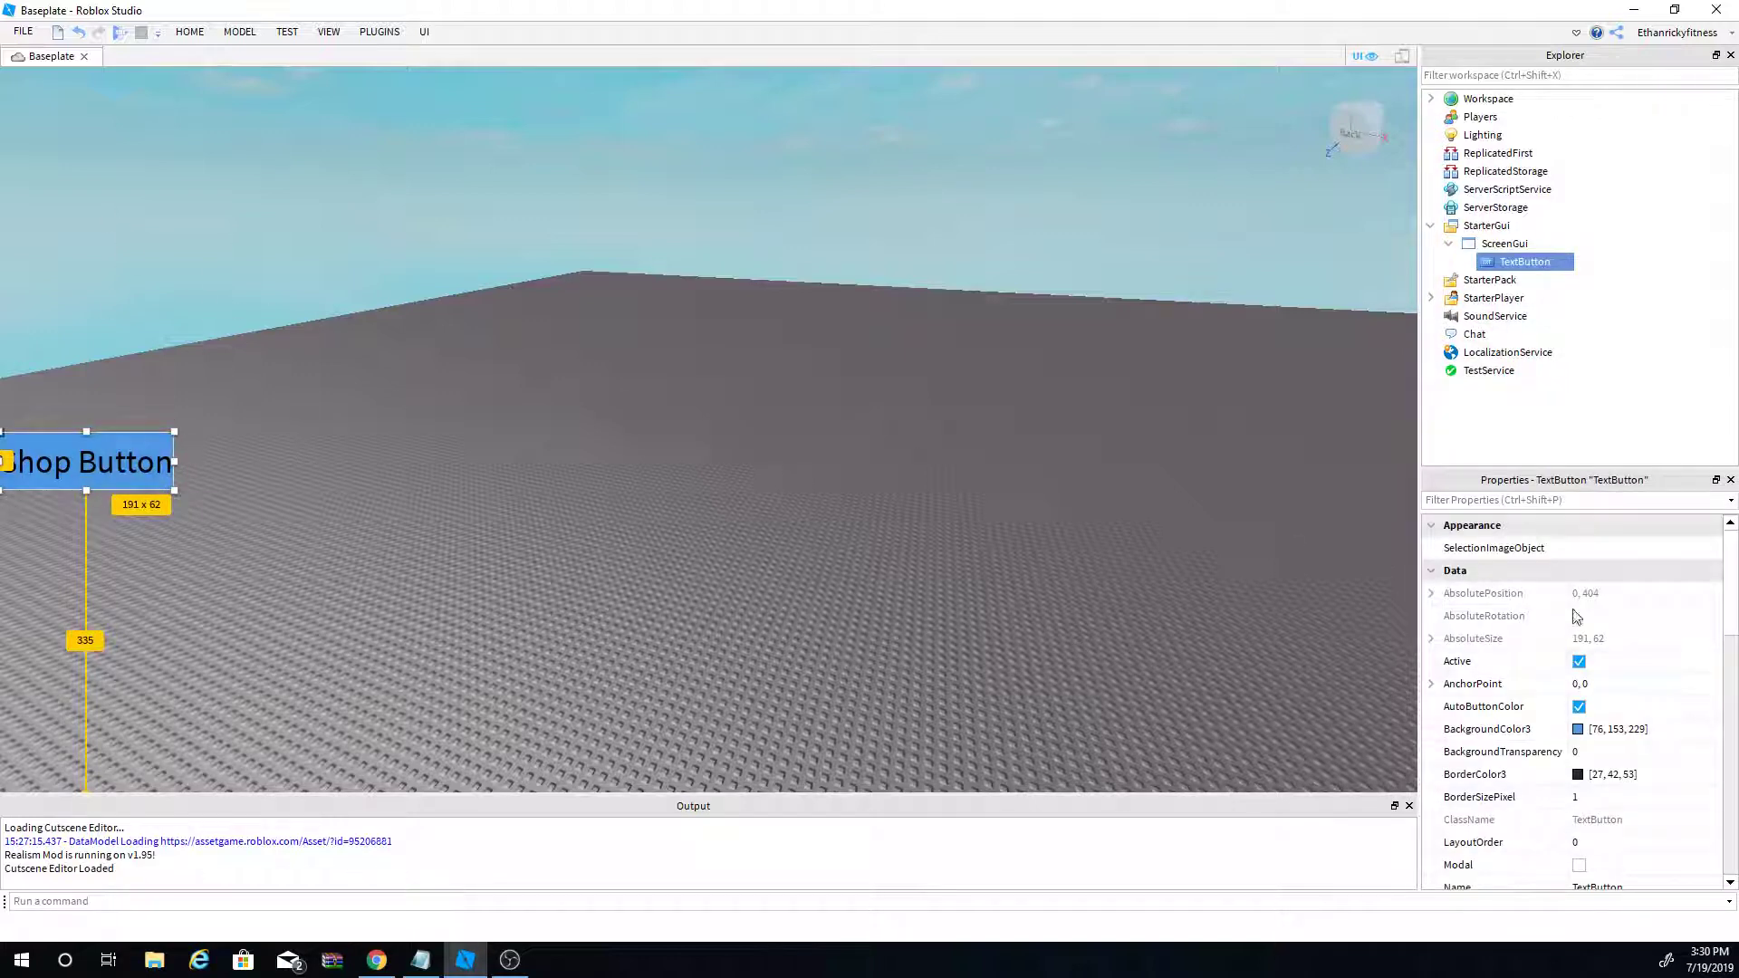
pyautogui.scroll(-2, 1549, 761)
pyautogui.scroll(1, 1549, 761)
pyautogui.scroll(-7, 1585, 736)
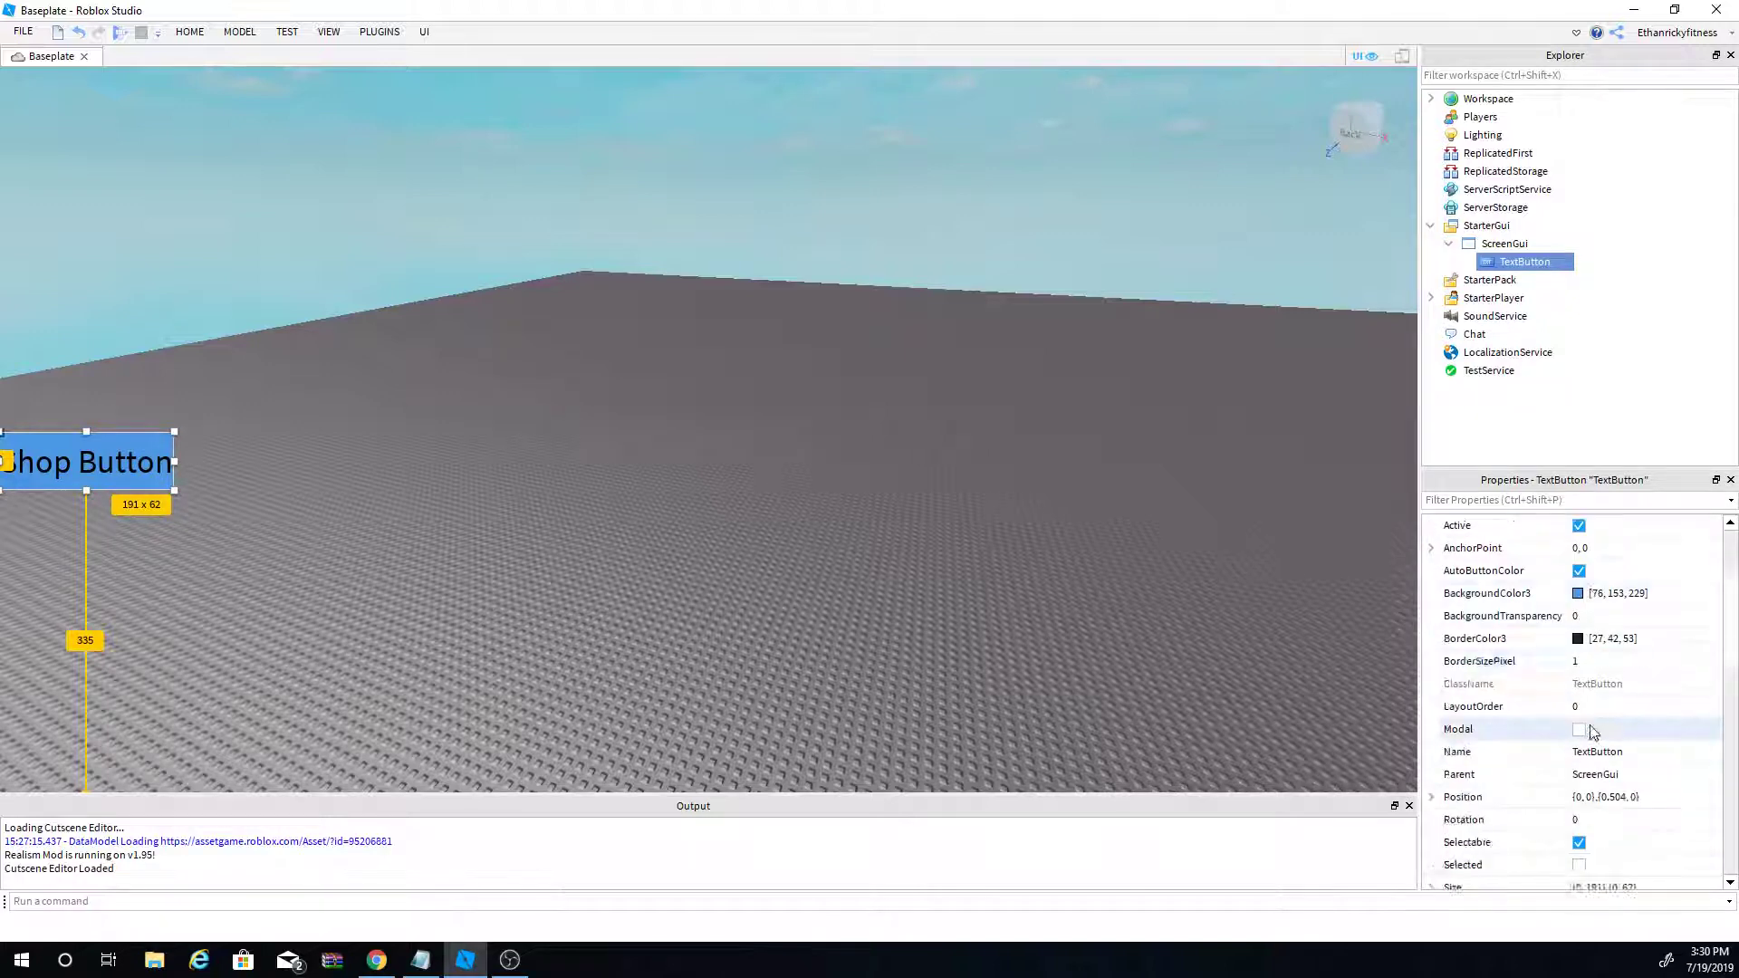
pyautogui.scroll(-4, 1599, 748)
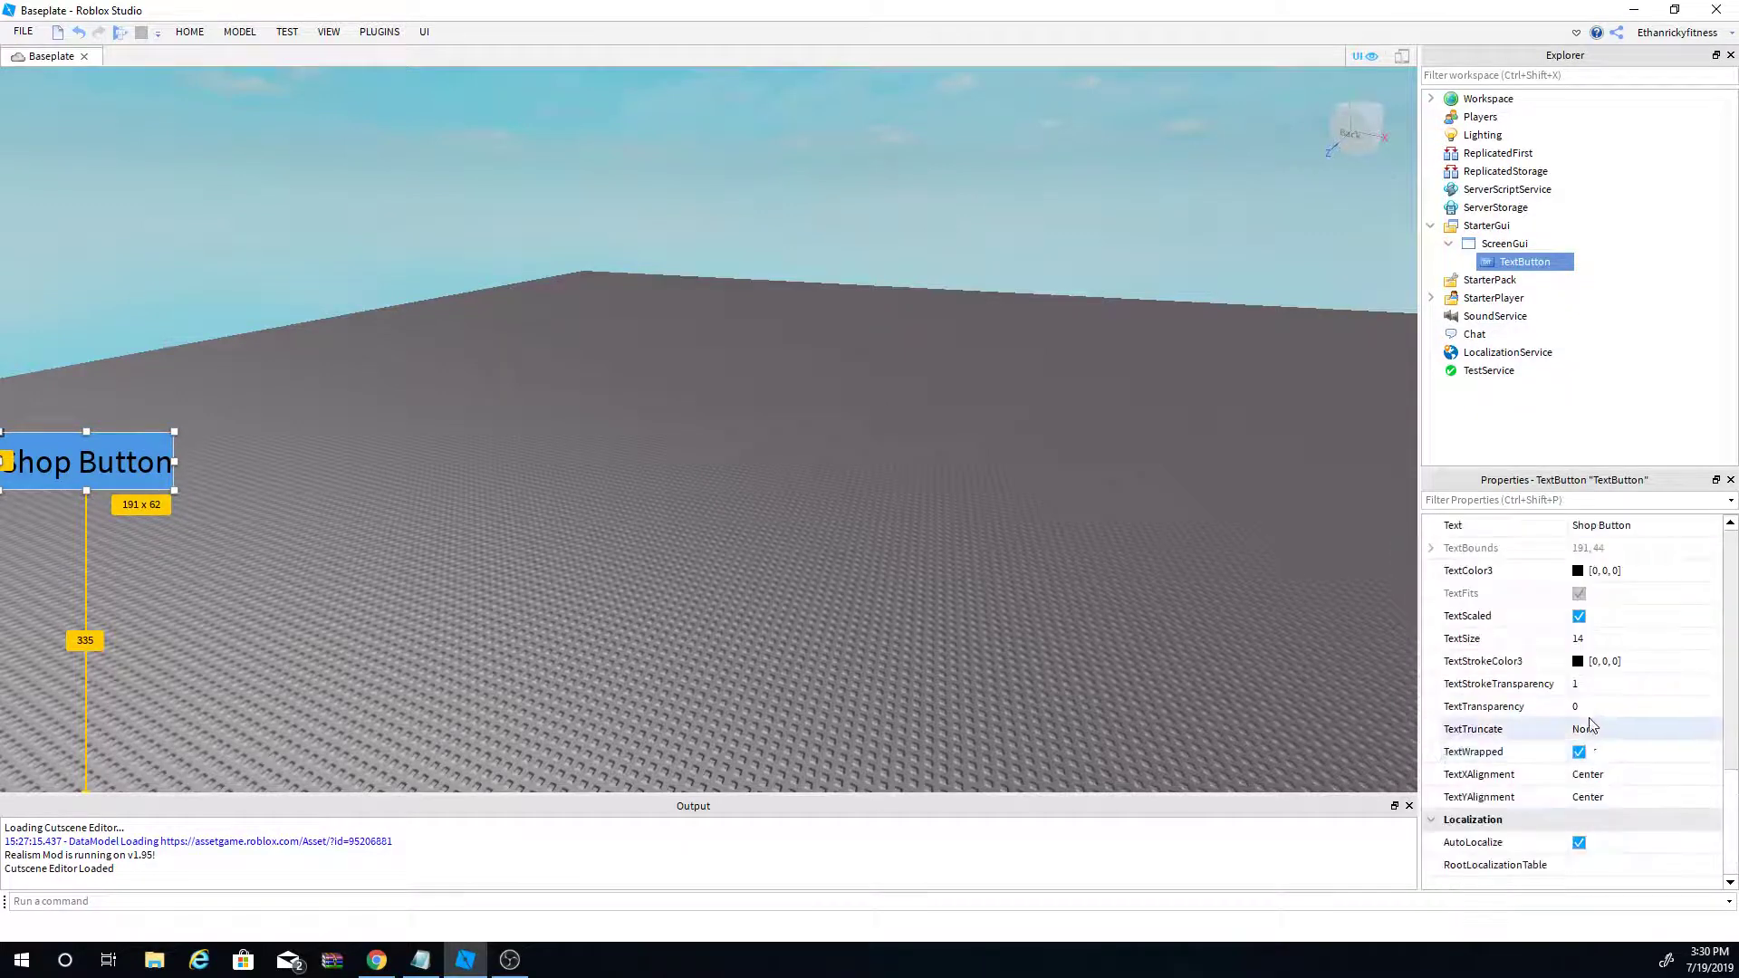
pyautogui.click(1579, 616)
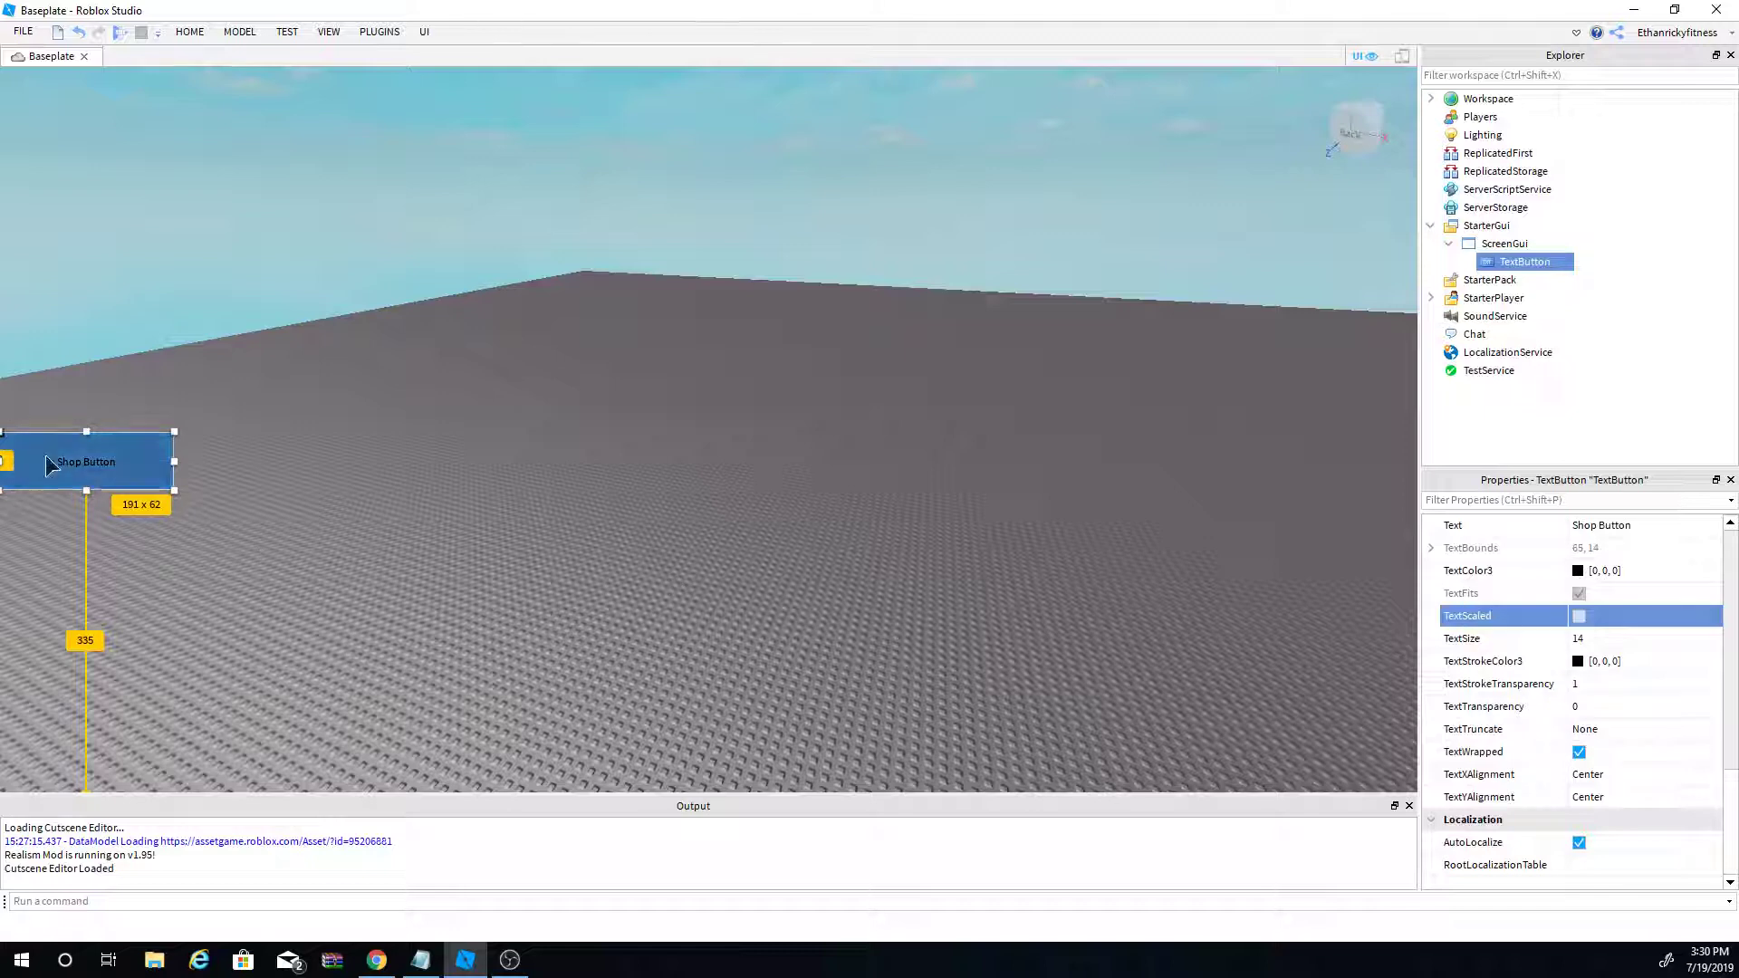
pyautogui.scroll(1, 1615, 637)
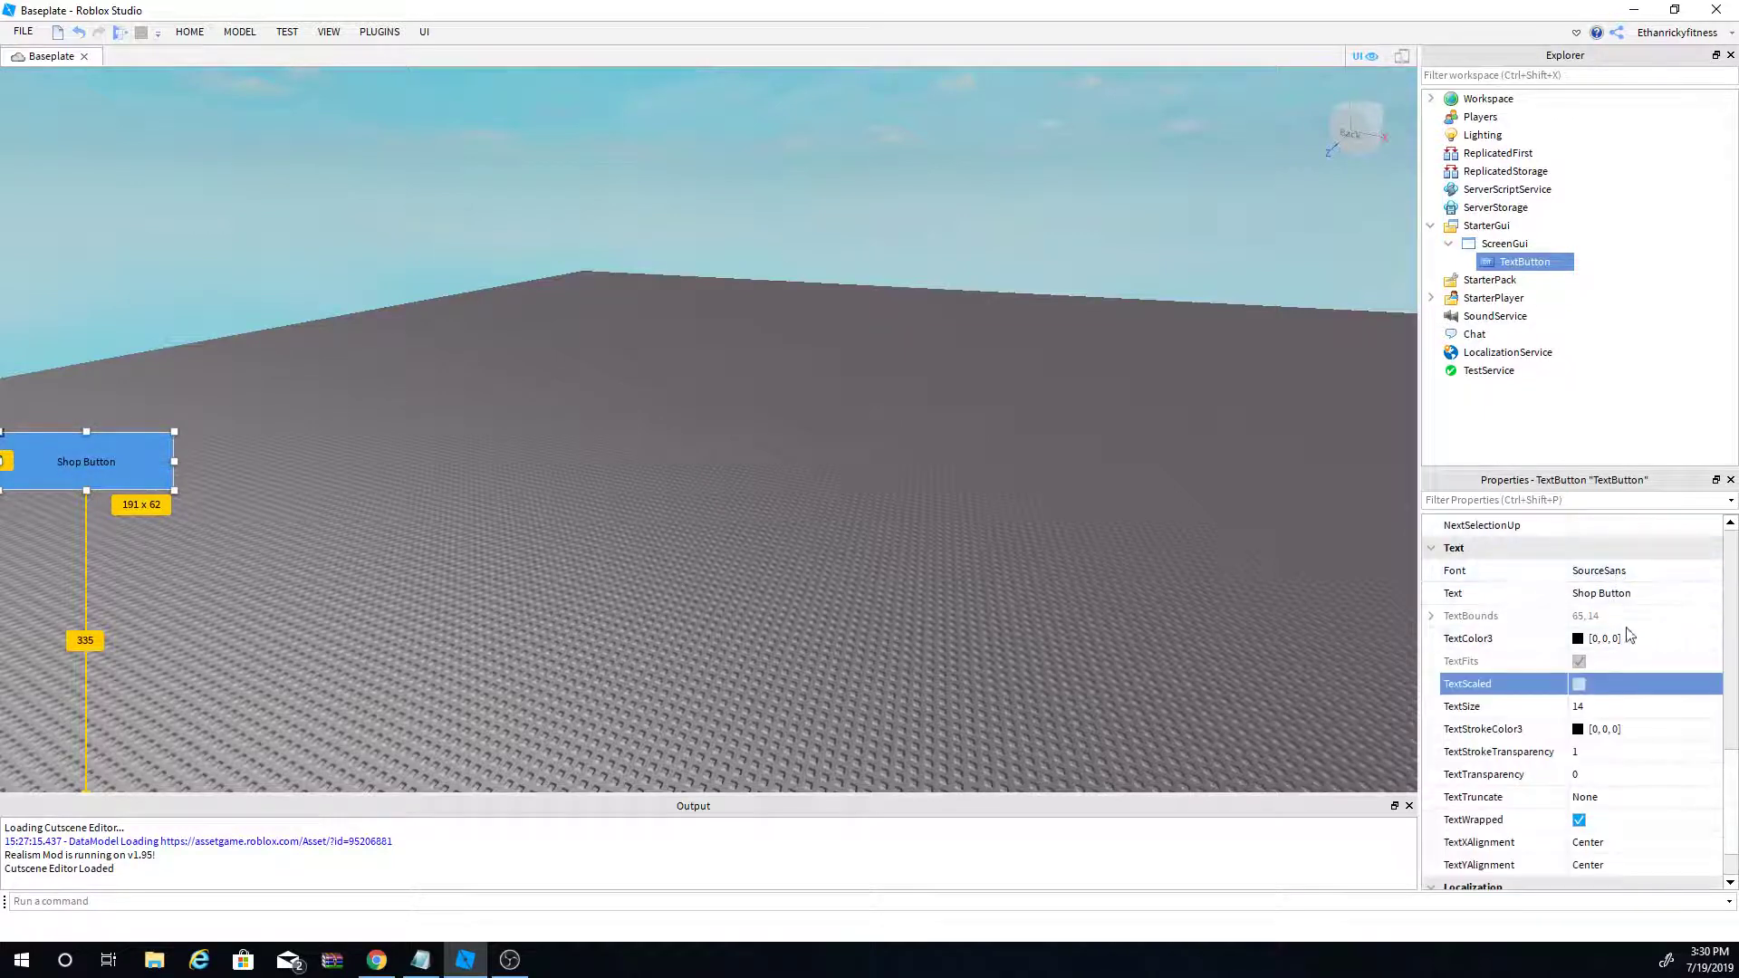
pyautogui.click(1600, 706)
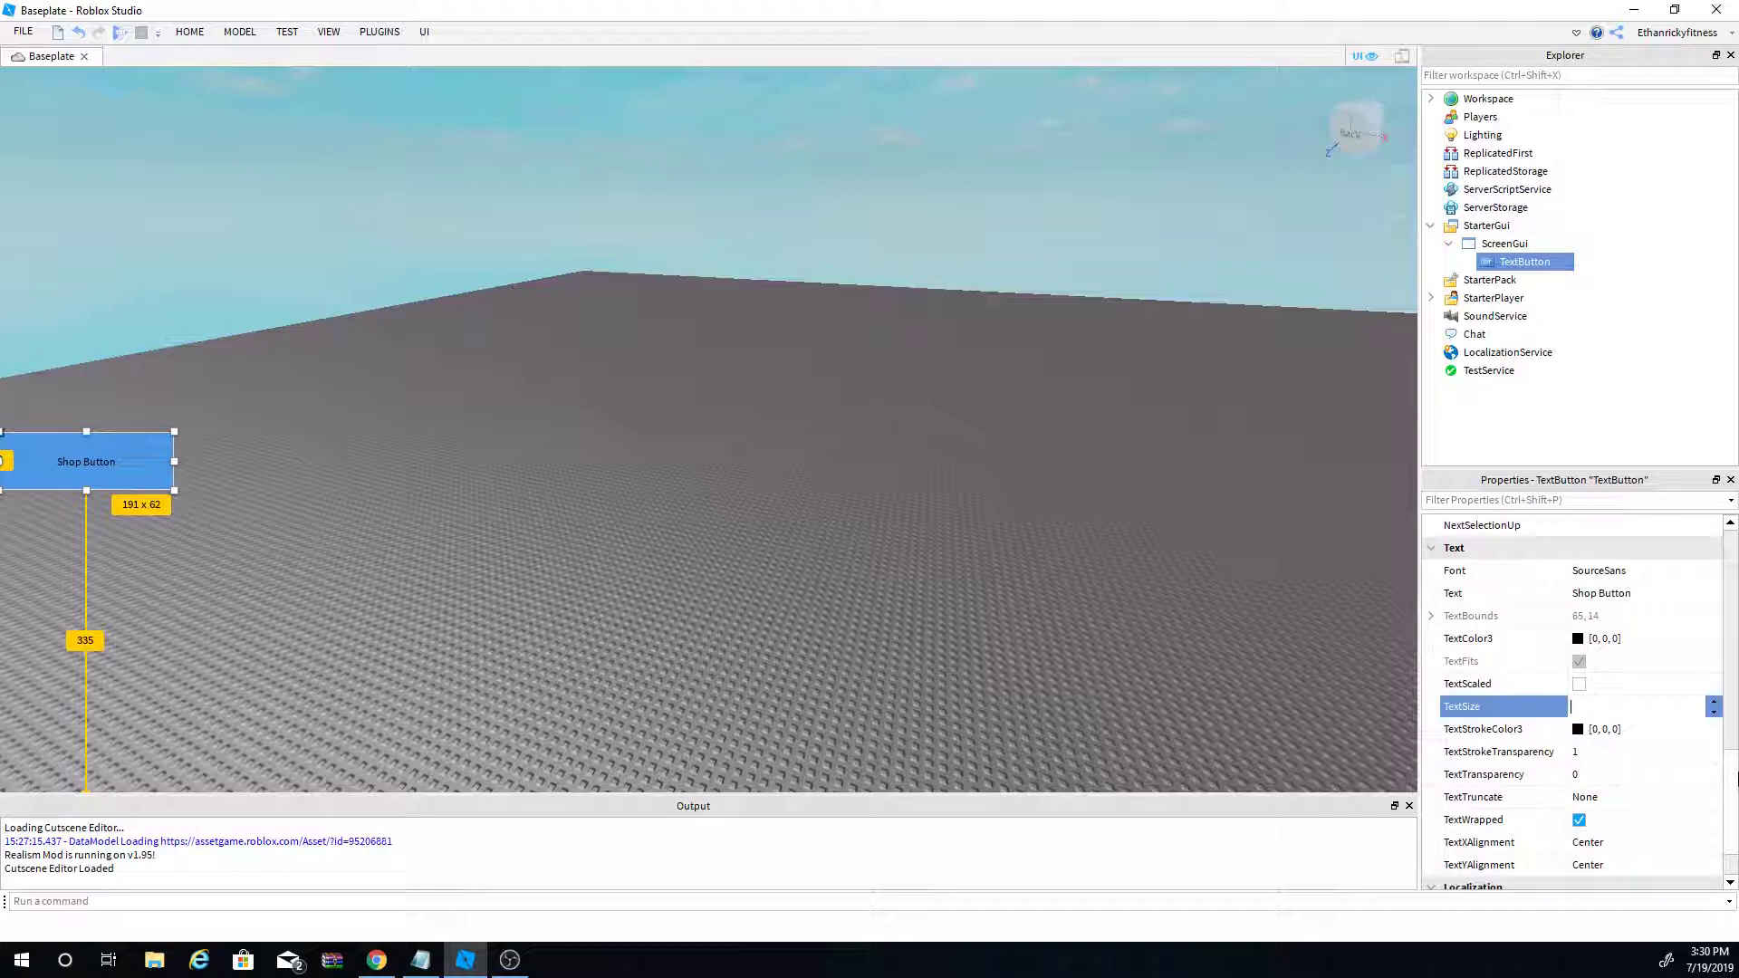
pyautogui.press('Return')
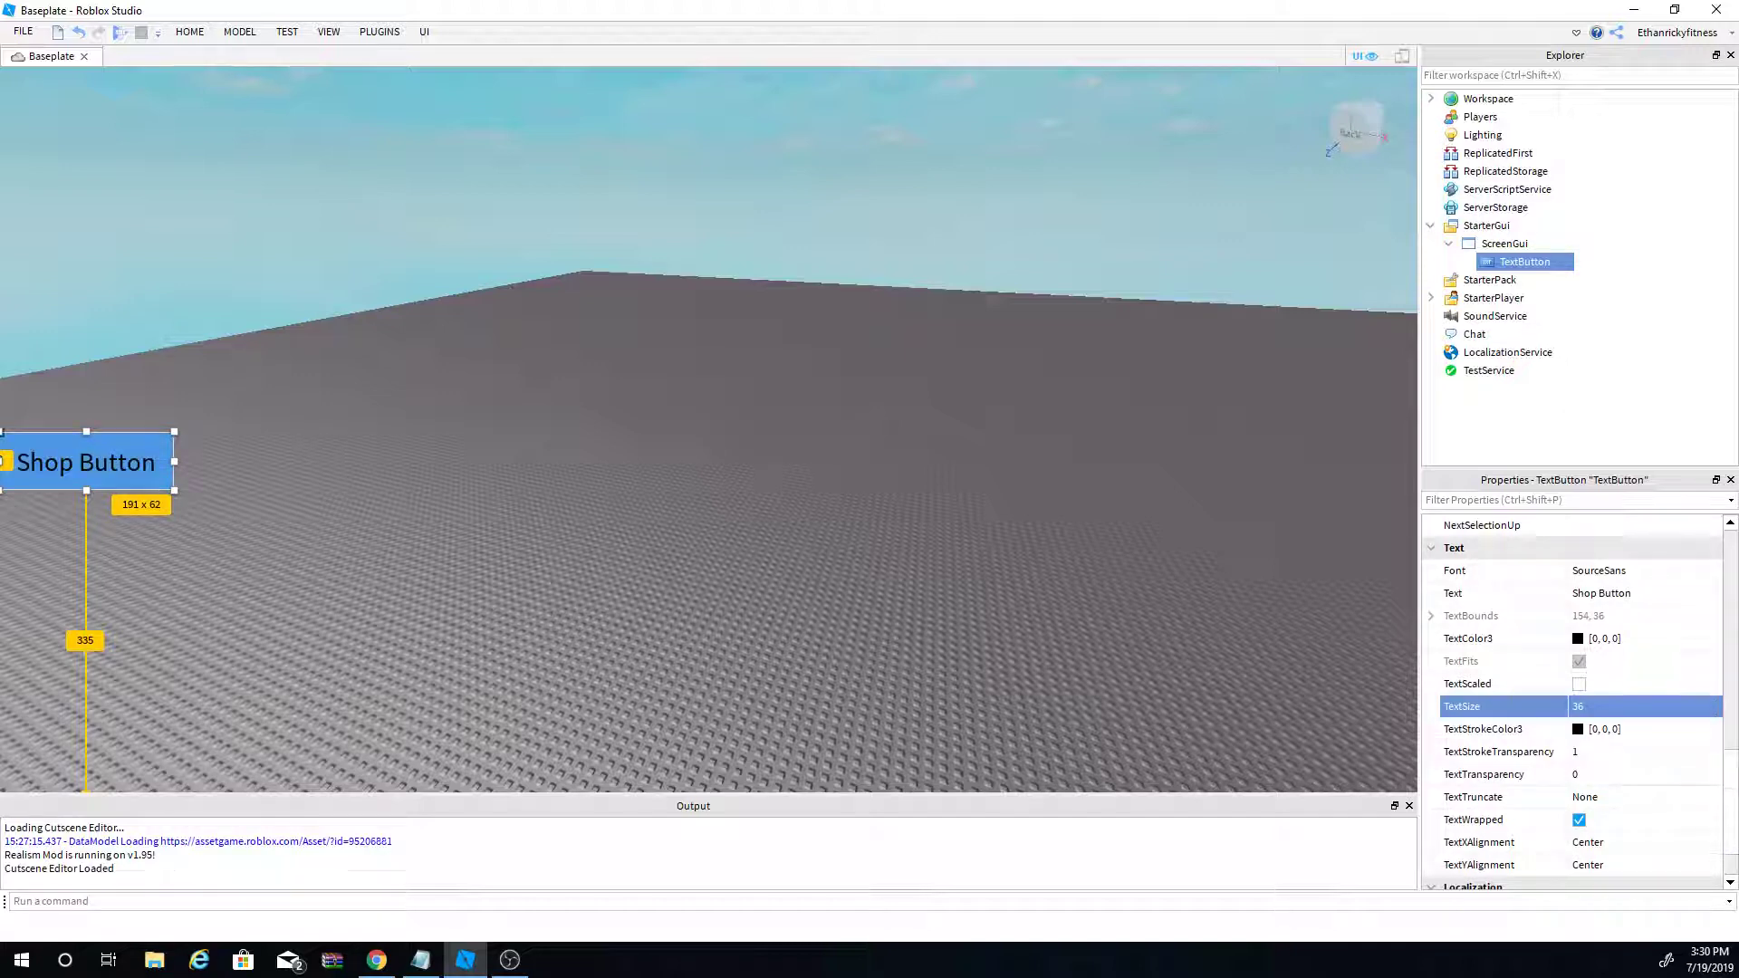
pyautogui.click(1599, 714)
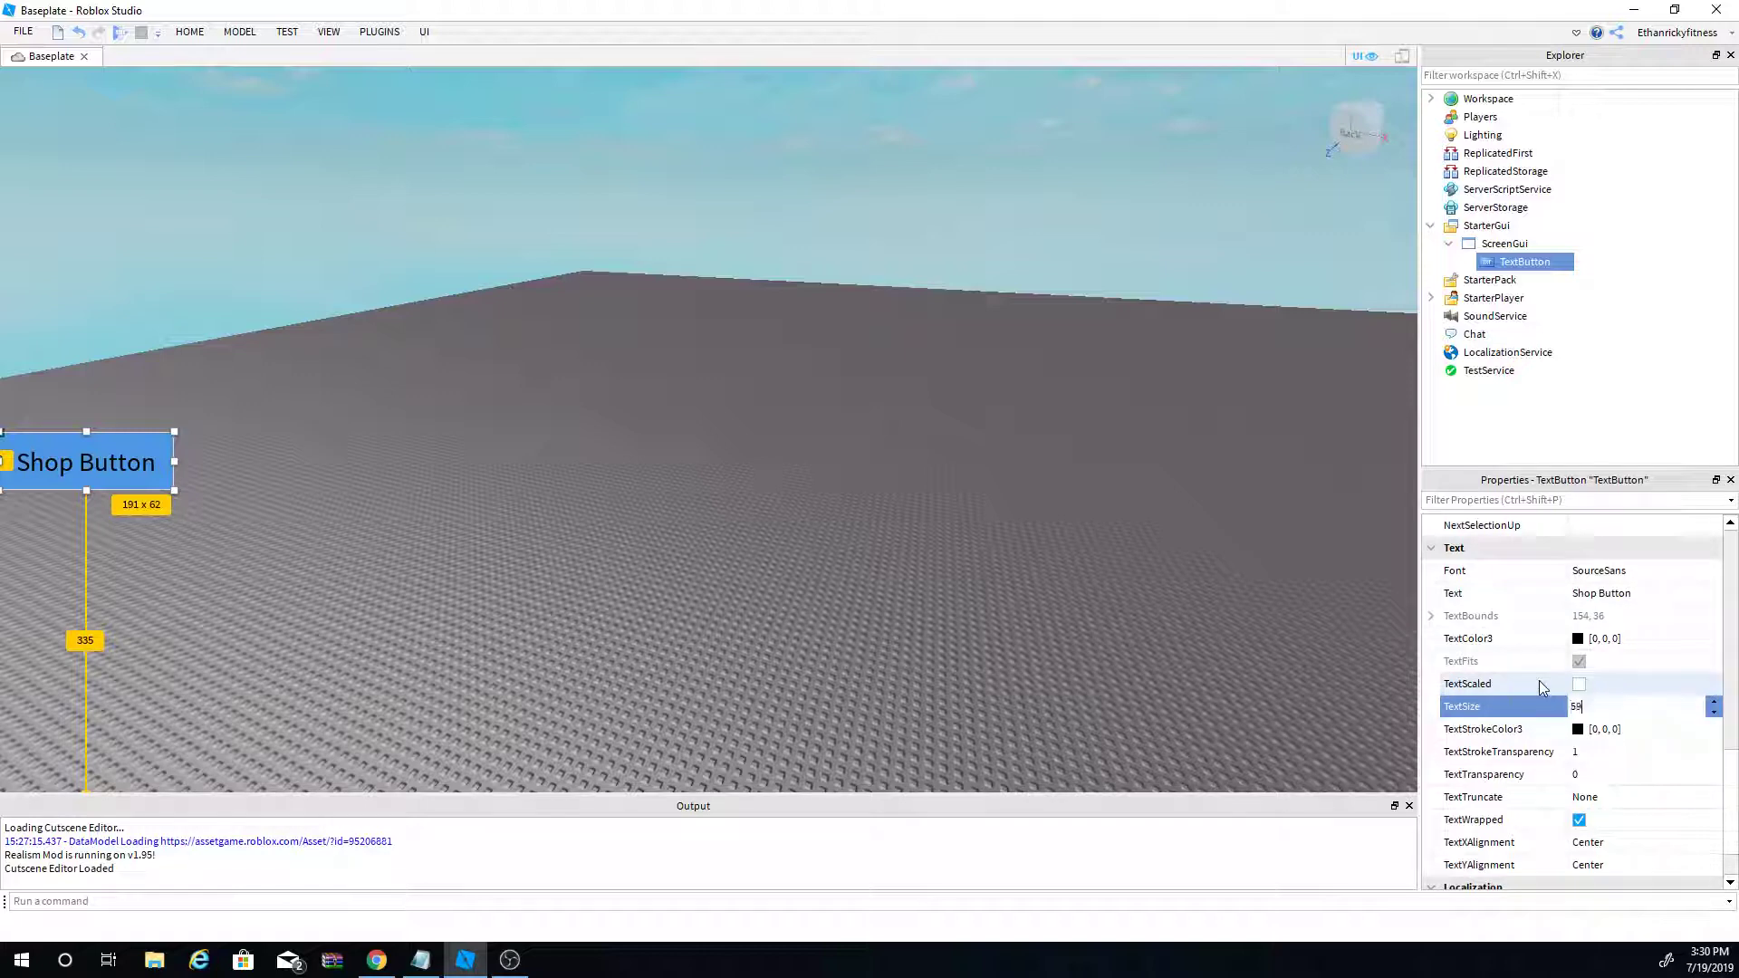
pyautogui.press('Return')
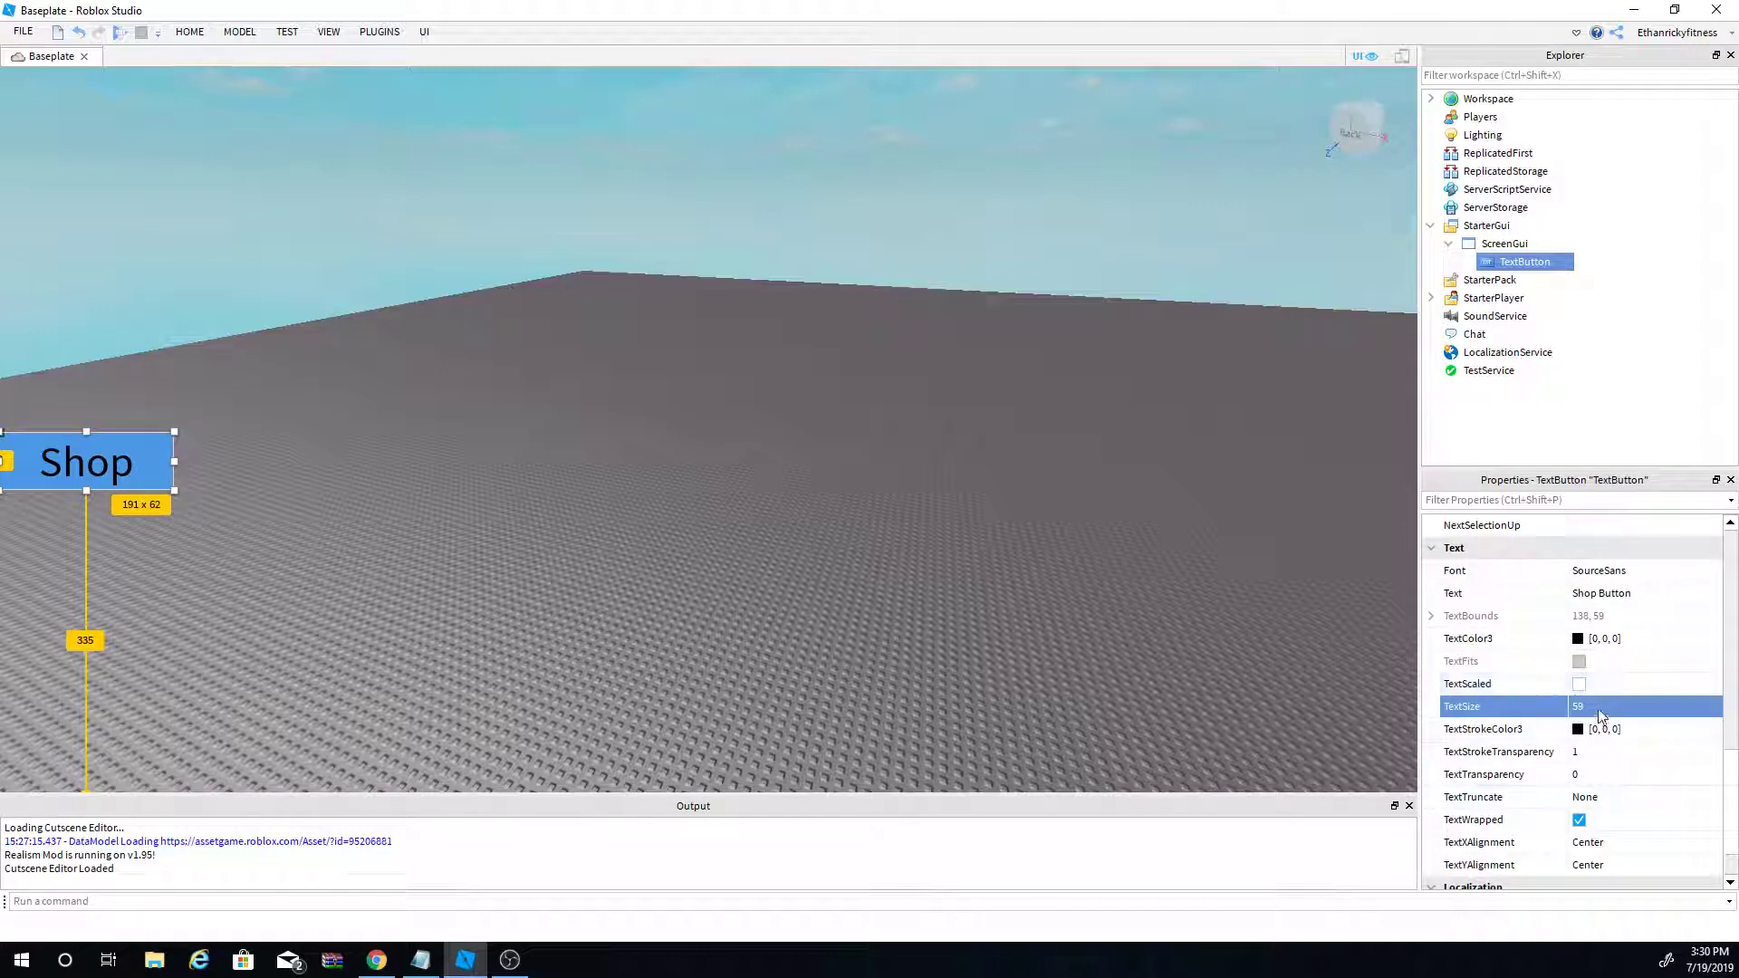
pyautogui.click(1600, 706)
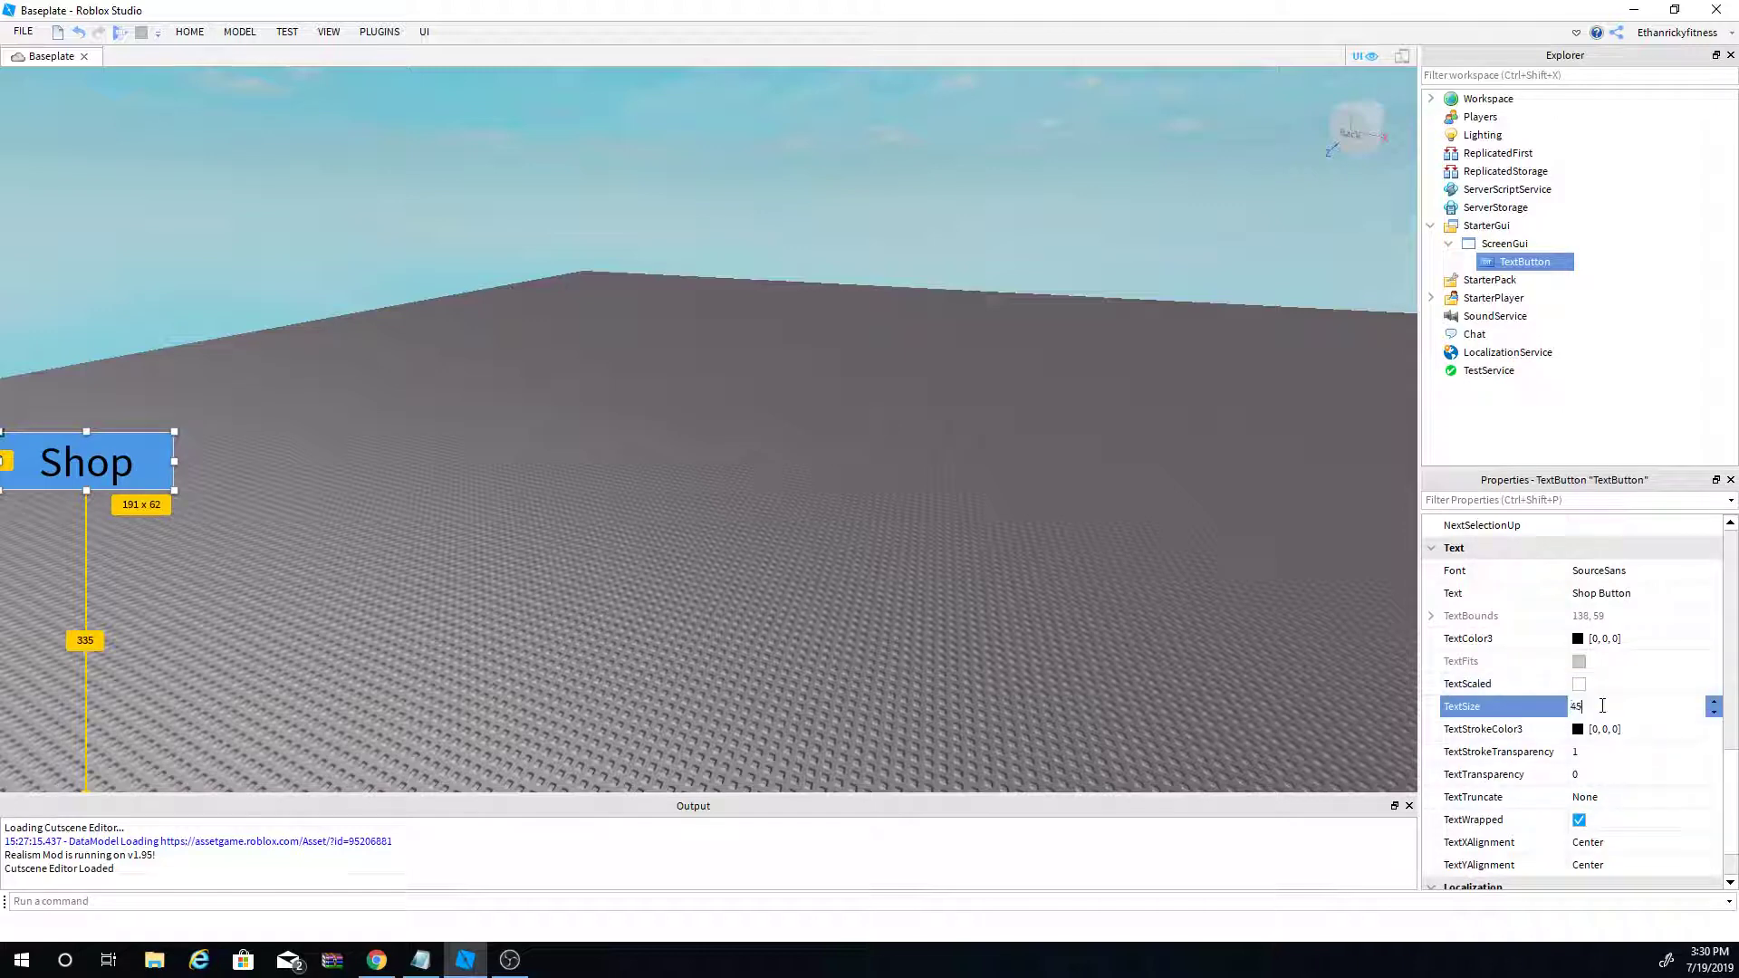
pyautogui.press('Return')
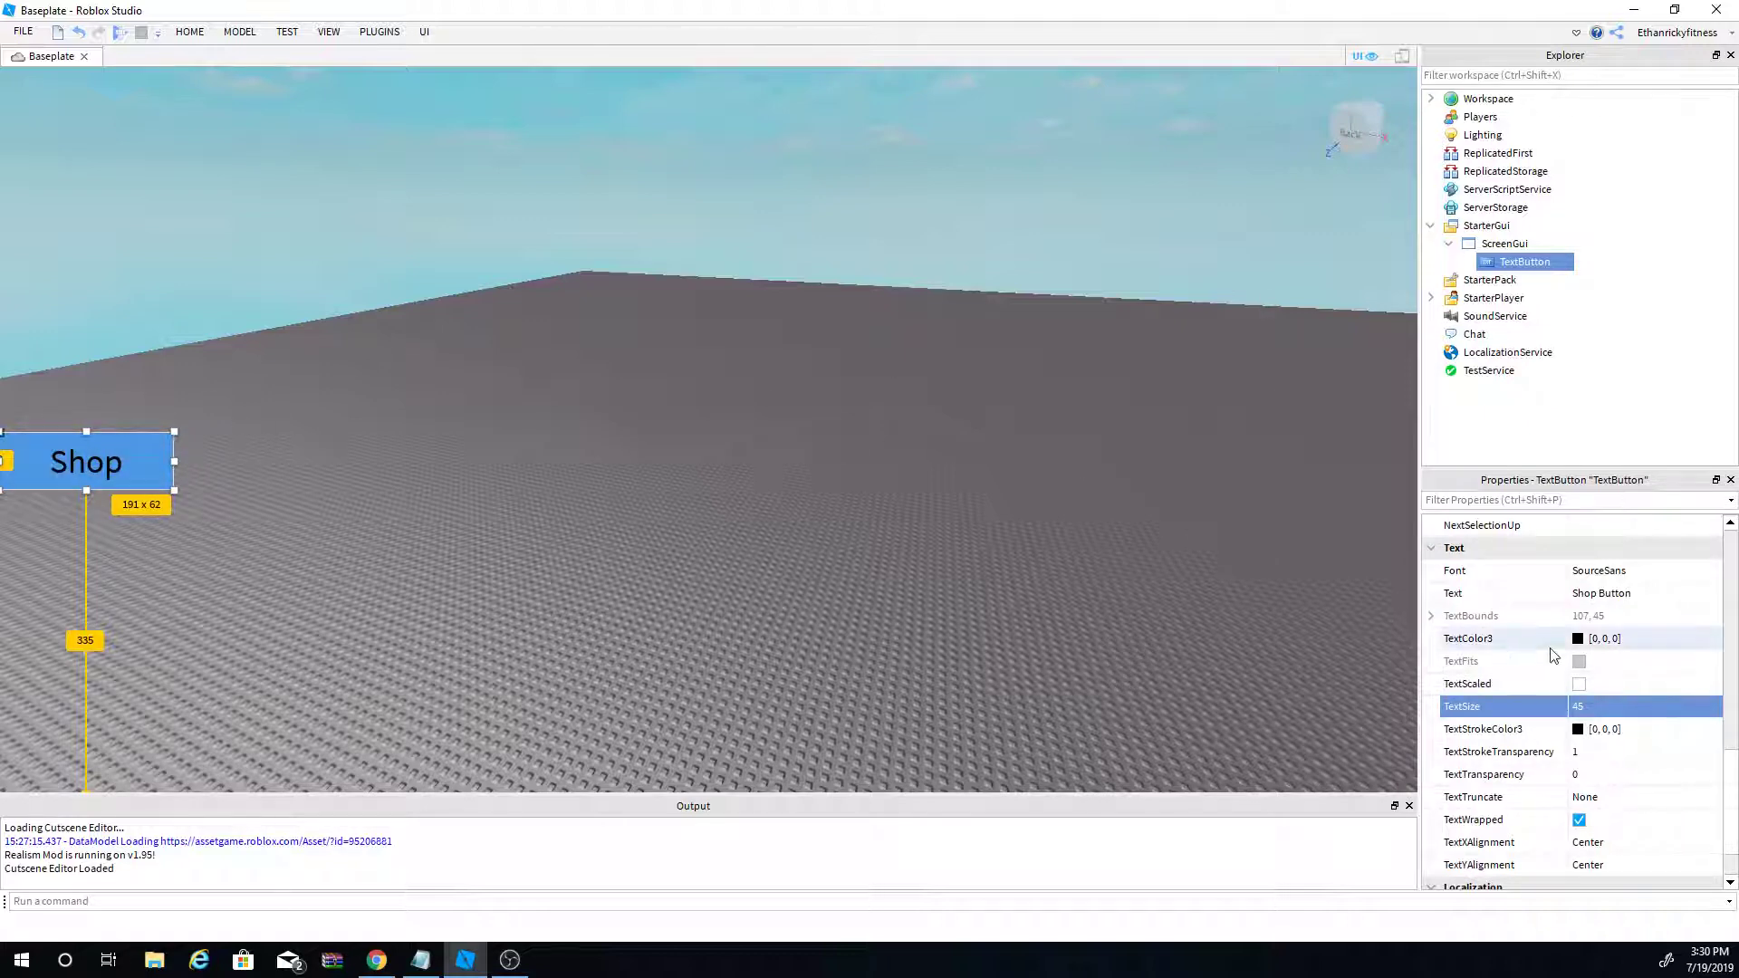
pyautogui.click(1579, 685)
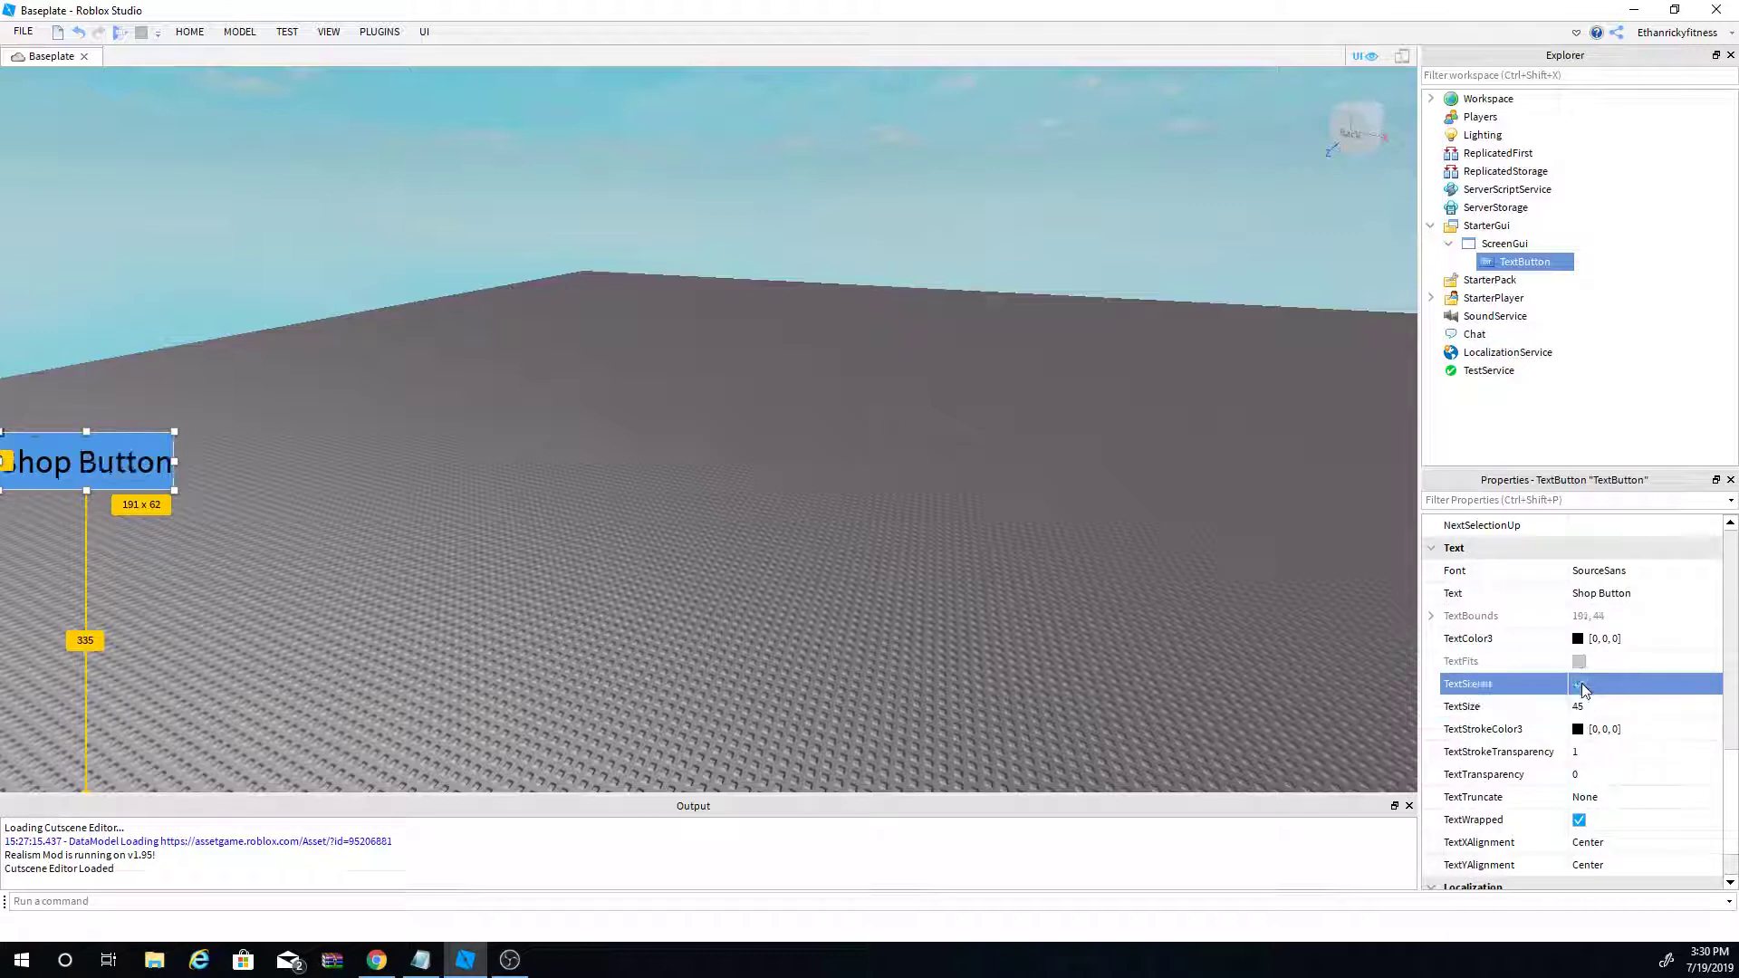
pyautogui.click(558, 447)
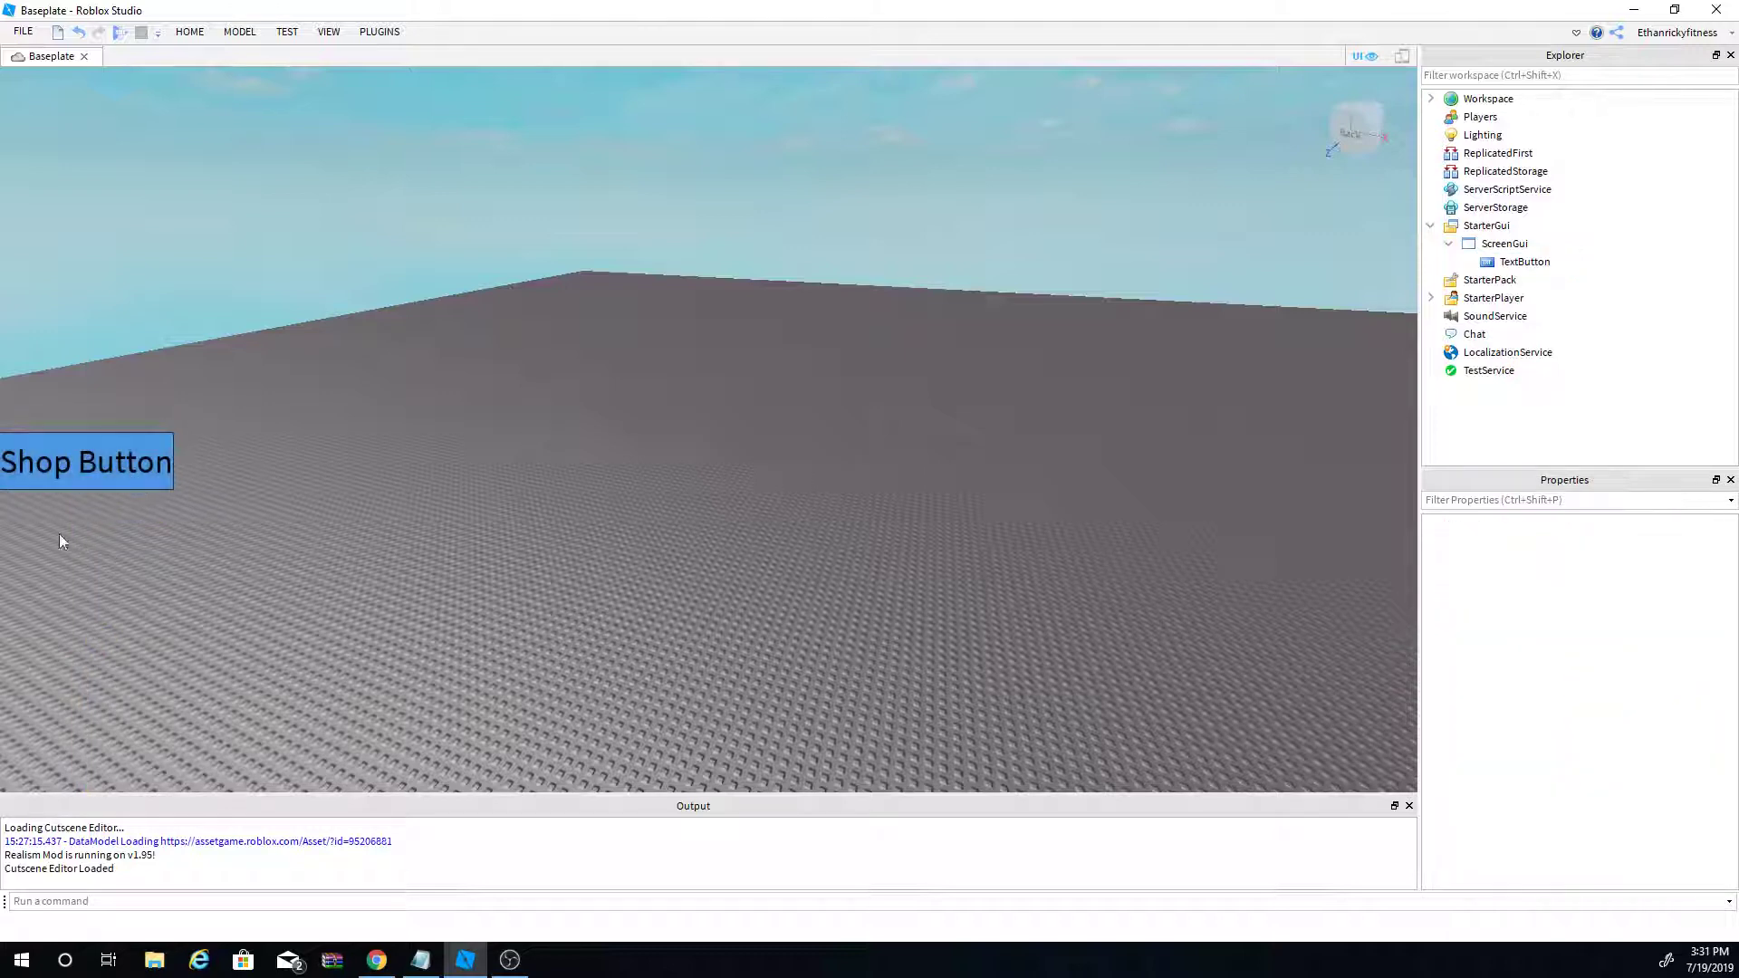
# Step: Insert a Frame into the ScreenGui
pyautogui.click(1525, 262)
pyautogui.click(1503, 244)
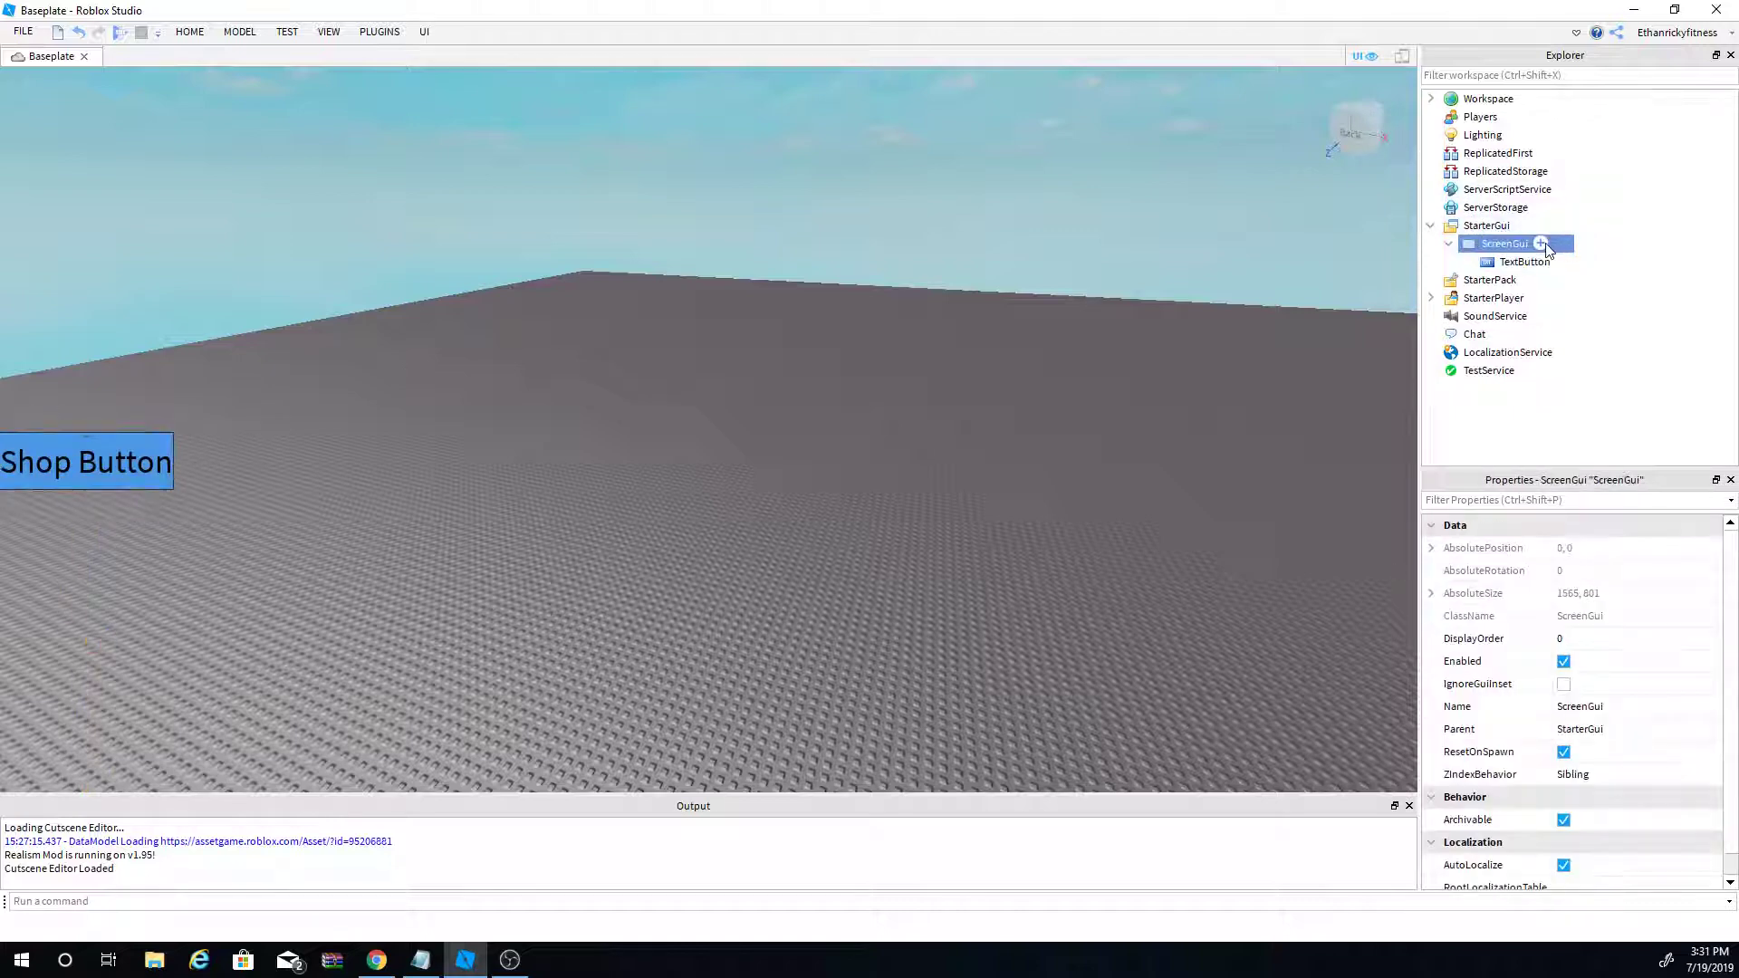
pyautogui.click(1540, 245)
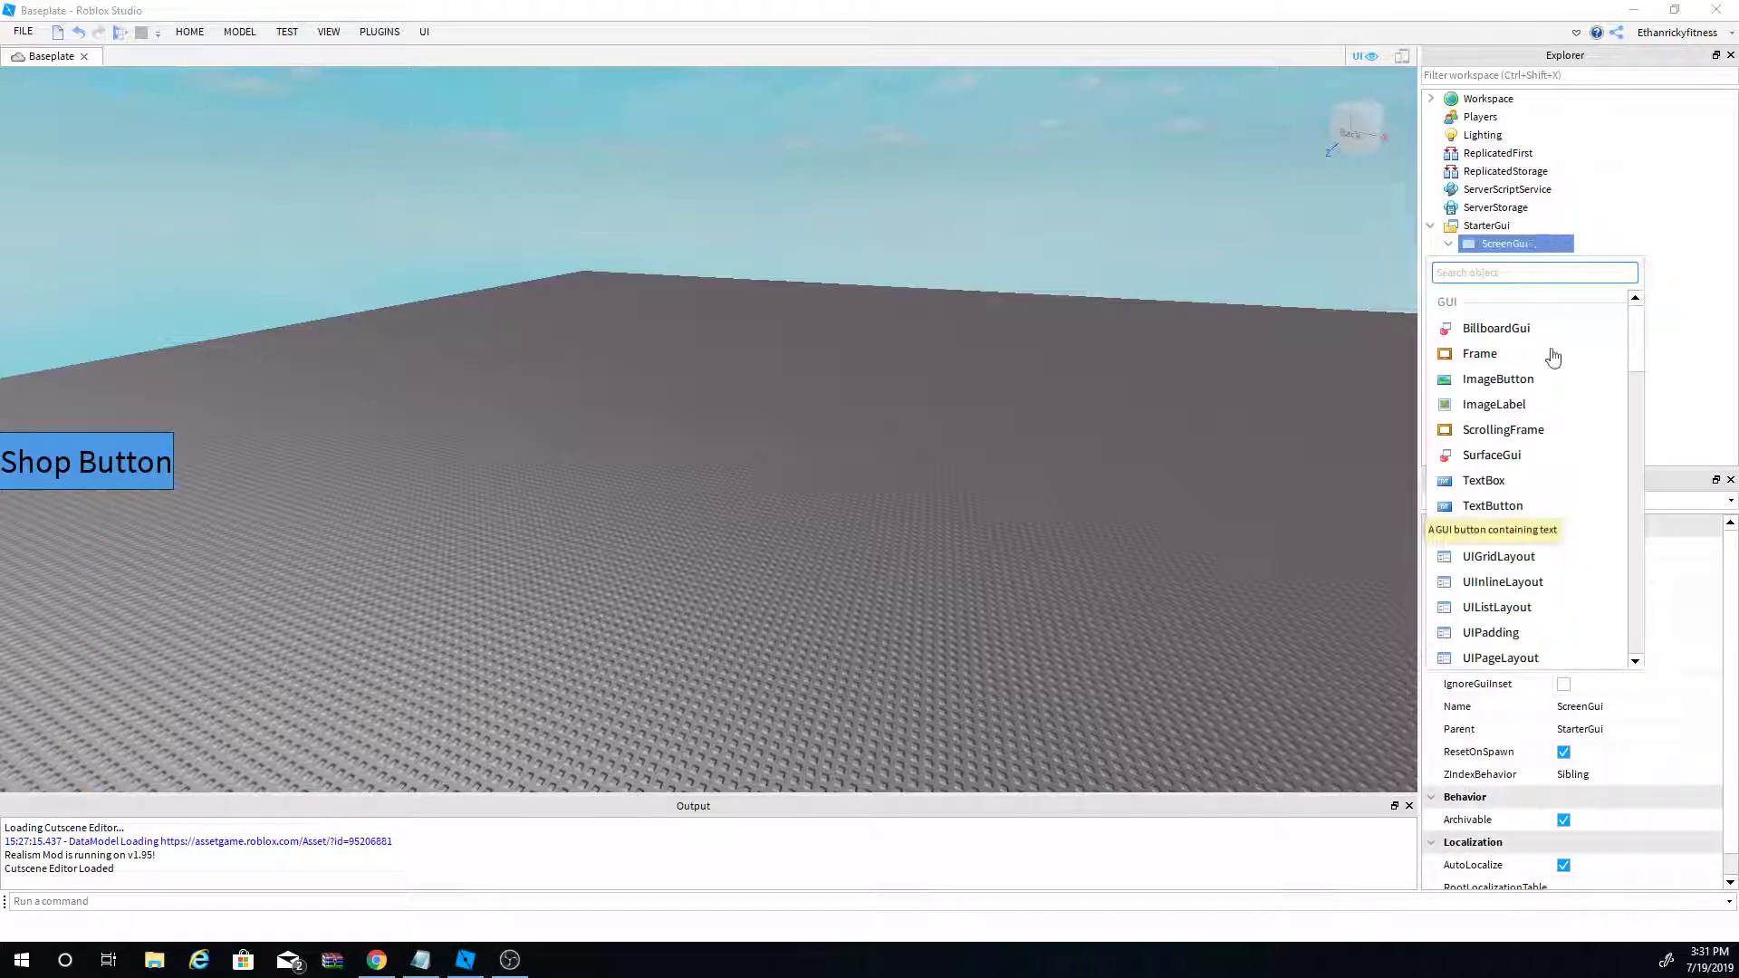
pyautogui.click(1482, 355)
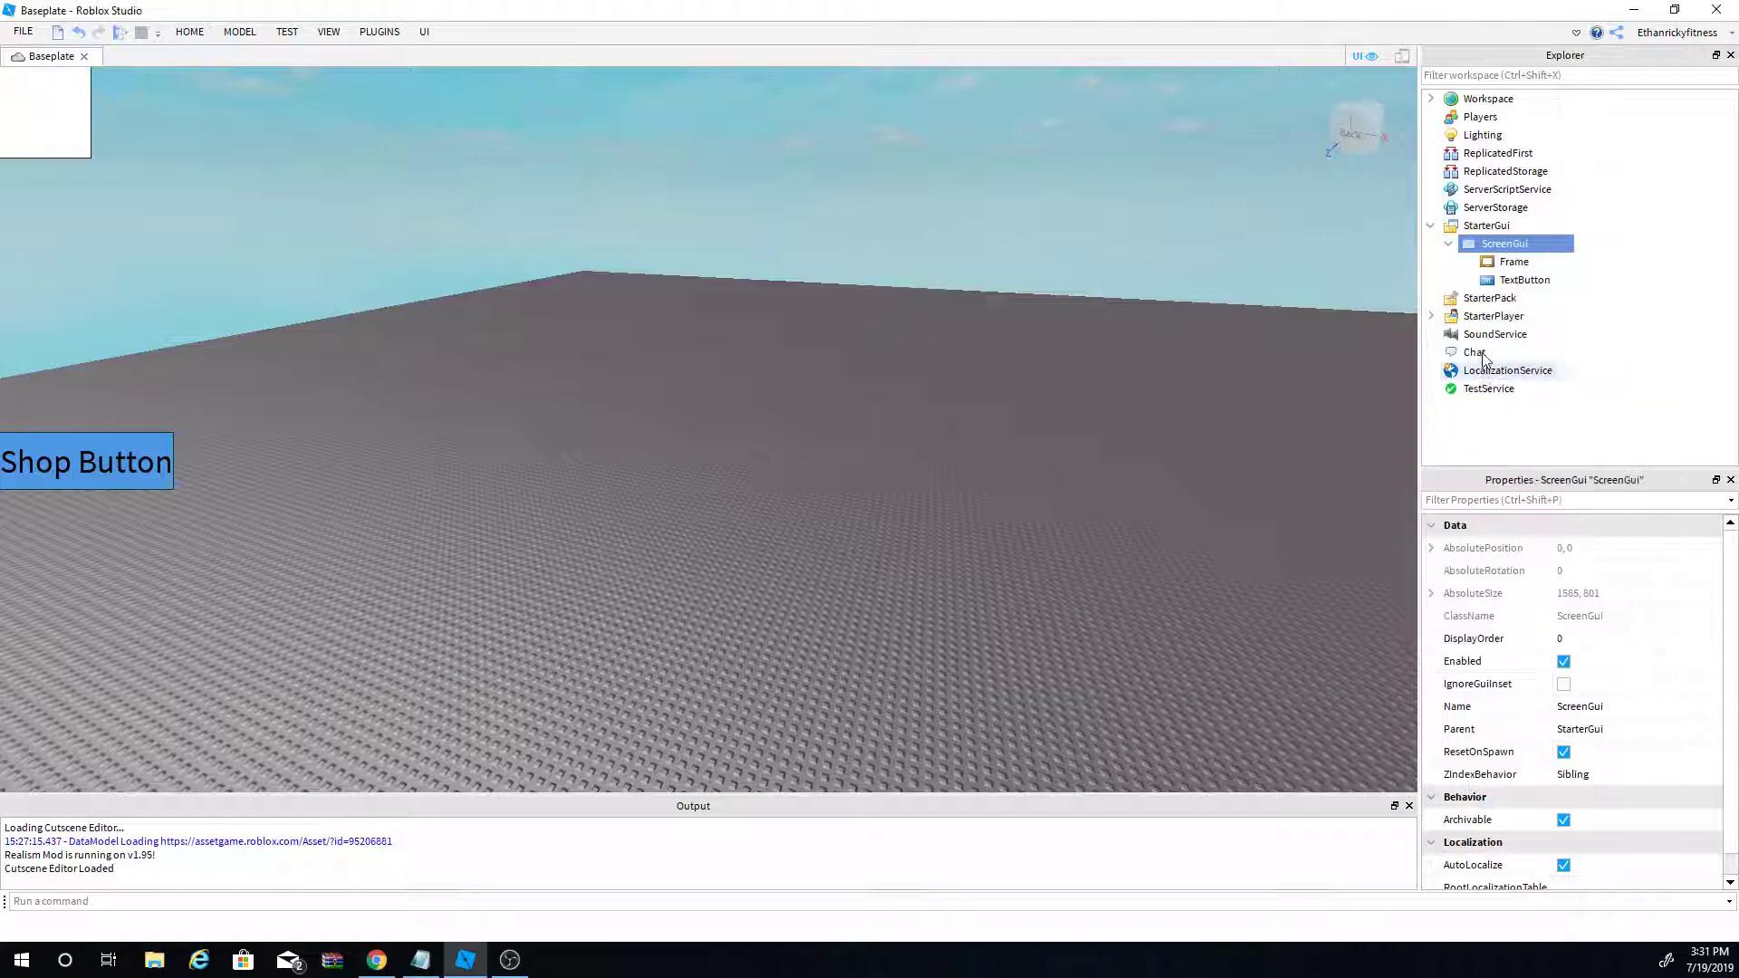
# Step: Move and enlarge the white Frame into a big panel centred on screen
pyautogui.click(72, 144)
pyautogui.moveTo(73, 143); pyautogui.dragTo(1208, 781)
pyautogui.moveTo(1044, 633); pyautogui.dragTo(924, 556)
pyautogui.click(1194, 541)
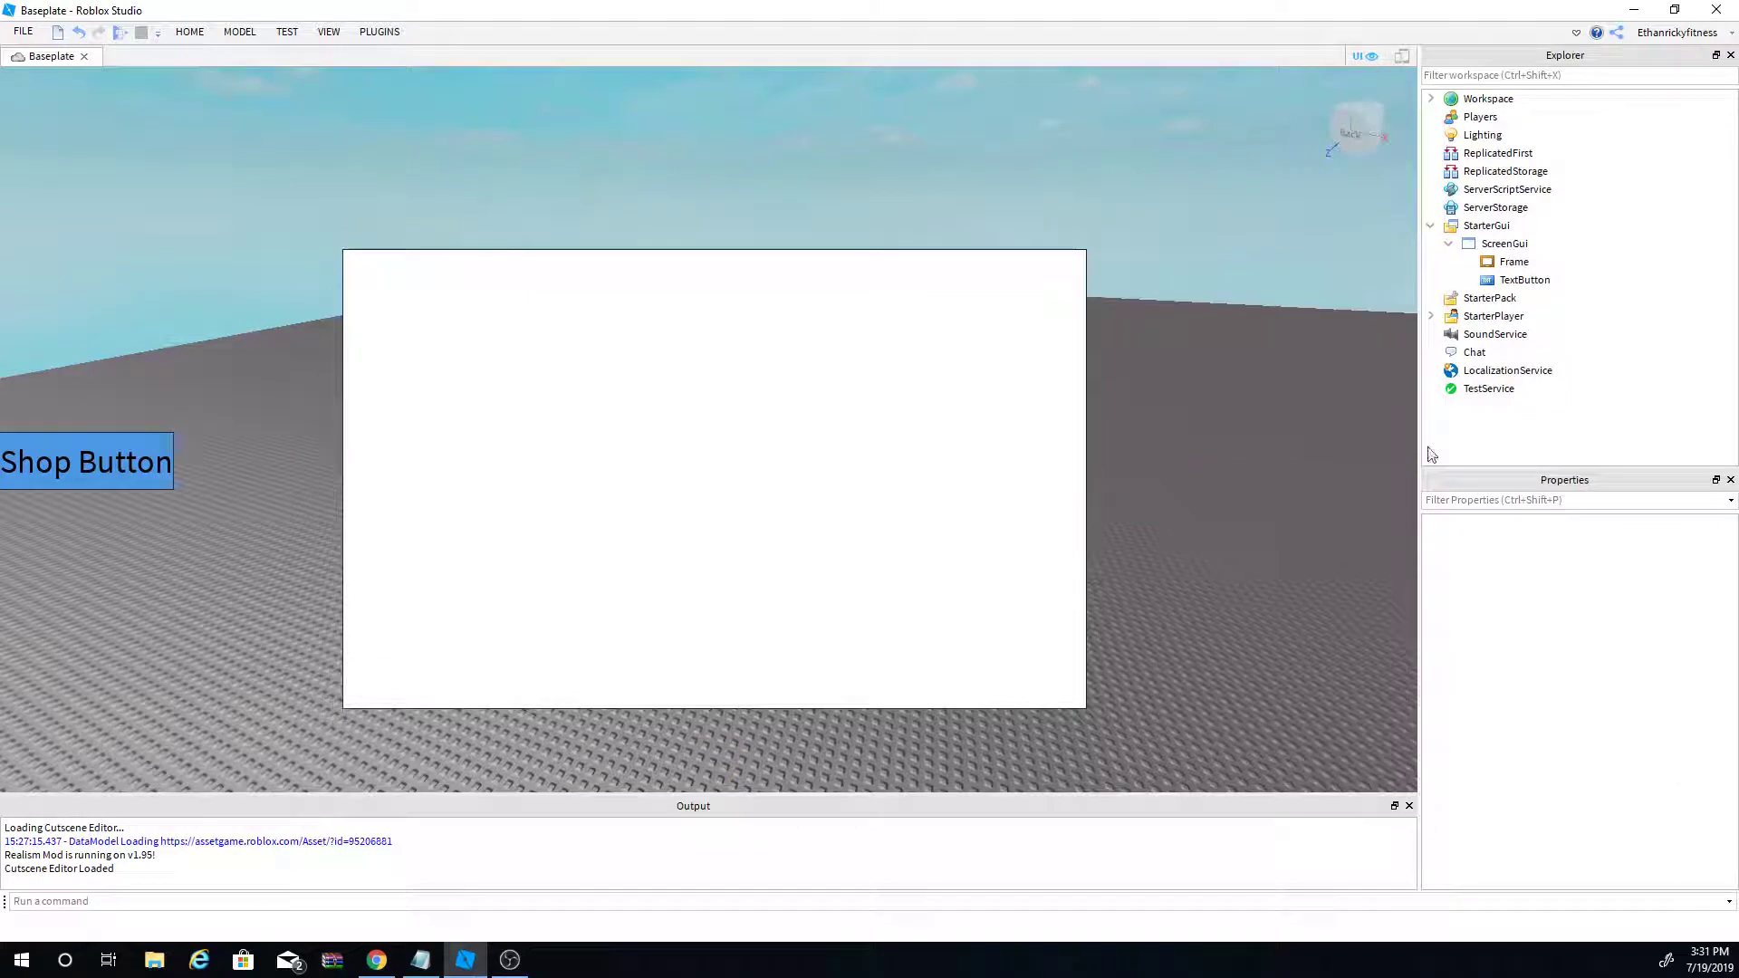
pyautogui.click(1513, 262)
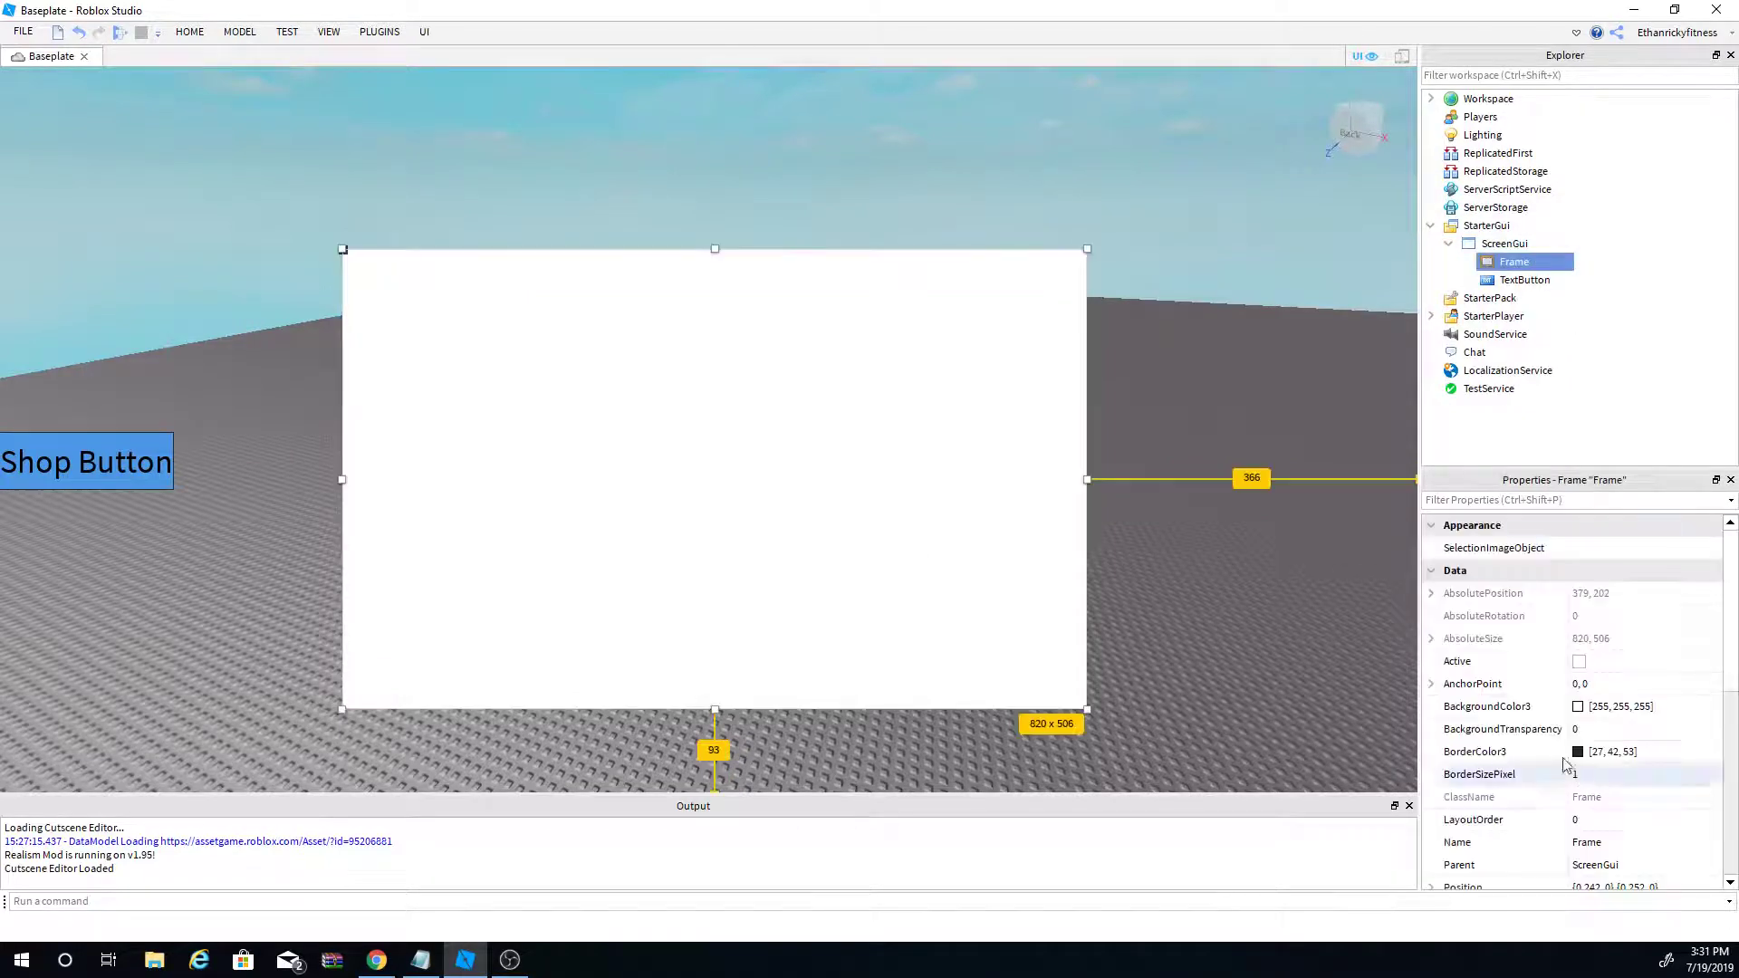
pyautogui.click(1242, 224)
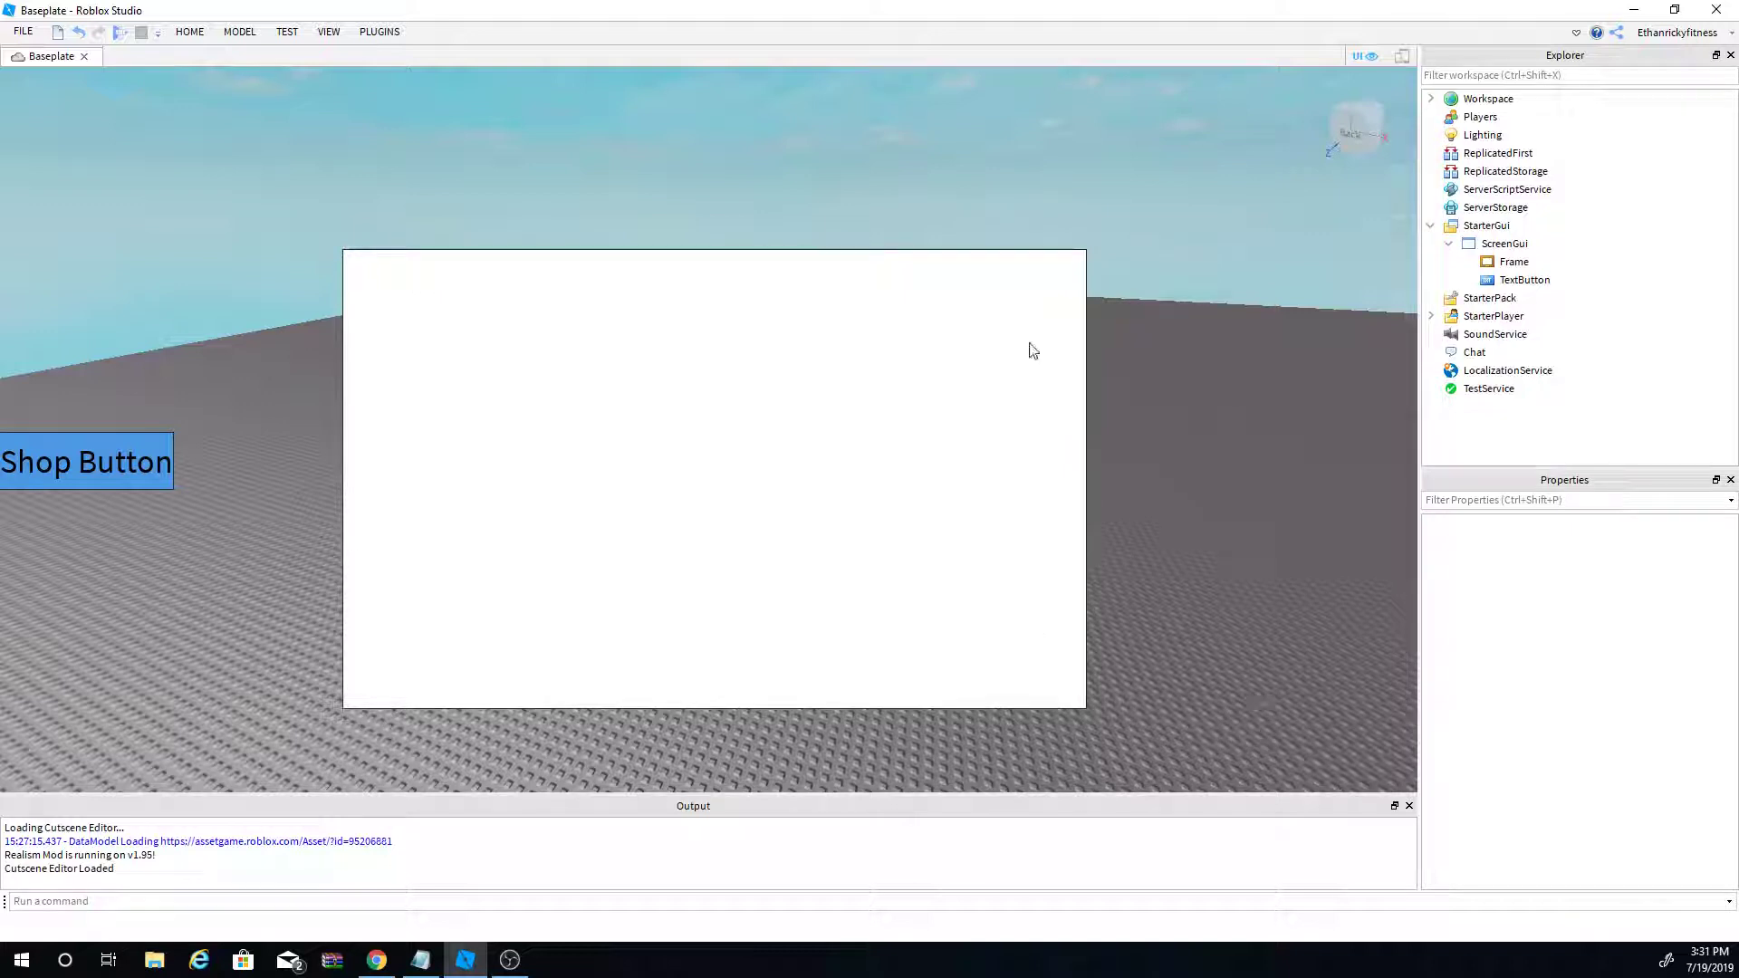
pyautogui.click(1514, 261)
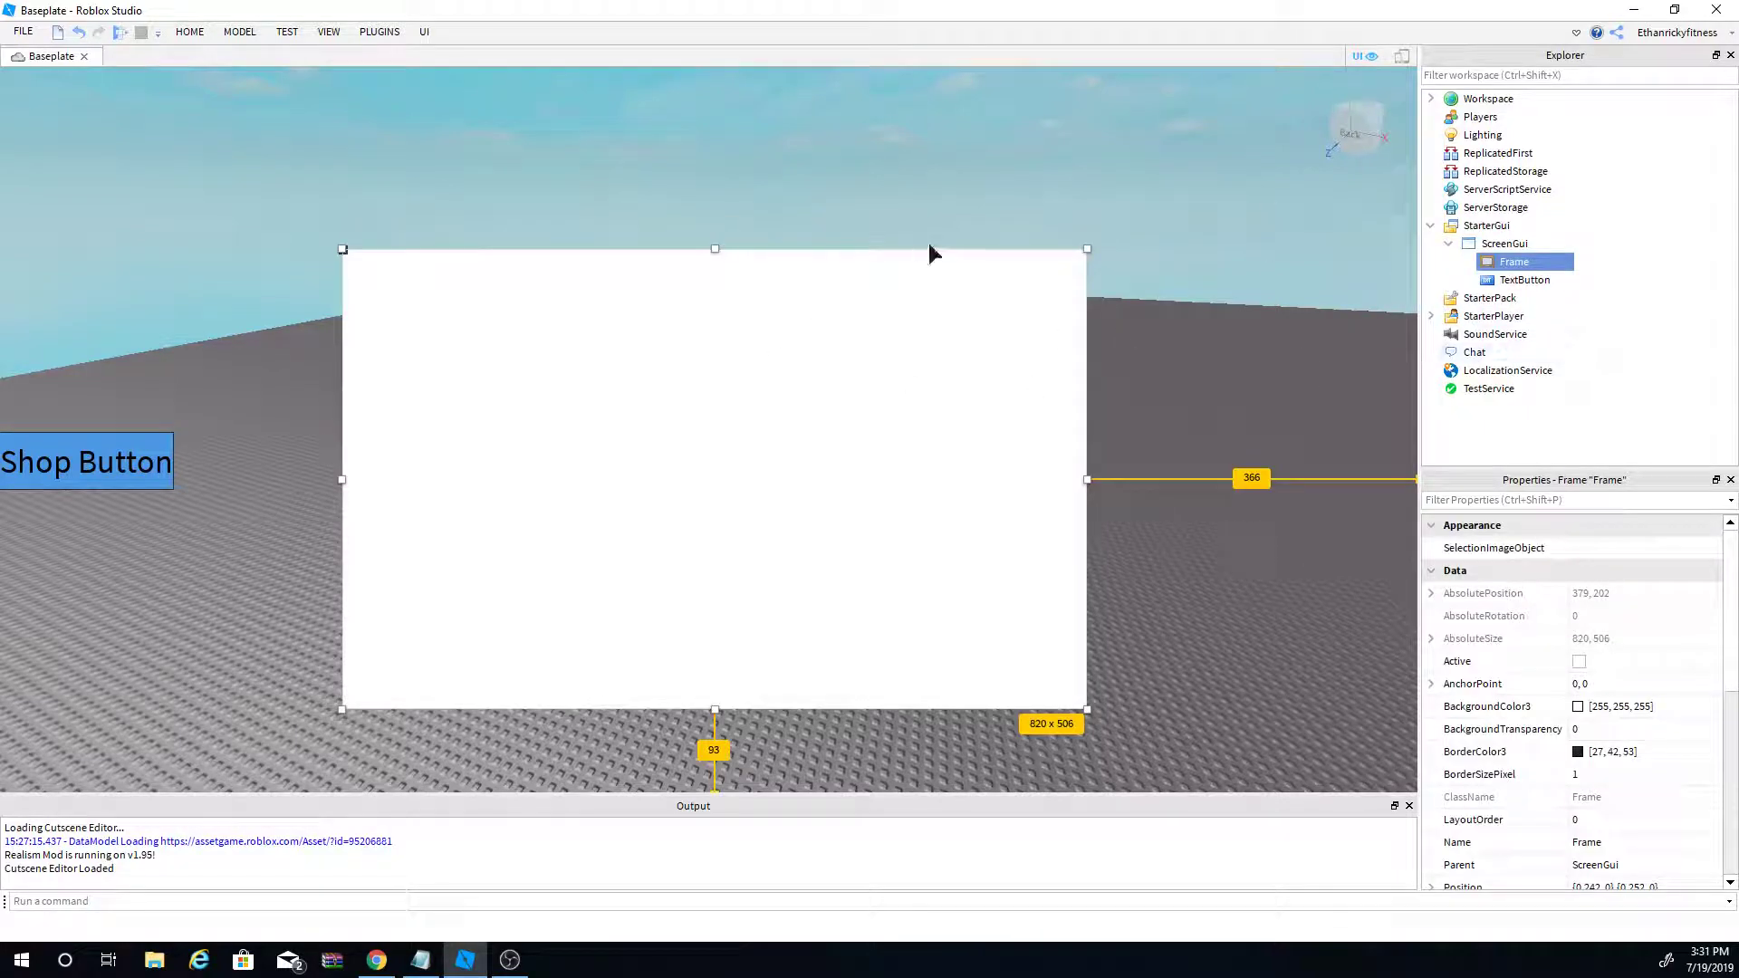
pyautogui.scroll(-5, 1602, 699)
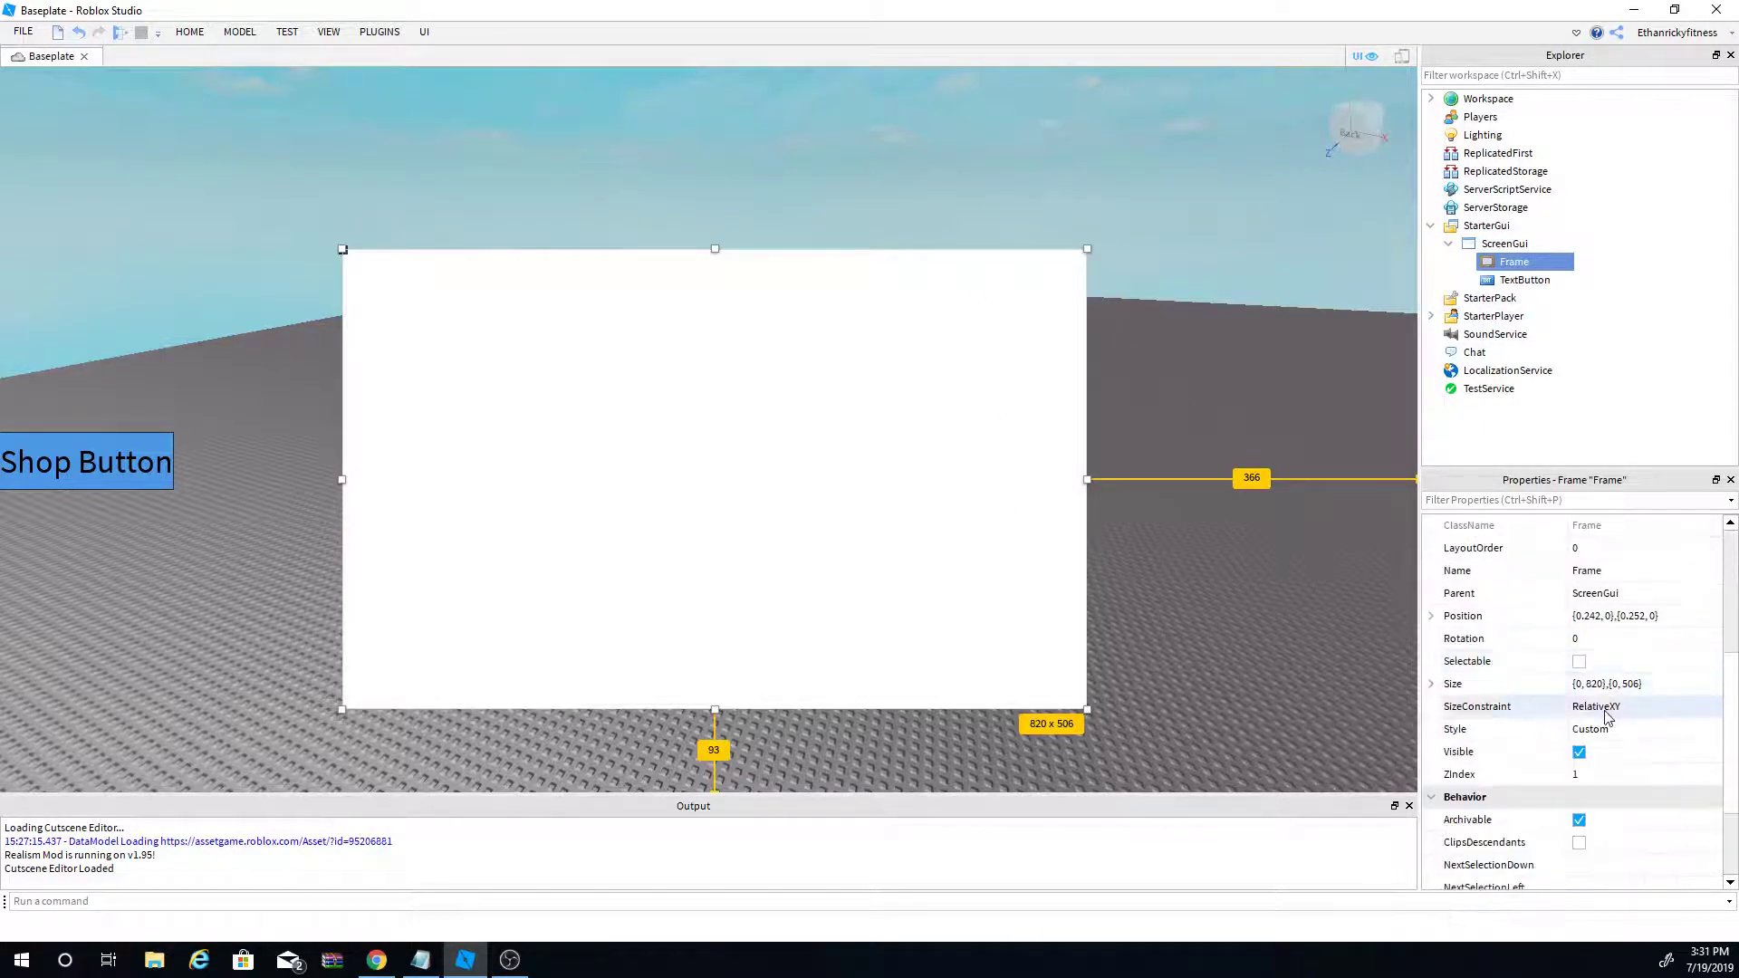
pyautogui.scroll(-1, 1547, 741)
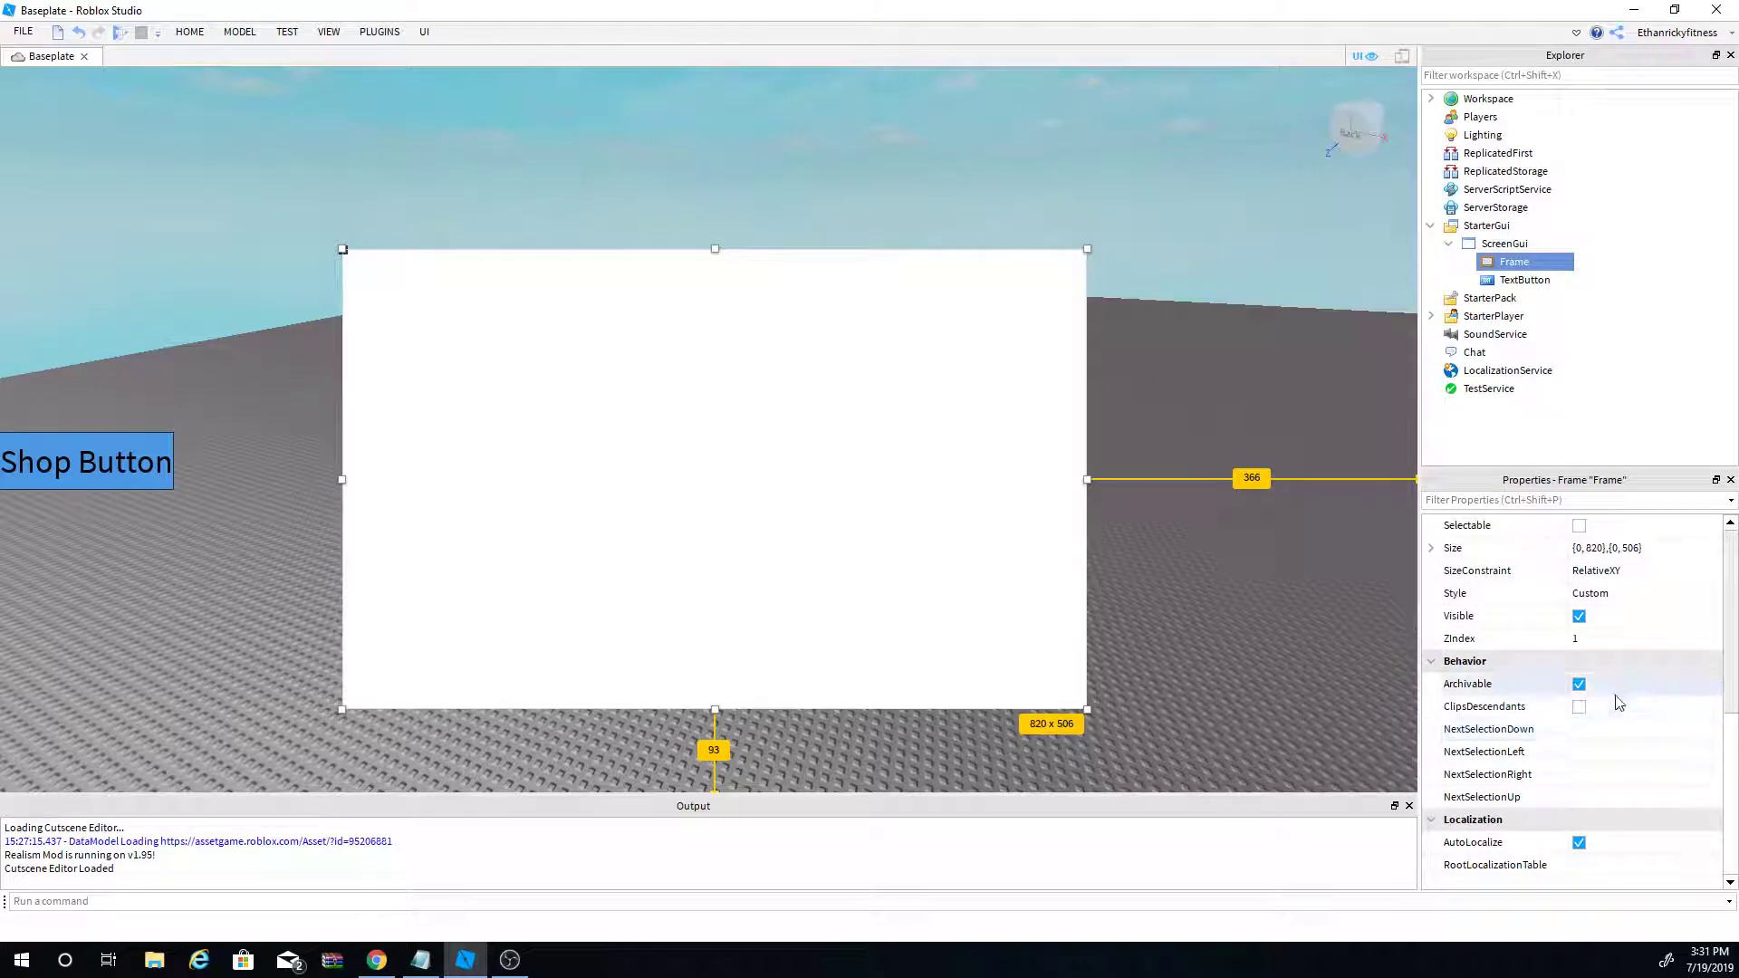
pyautogui.click(1578, 686)
pyautogui.click(1293, 655)
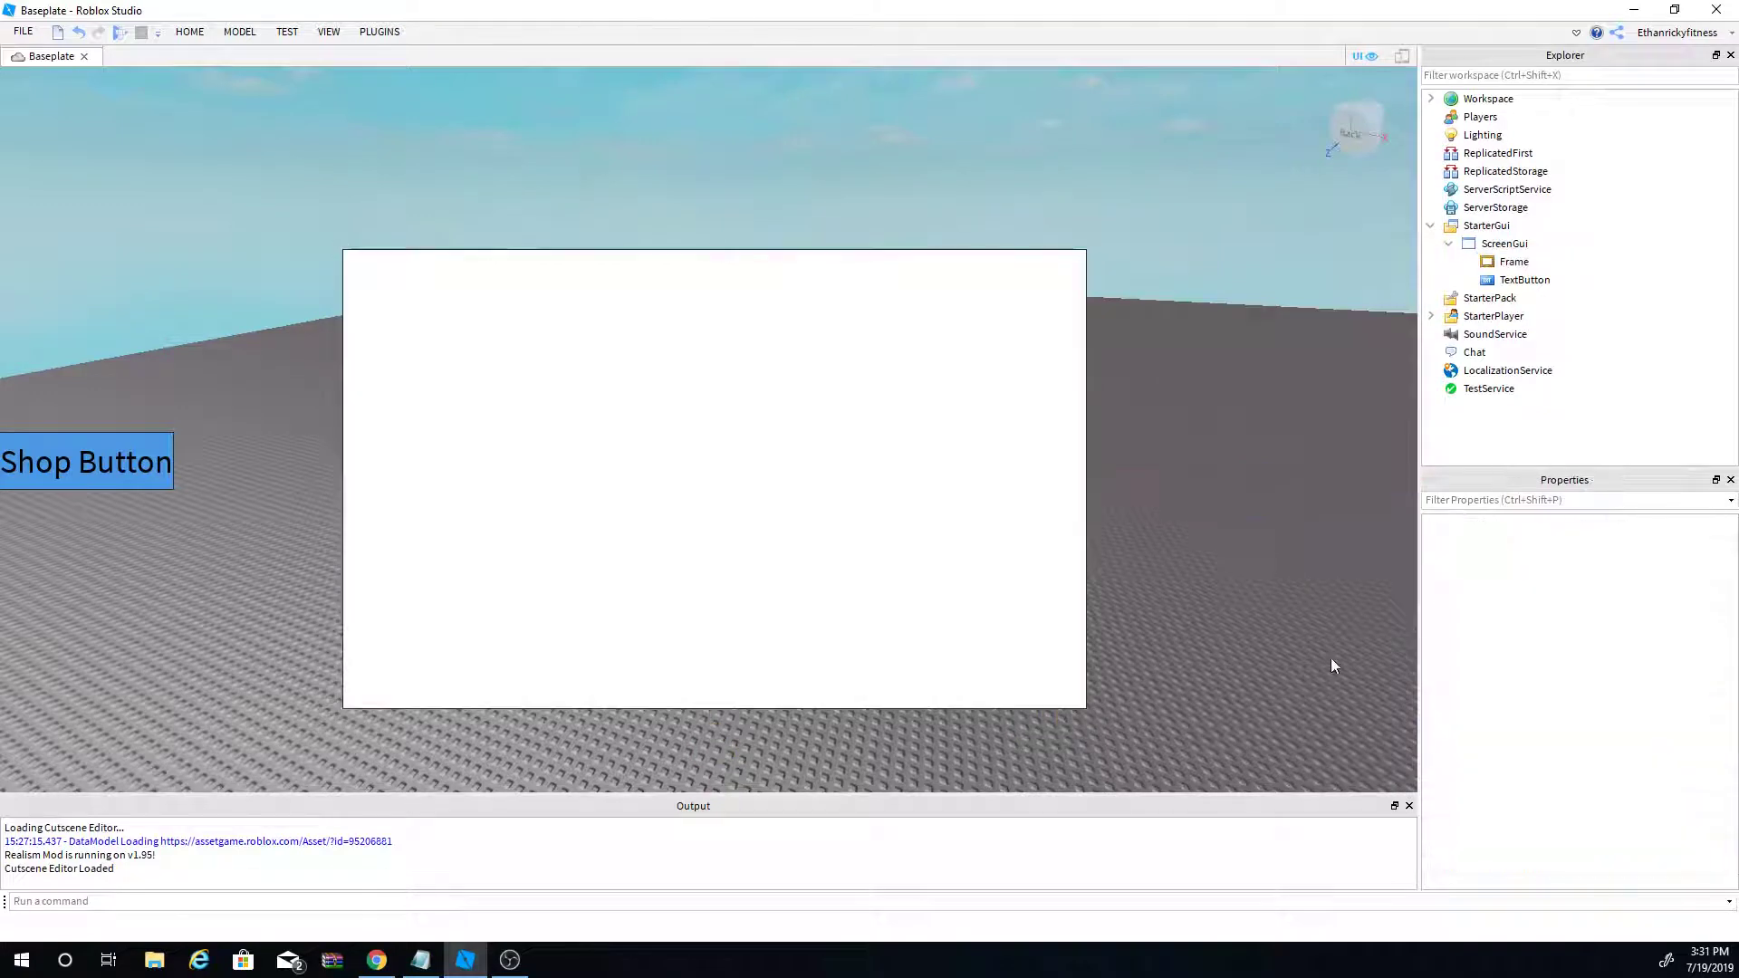
pyautogui.click(1514, 262)
pyautogui.scroll(-6, 1608, 784)
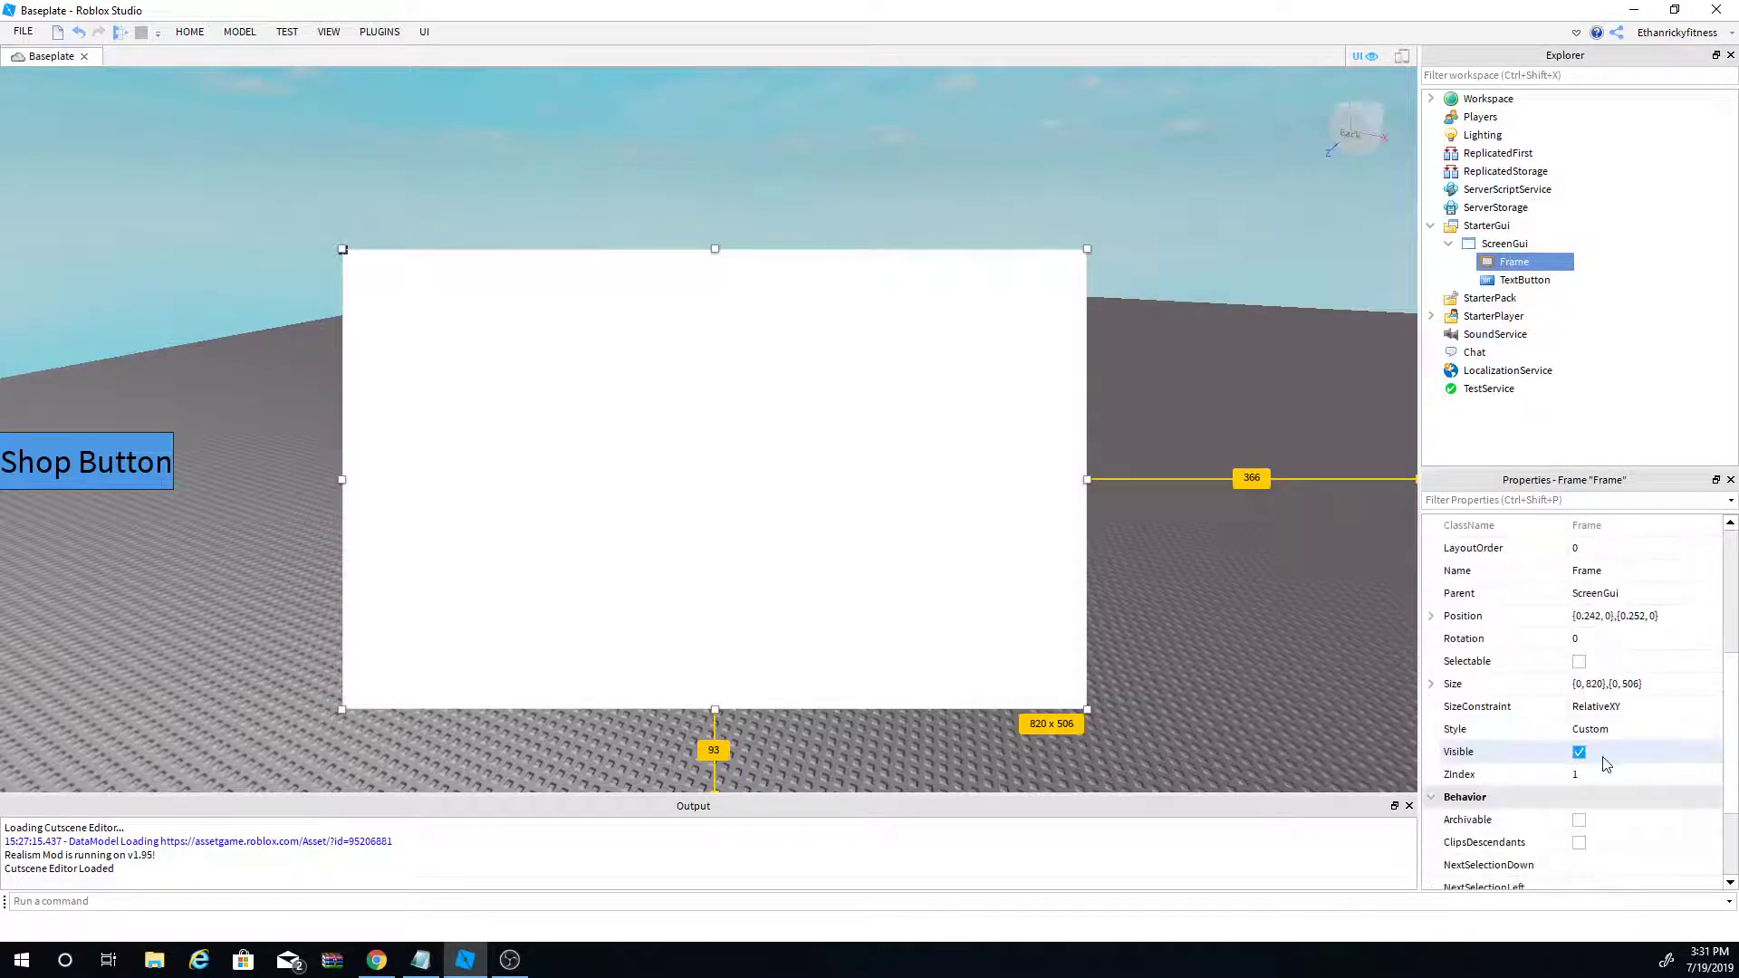
pyautogui.click(1578, 684)
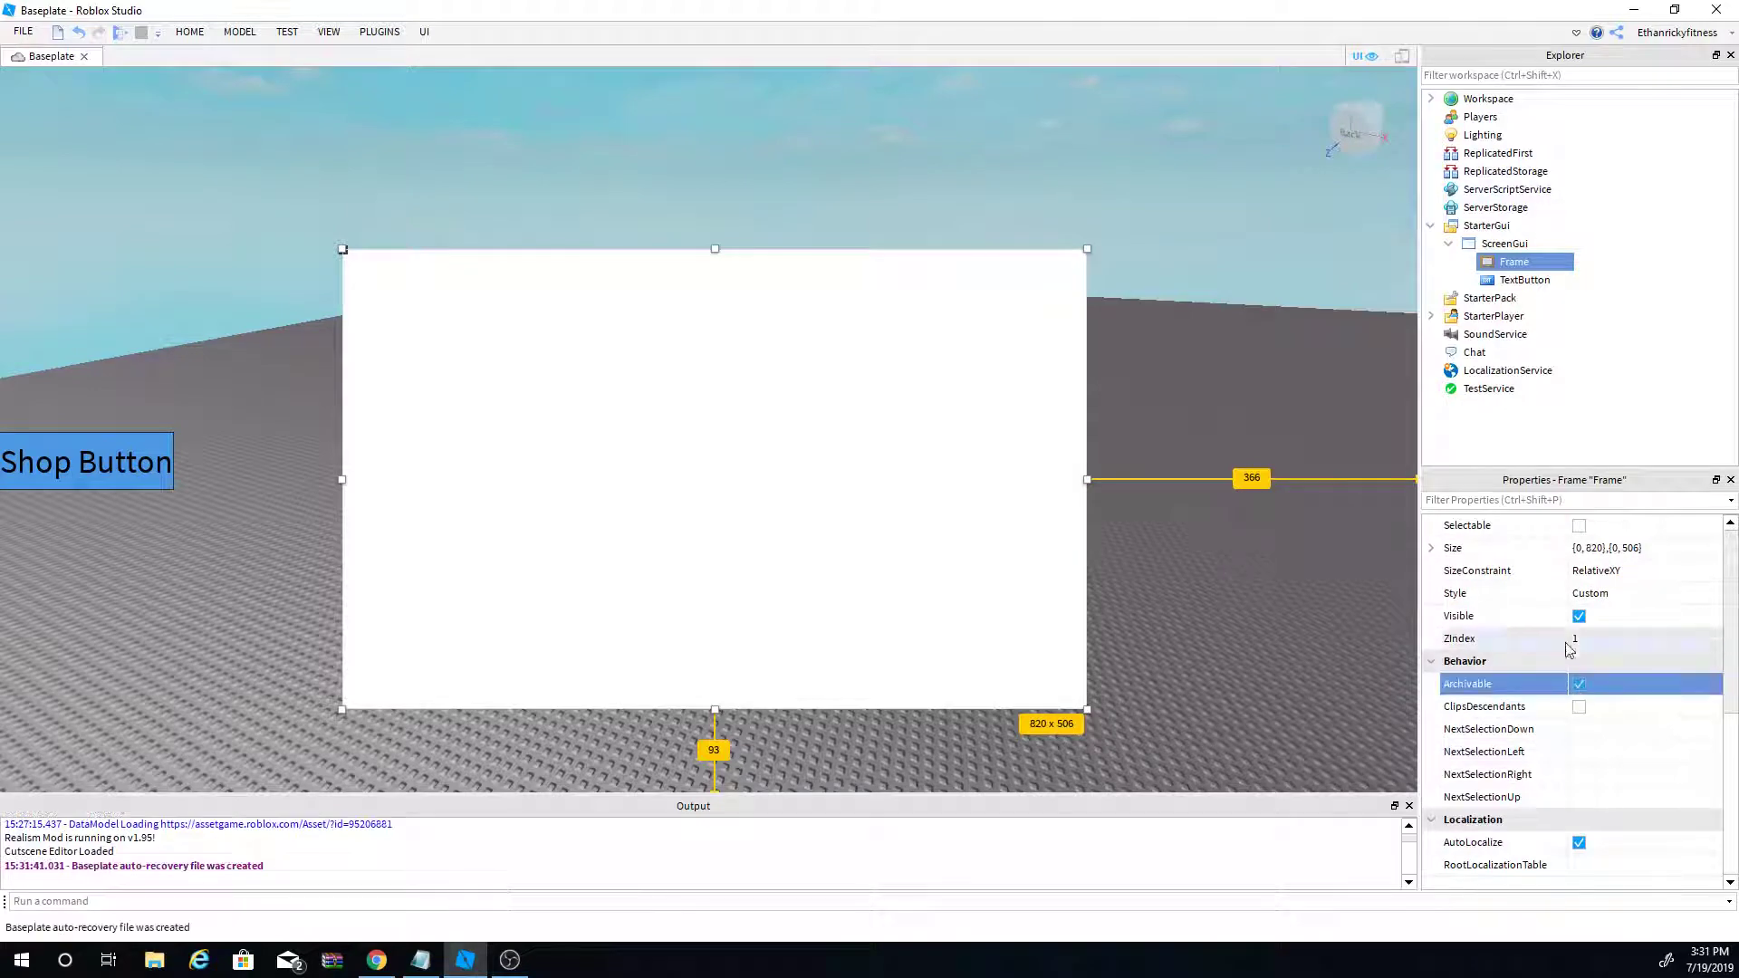
pyautogui.scroll(4, 1654, 681)
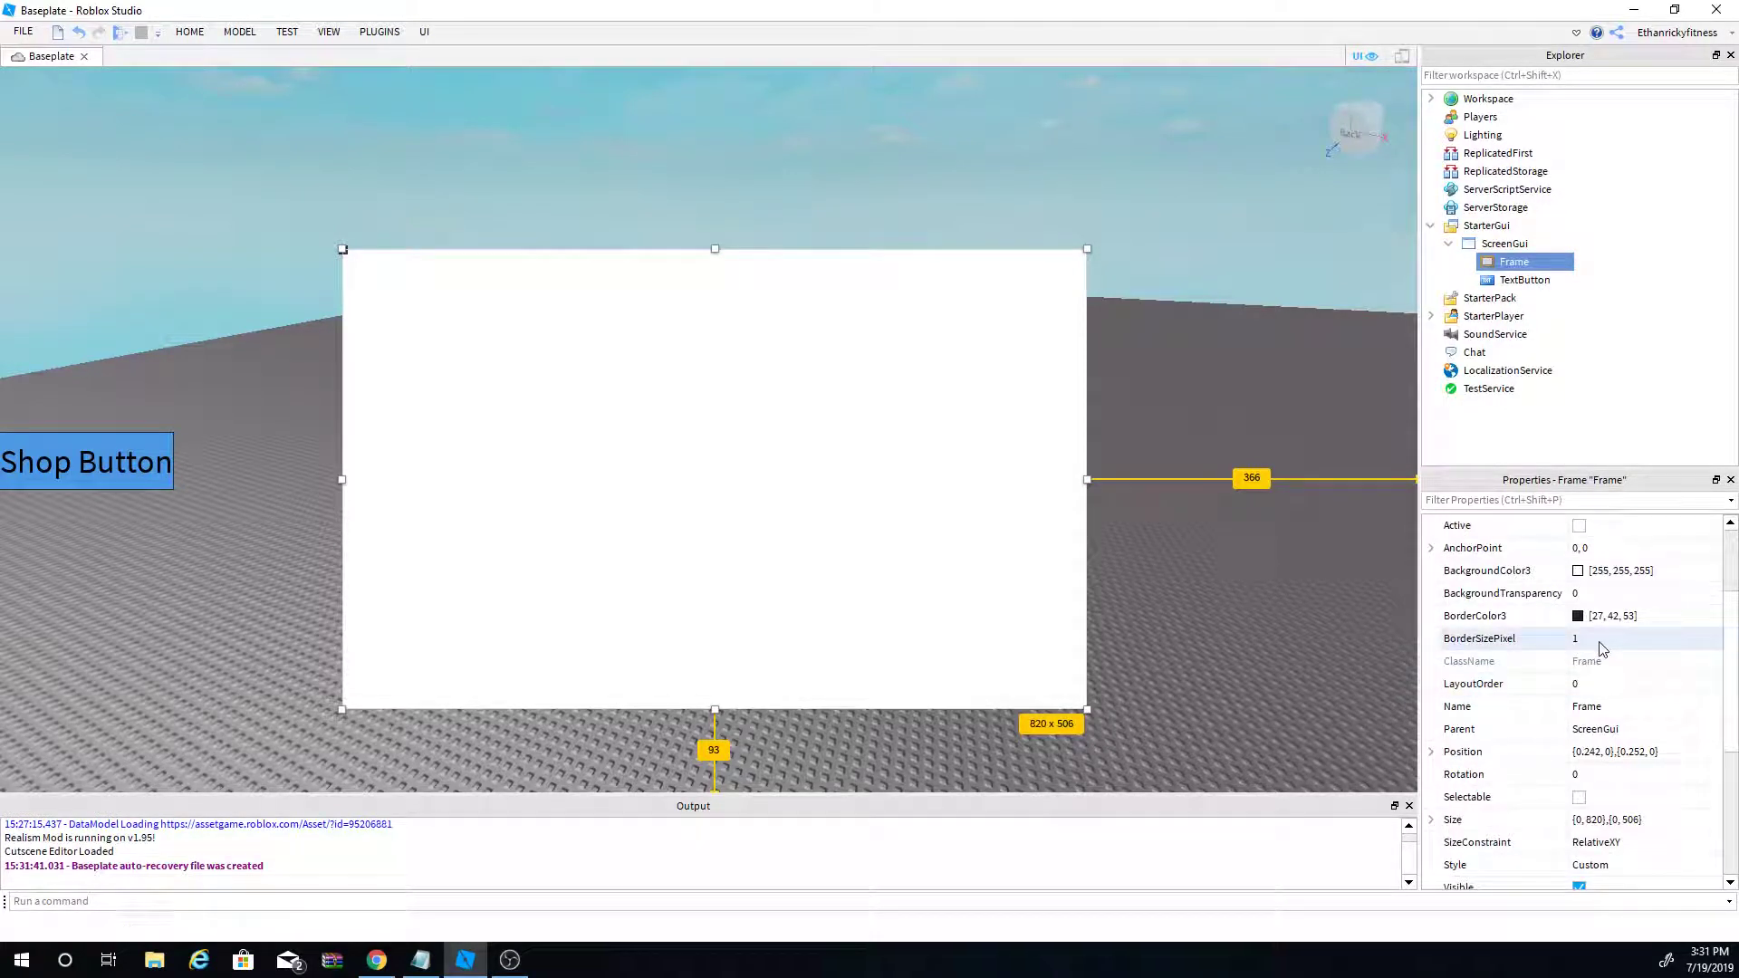
pyautogui.click(1601, 641)
pyautogui.click(1230, 623)
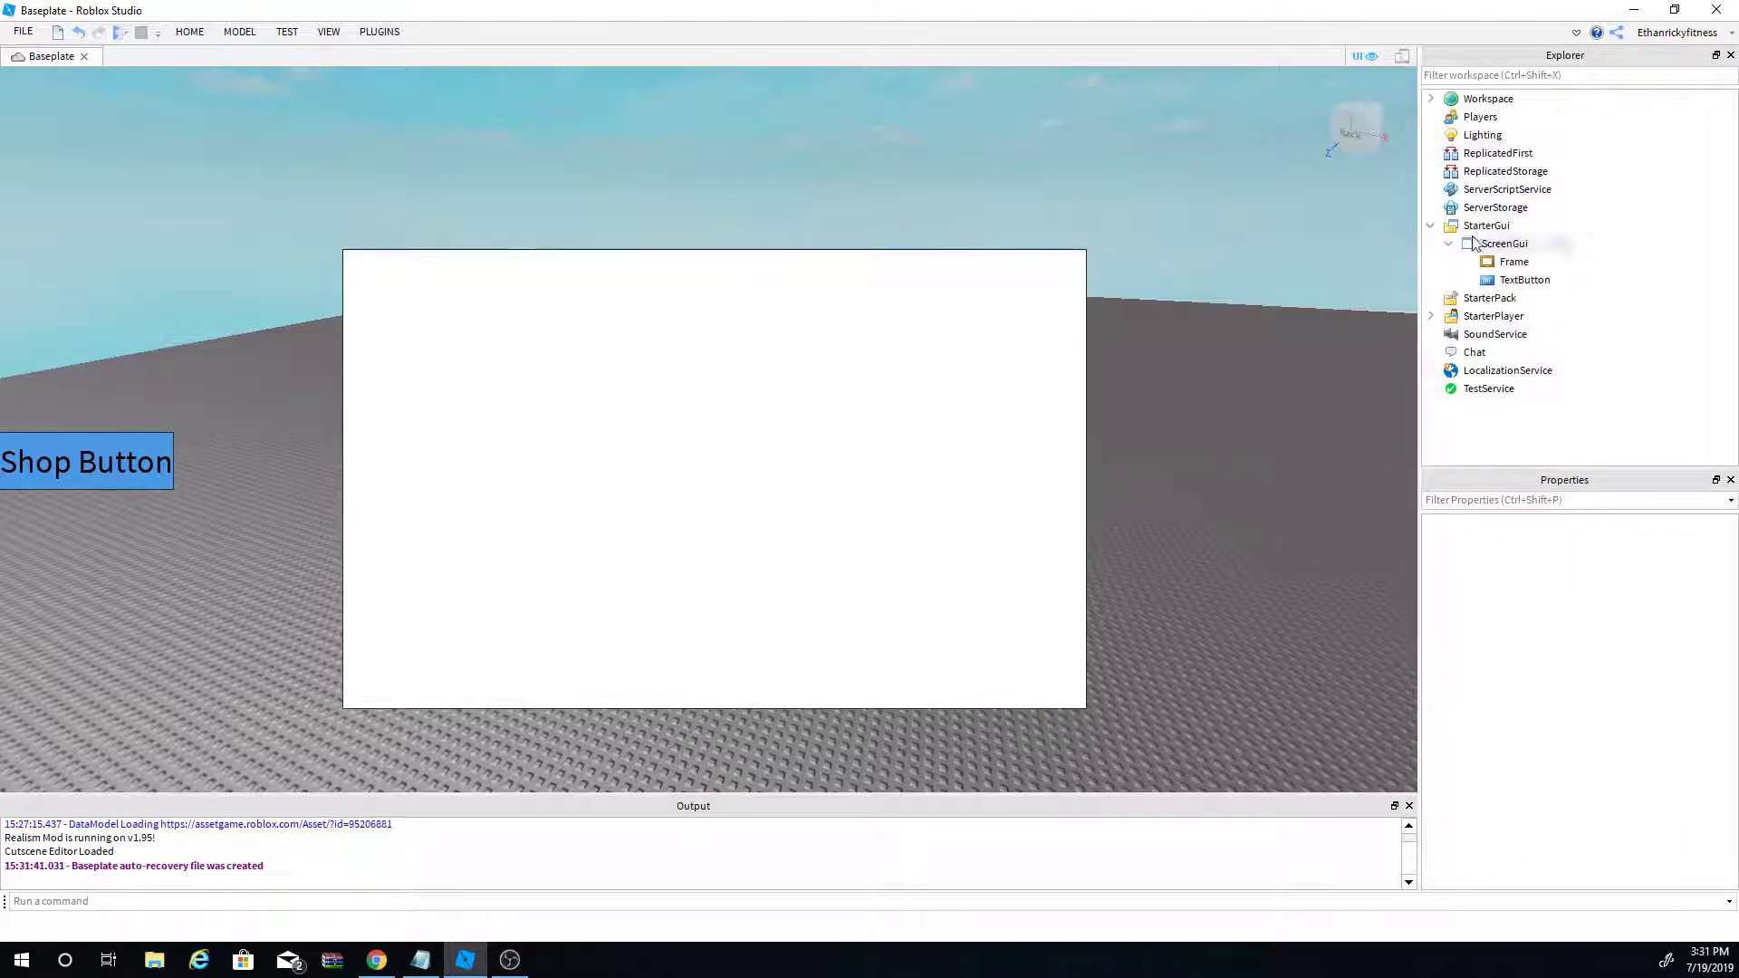
# Step: Set the Frame's BorderSizePixel to 0
pyautogui.click(1504, 279)
pyautogui.click(1505, 264)
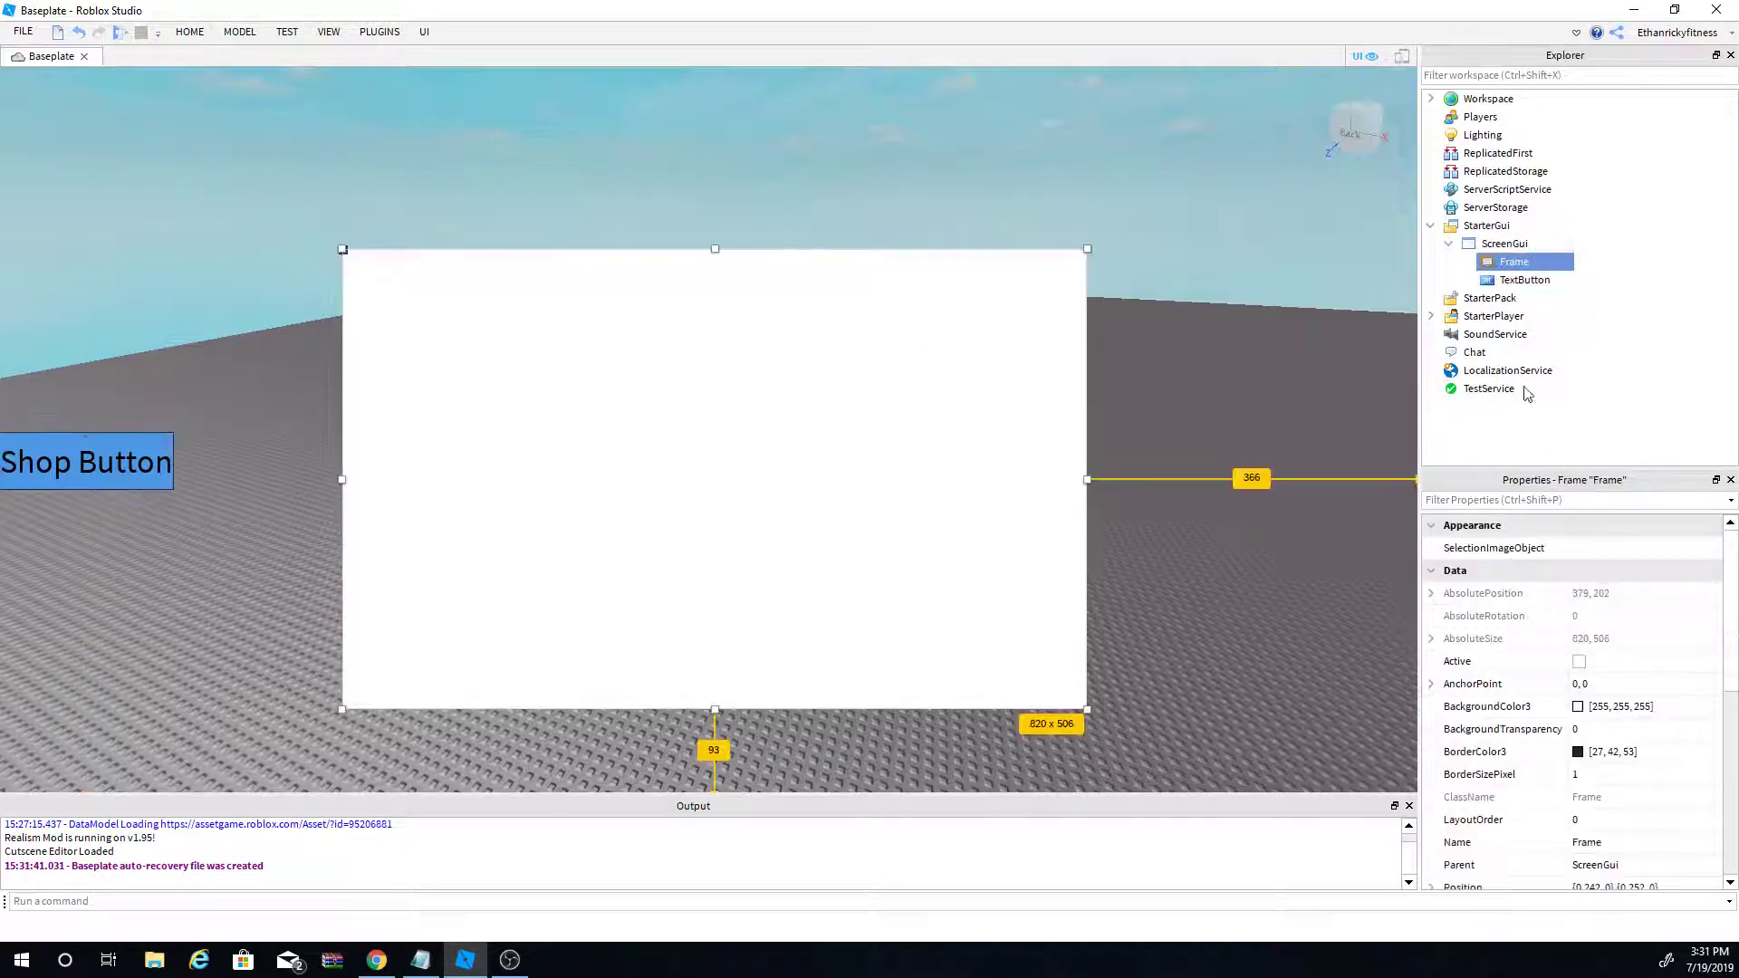
pyautogui.click(1615, 773)
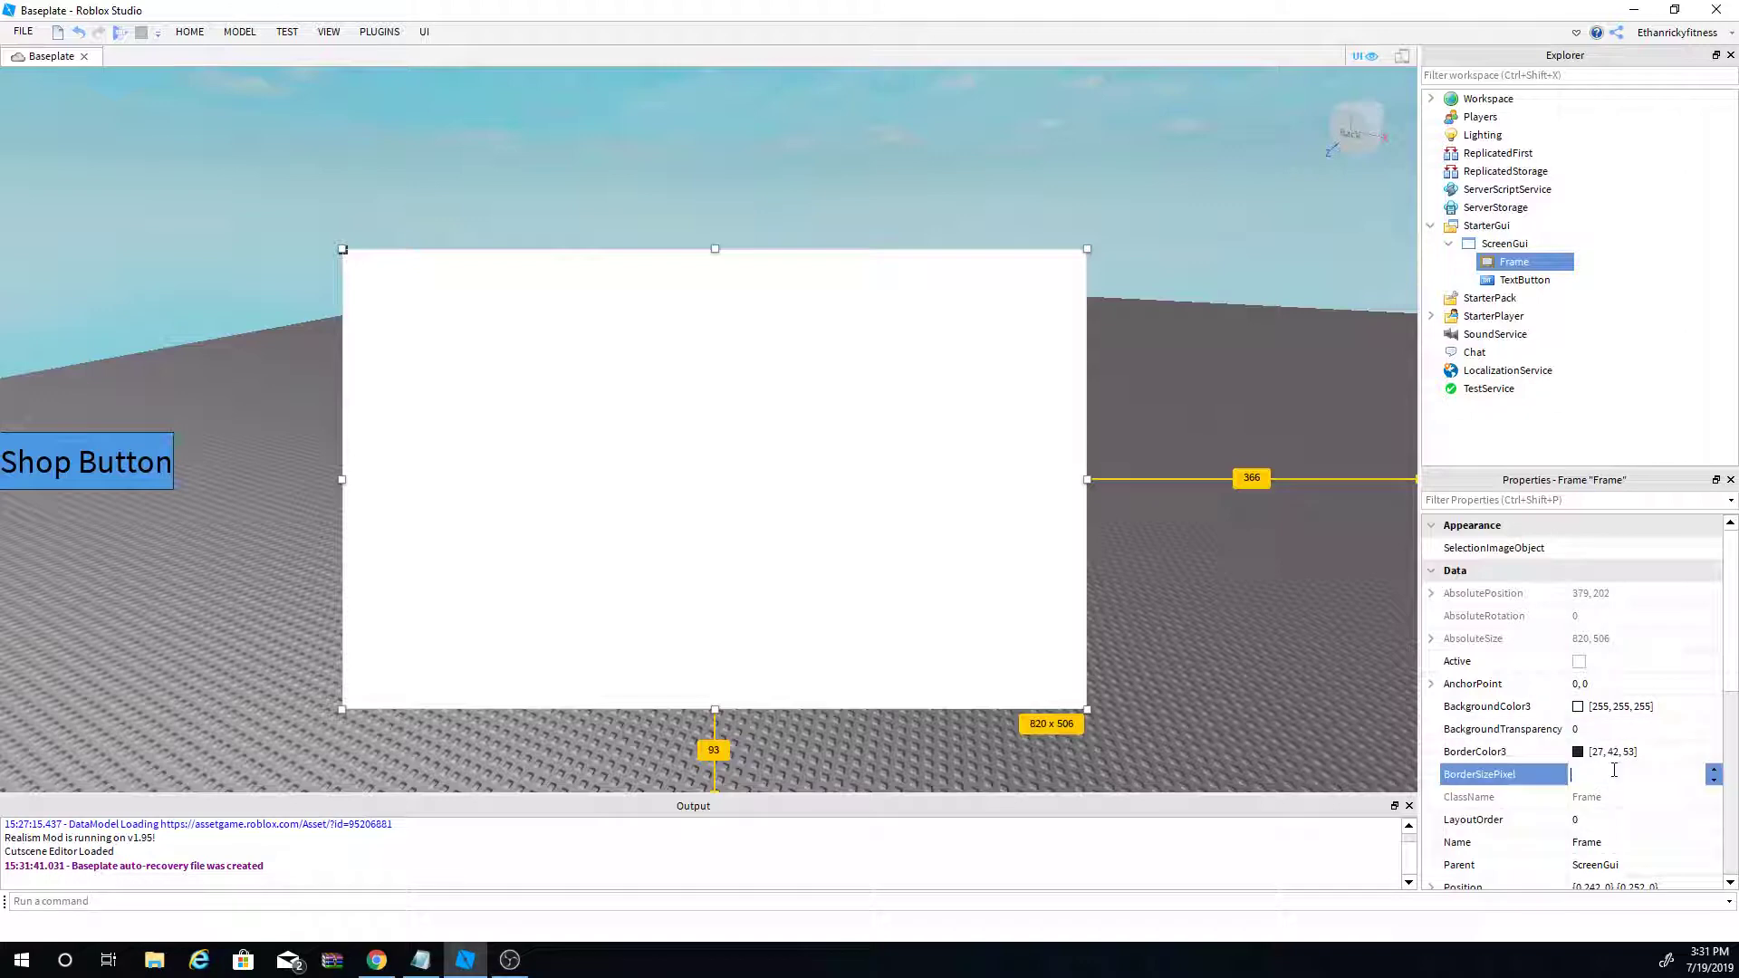
pyautogui.press('Return')
pyautogui.click(1110, 178)
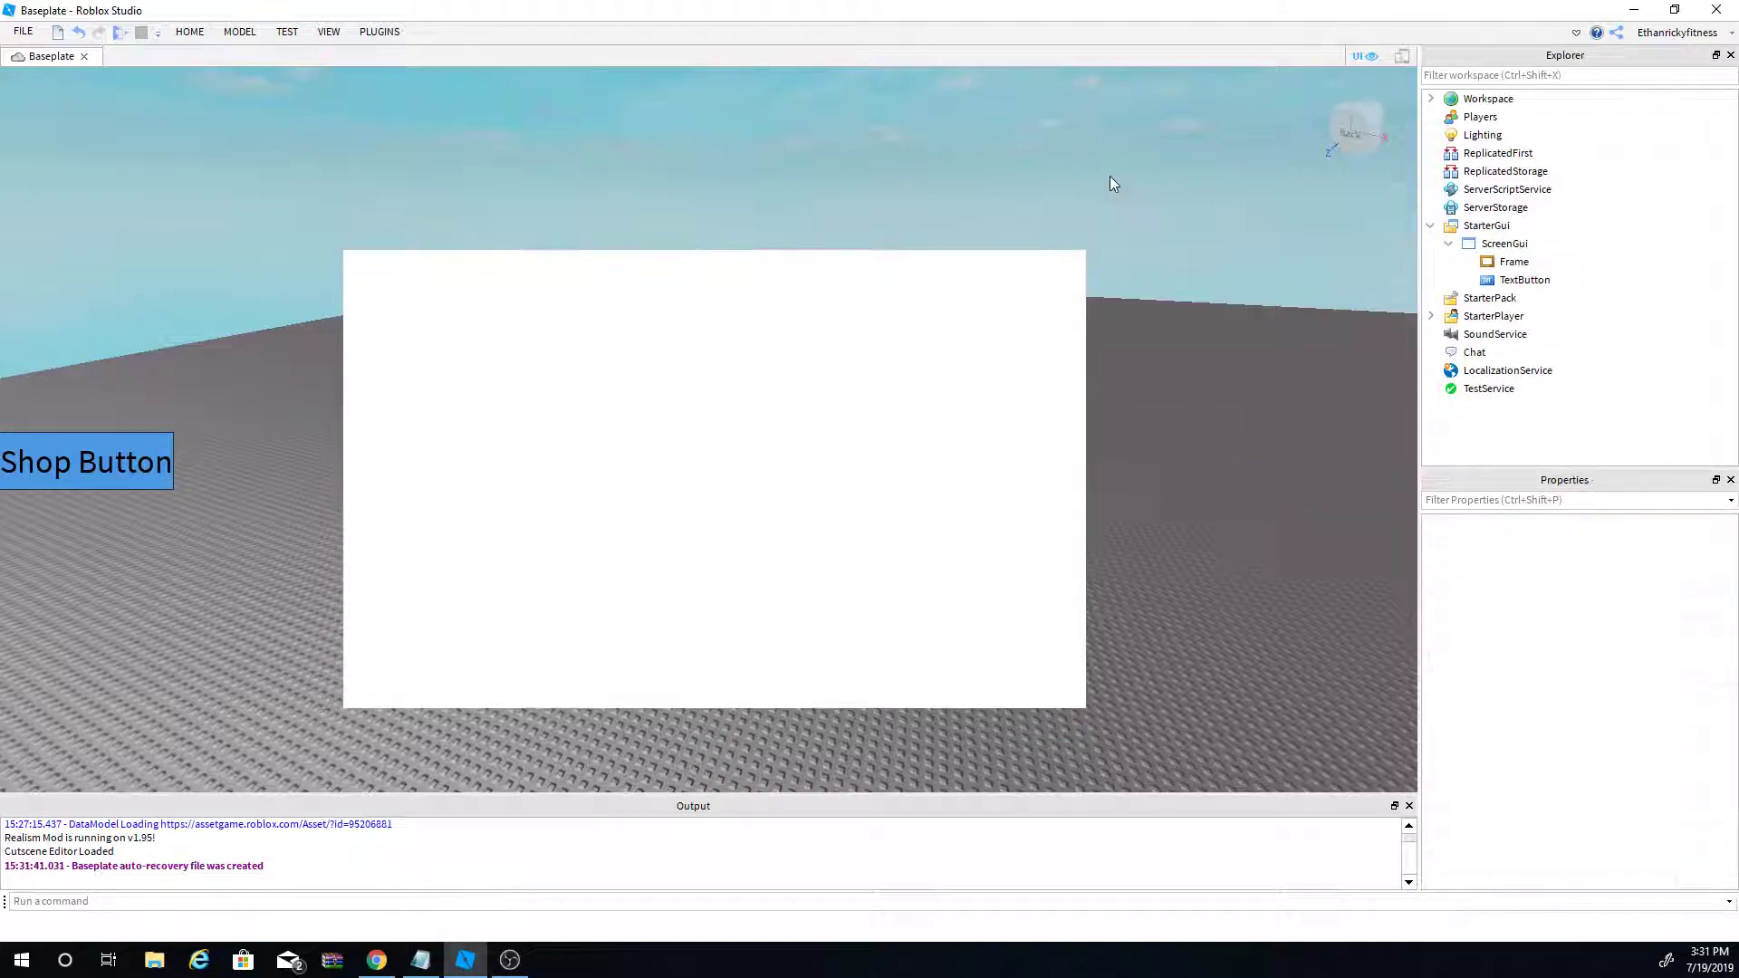
# Step: Try a BorderSizePixel of 5 on the Frame
pyautogui.click(1511, 262)
pyautogui.scroll(-1, 1610, 675)
pyautogui.click(1594, 707)
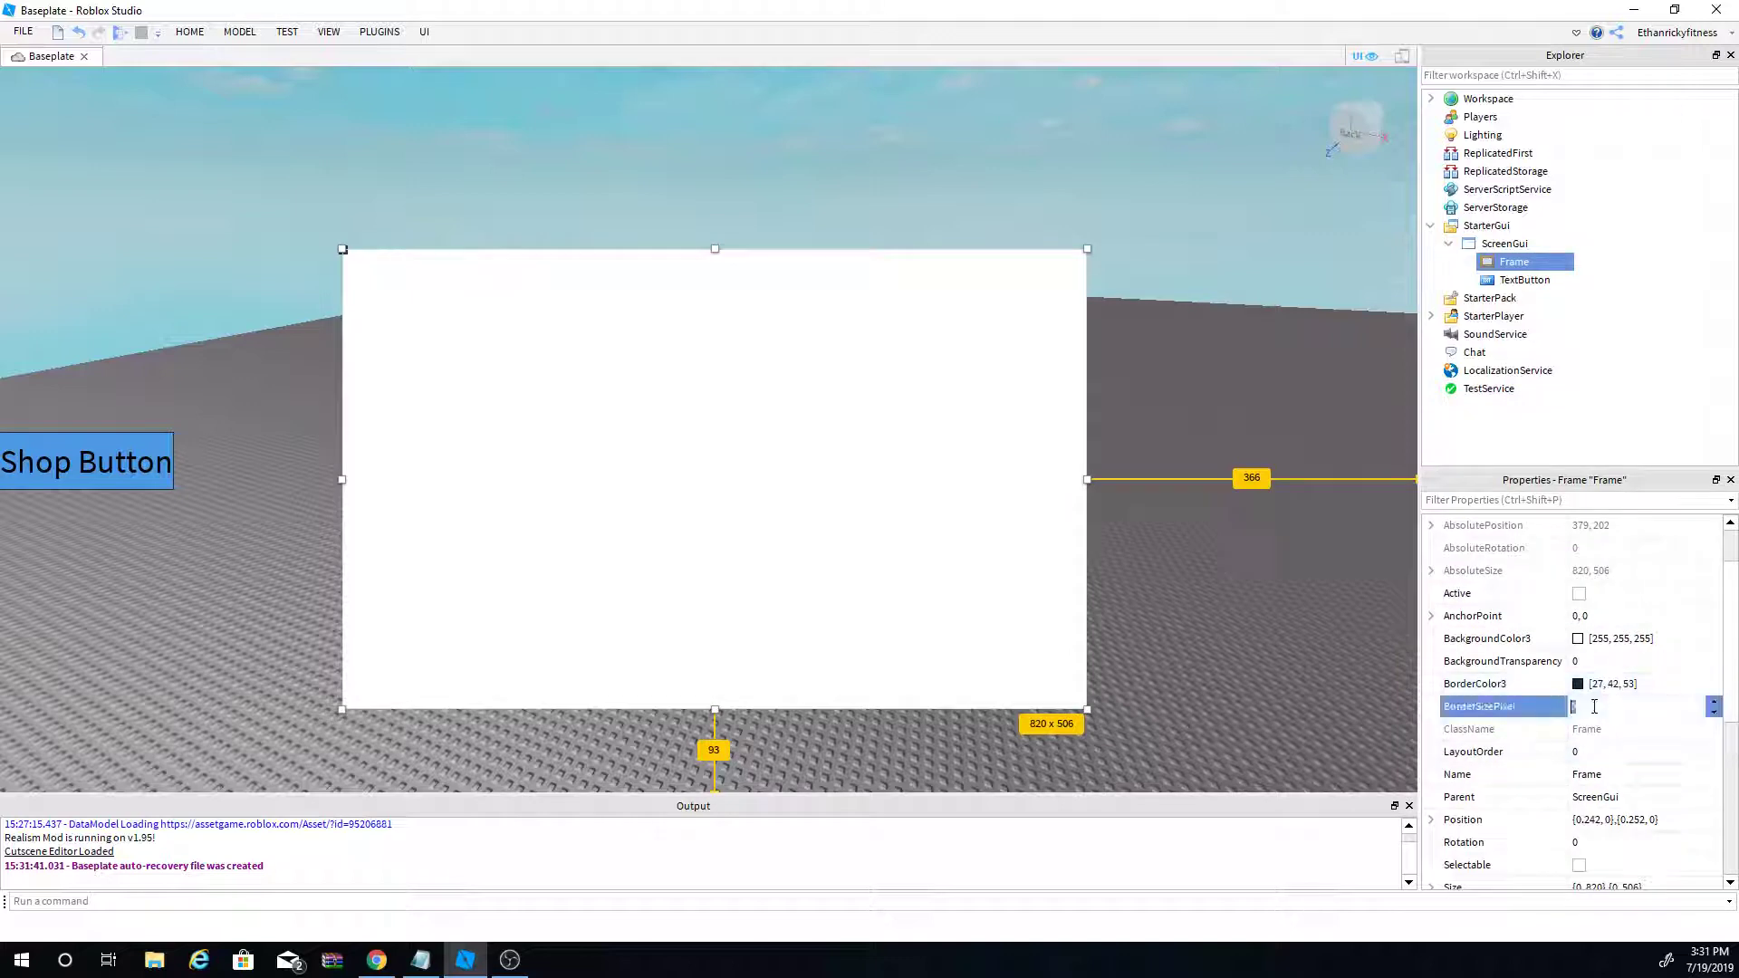
pyautogui.press('Return')
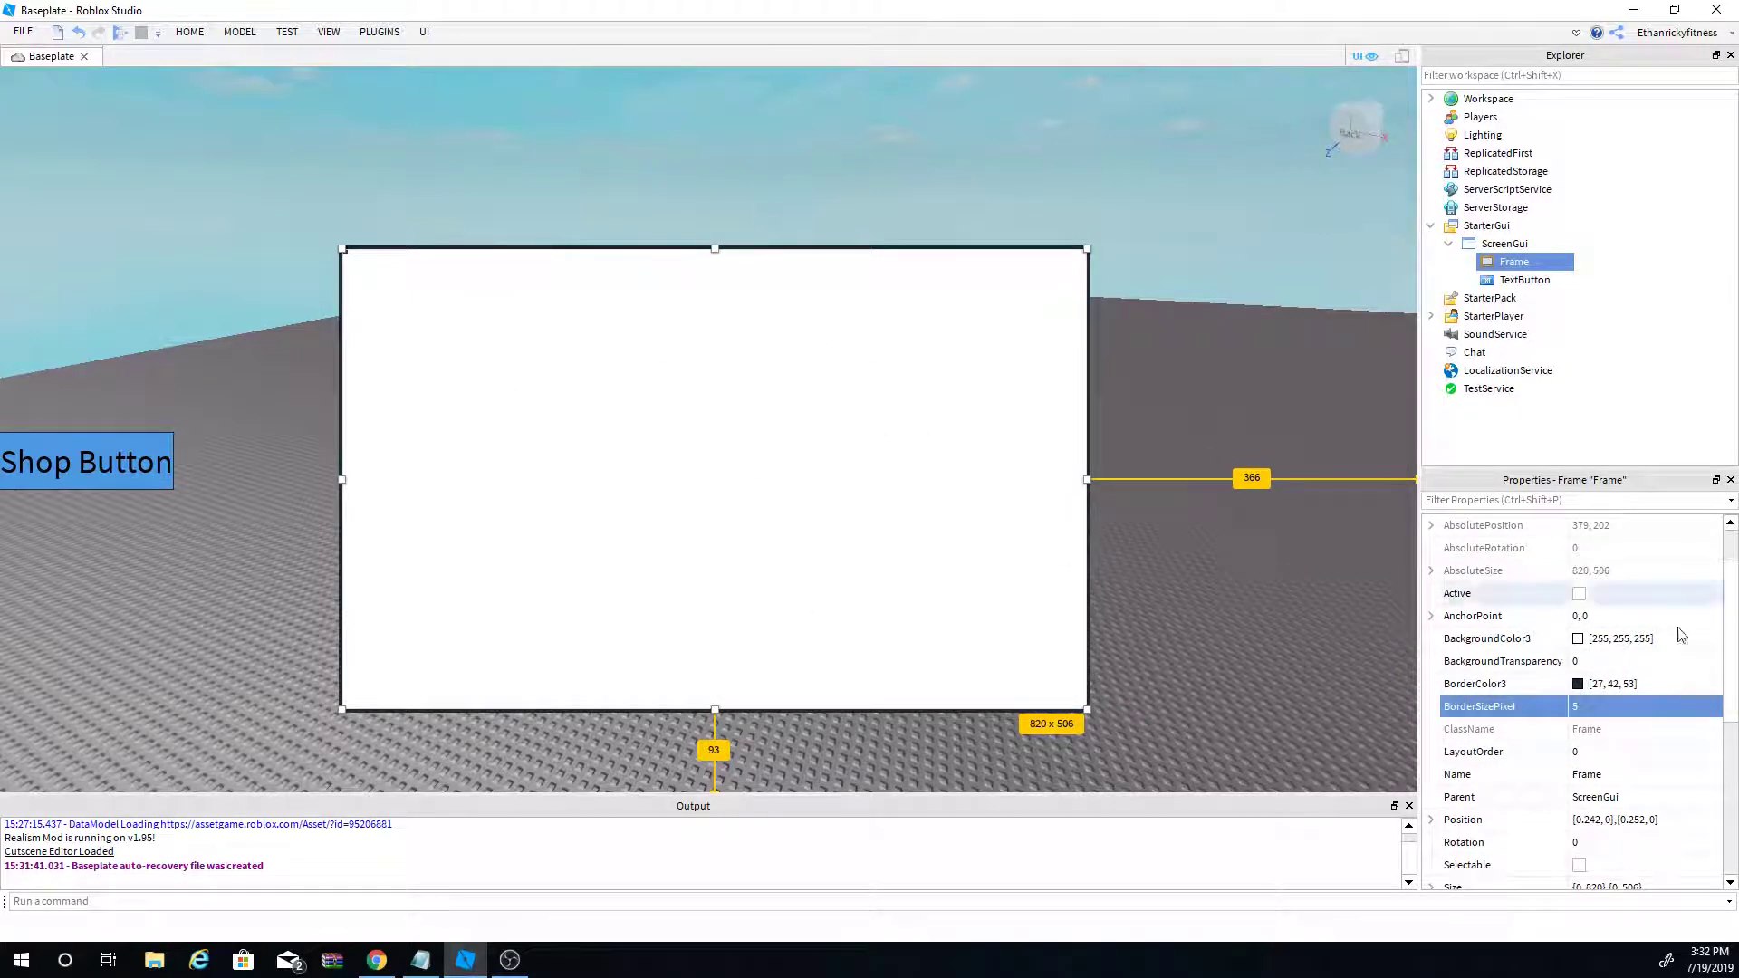
# Step: Set BorderSizePixel back to 0, leaving the Frame borderless
pyautogui.click(1599, 711)
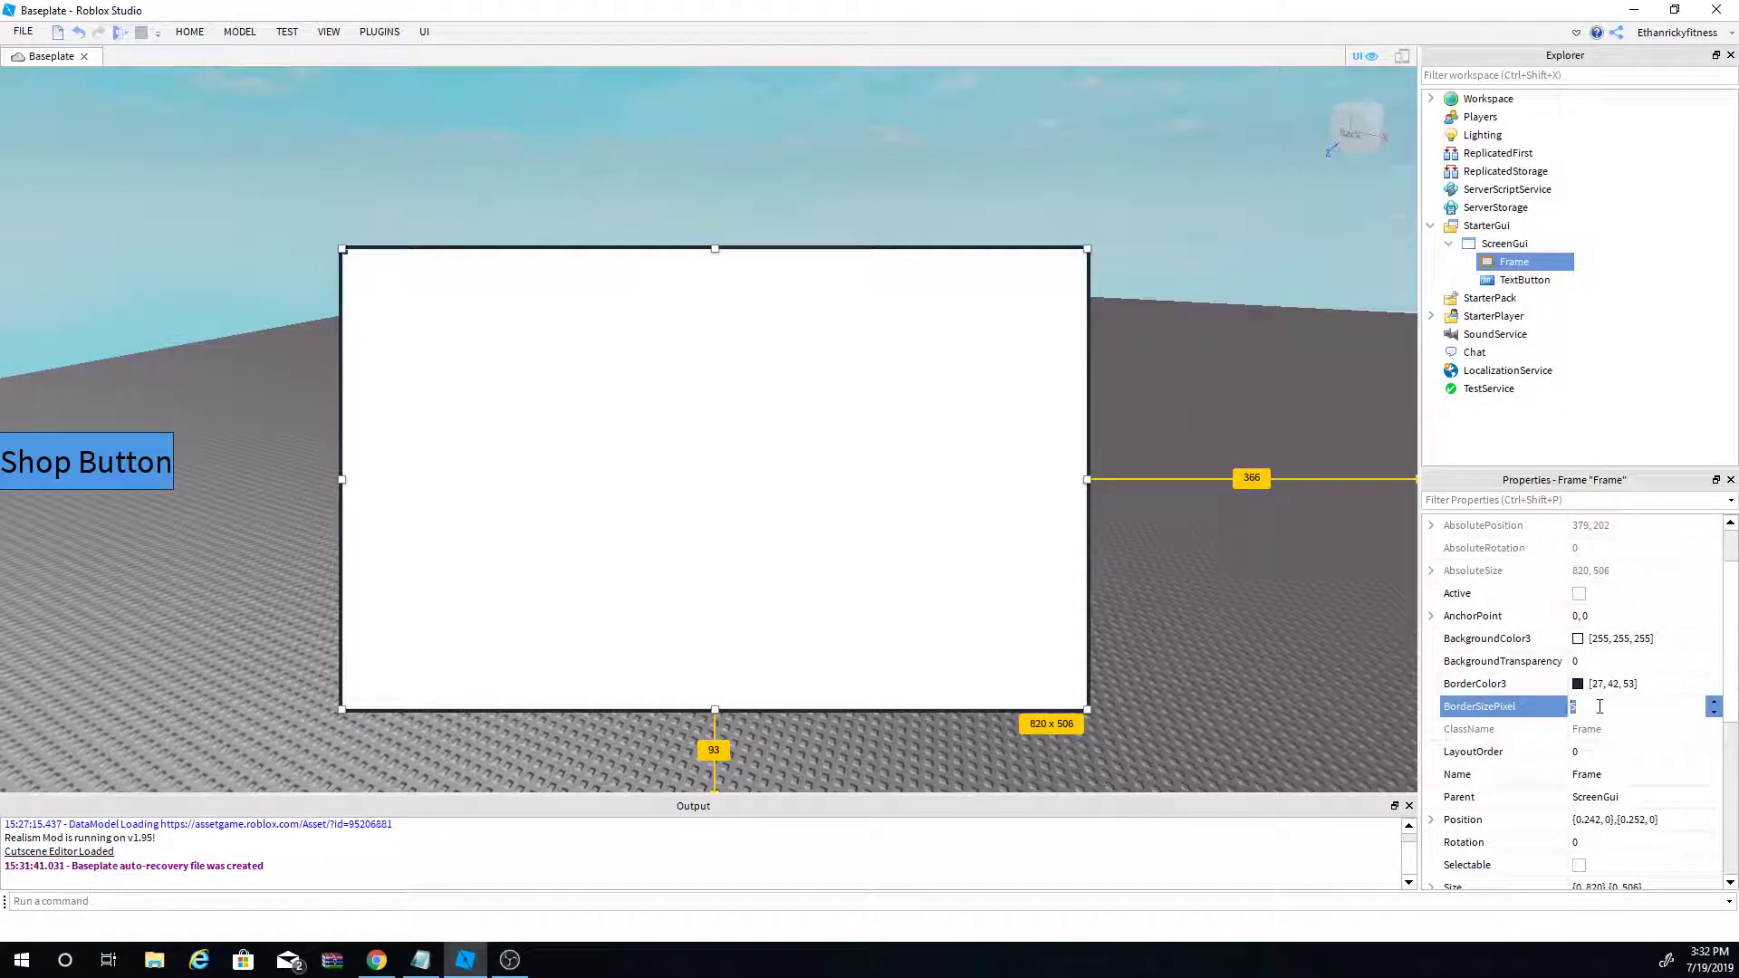
pyautogui.write('0')
pyautogui.press('Return')
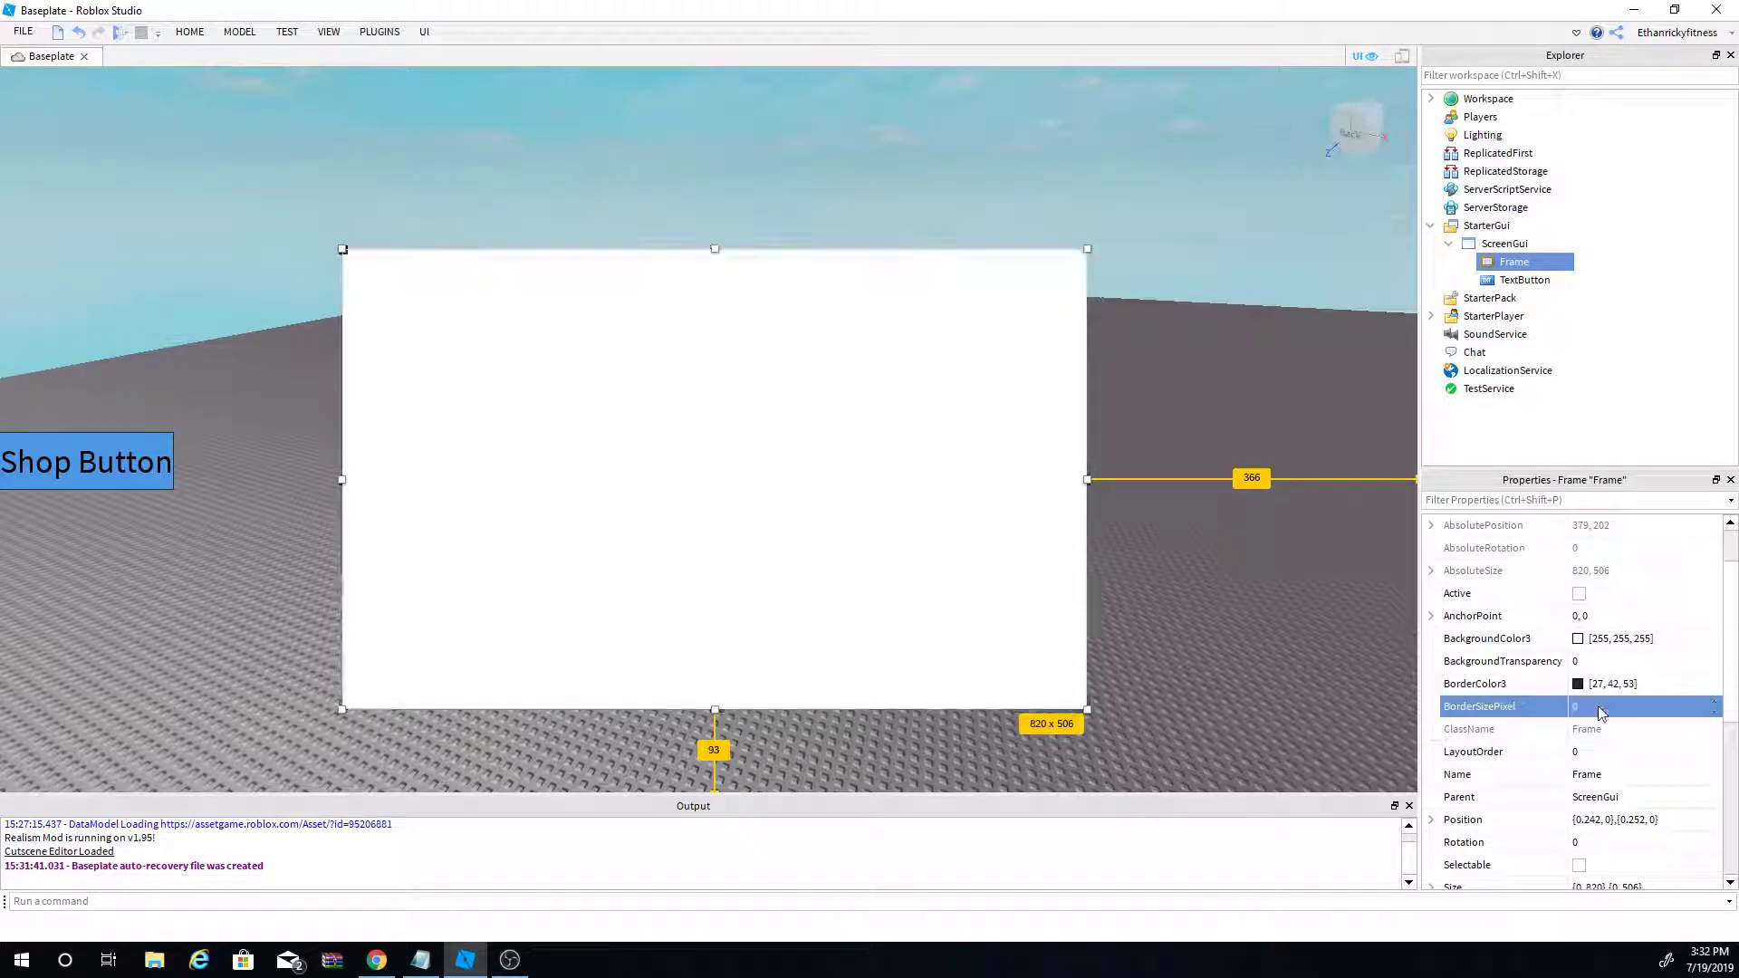
pyautogui.click(1258, 277)
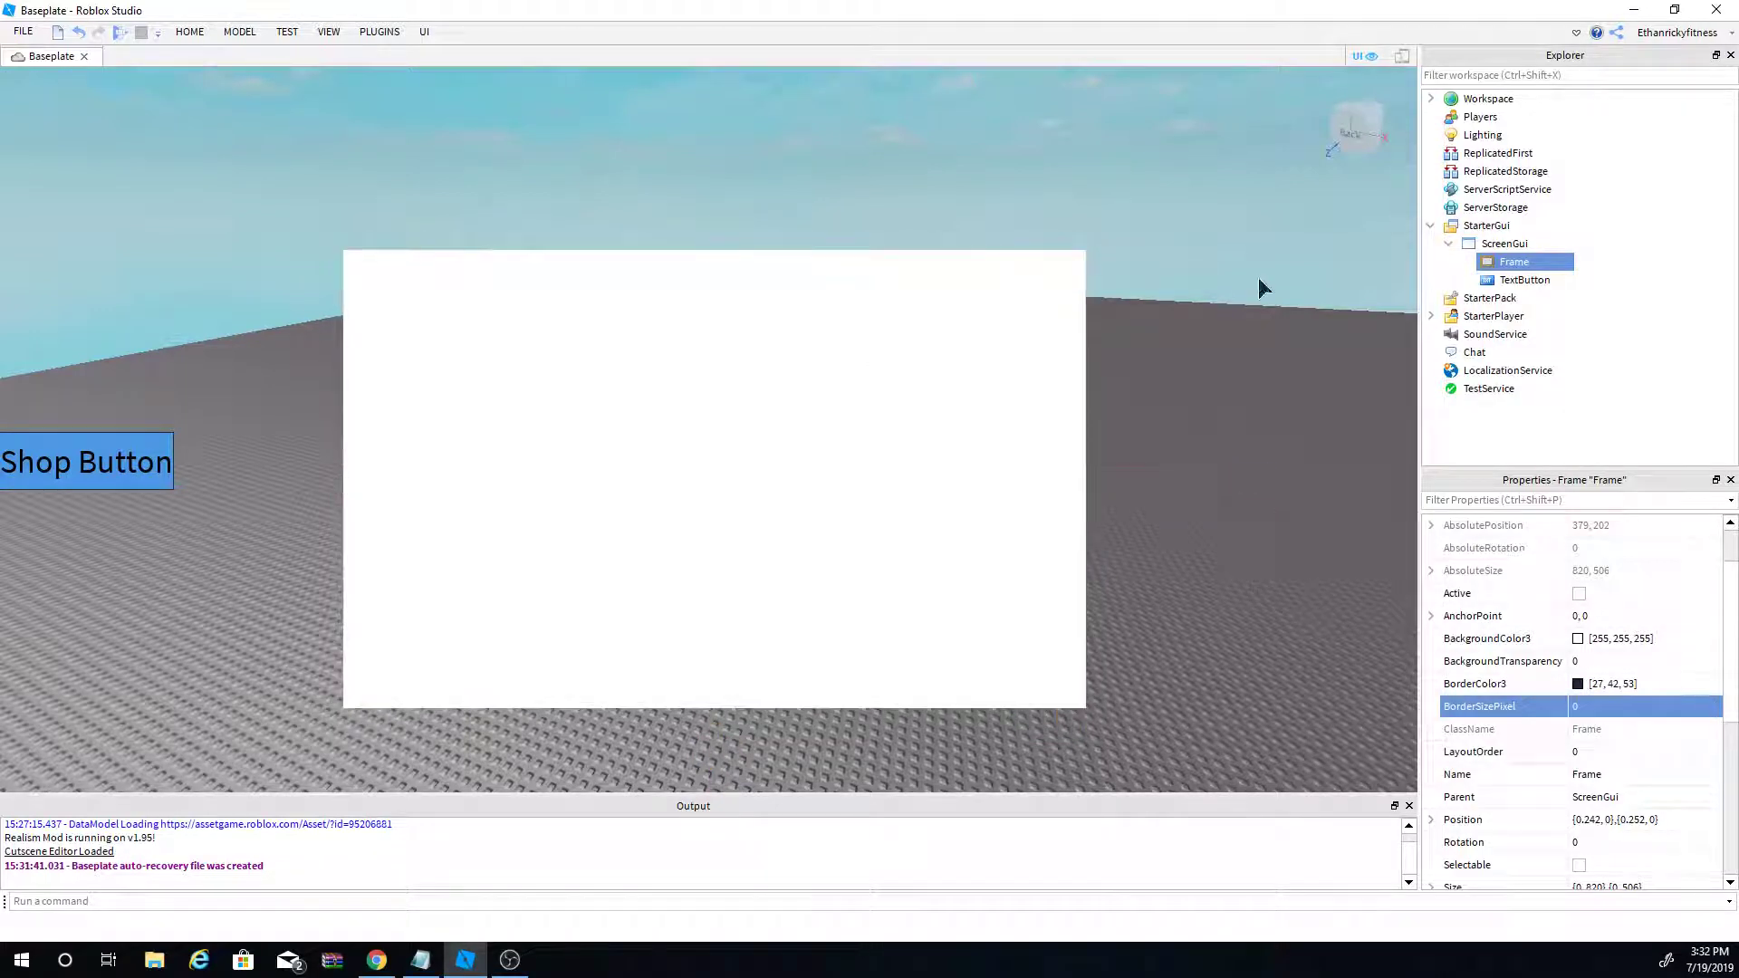
pyautogui.click(1514, 262)
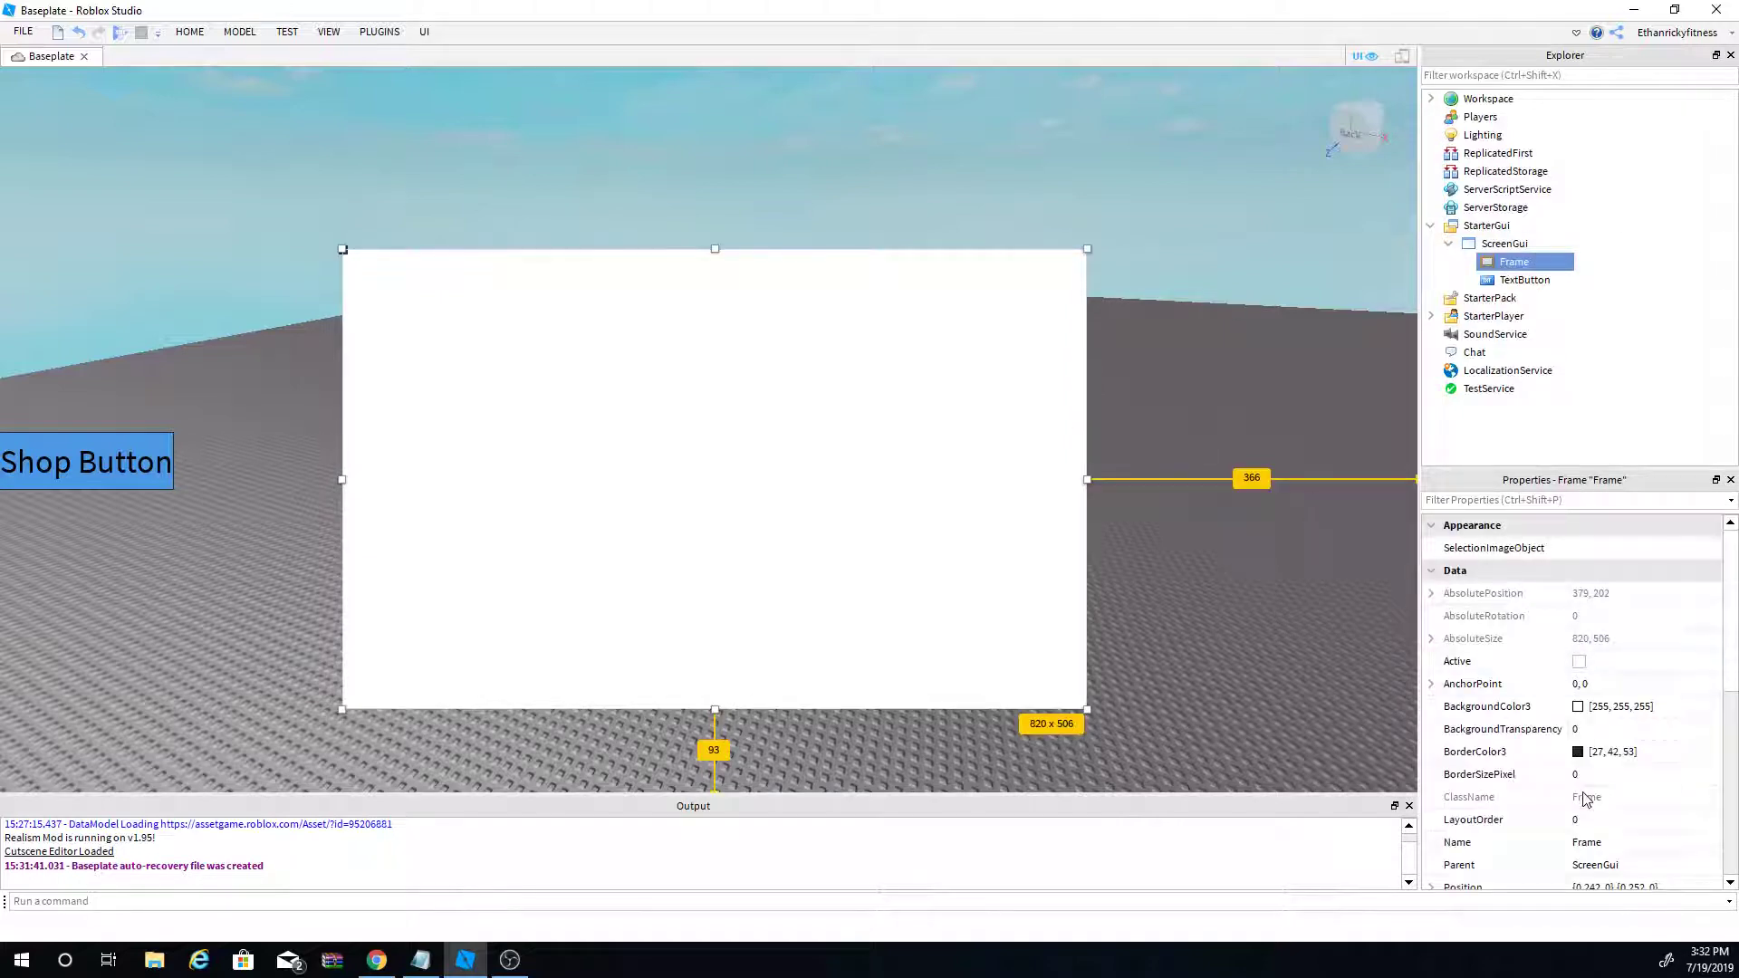
# Step: Pick dark grey [67, 67, 67] as the Frame's BackgroundColor3
pyautogui.click(1578, 707)
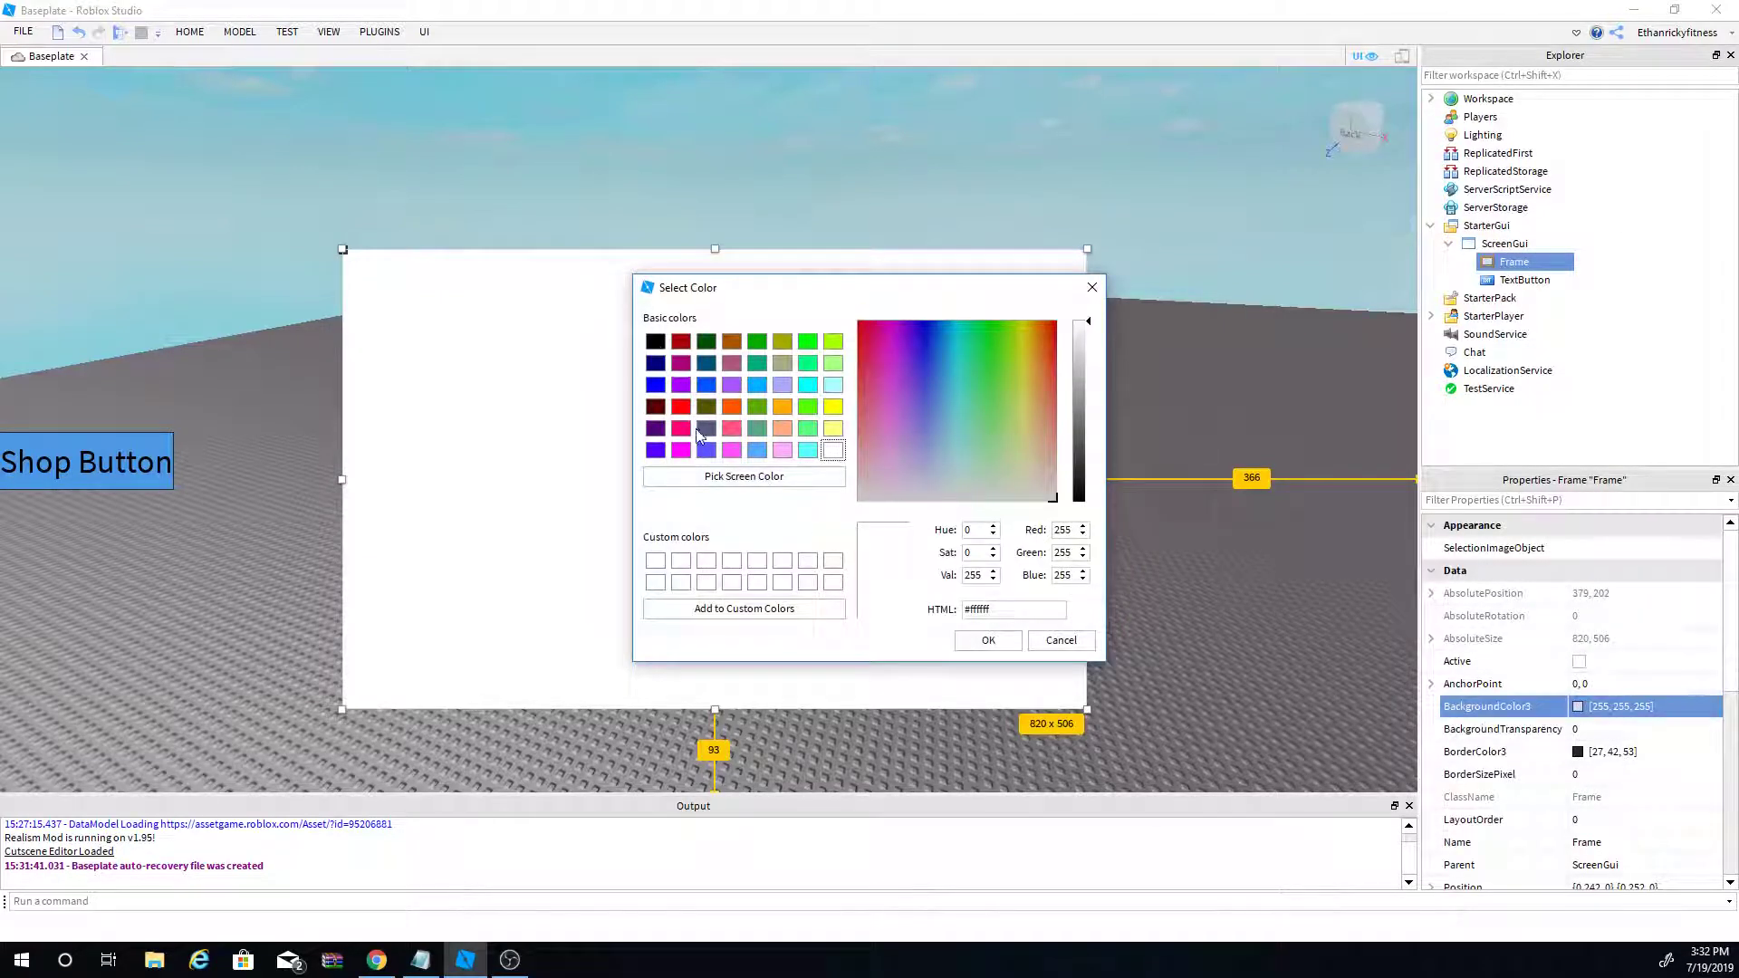
pyautogui.click(655, 340)
pyautogui.moveTo(1086, 504); pyautogui.dragTo(1088, 462)
pyautogui.click(1013, 634)
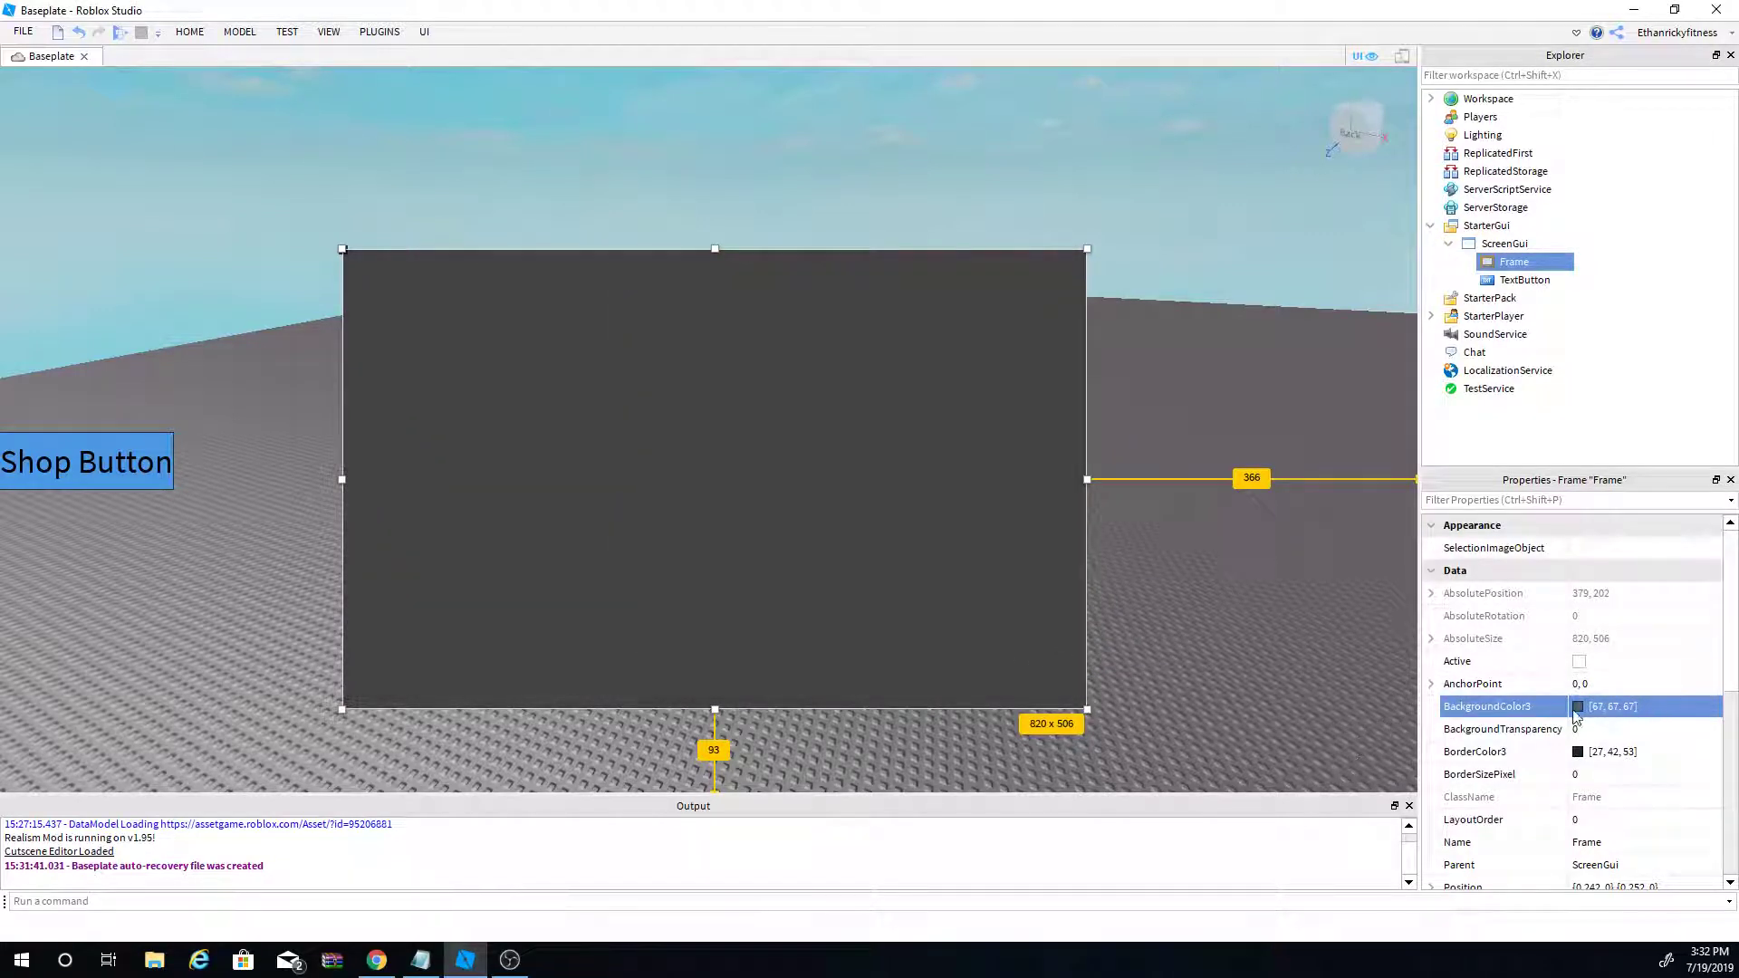
pyautogui.click(1288, 649)
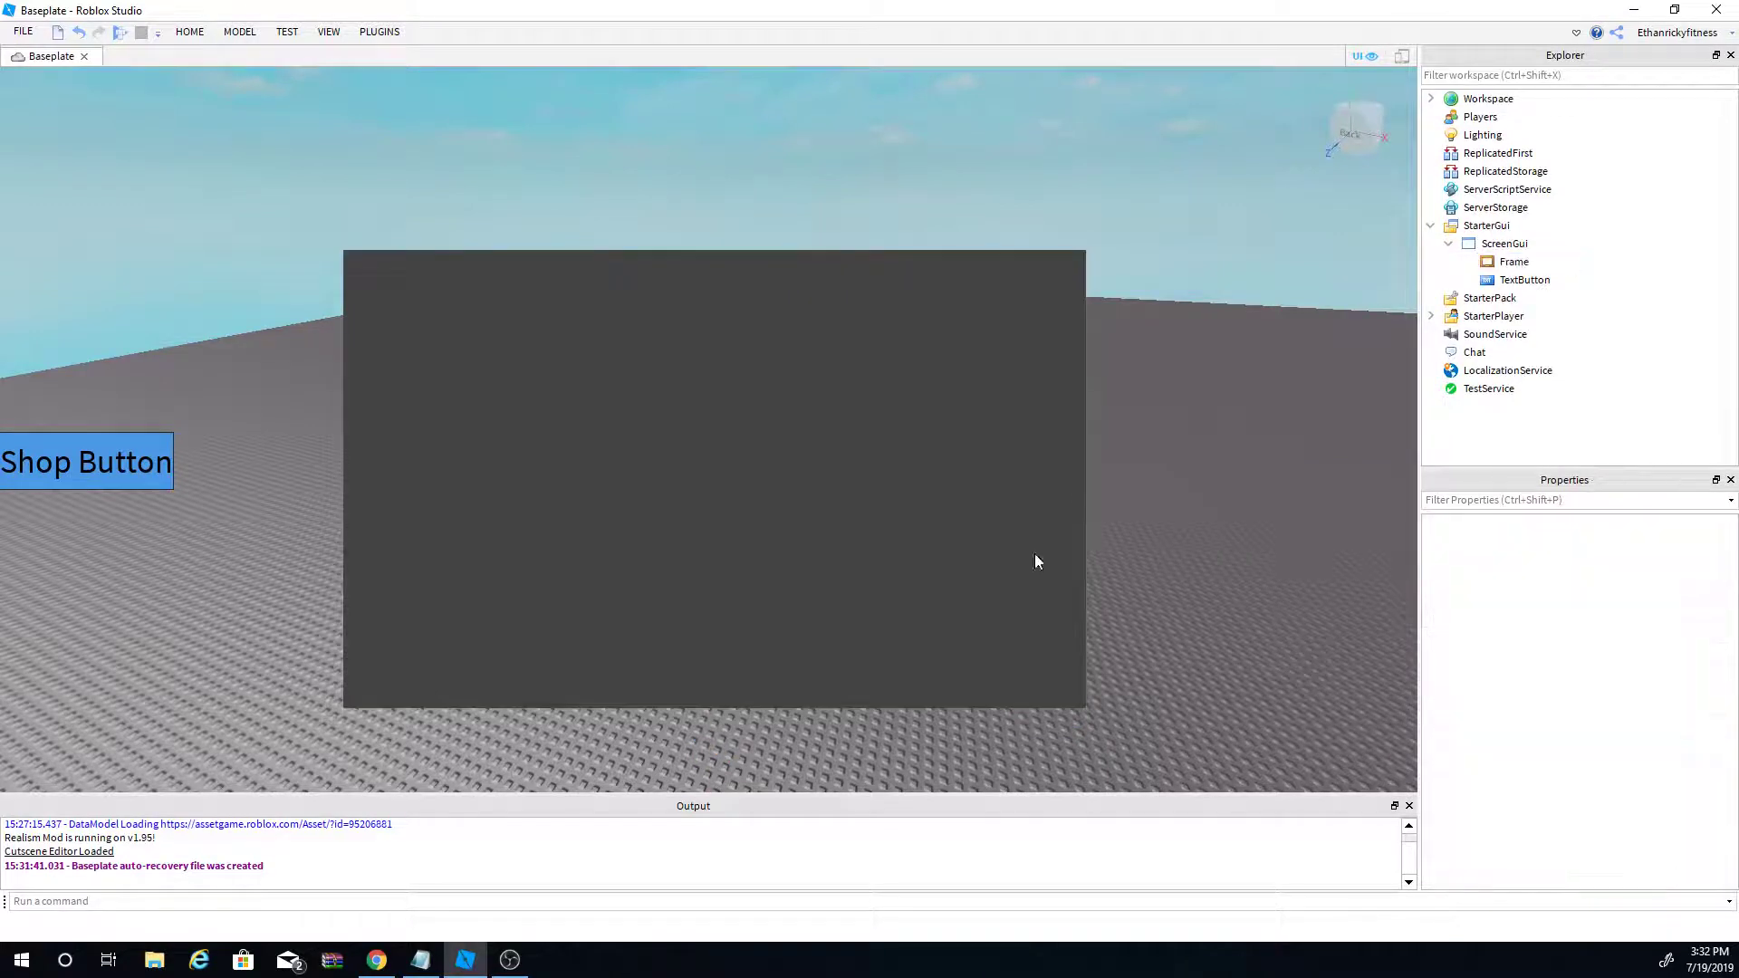
# Step: Try a BackgroundTransparency of 1 on the Frame, making it invisible
pyautogui.click(1515, 262)
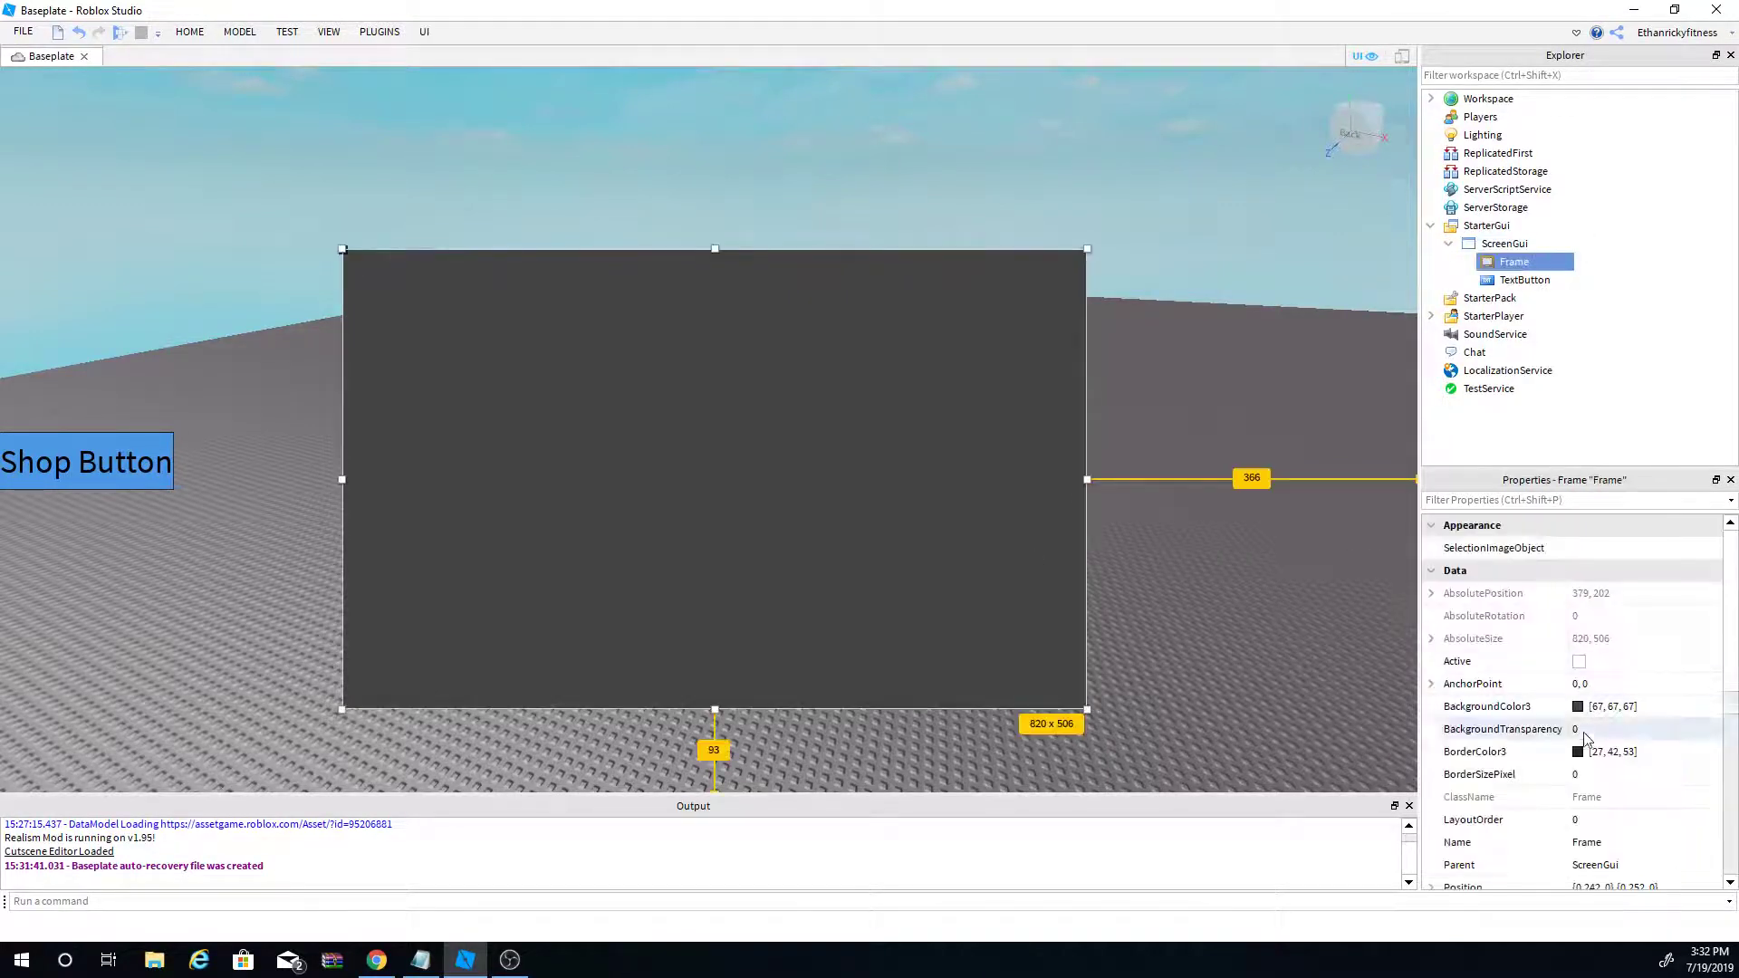
pyautogui.click(1617, 730)
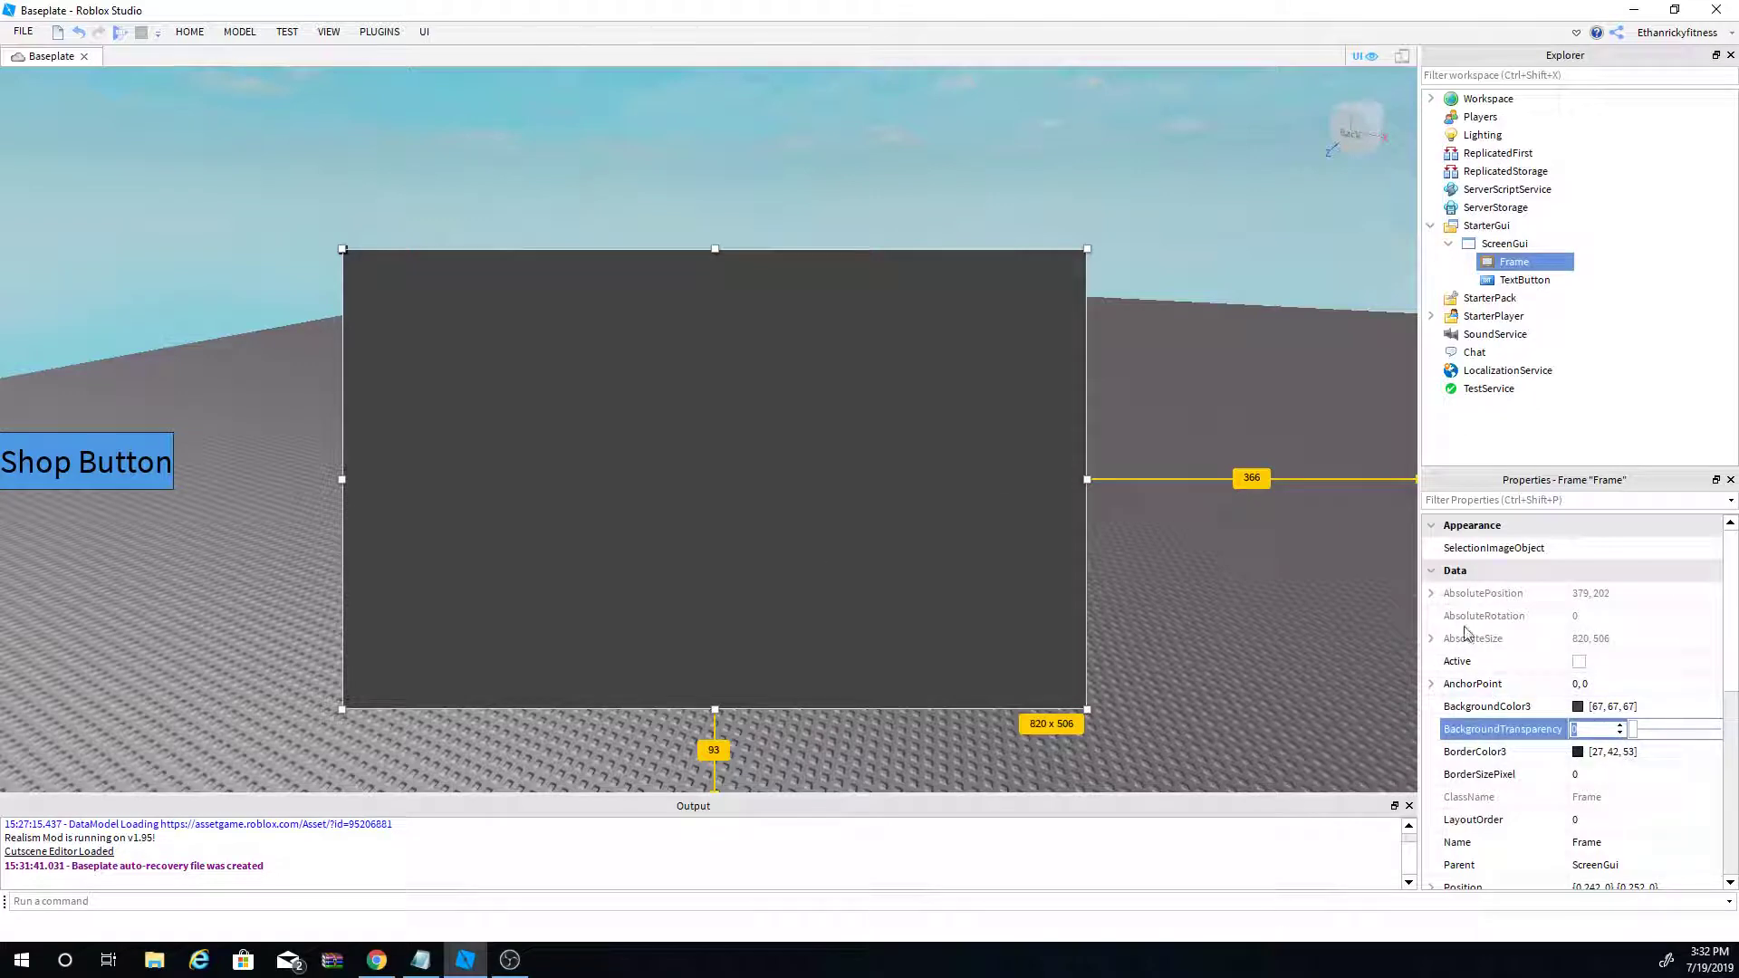
pyautogui.write('1')
pyautogui.press('Return')
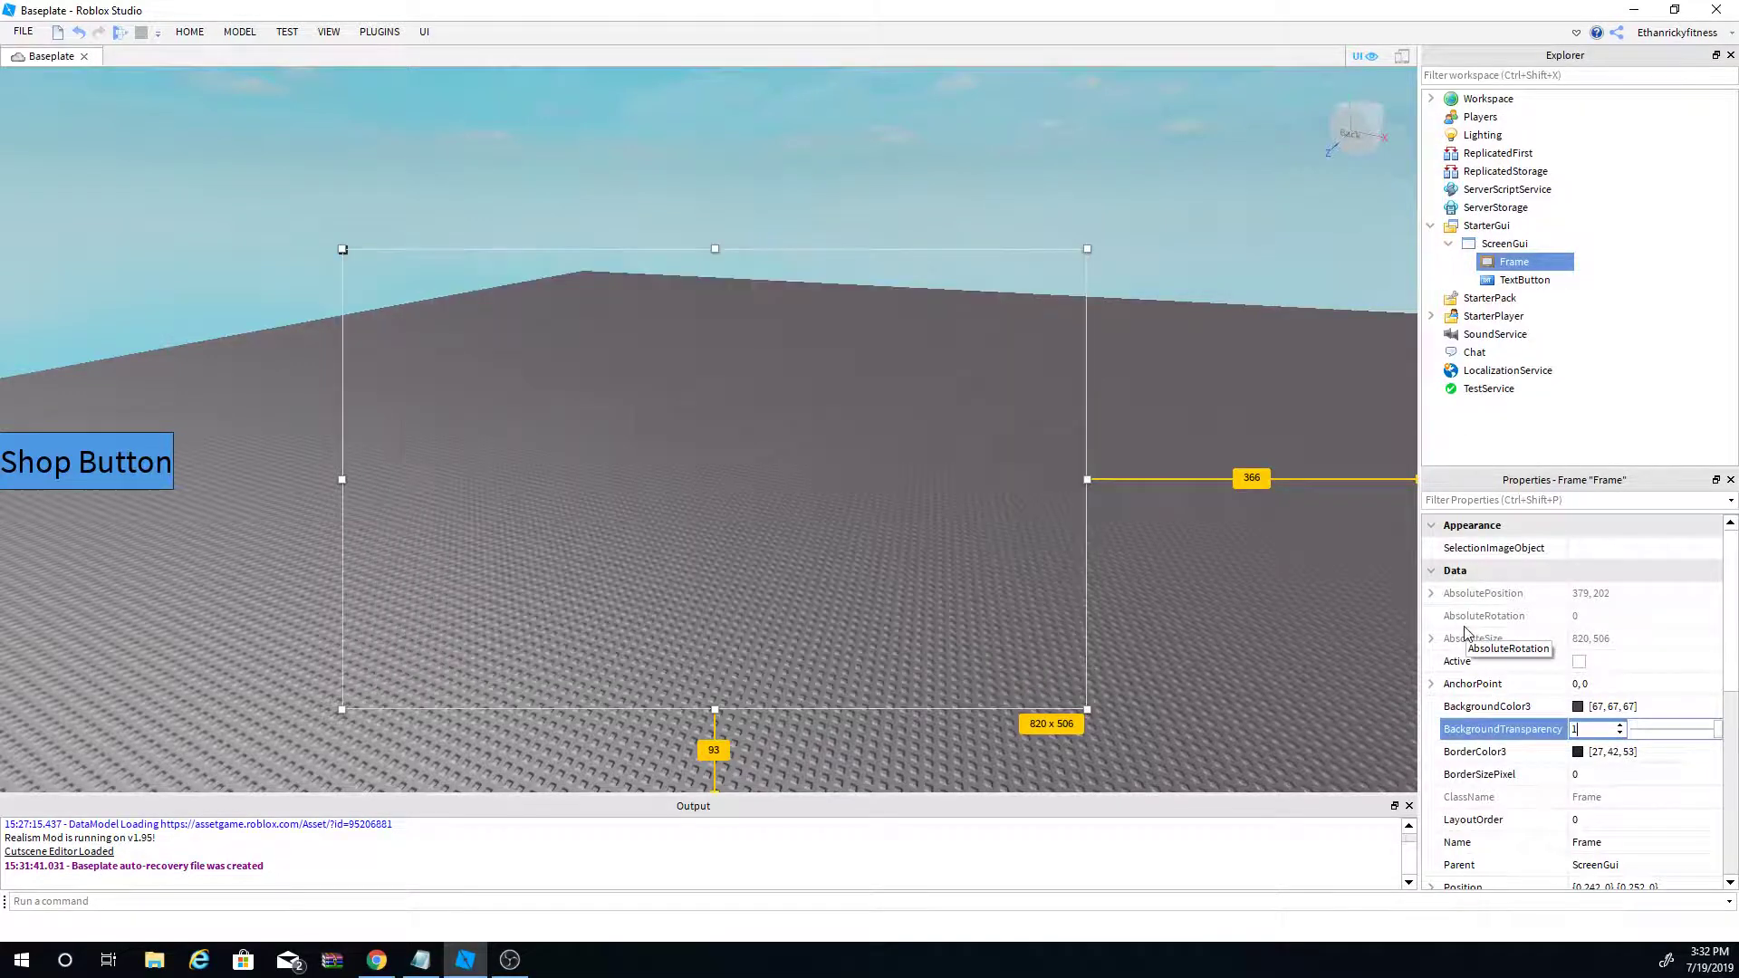
pyautogui.click(1236, 631)
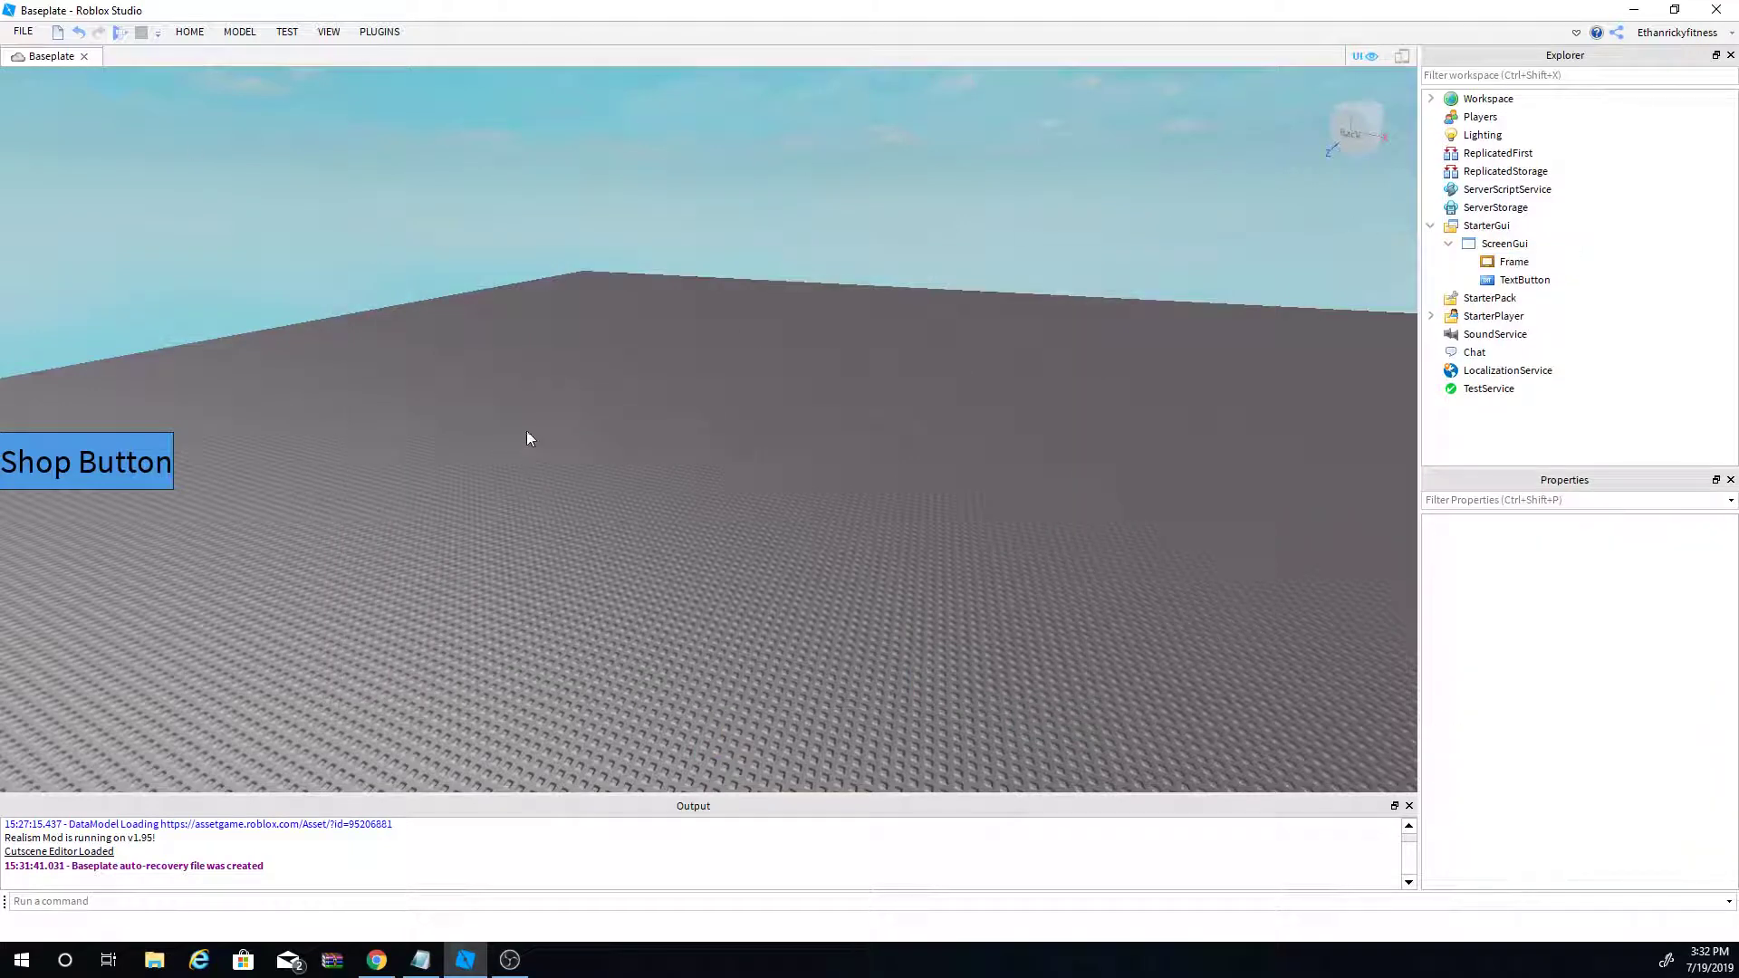
# Step: Reset the Frame's BackgroundTransparency to 0, making it opaque
pyautogui.click(1514, 262)
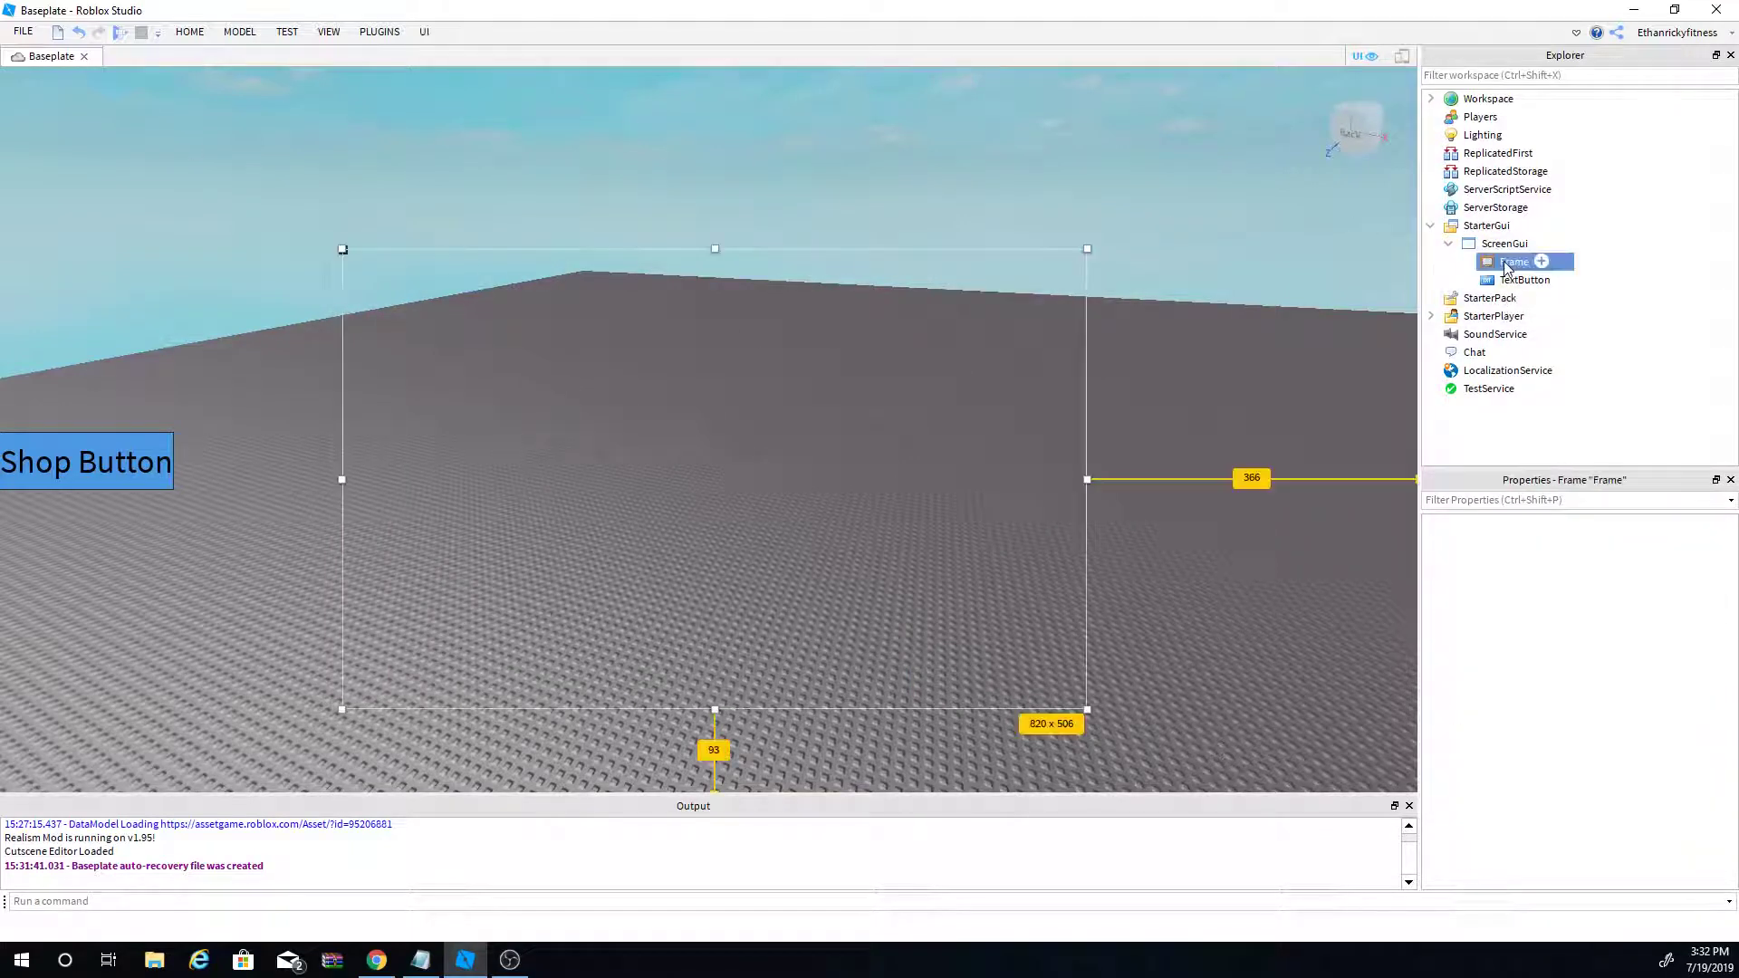
pyautogui.click(1596, 730)
pyautogui.write('0')
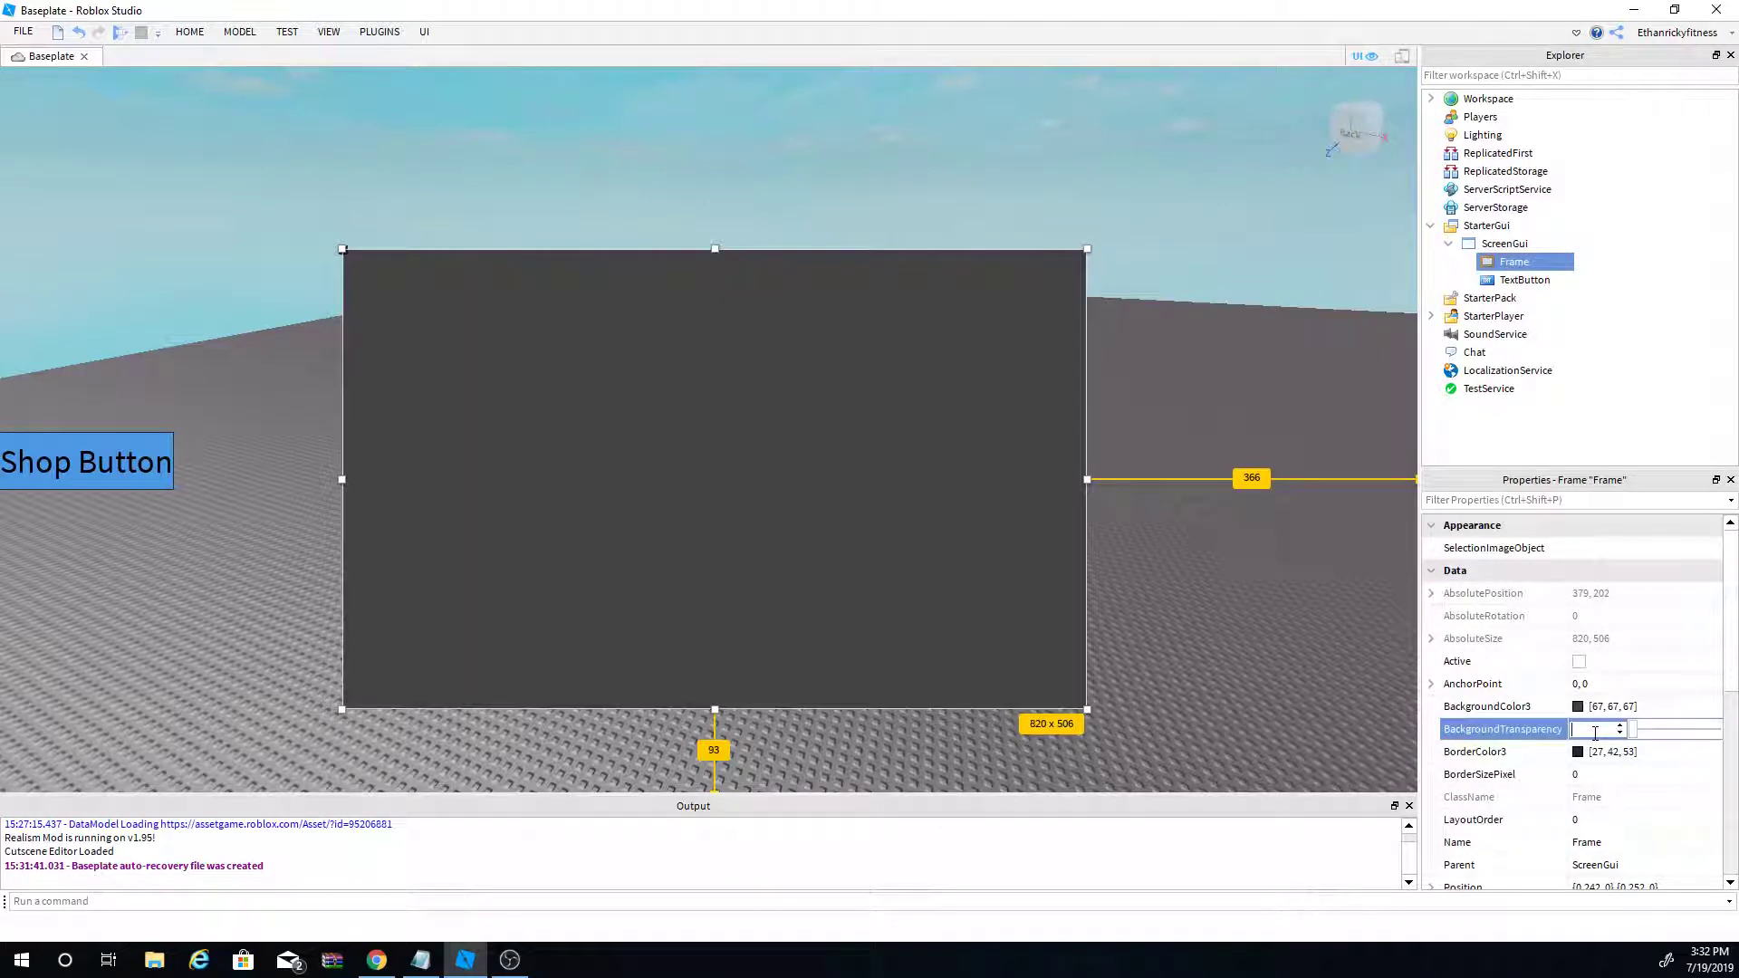
pyautogui.press('Return')
# Step: Enter a BackgroundTransparency of 0.1 so the grey panel is slightly see-through
pyautogui.click(1594, 729)
pyautogui.write('.5')
pyautogui.press('BackSpace')
pyautogui.write('3')
pyautogui.press('BackSpace')
pyautogui.write('1')
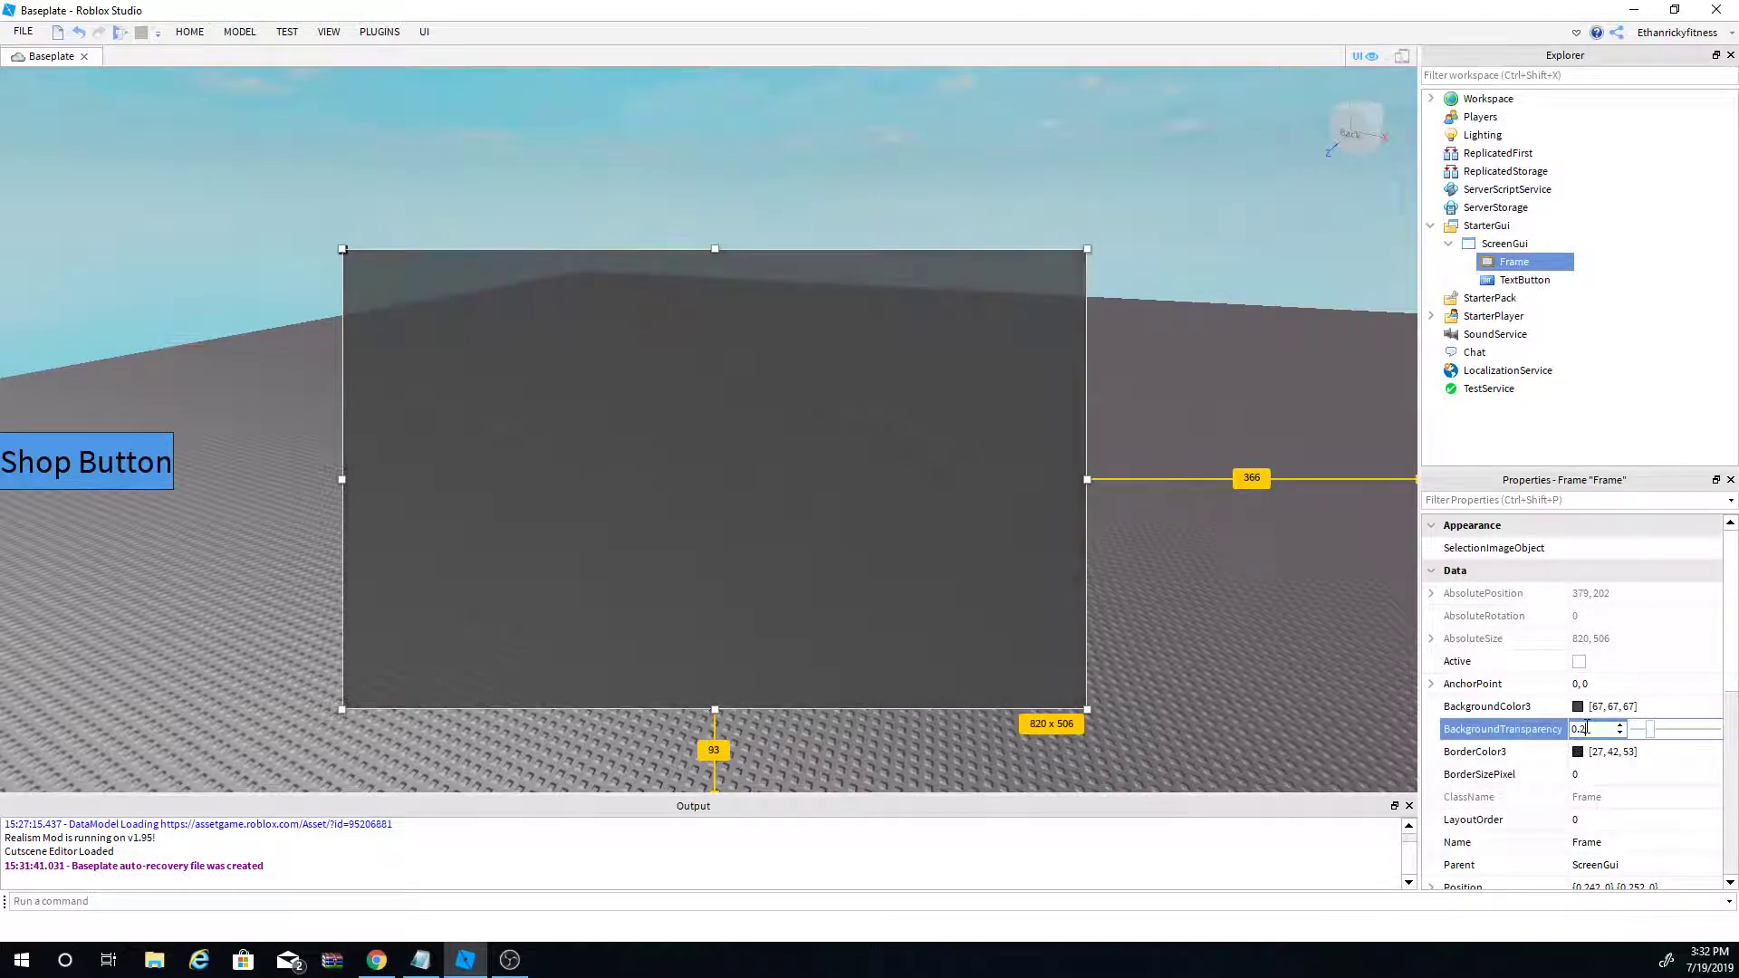
pyautogui.press('Return')
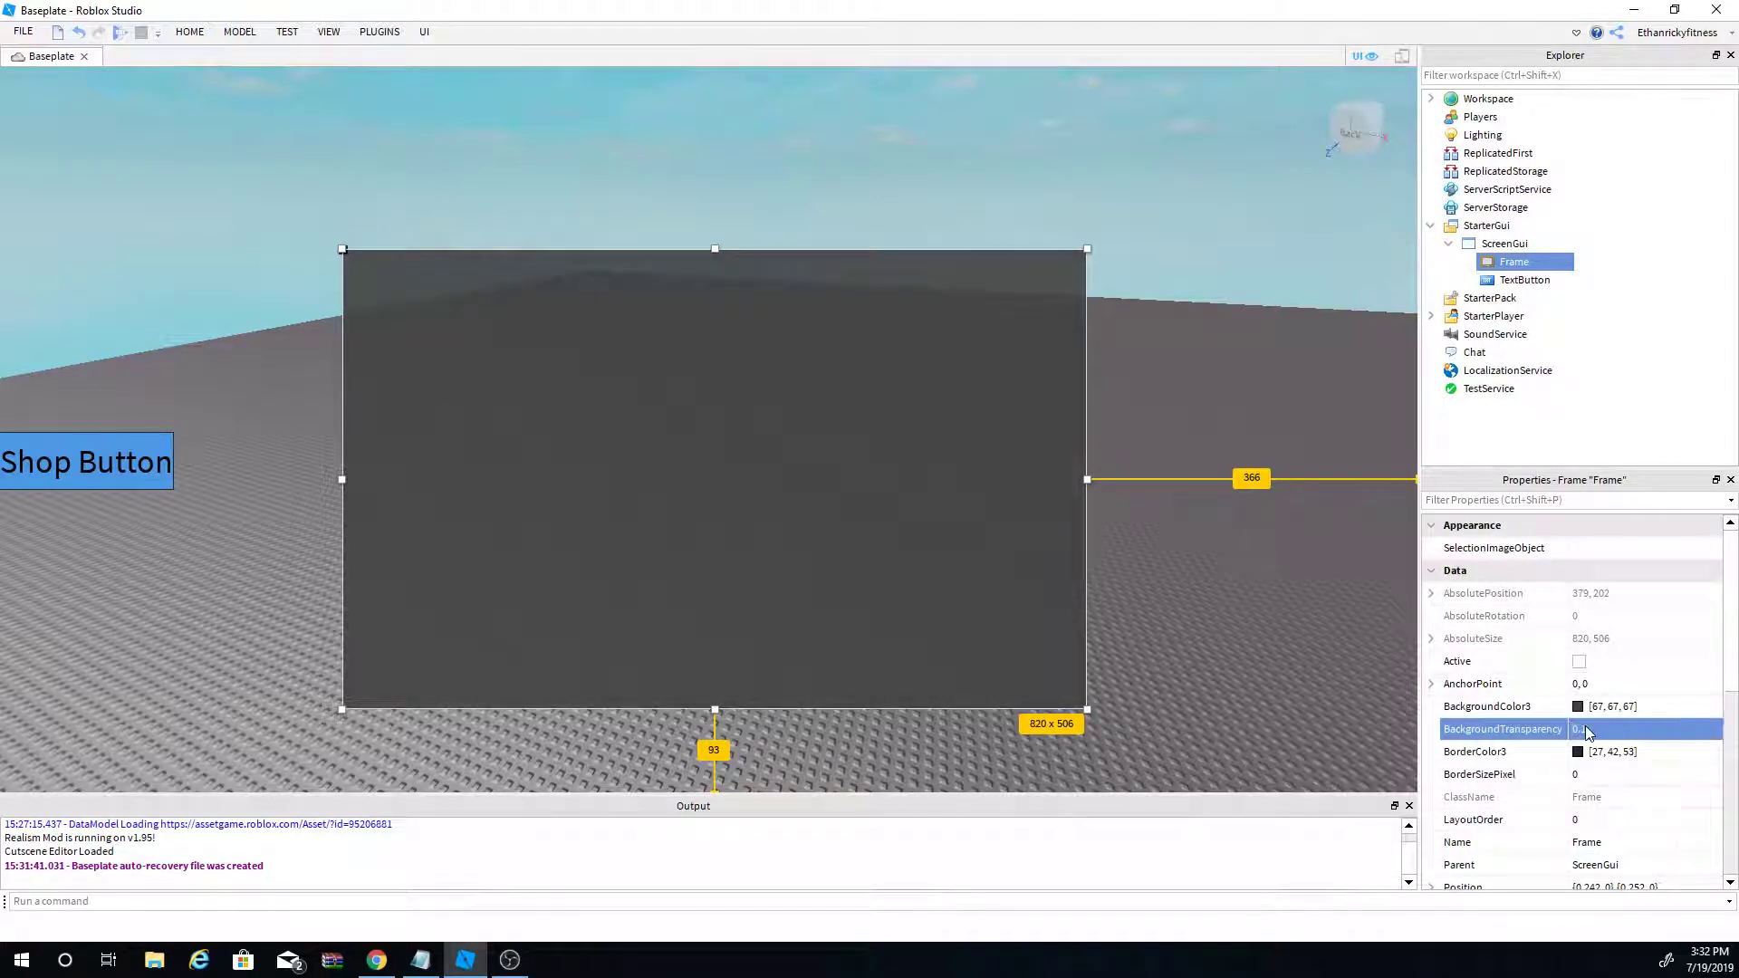
pyautogui.click(1294, 705)
pyautogui.moveTo(1063, 518); pyautogui.dragTo(1264, 407, button='right')
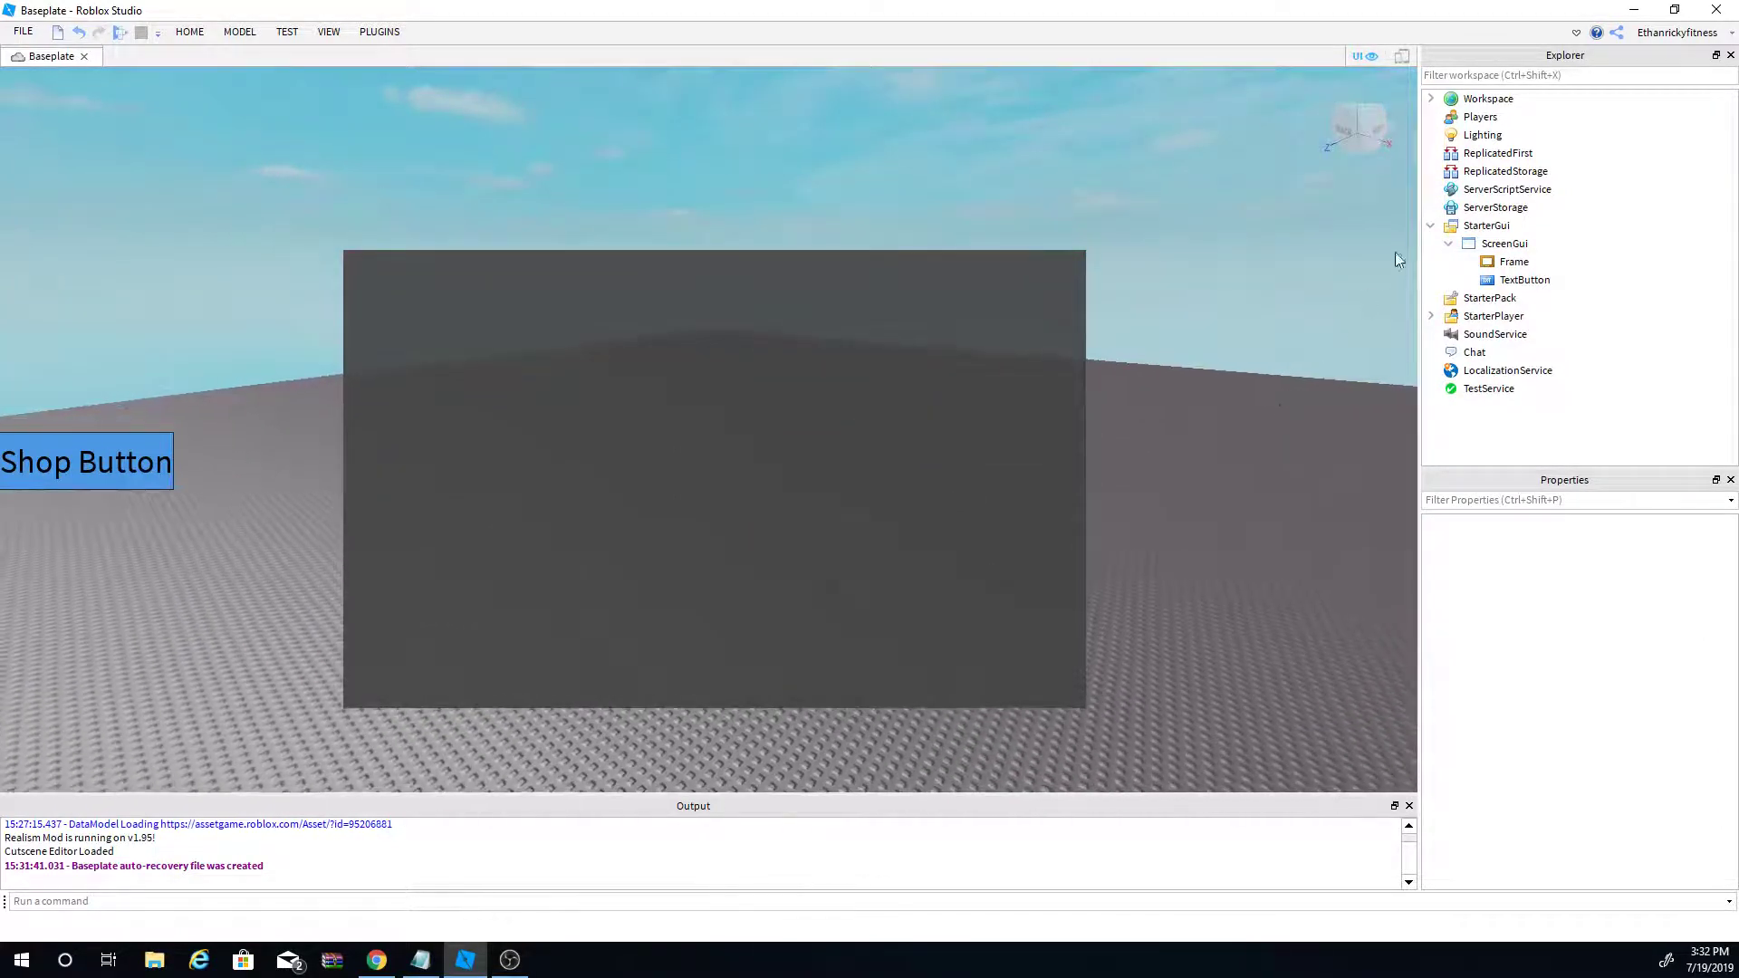
# Step: Insert a TextButton into the Frame and fit it into the top-right corner at 69 x 56
pyautogui.click(1496, 265)
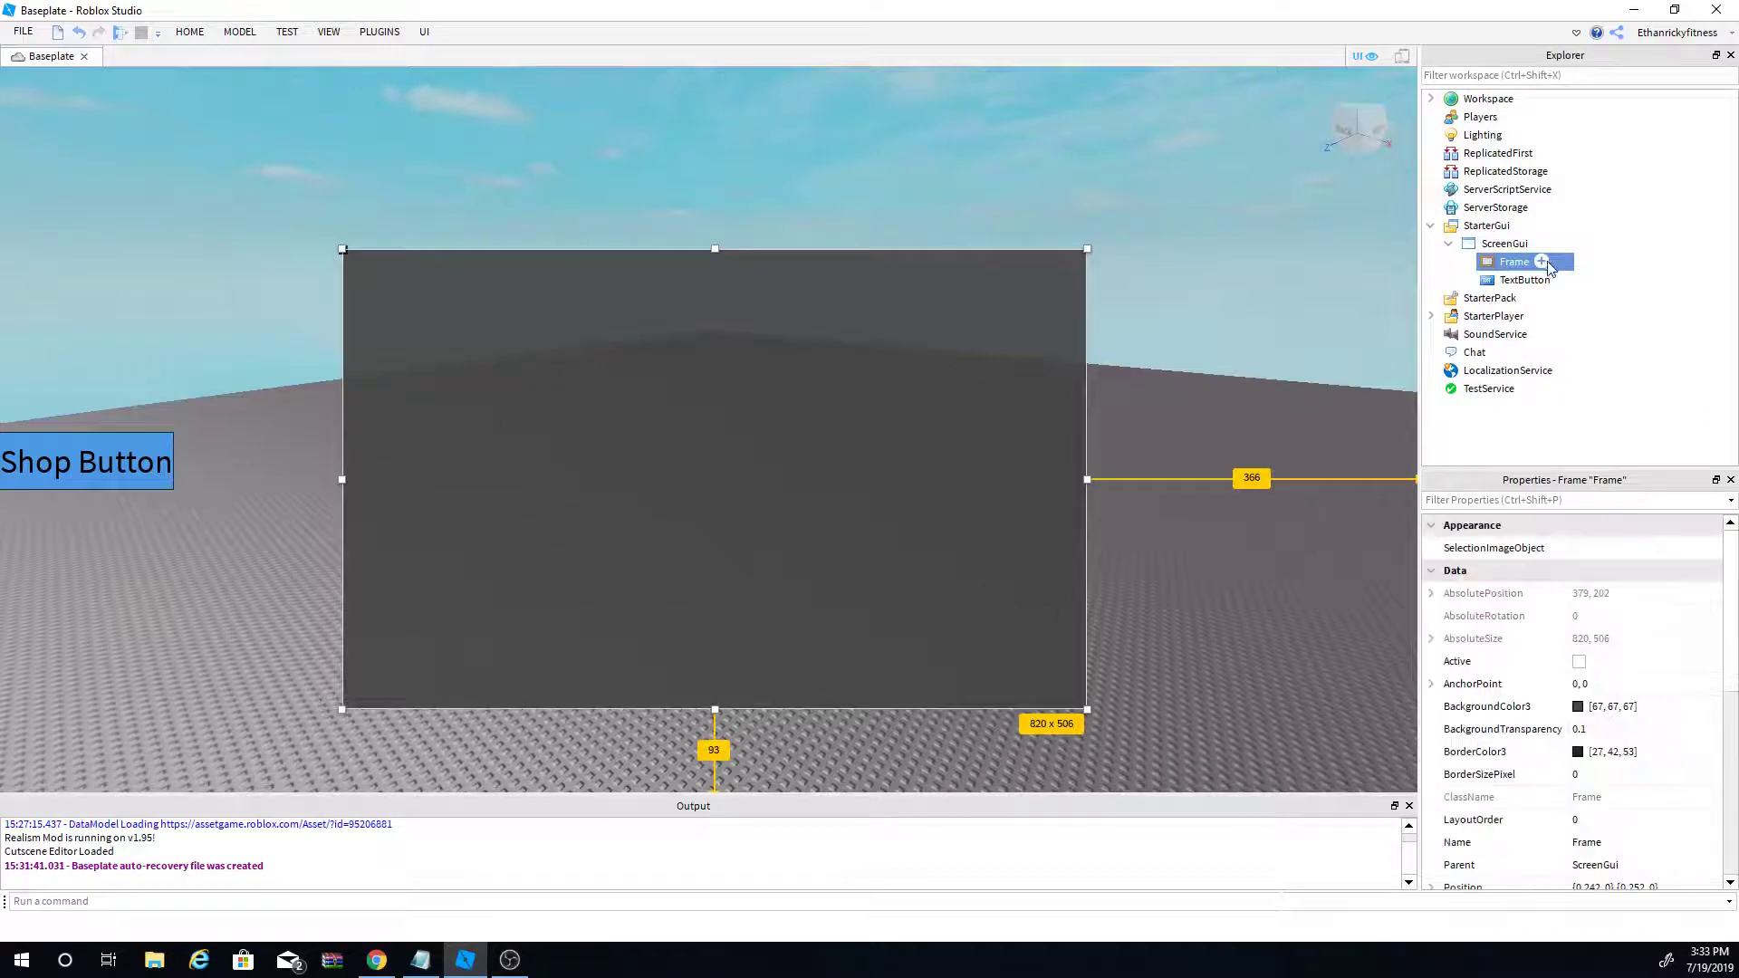
pyautogui.click(1541, 262)
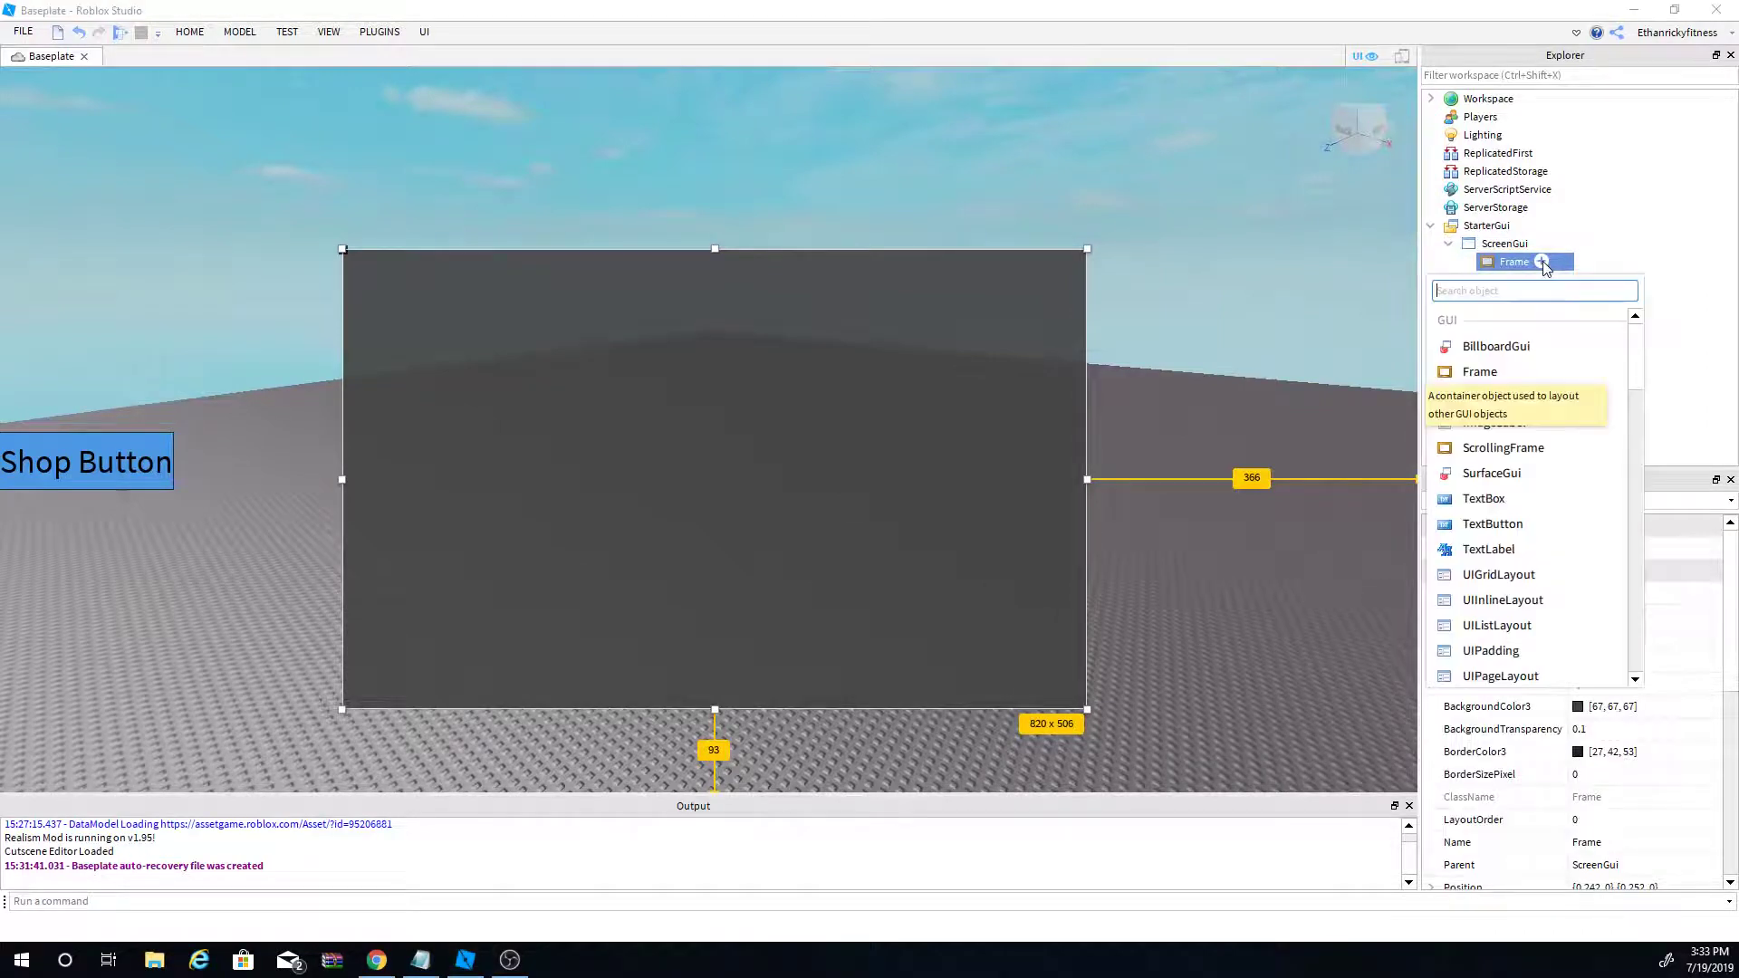
pyautogui.click(1597, 532)
pyautogui.moveTo(502, 274); pyautogui.dragTo(1066, 275)
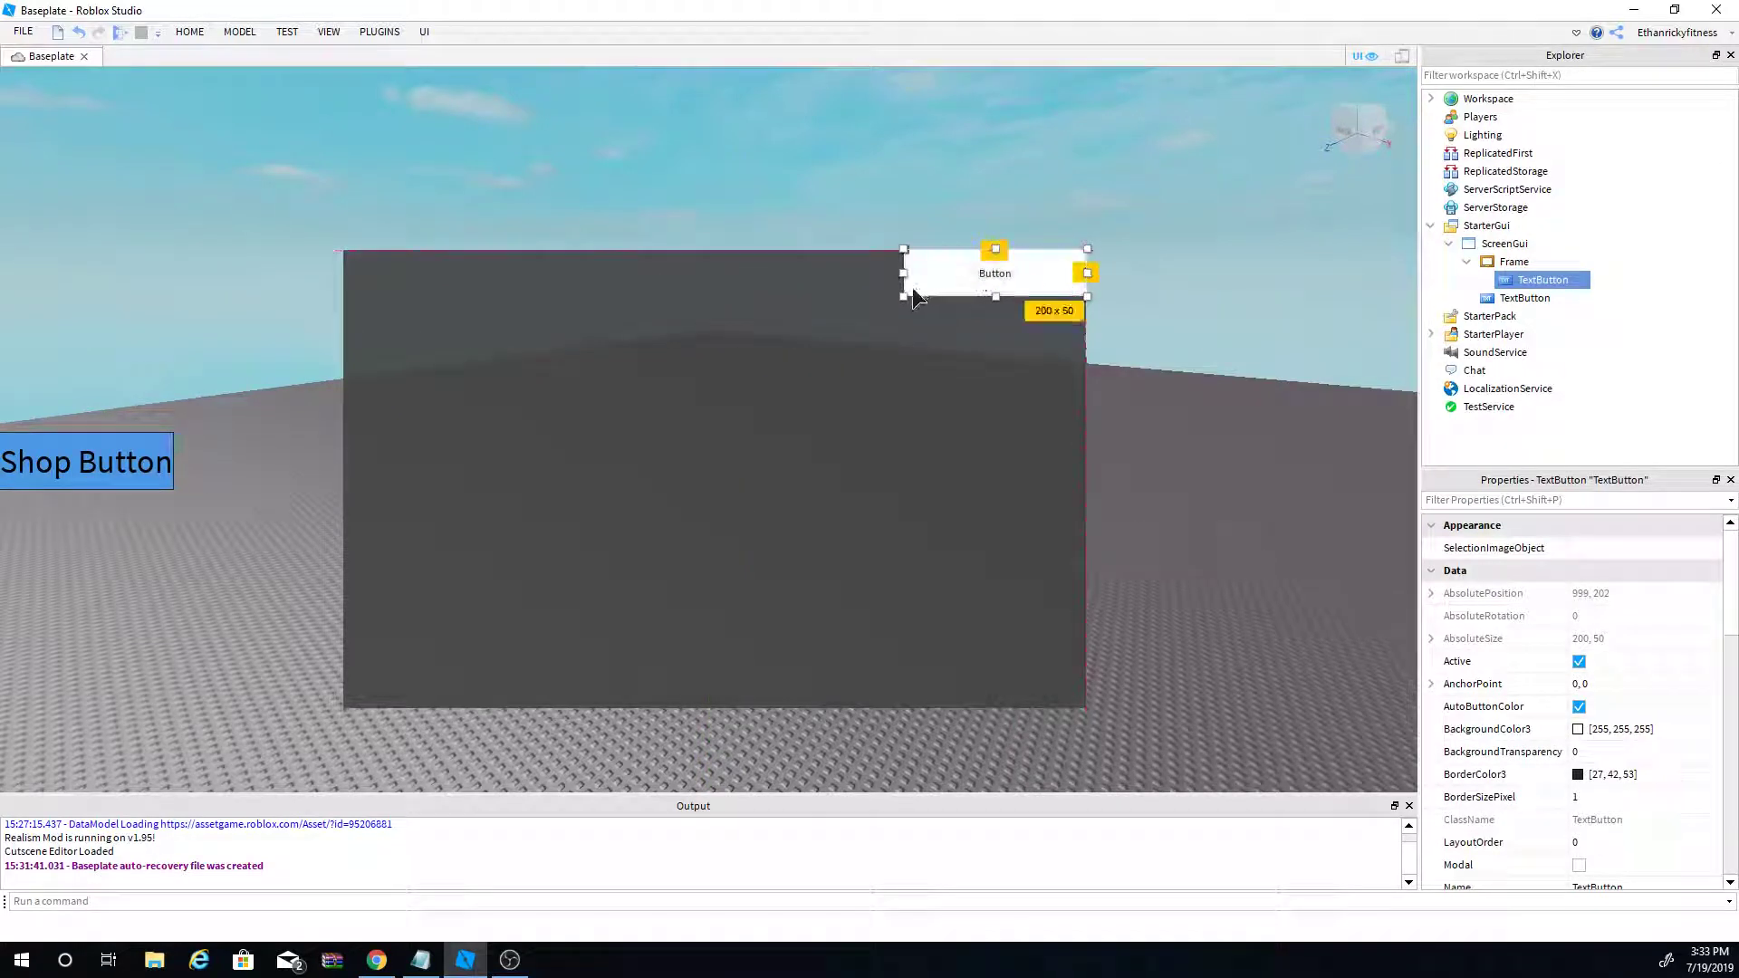
pyautogui.moveTo(904, 273); pyautogui.dragTo(1023, 277)
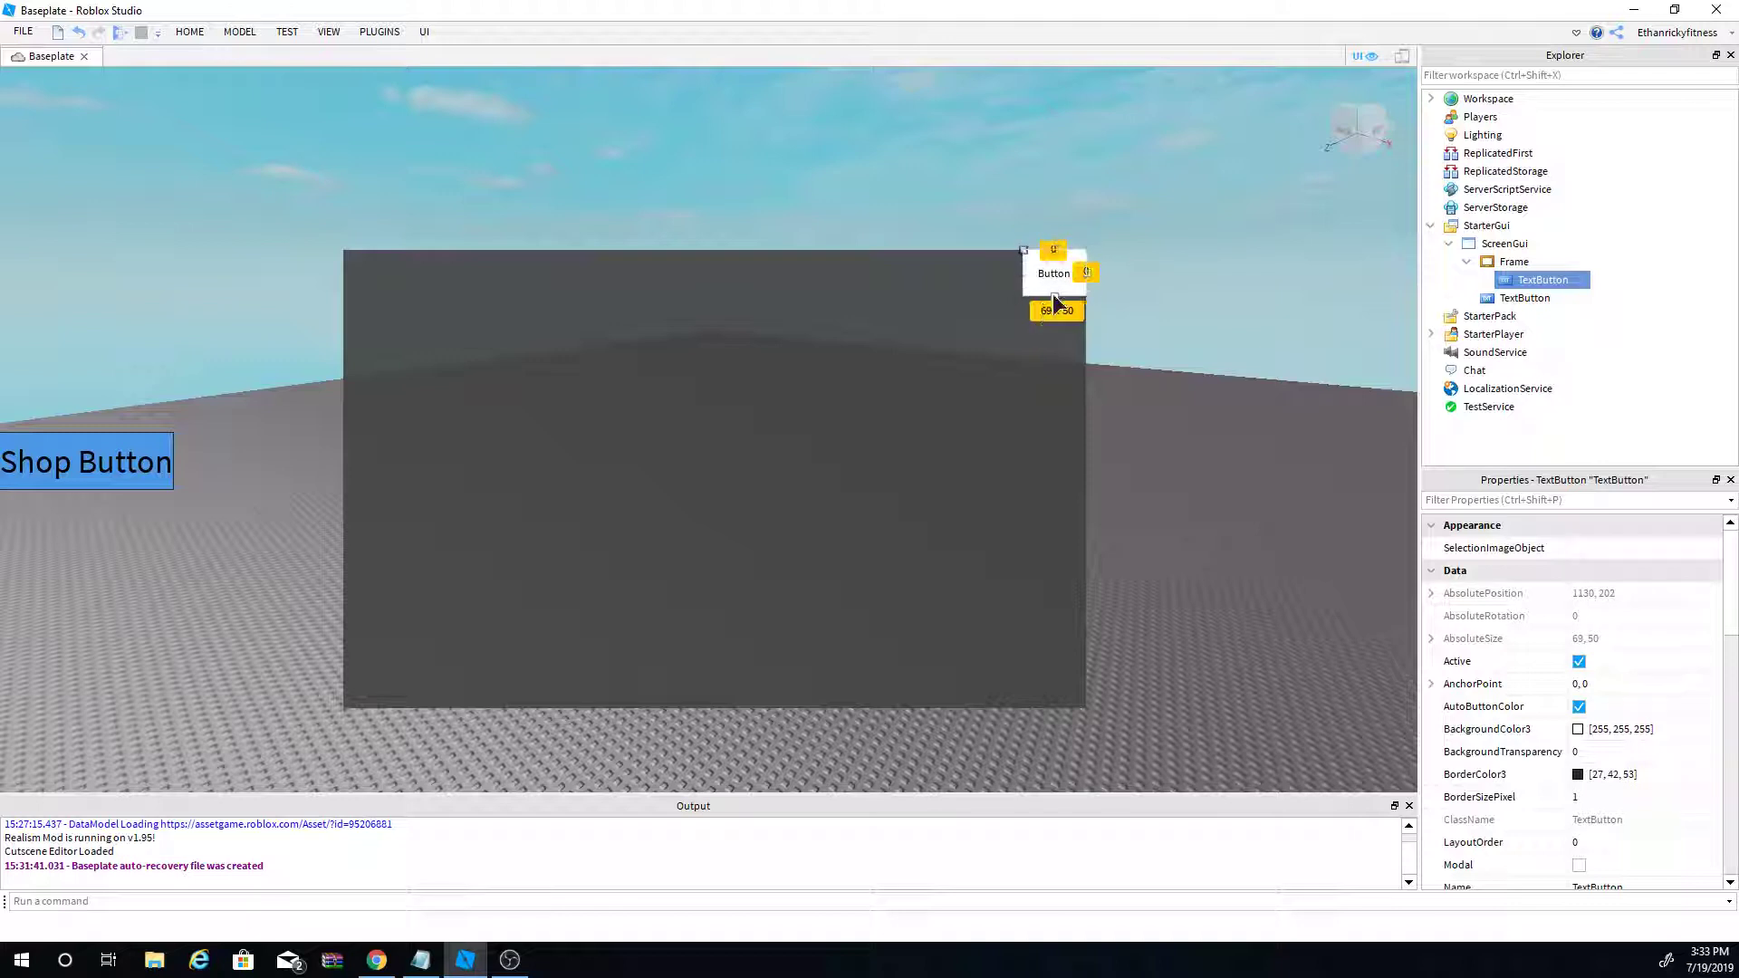
pyautogui.click(1125, 339)
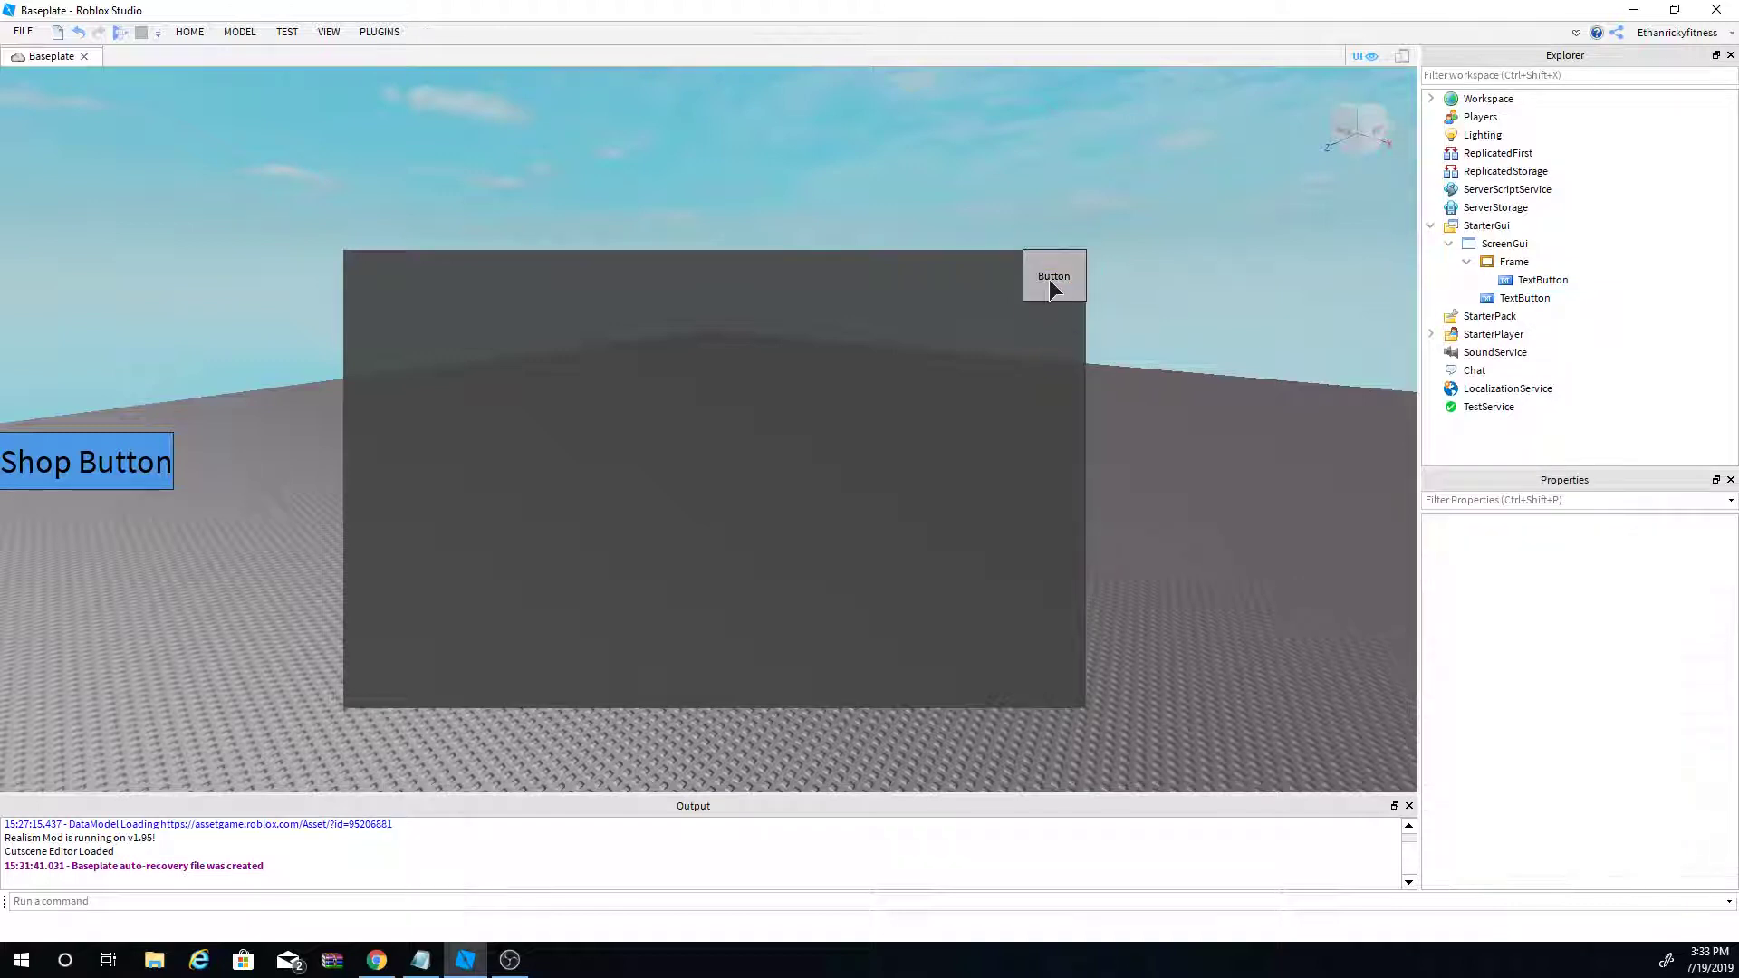
pyautogui.click(1543, 279)
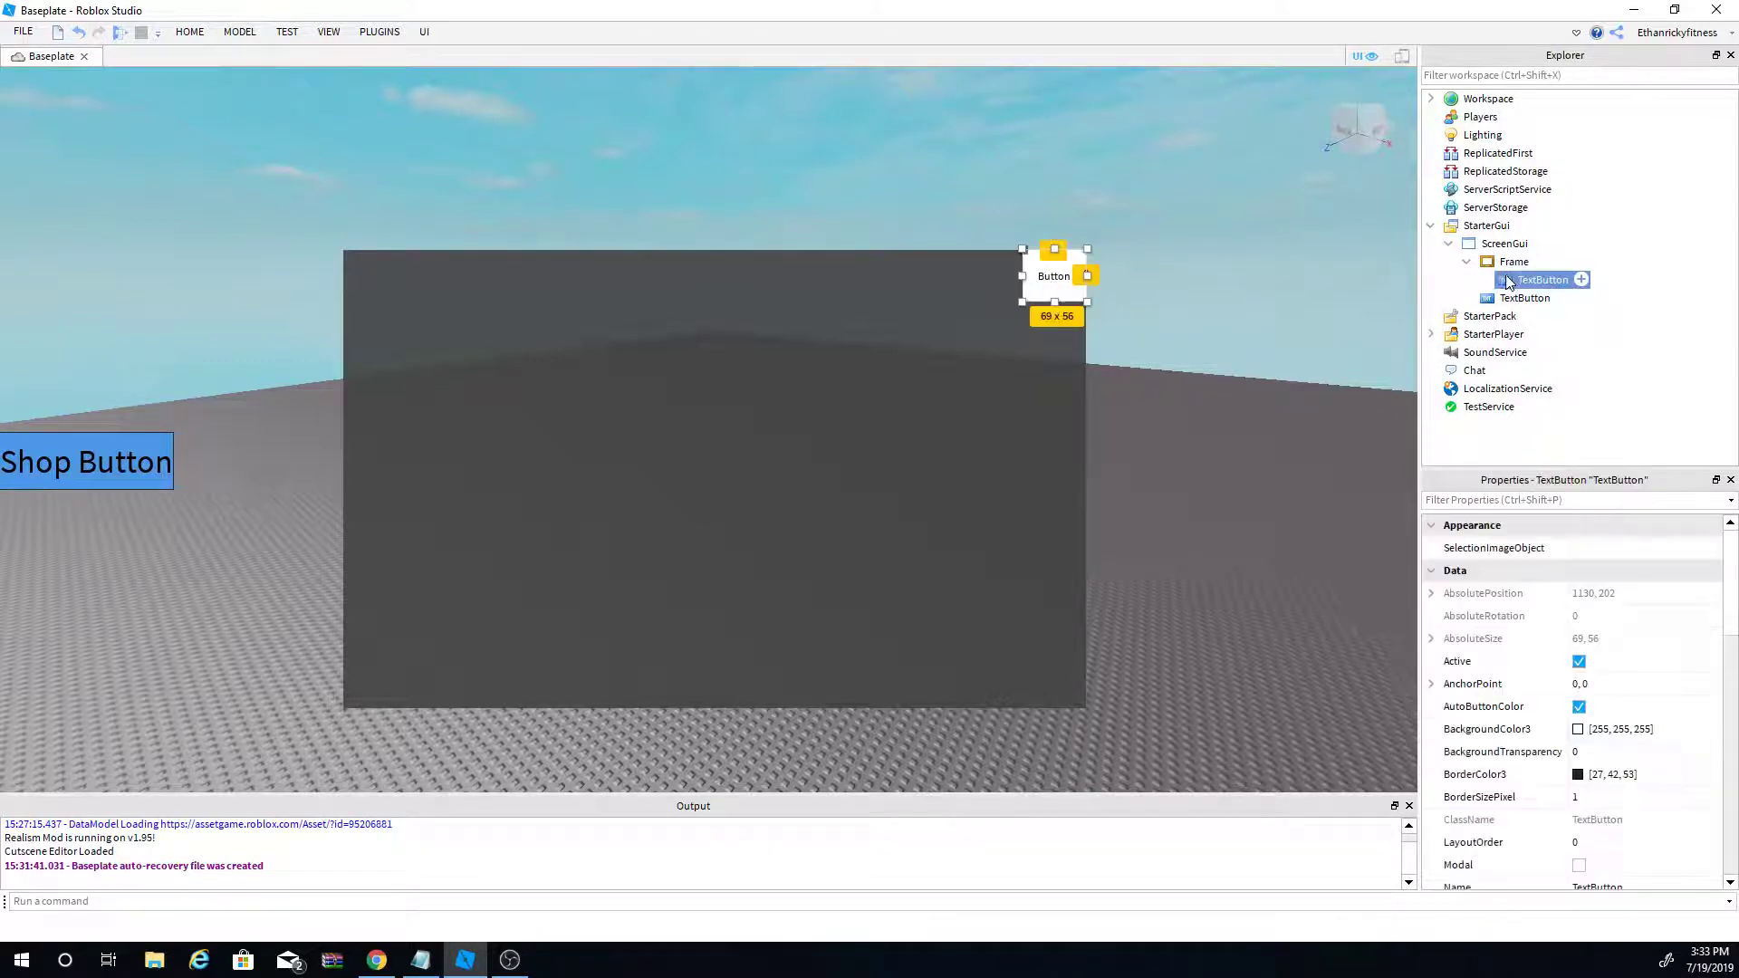
pyautogui.scroll(-2, 1549, 580)
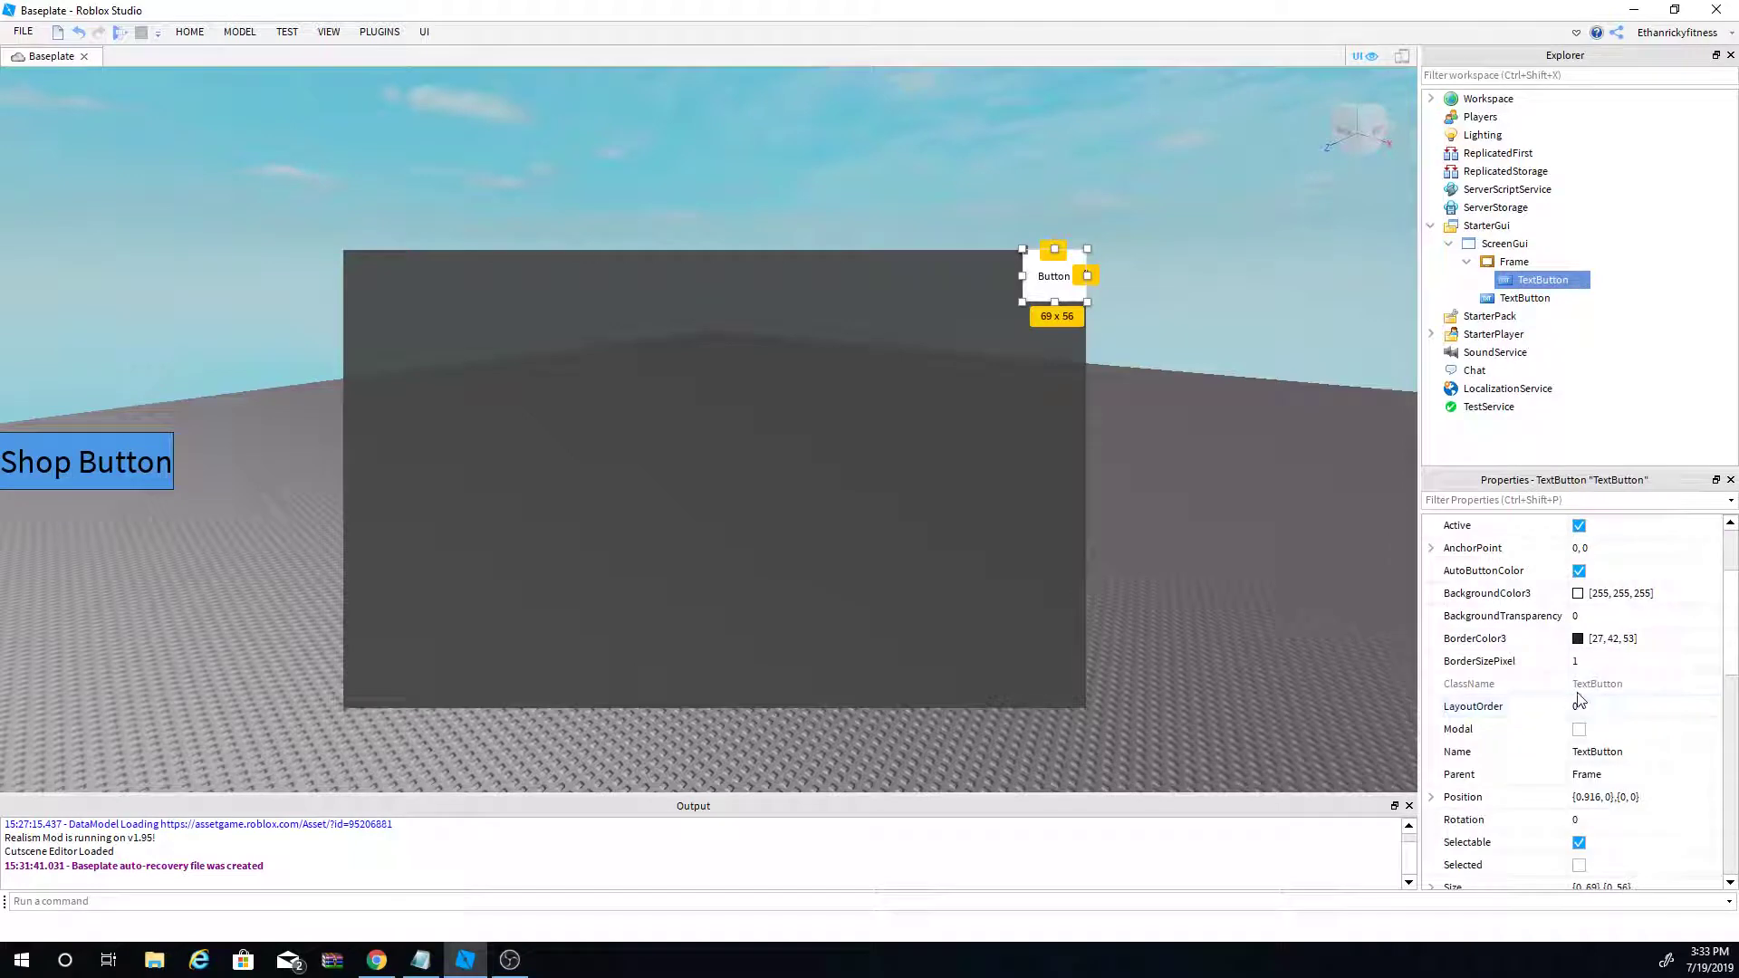
# Step: Set the corner button's BackgroundColor3 to red
pyautogui.click(1578, 593)
pyautogui.click(681, 408)
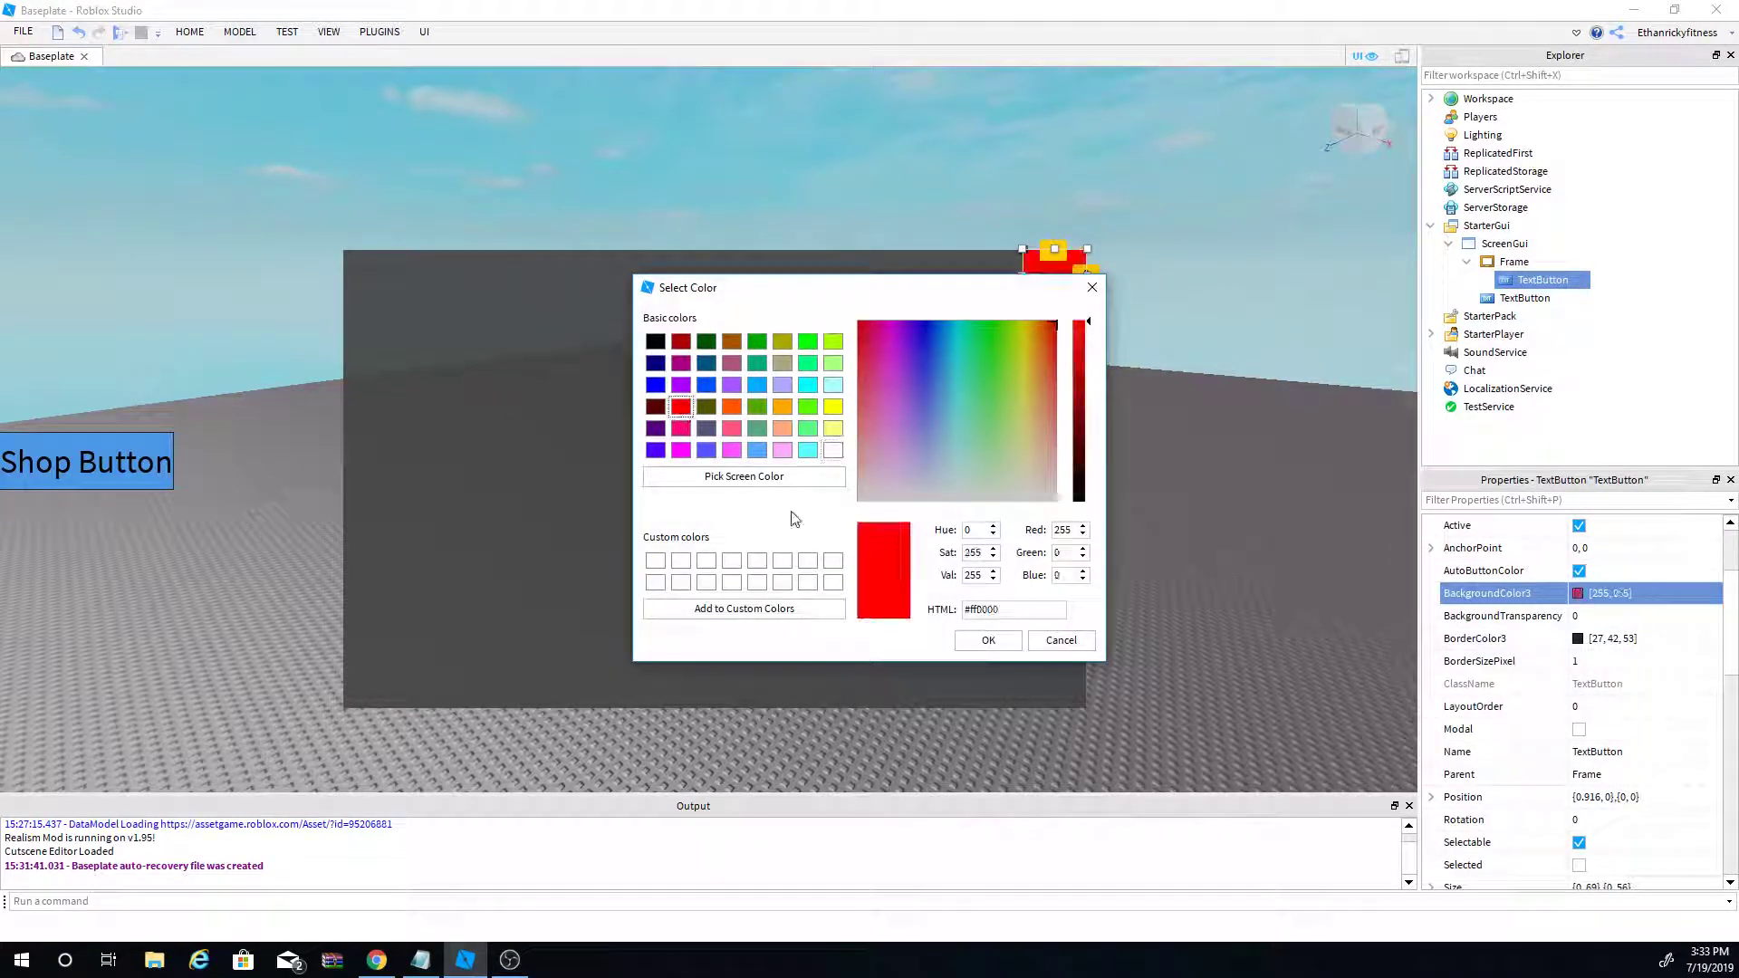
pyautogui.click(988, 640)
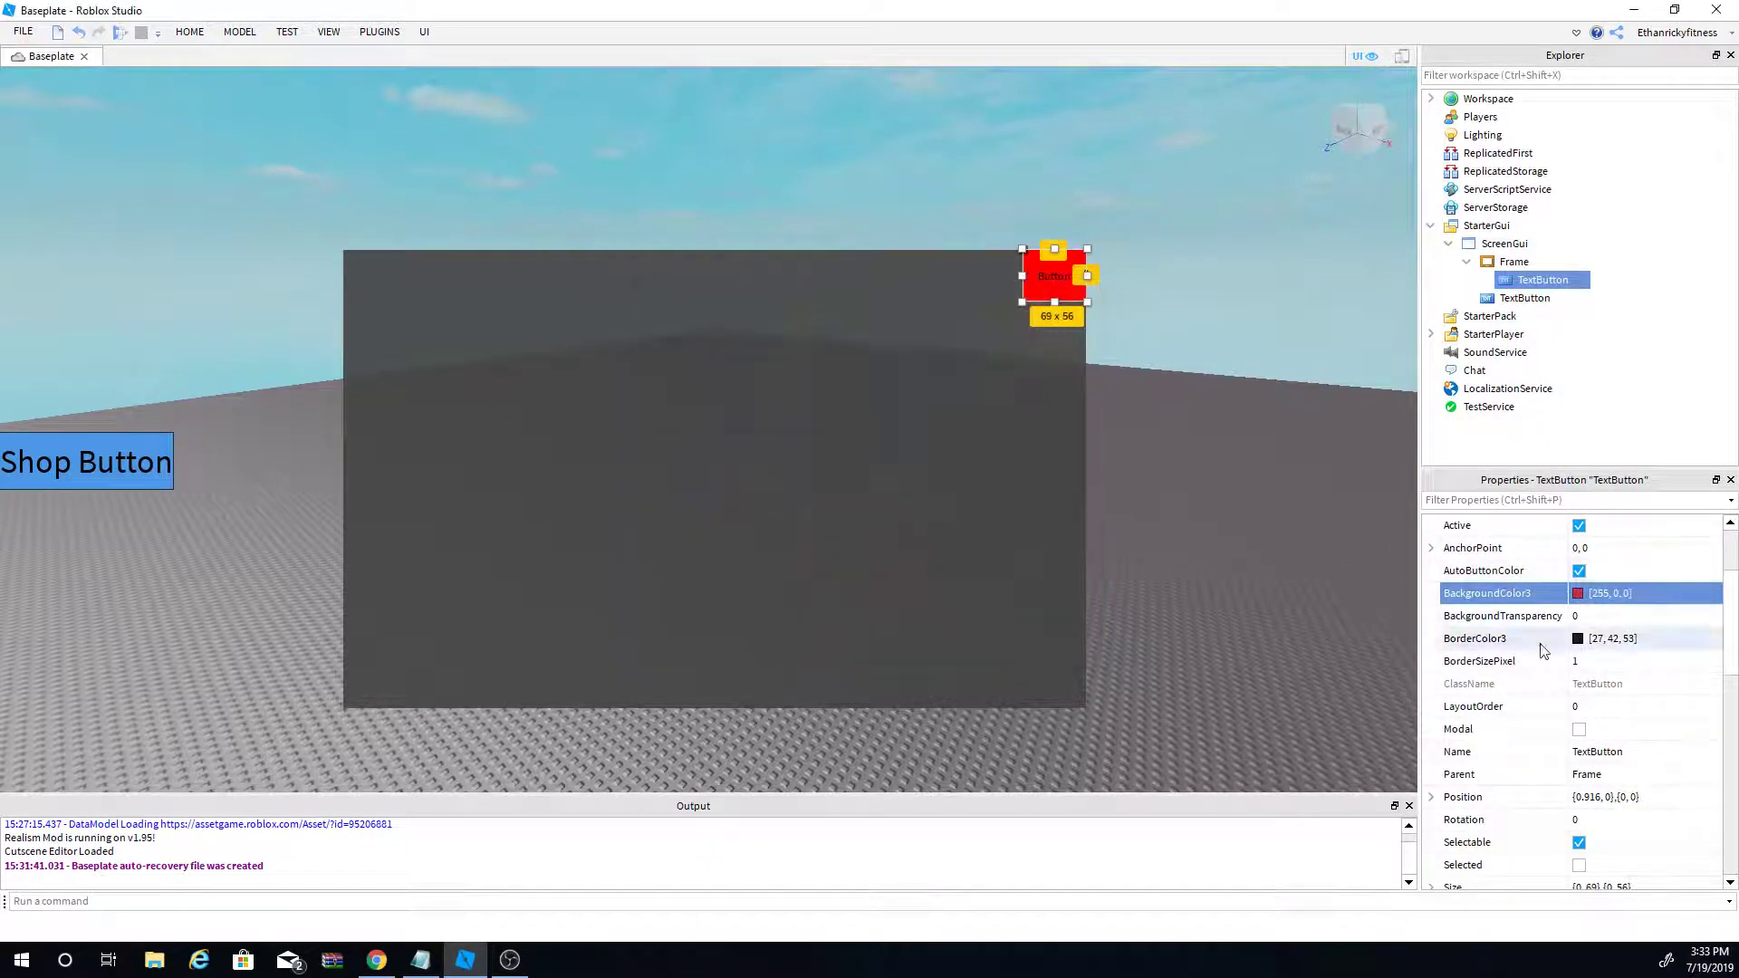
# Step: Change the button's Text from 'Button' to 'X' and turn on TextScaled
pyautogui.scroll(-7, 1549, 648)
pyautogui.click(1651, 730)
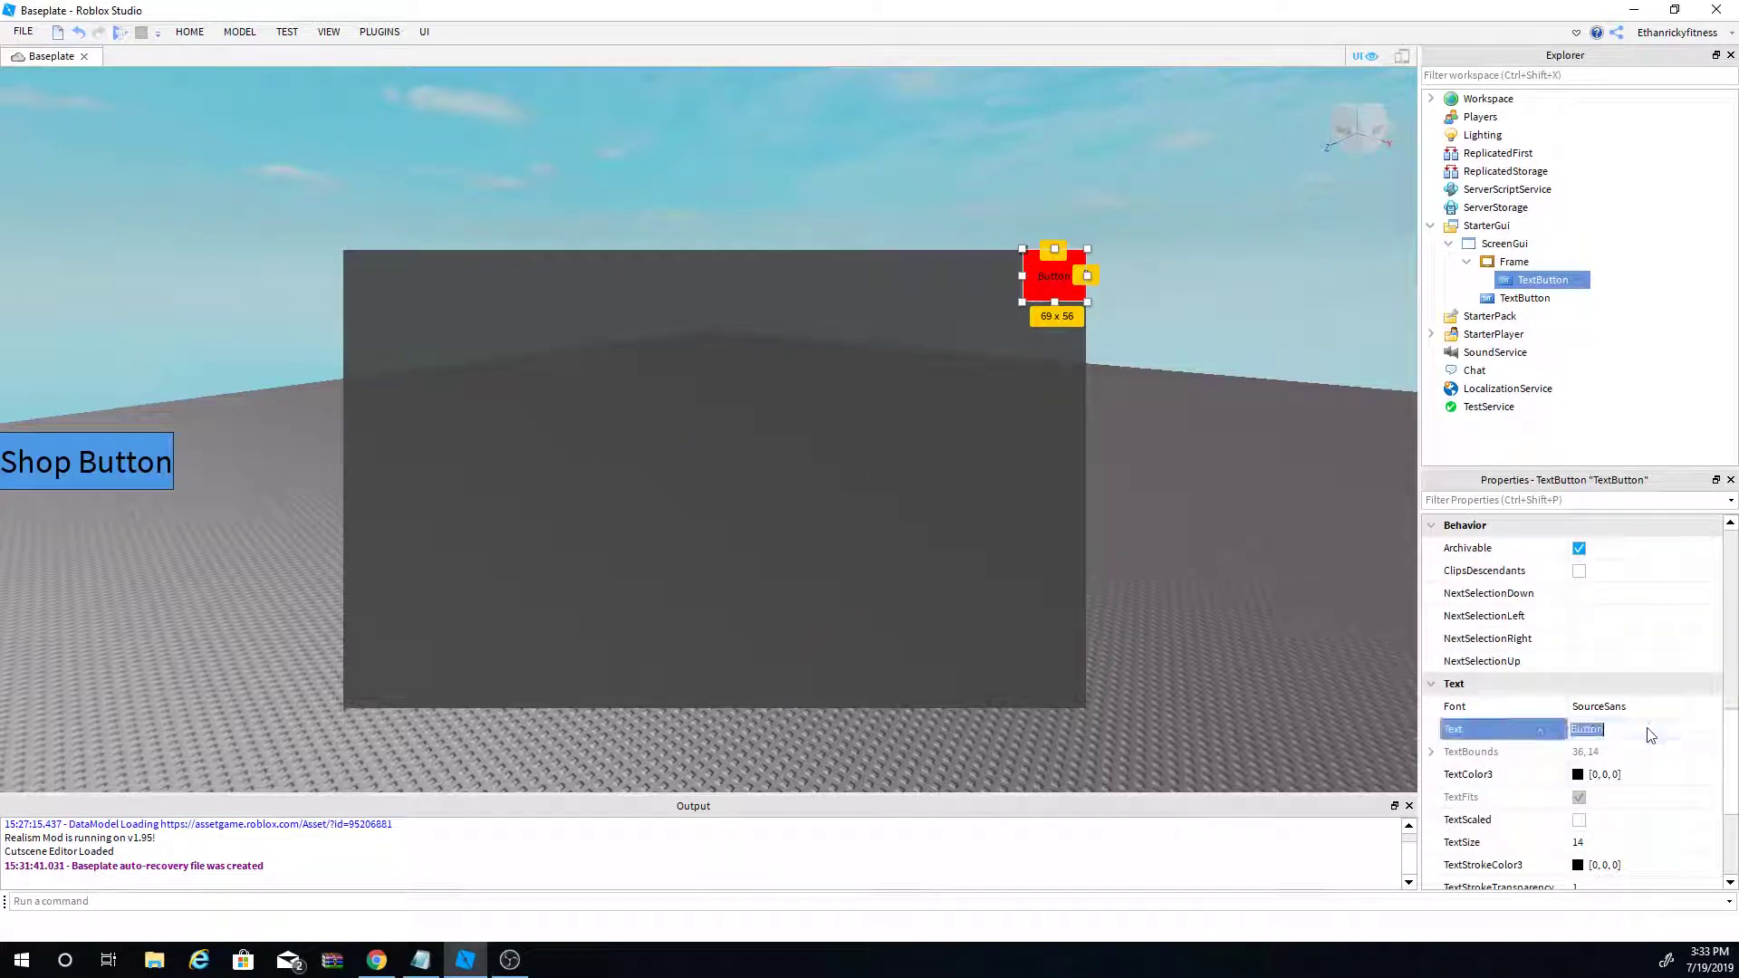
pyautogui.press('BackSpace')
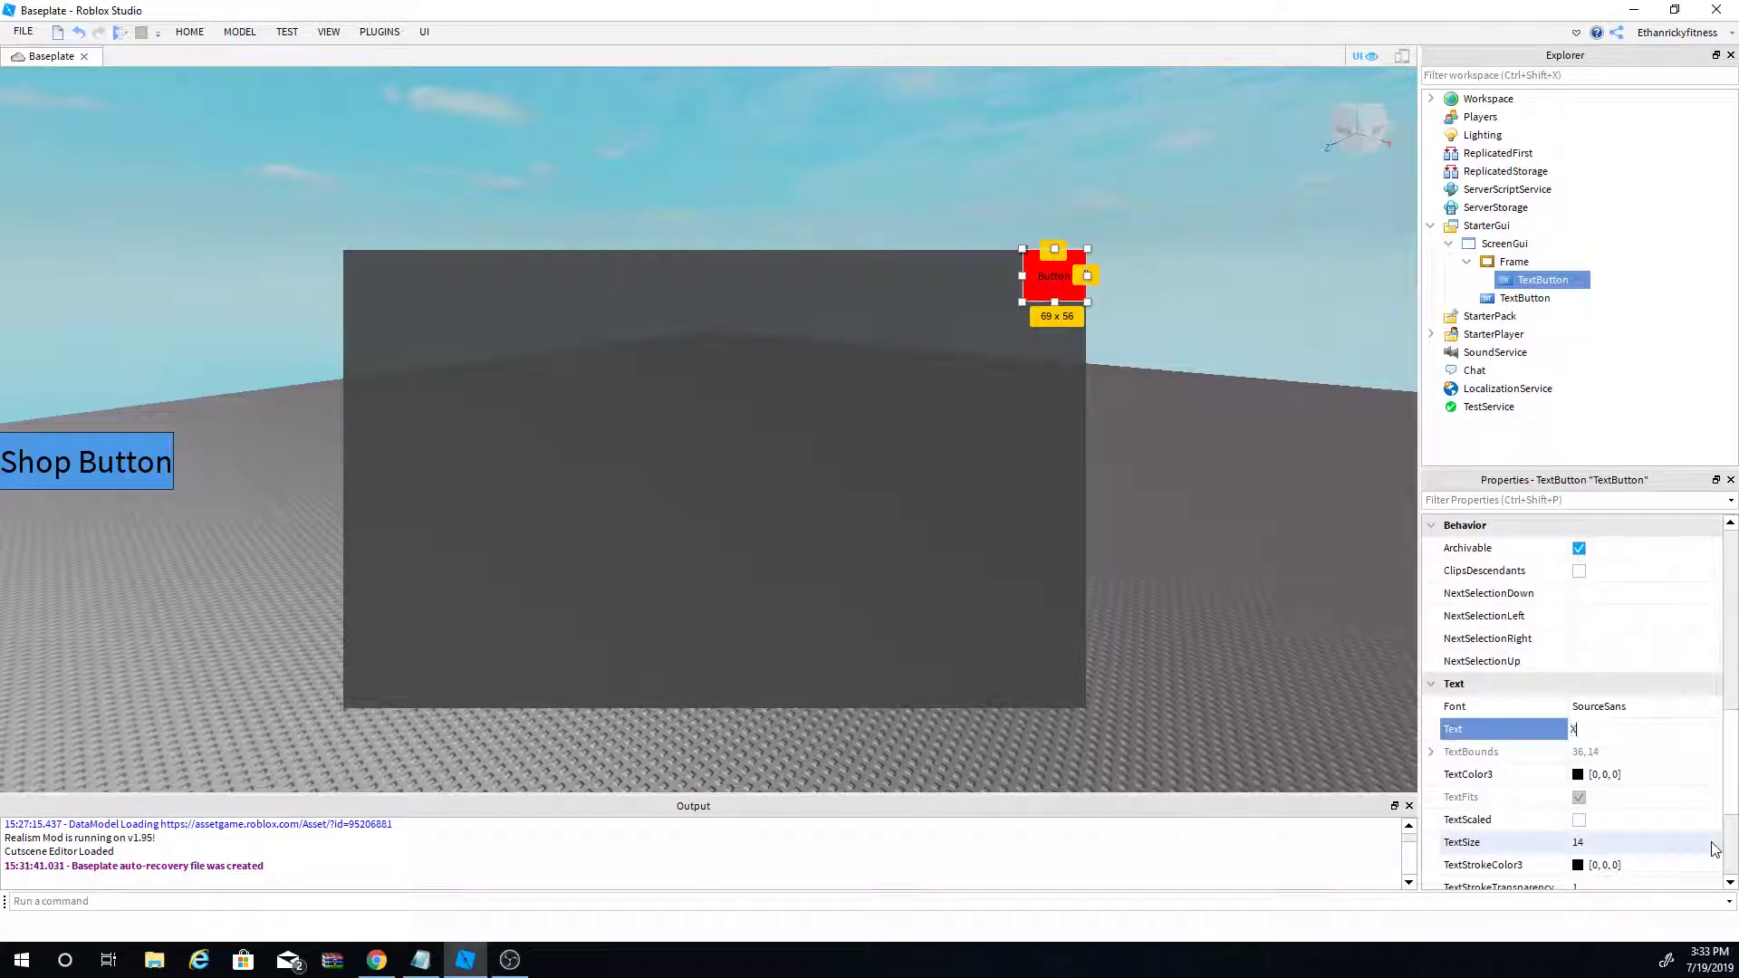
pyautogui.press('Return')
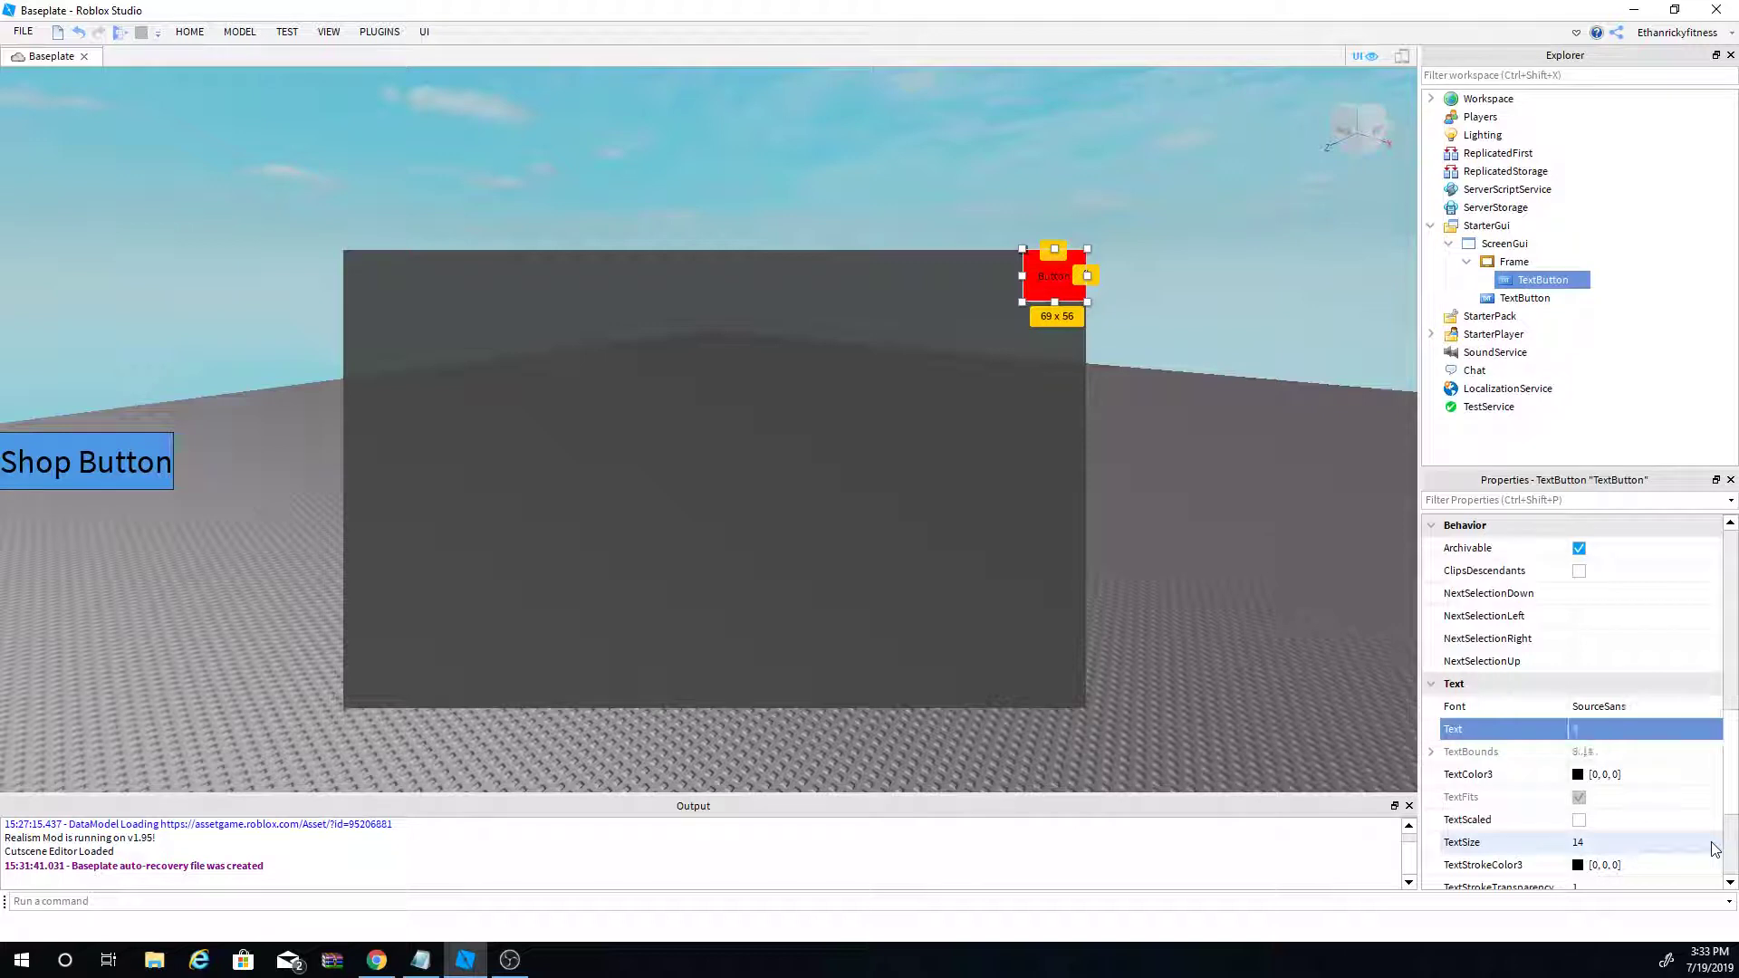
pyautogui.click(1672, 728)
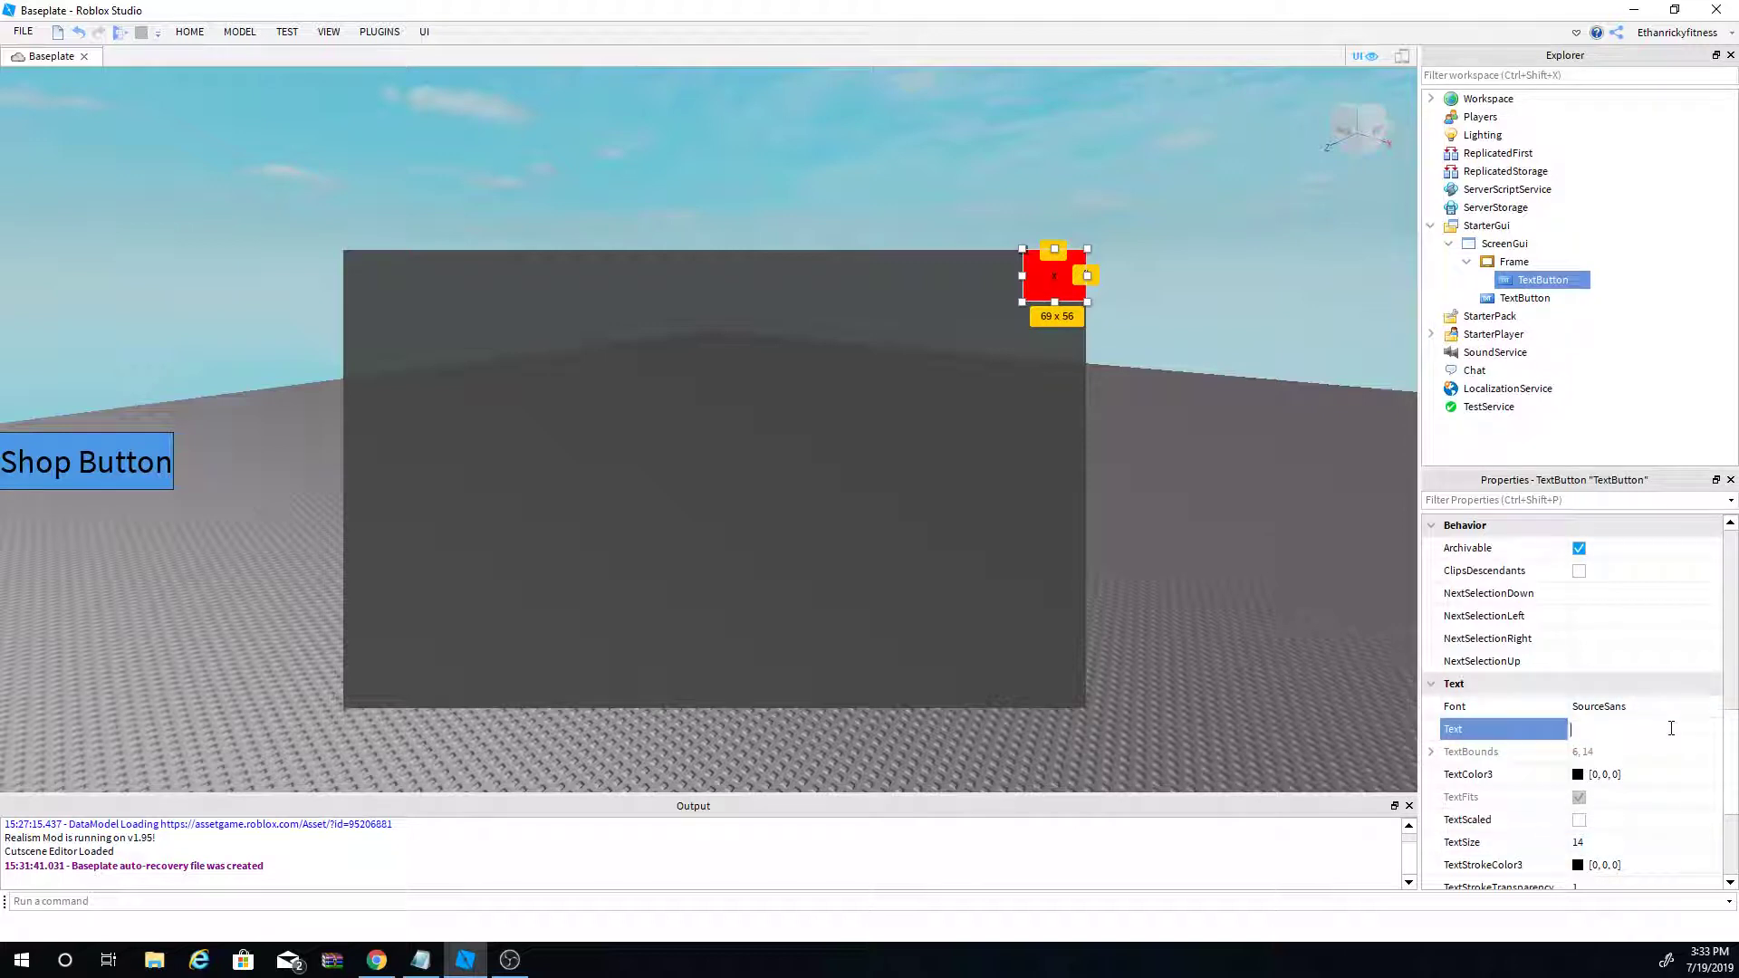
pyautogui.press('Return')
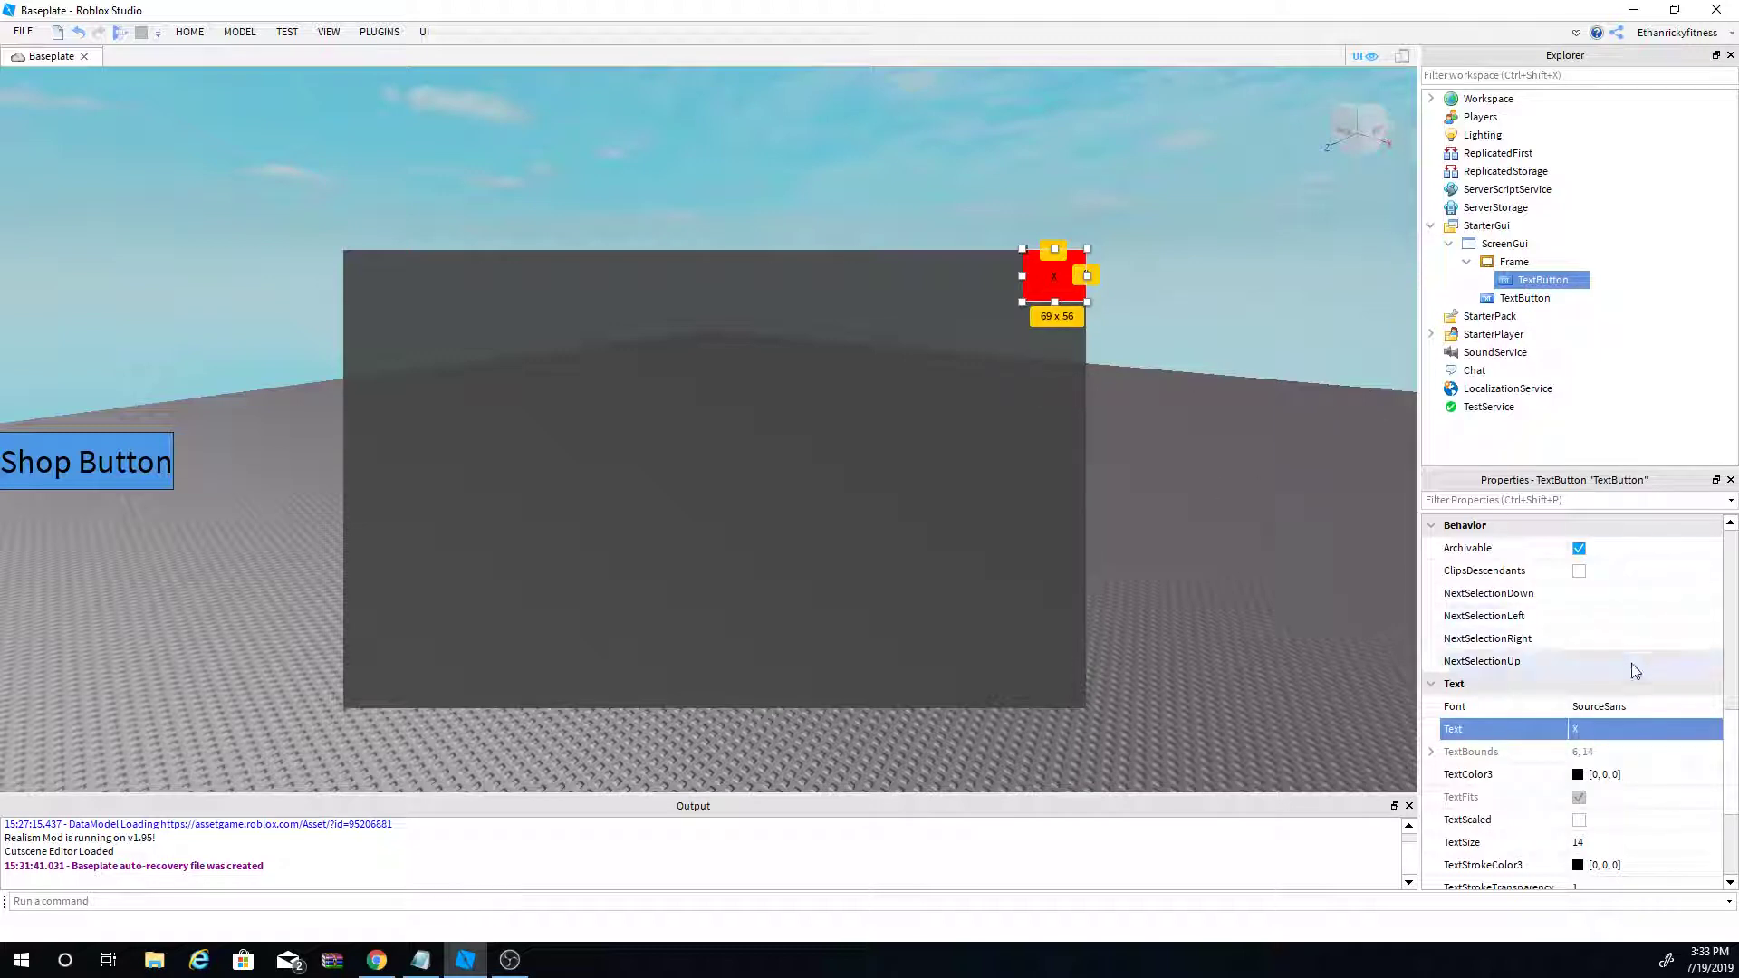
pyautogui.scroll(-1, 1636, 670)
pyautogui.click(1578, 753)
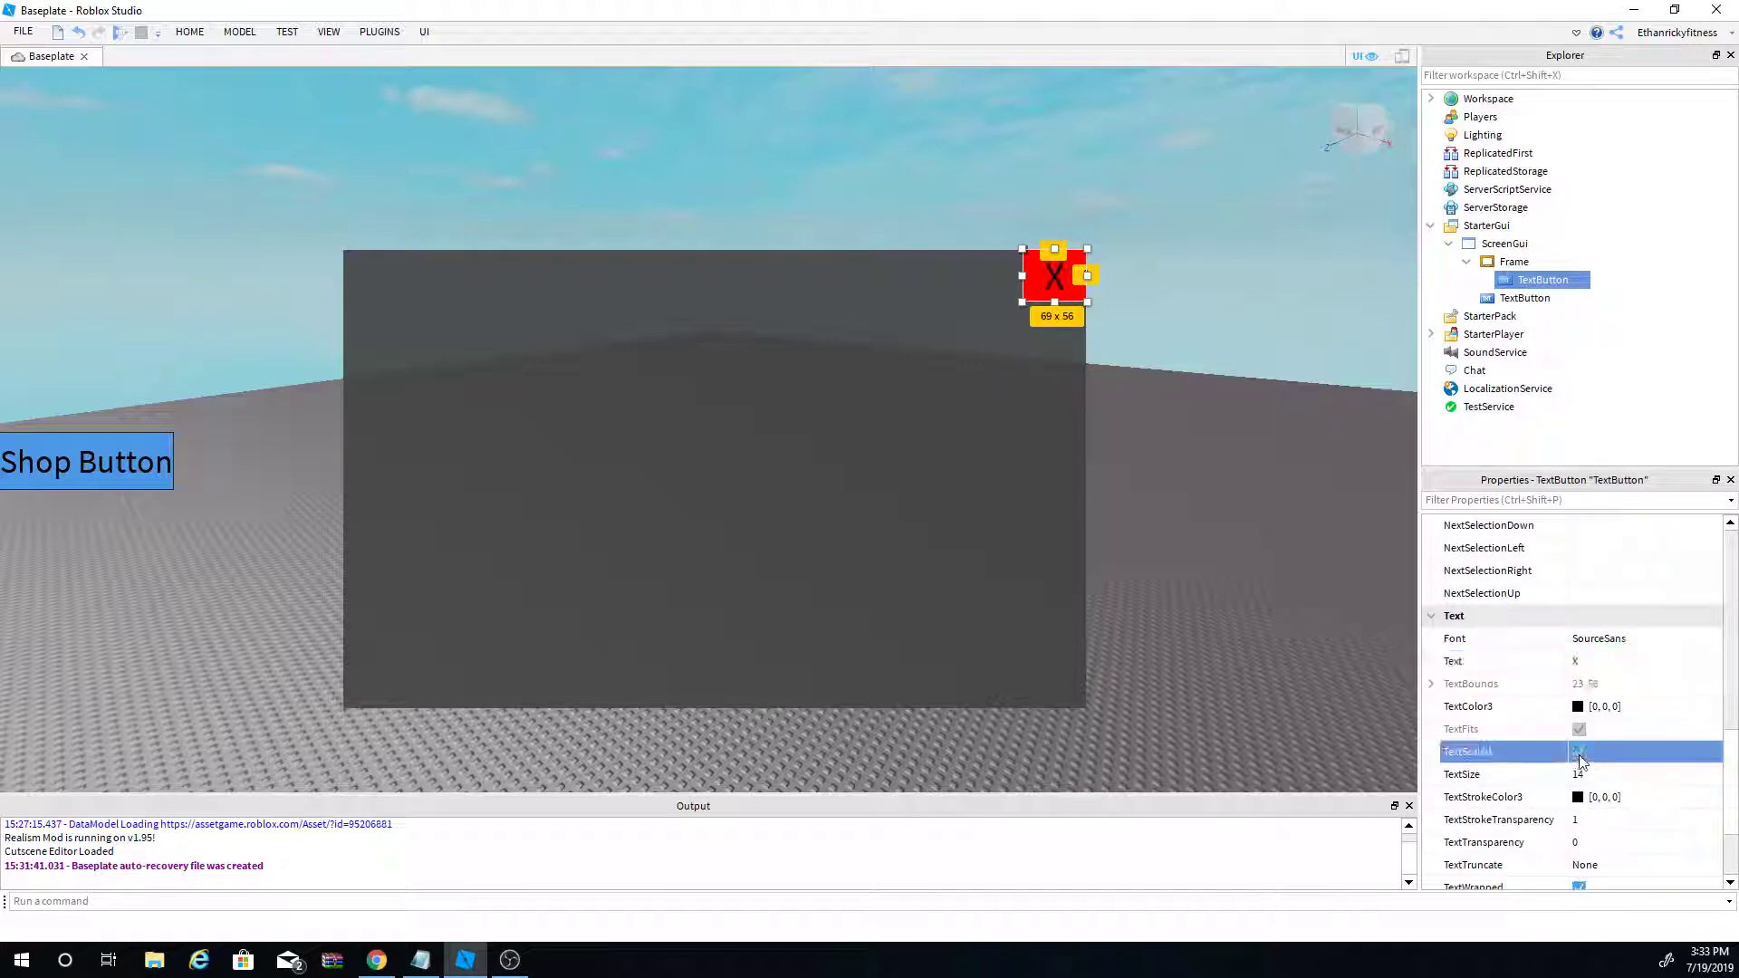
# Step: Turn off TextScaled and set the X button's TextSize to 67
pyautogui.click(1578, 753)
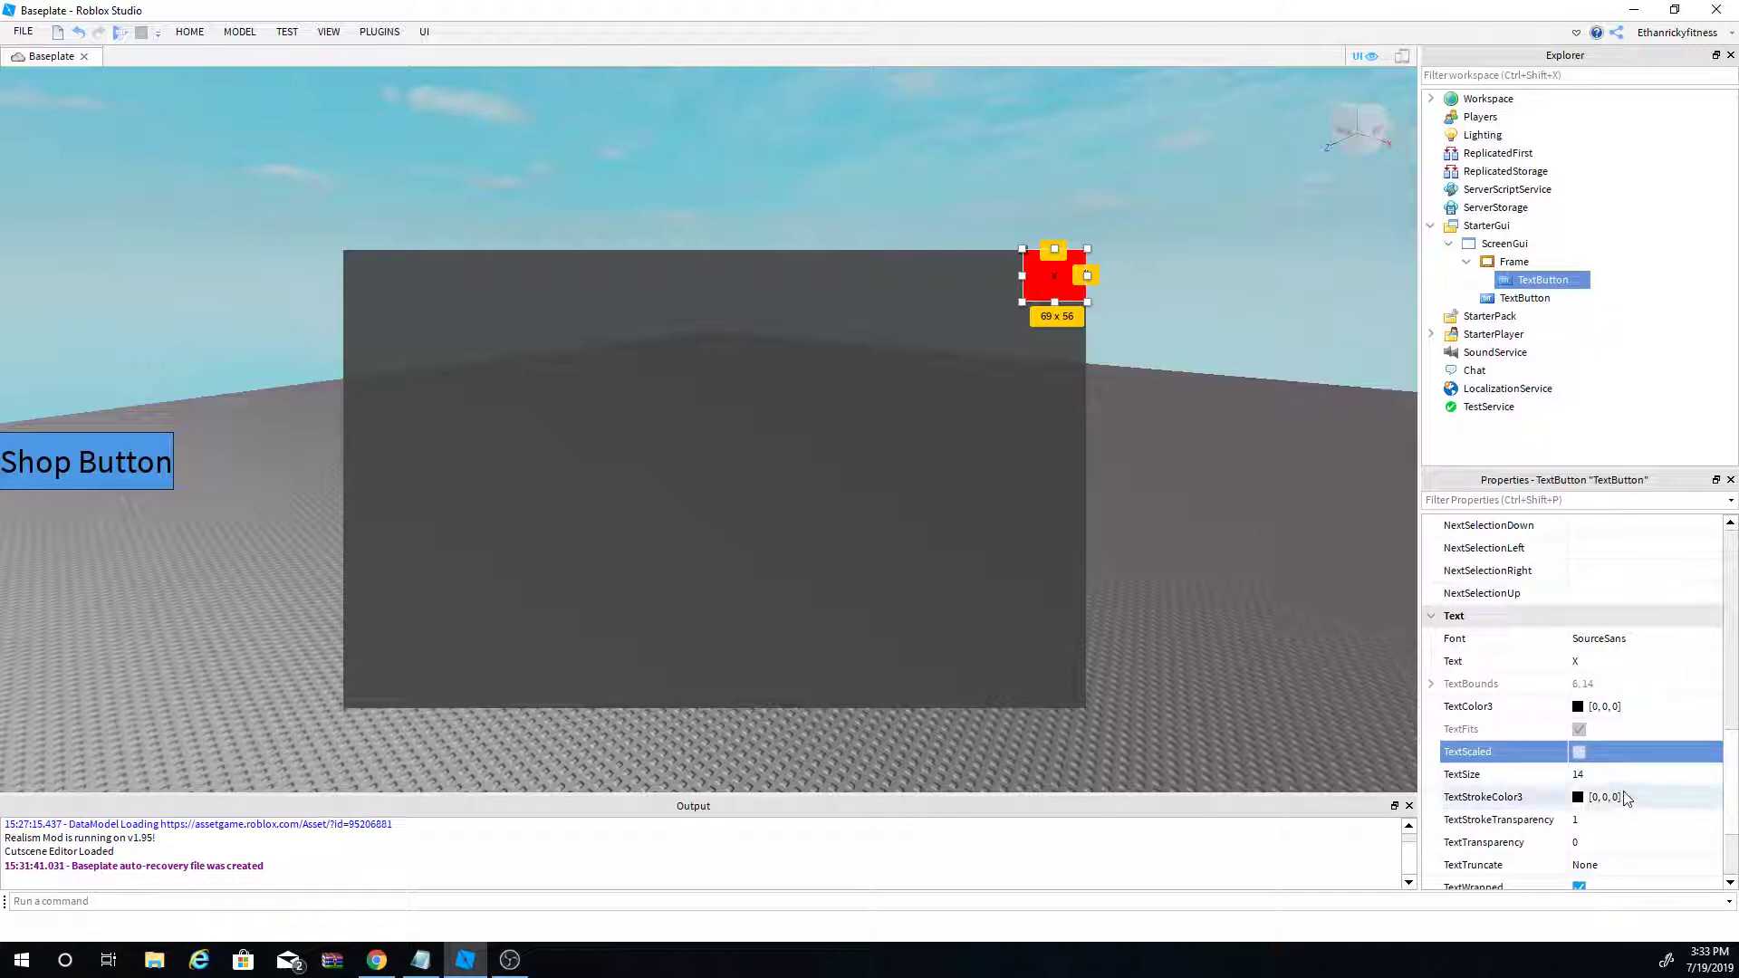
pyautogui.click(1615, 779)
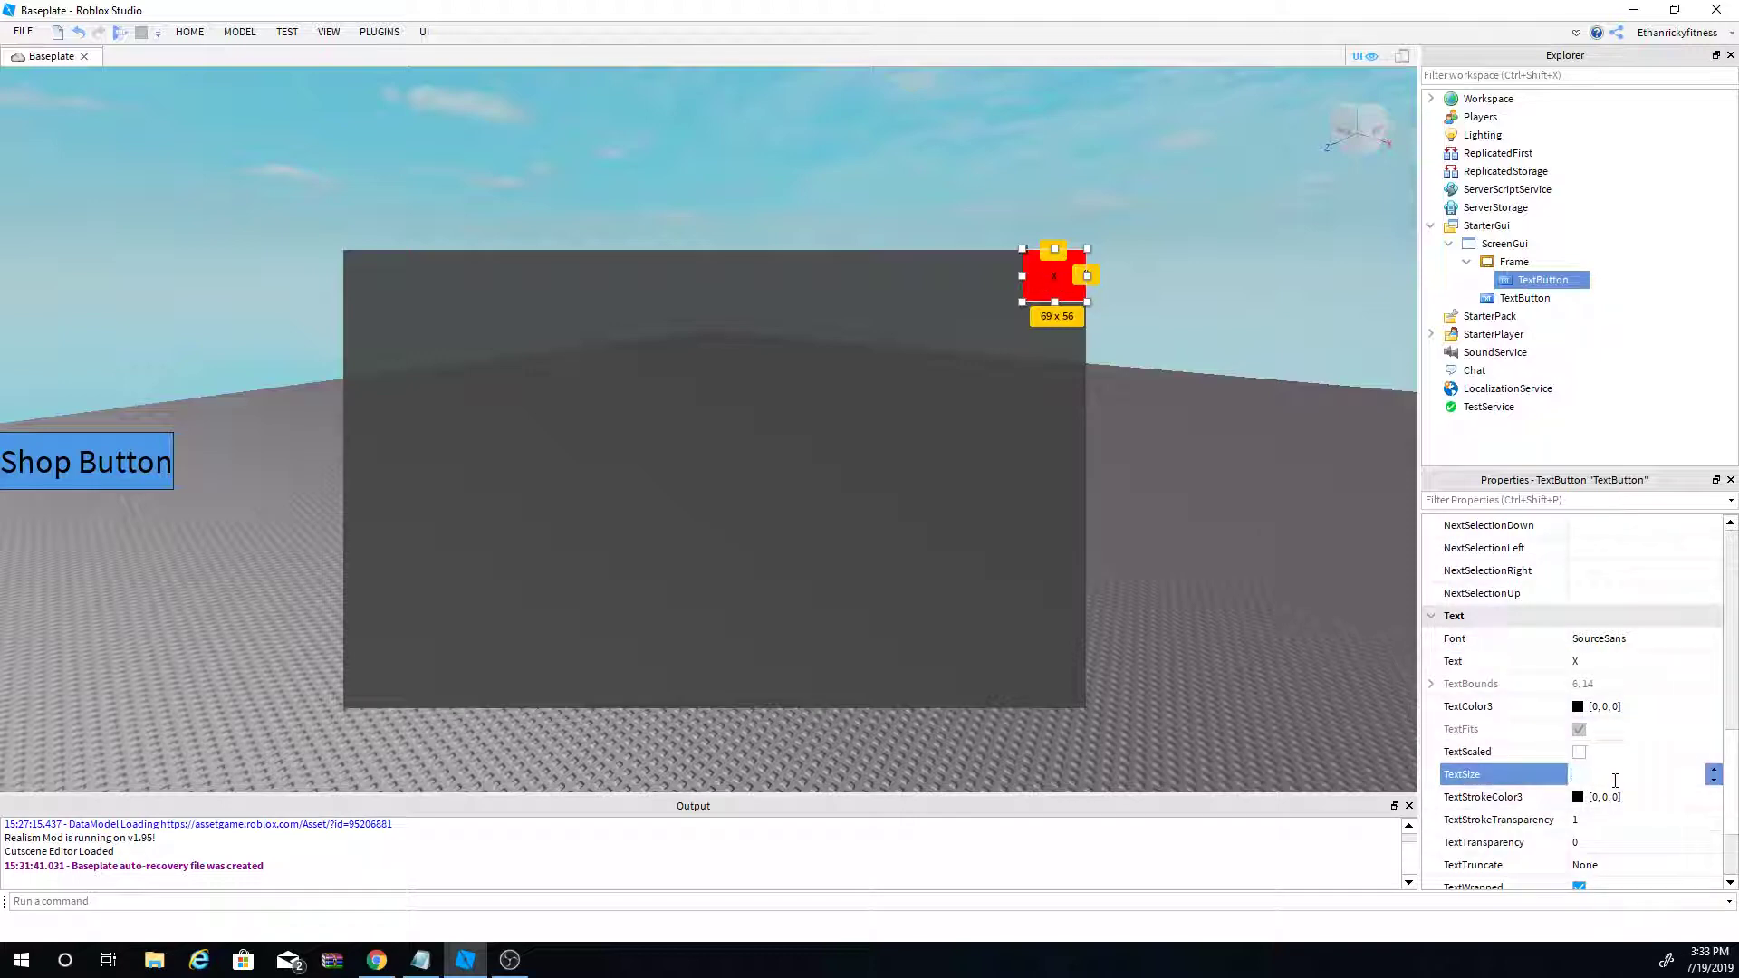
pyautogui.write('34')
pyautogui.press('Return')
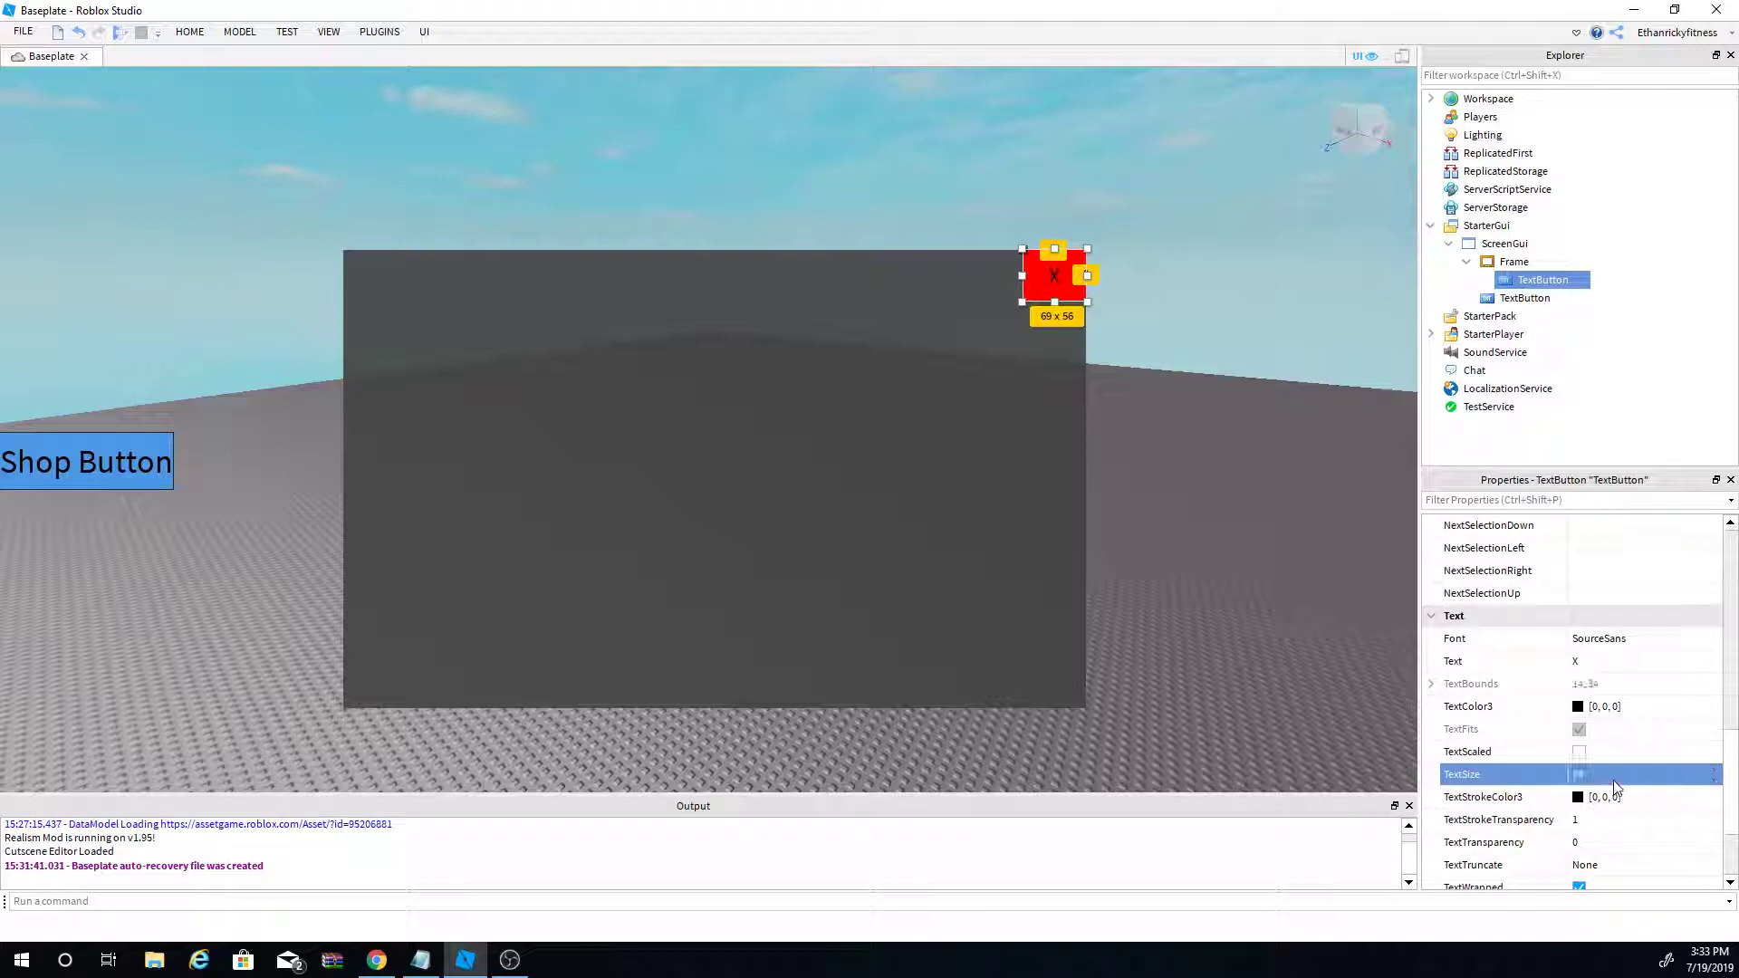
pyautogui.click(1614, 779)
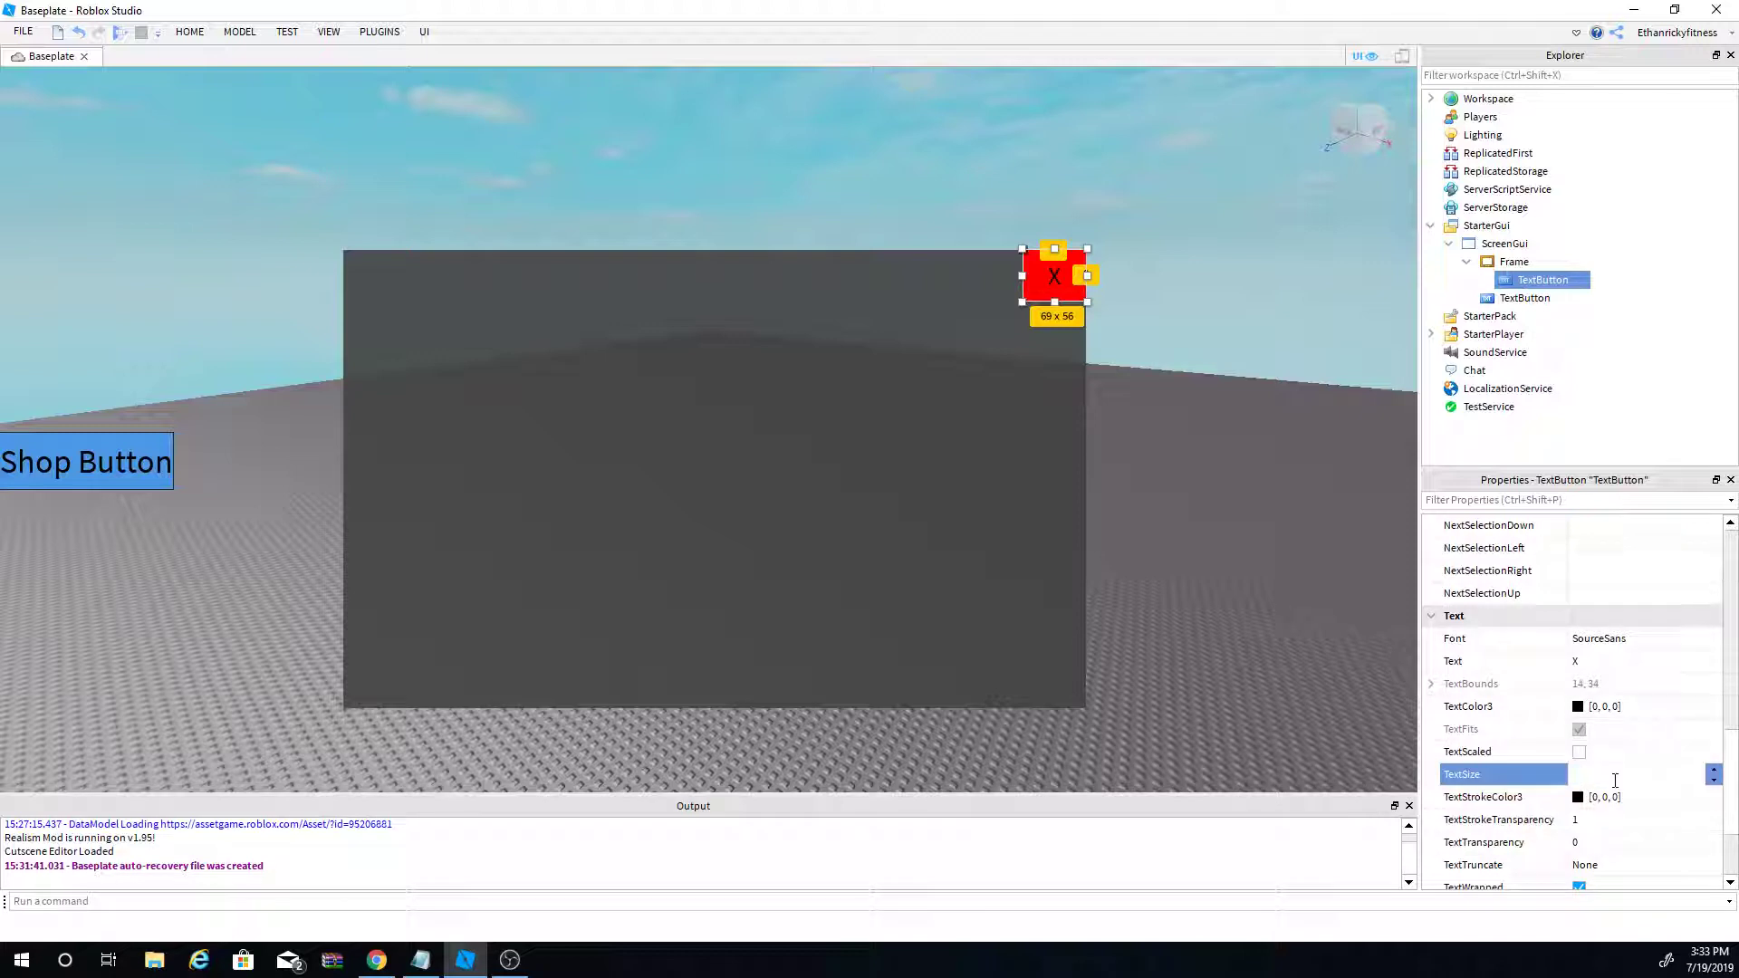
pyautogui.write('67')
pyautogui.press('Return')
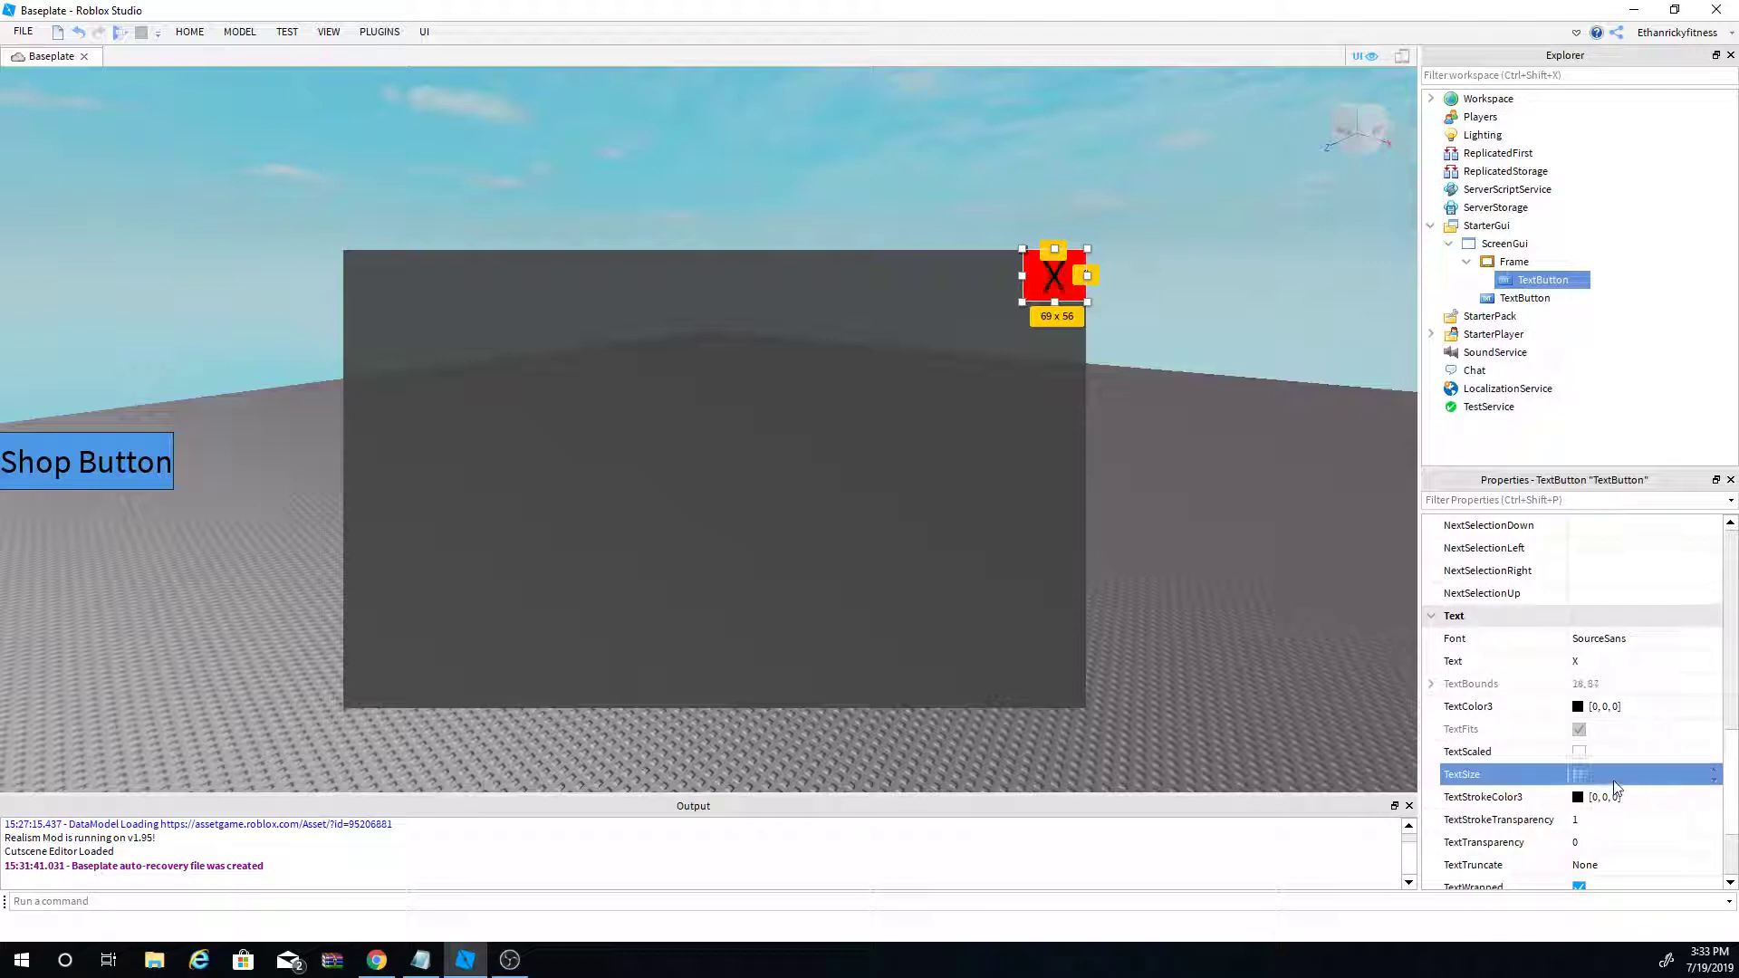
pyautogui.click(1268, 543)
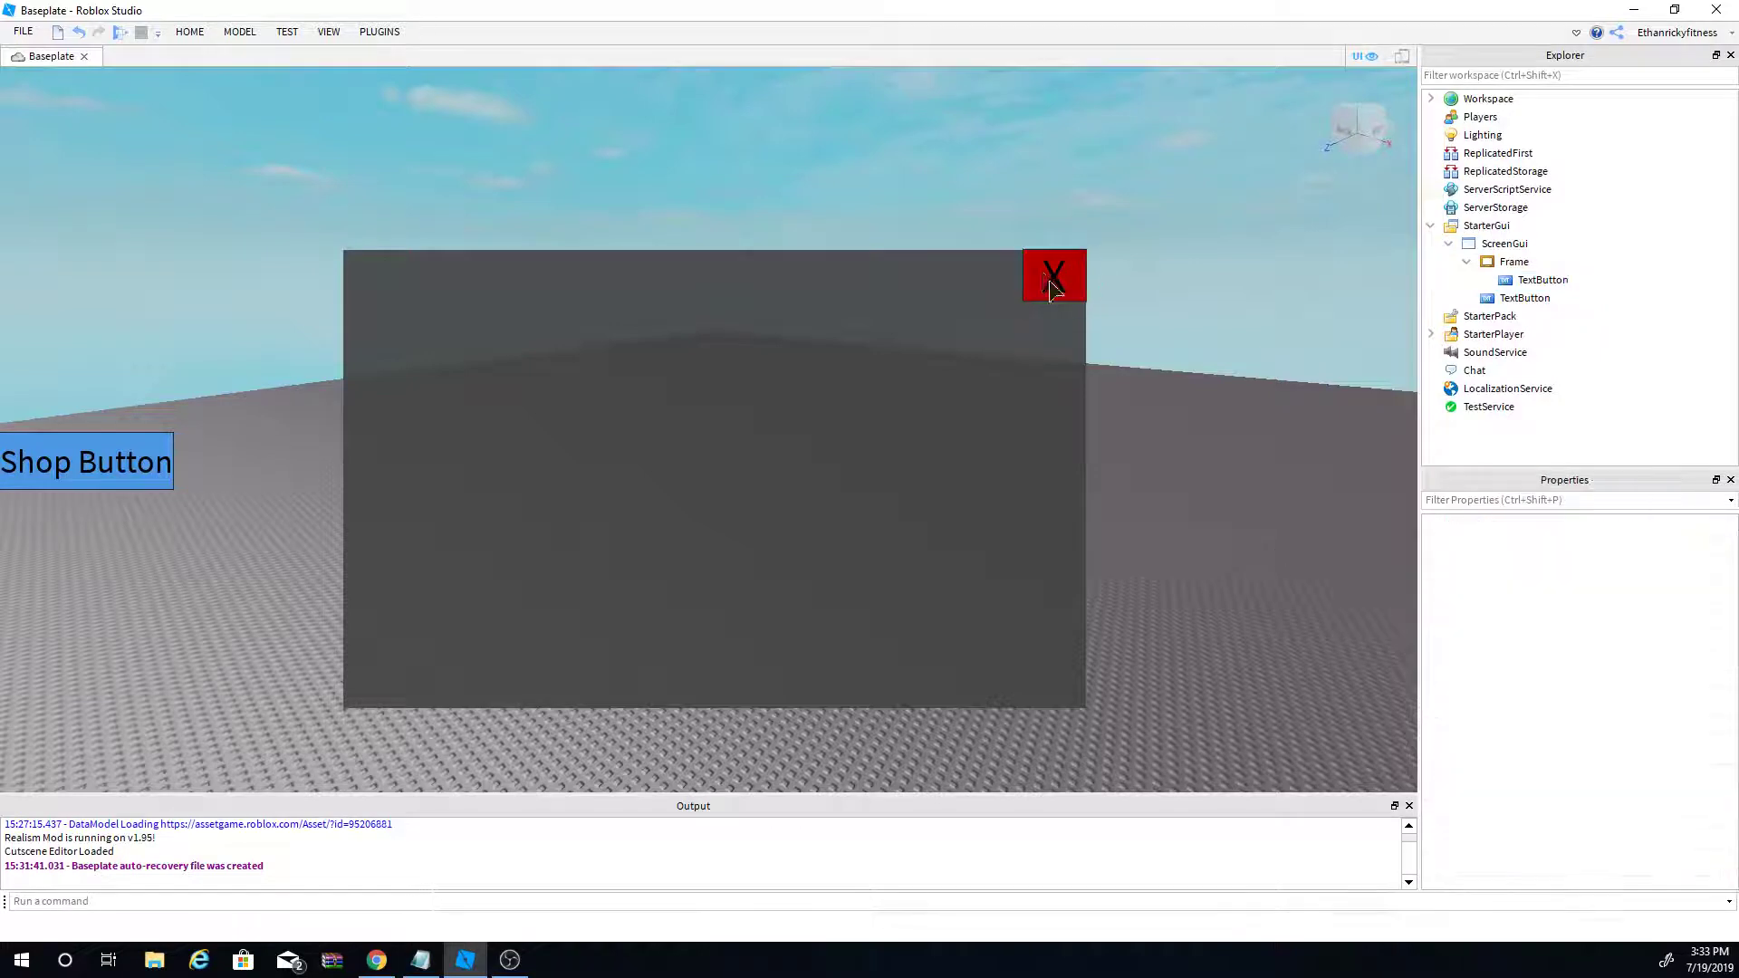
pyautogui.scroll(5, 1266, 486)
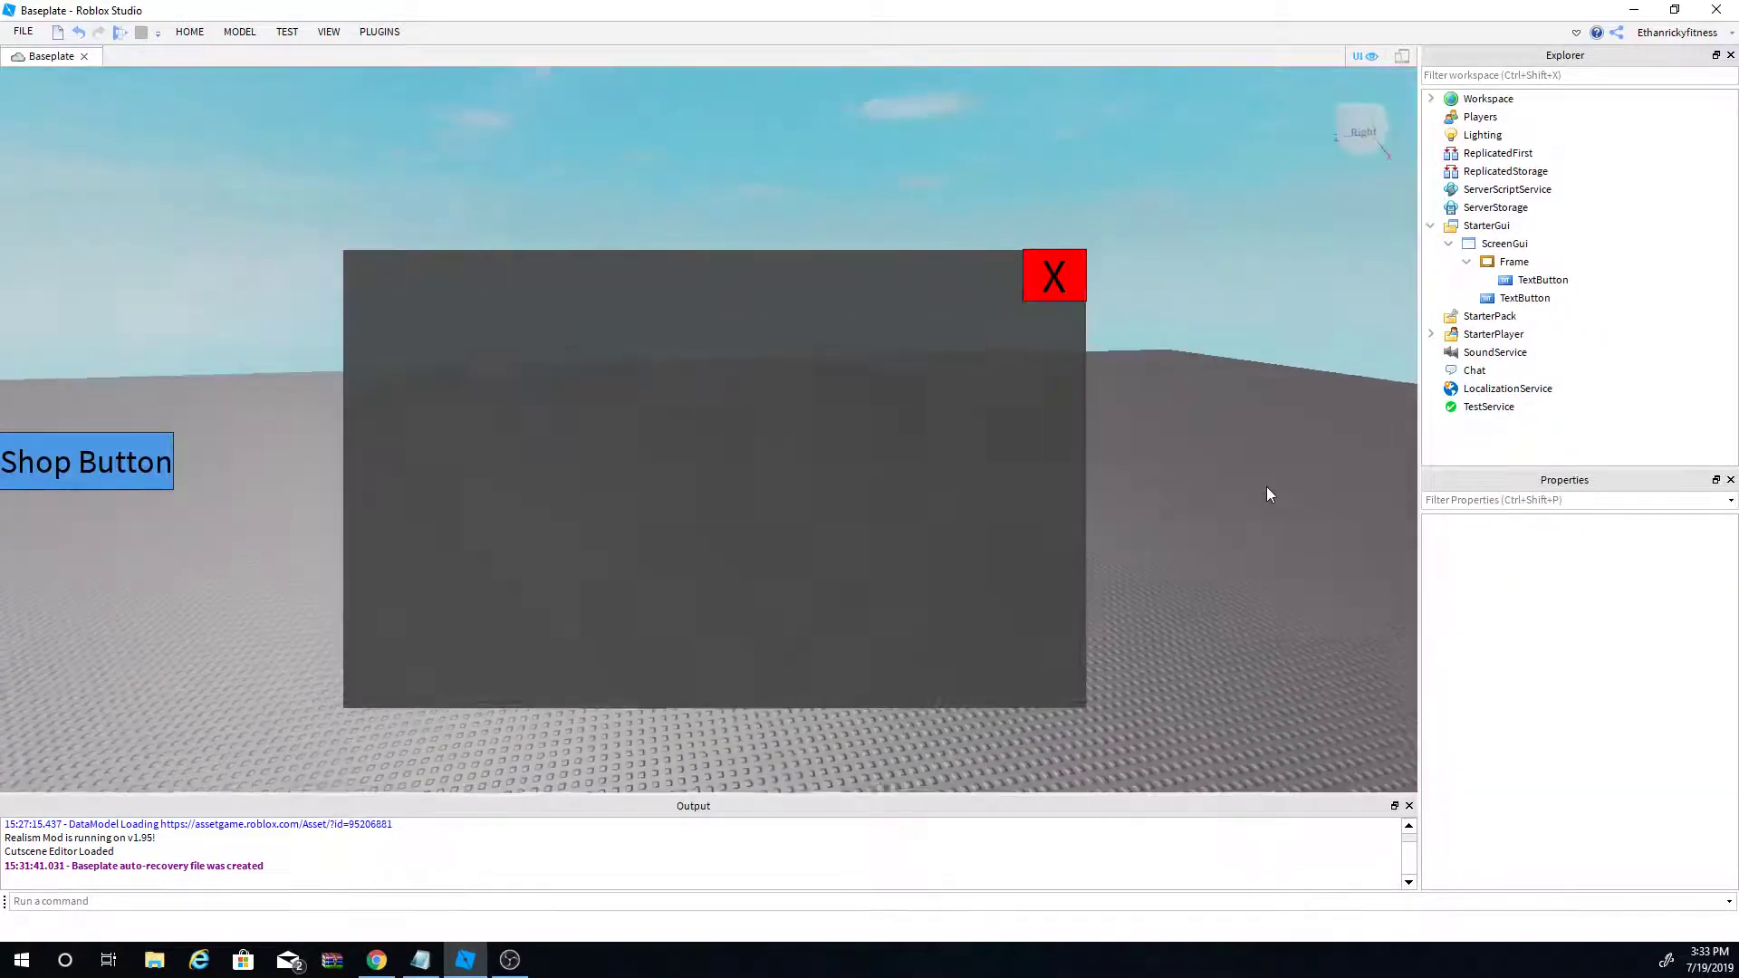
pyautogui.scroll(2, 1266, 486)
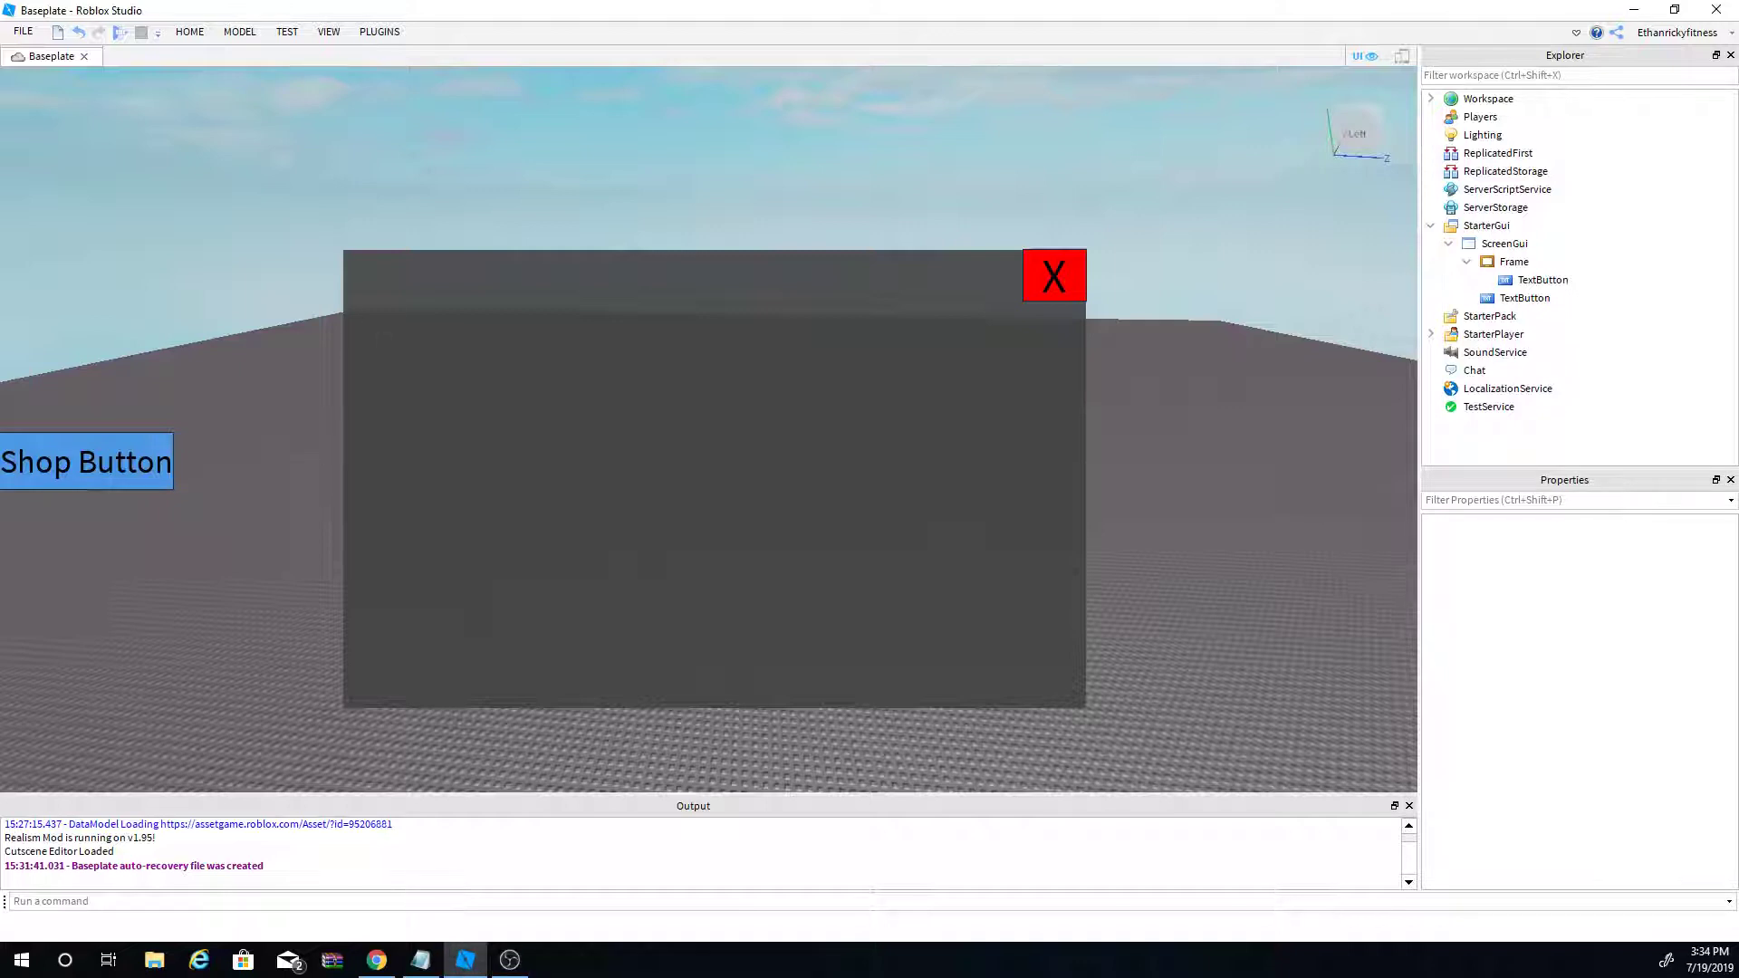
# Step: Insert a LocalScript into the Shop Button
pyautogui.hotkey('alt', 'Tab')
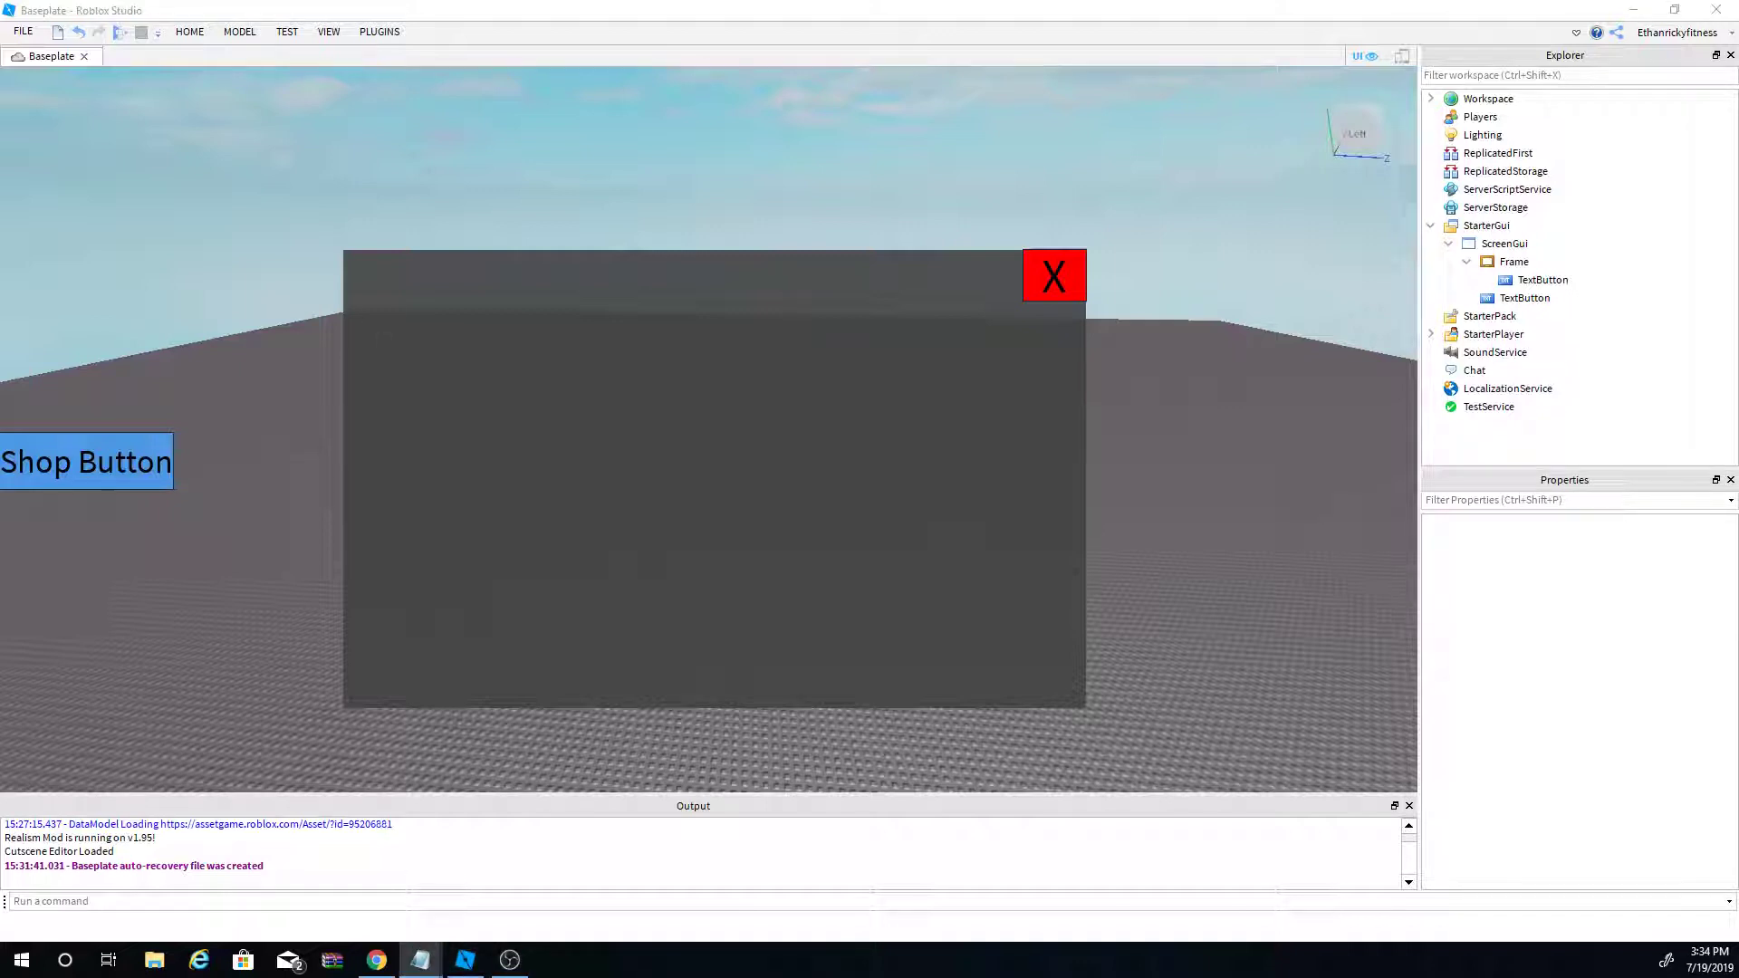
pyautogui.click(1468, 262)
pyautogui.click(1525, 280)
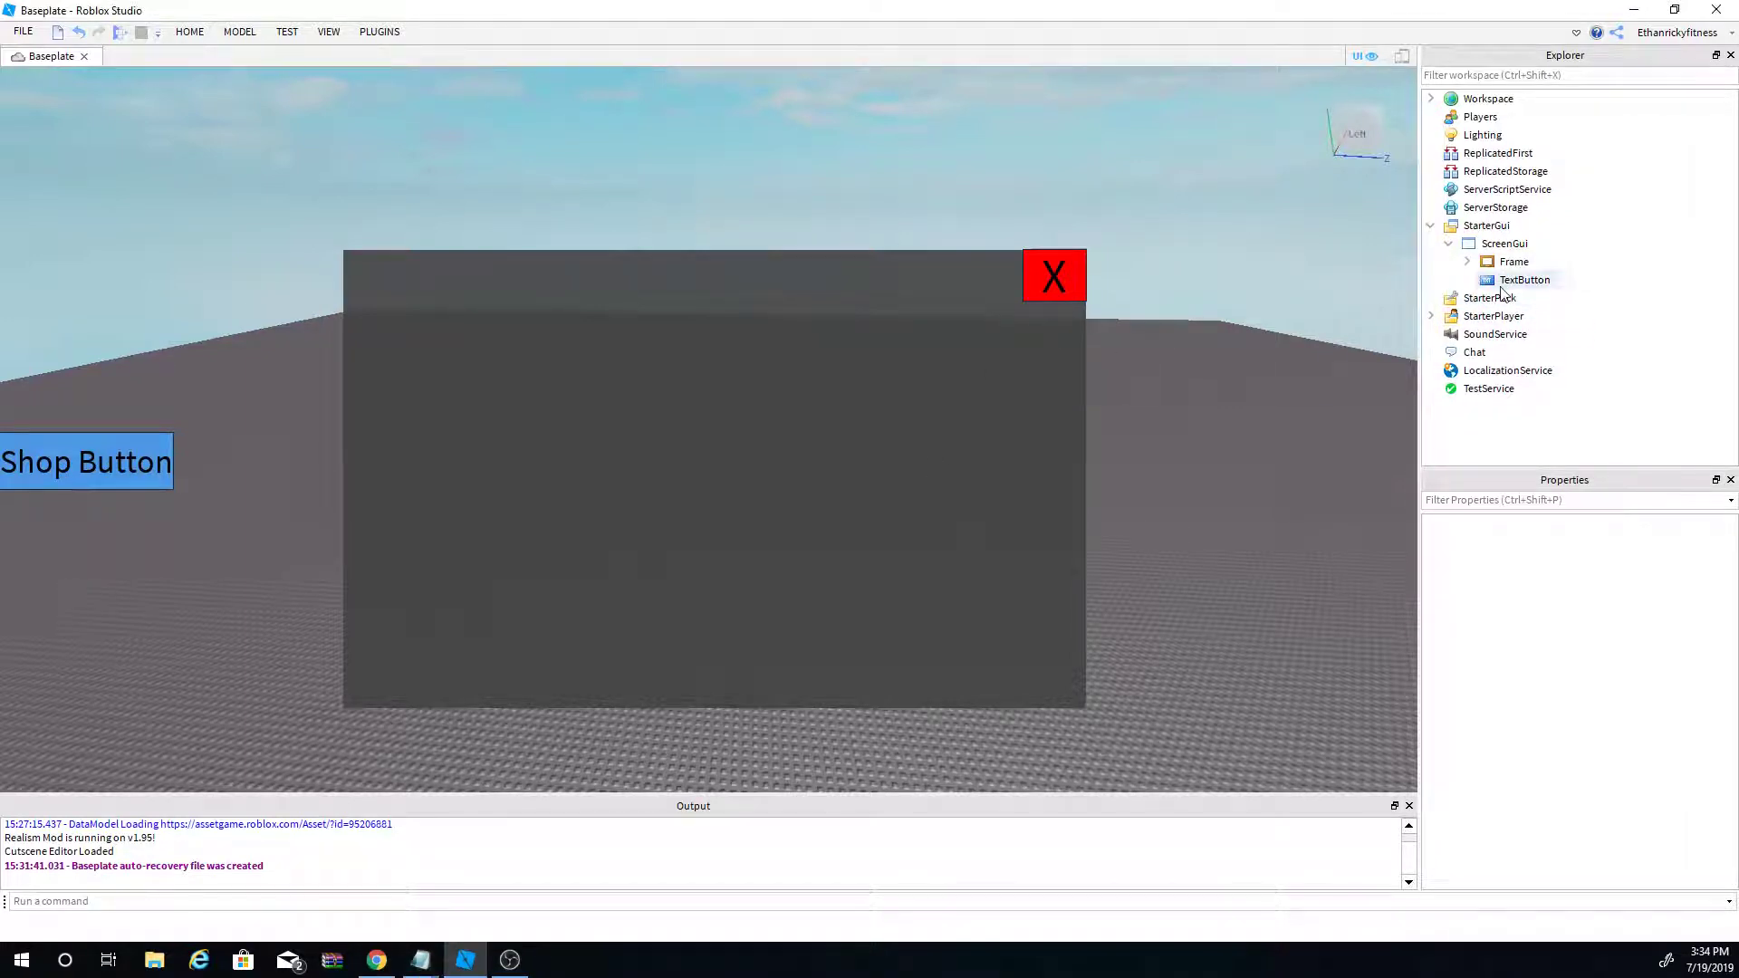
pyautogui.click(1562, 280)
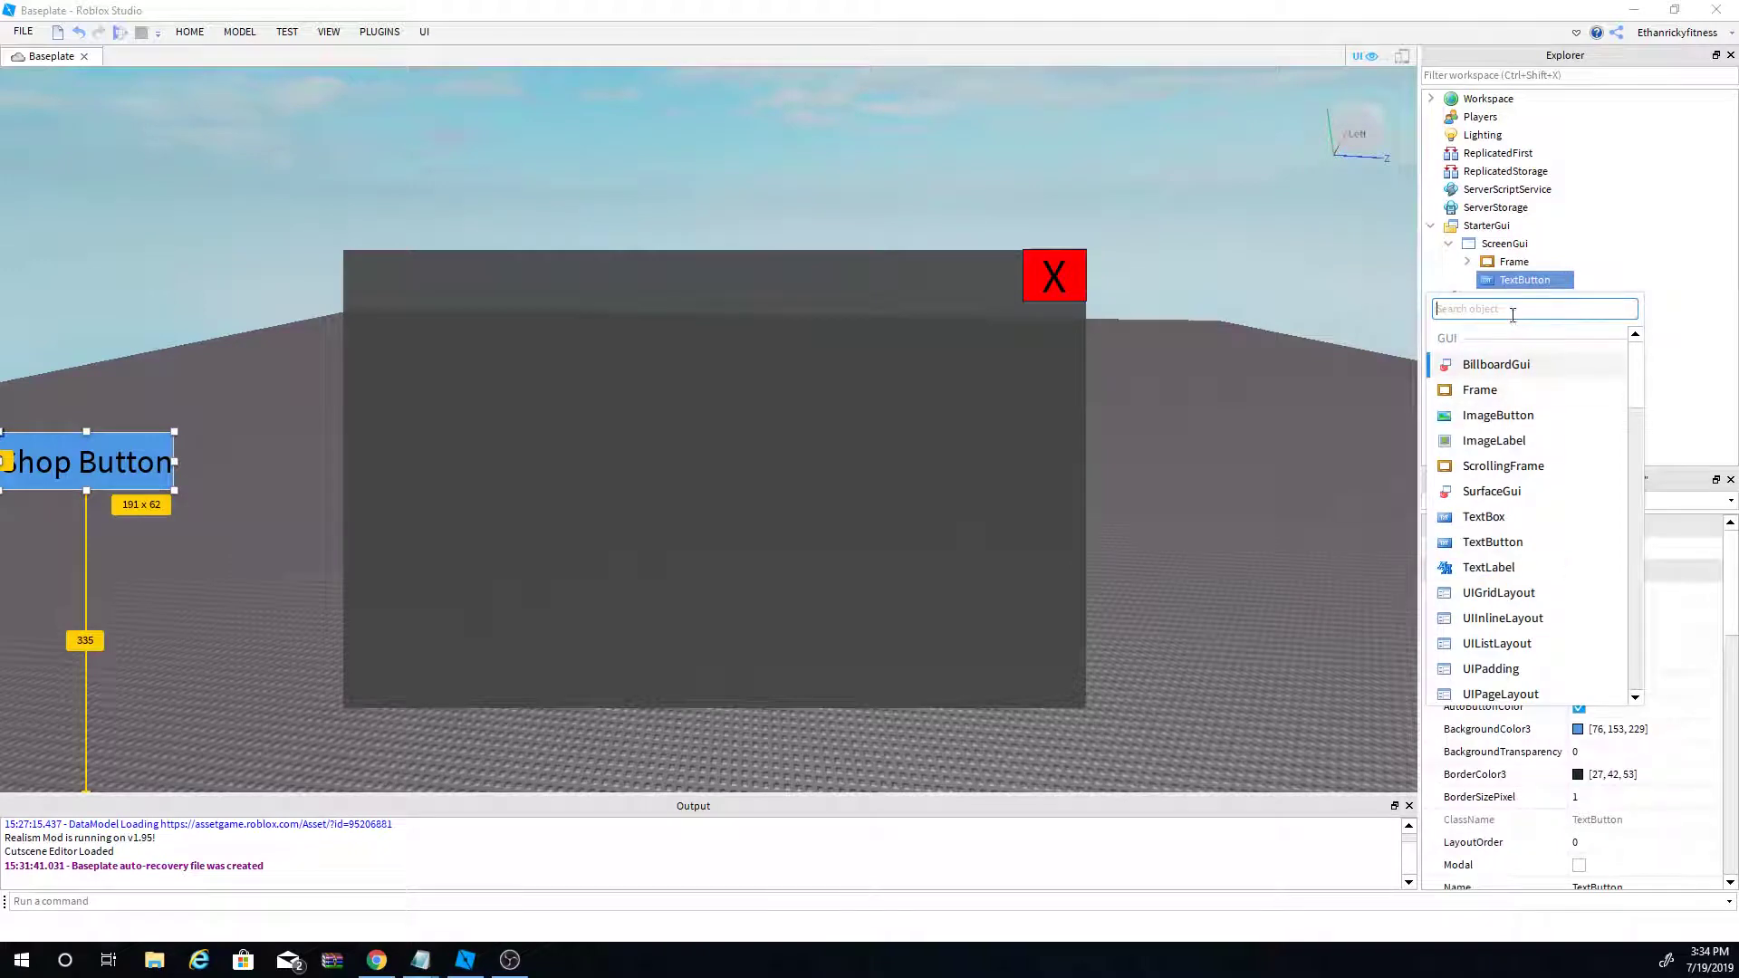
pyautogui.write('loca')
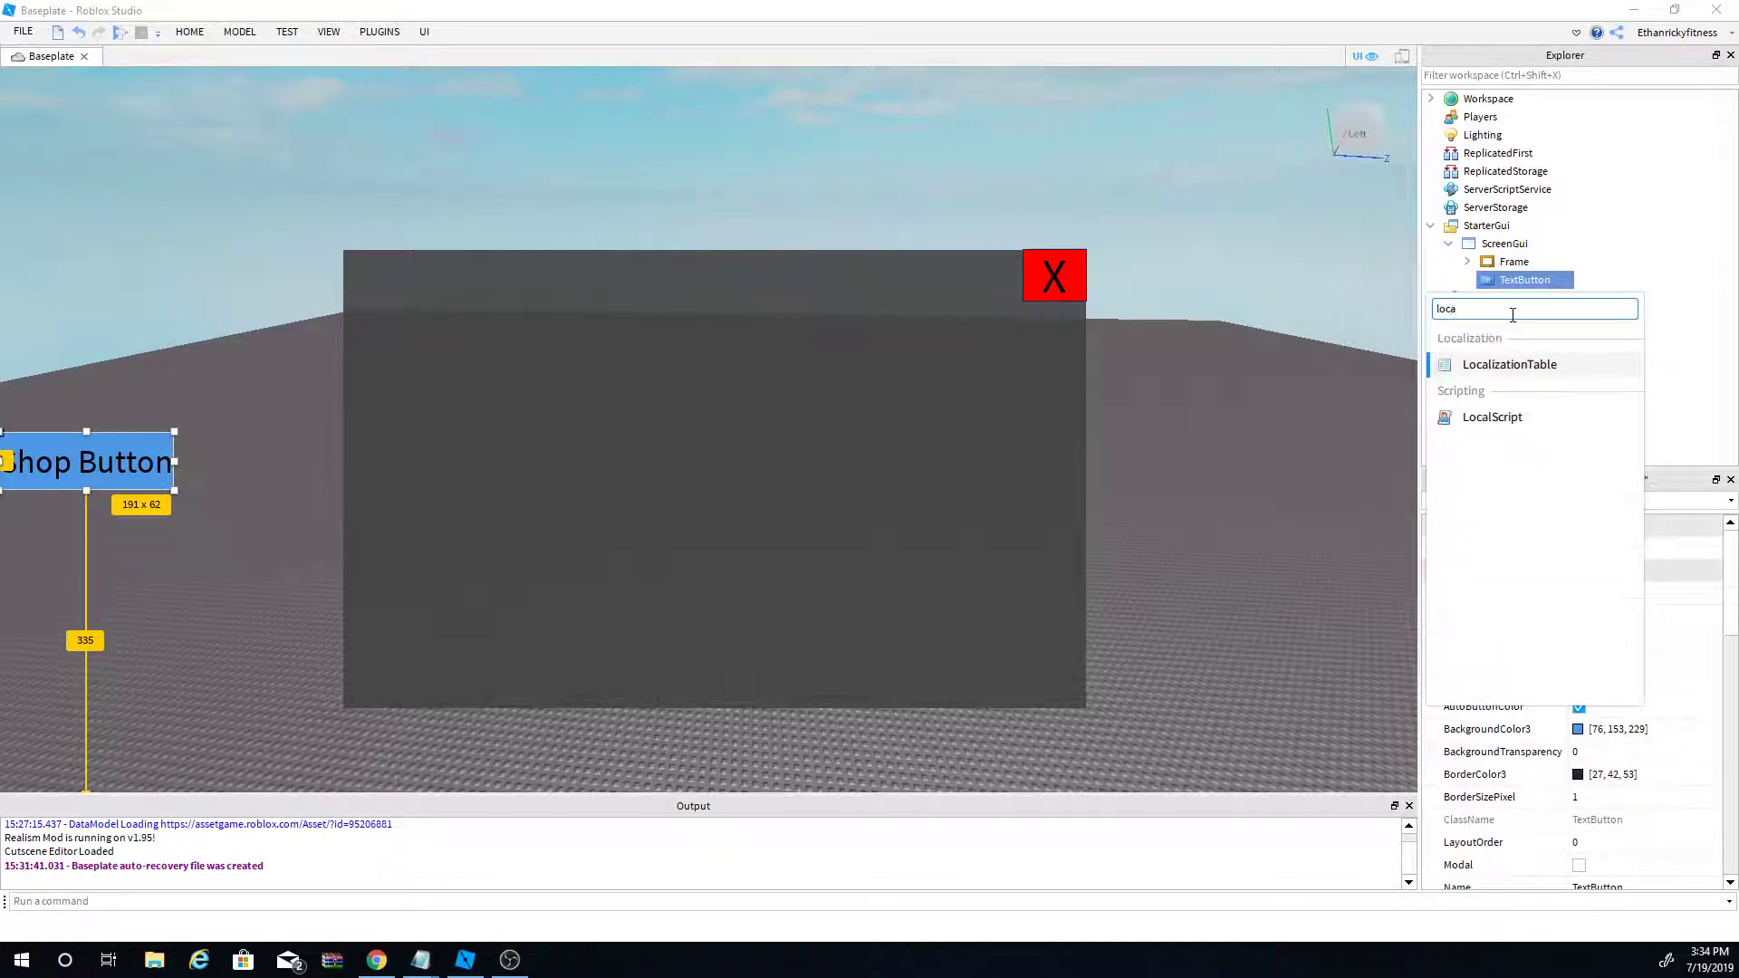
pyautogui.click(1500, 420)
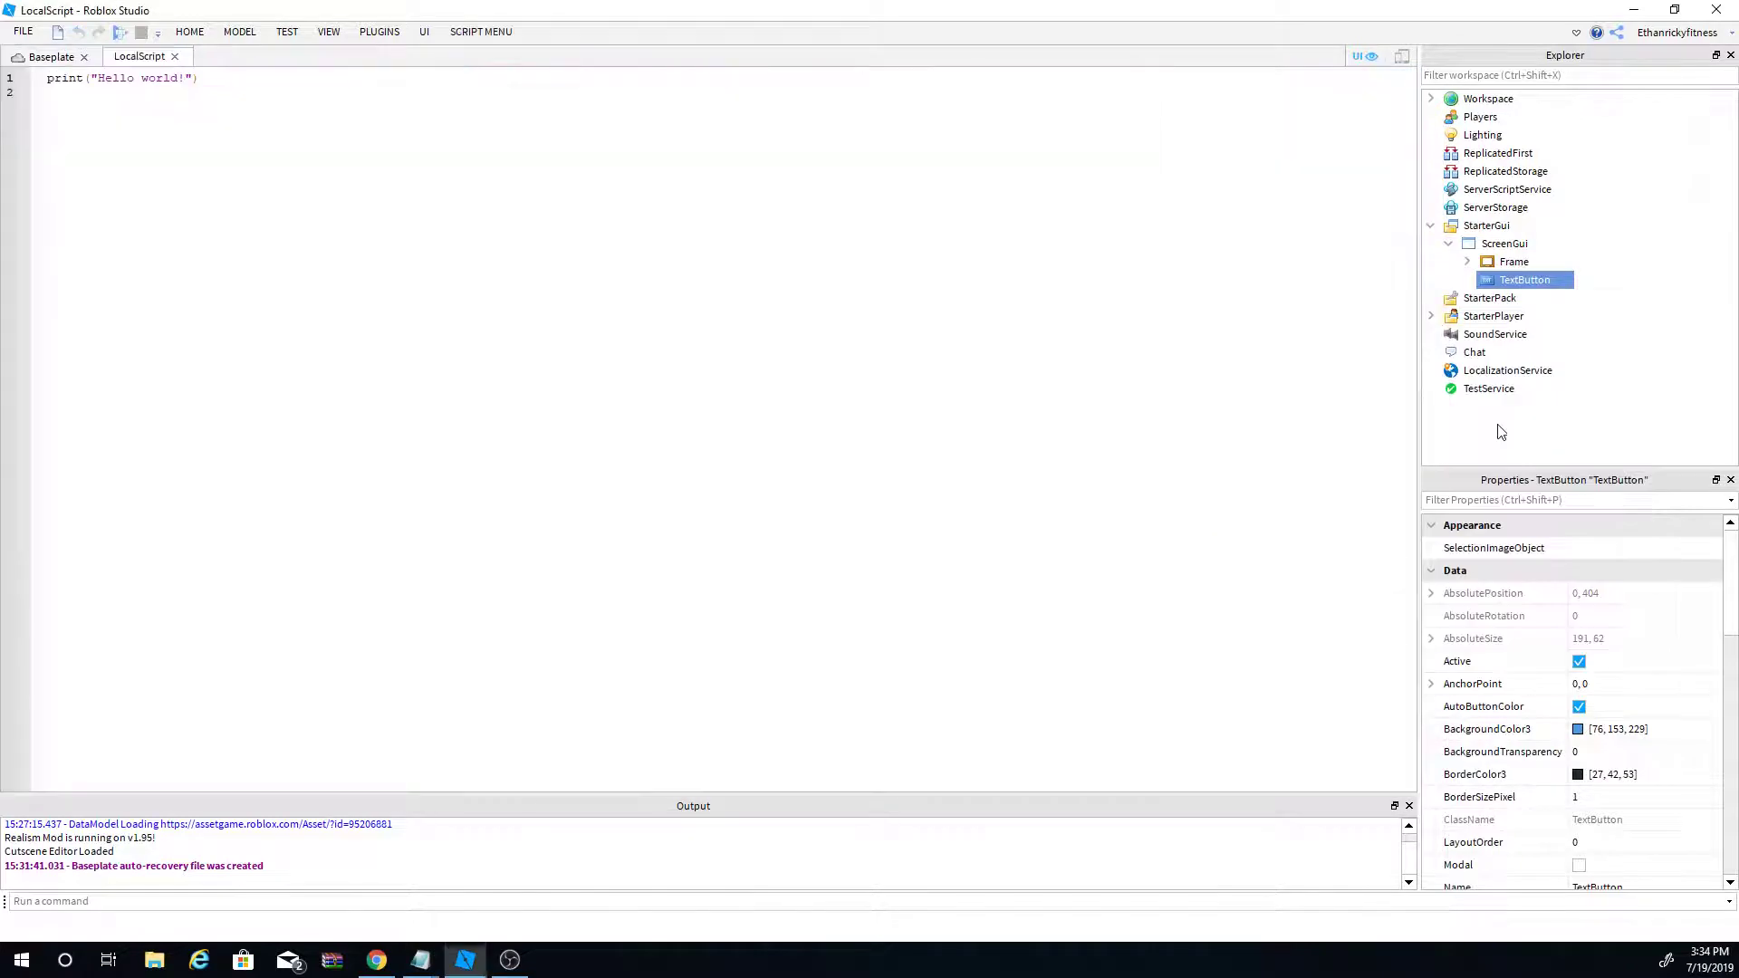
pyautogui.click(175, 57)
pyautogui.click(1468, 280)
# Step: Insert a LocalScript into the red X button inside the Frame
pyautogui.click(1467, 261)
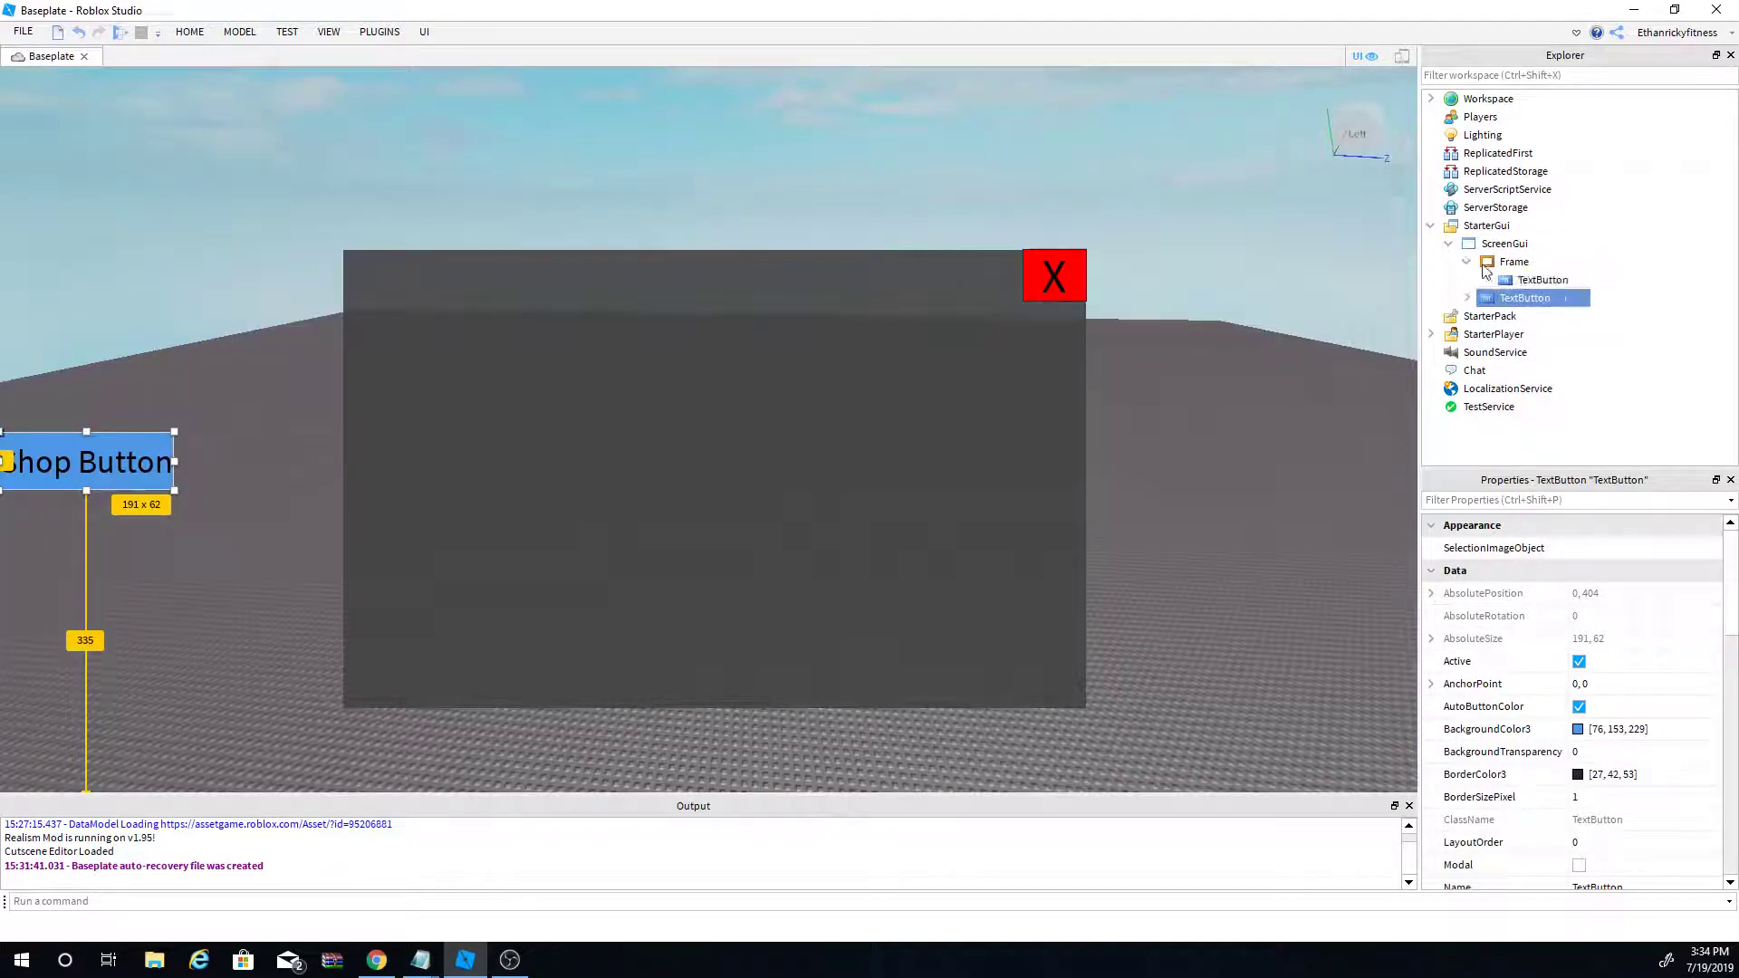
pyautogui.click(1540, 280)
pyautogui.click(1581, 280)
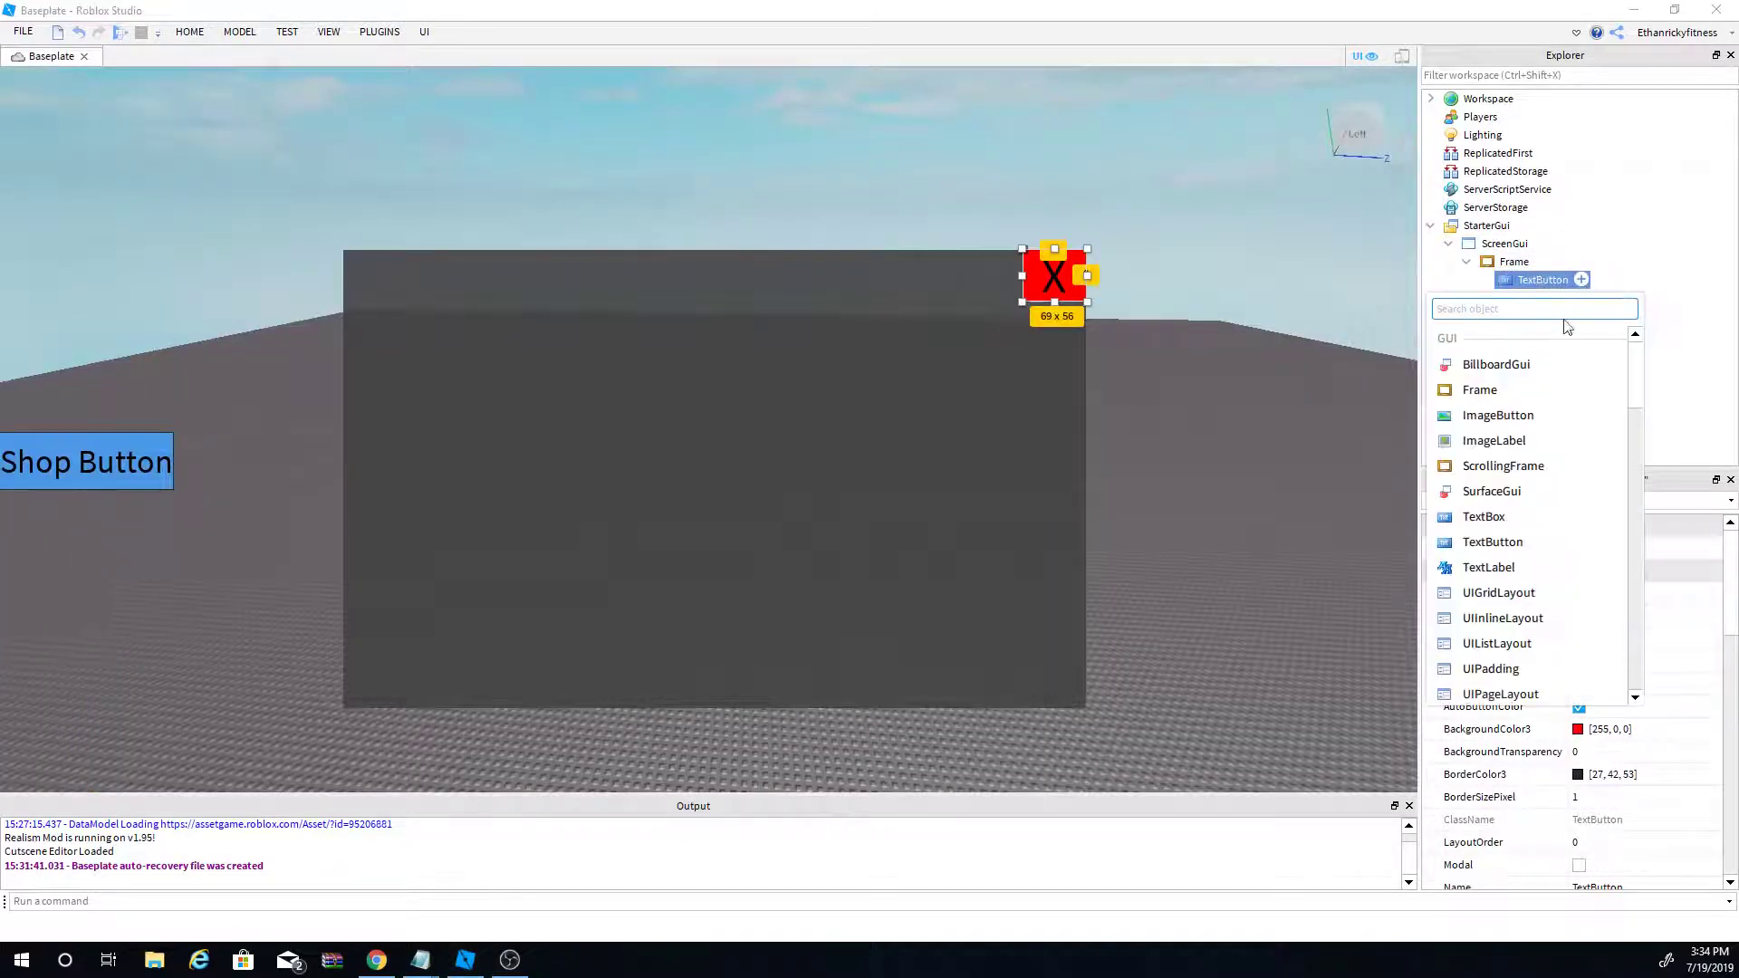
pyautogui.write('local')
pyautogui.click(1502, 414)
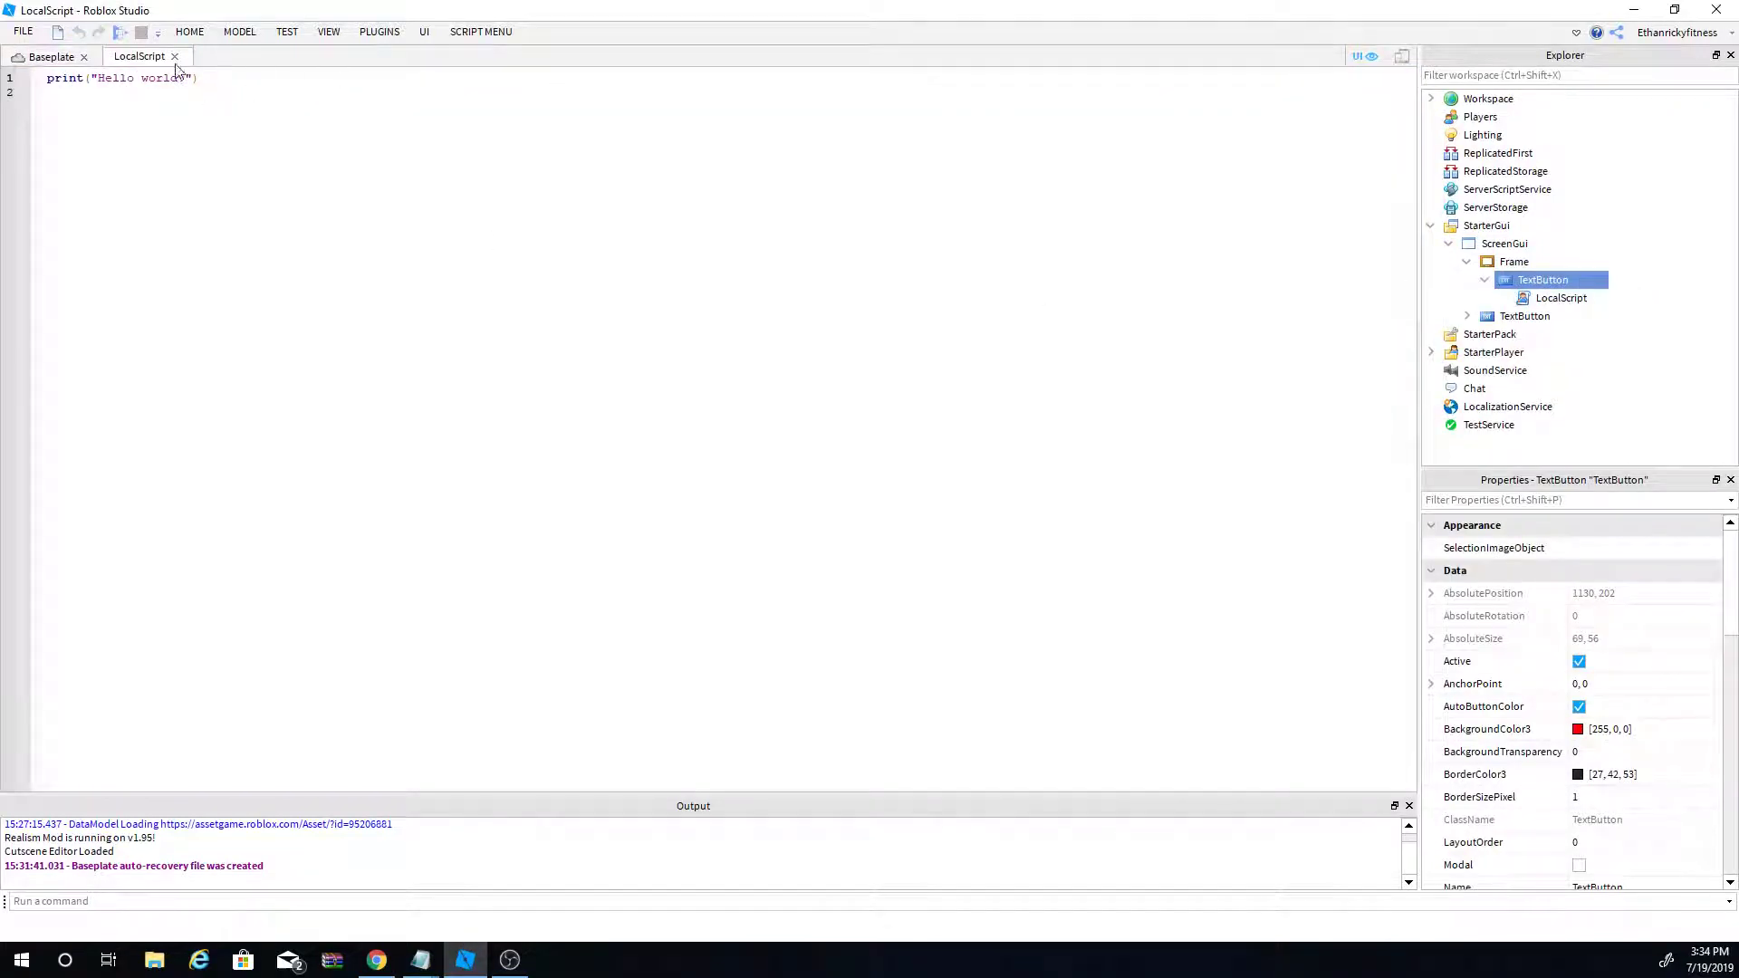
pyautogui.click(174, 57)
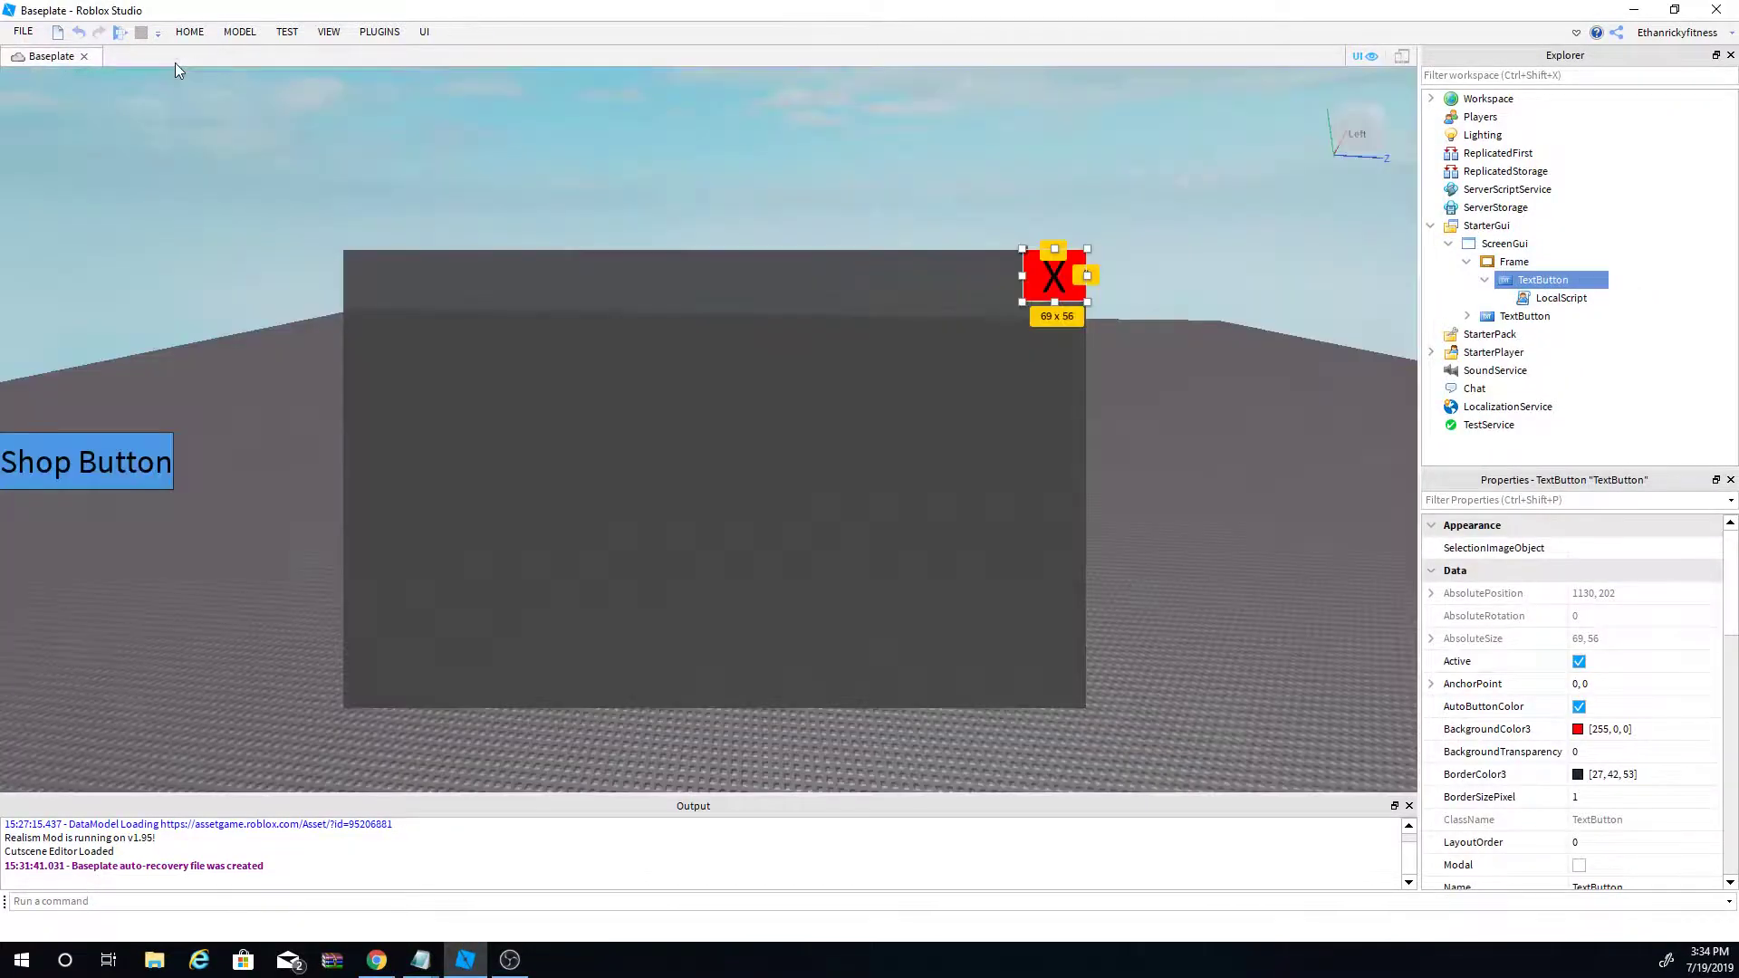
pyautogui.click(1467, 315)
pyautogui.click(1547, 333)
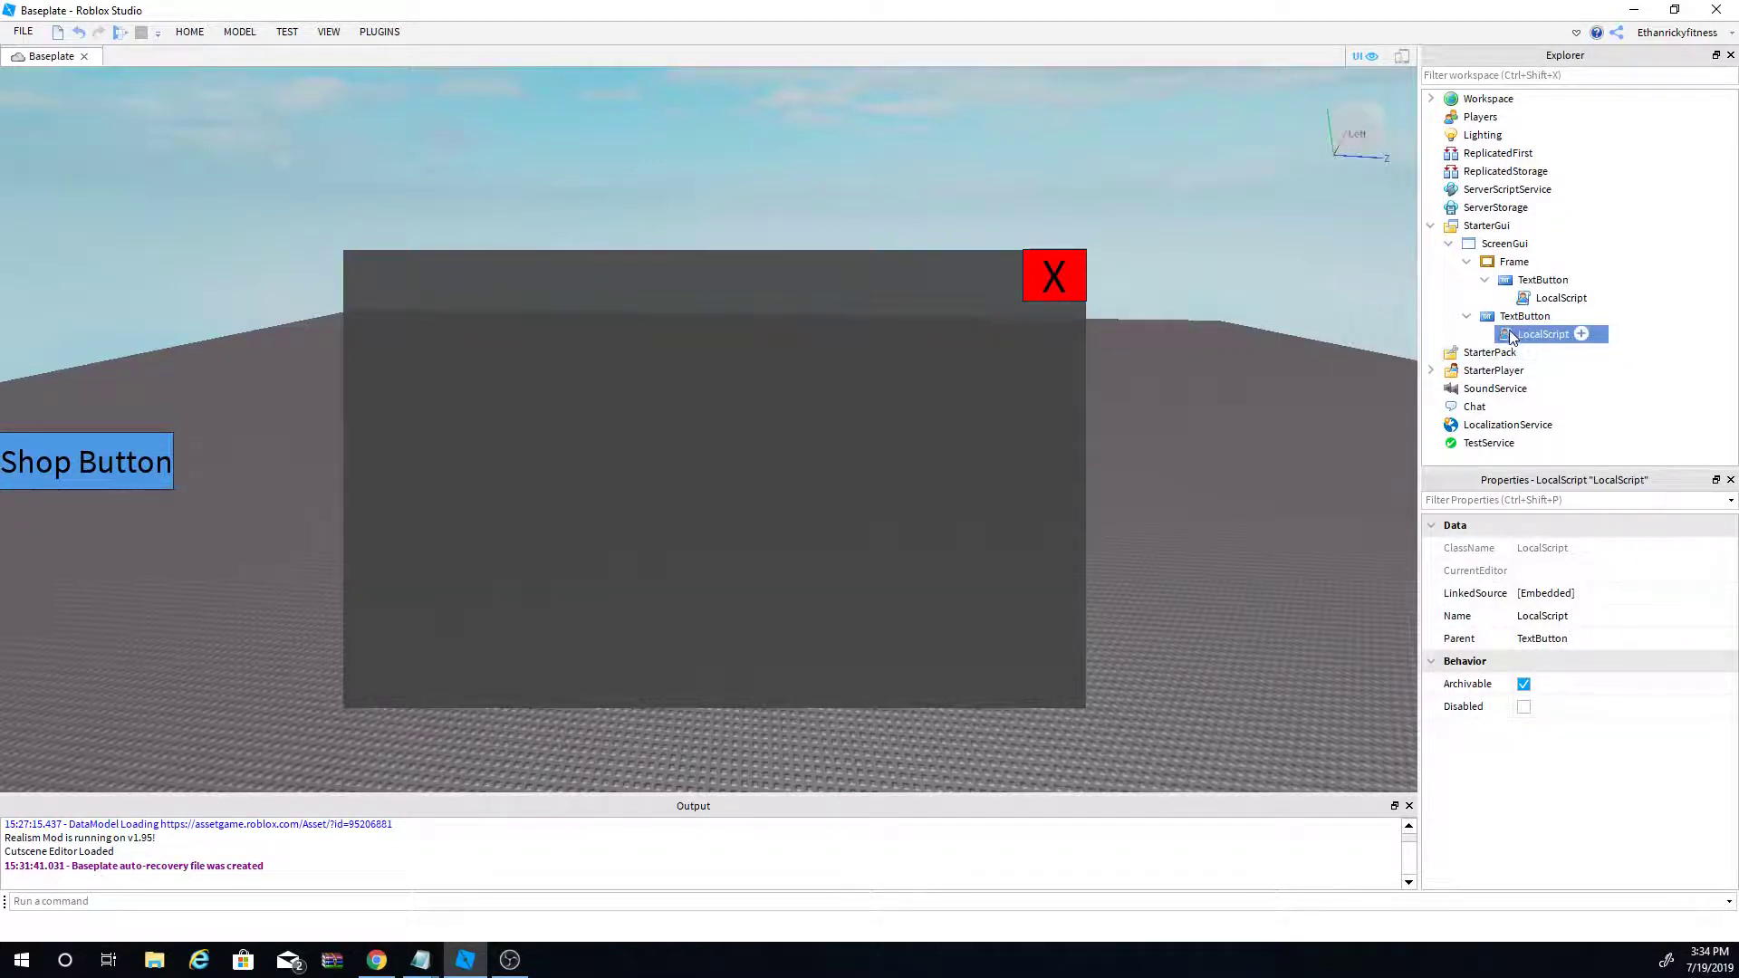
# Step: Replace the Shop Button script's print line with a MouseButton1Click handler setting Frame.Visible = true
pyautogui.doubleClick(1576, 334)
pyautogui.moveTo(220, 85); pyautogui.dragTo(38, 77)
pyautogui.press('BackSpace')
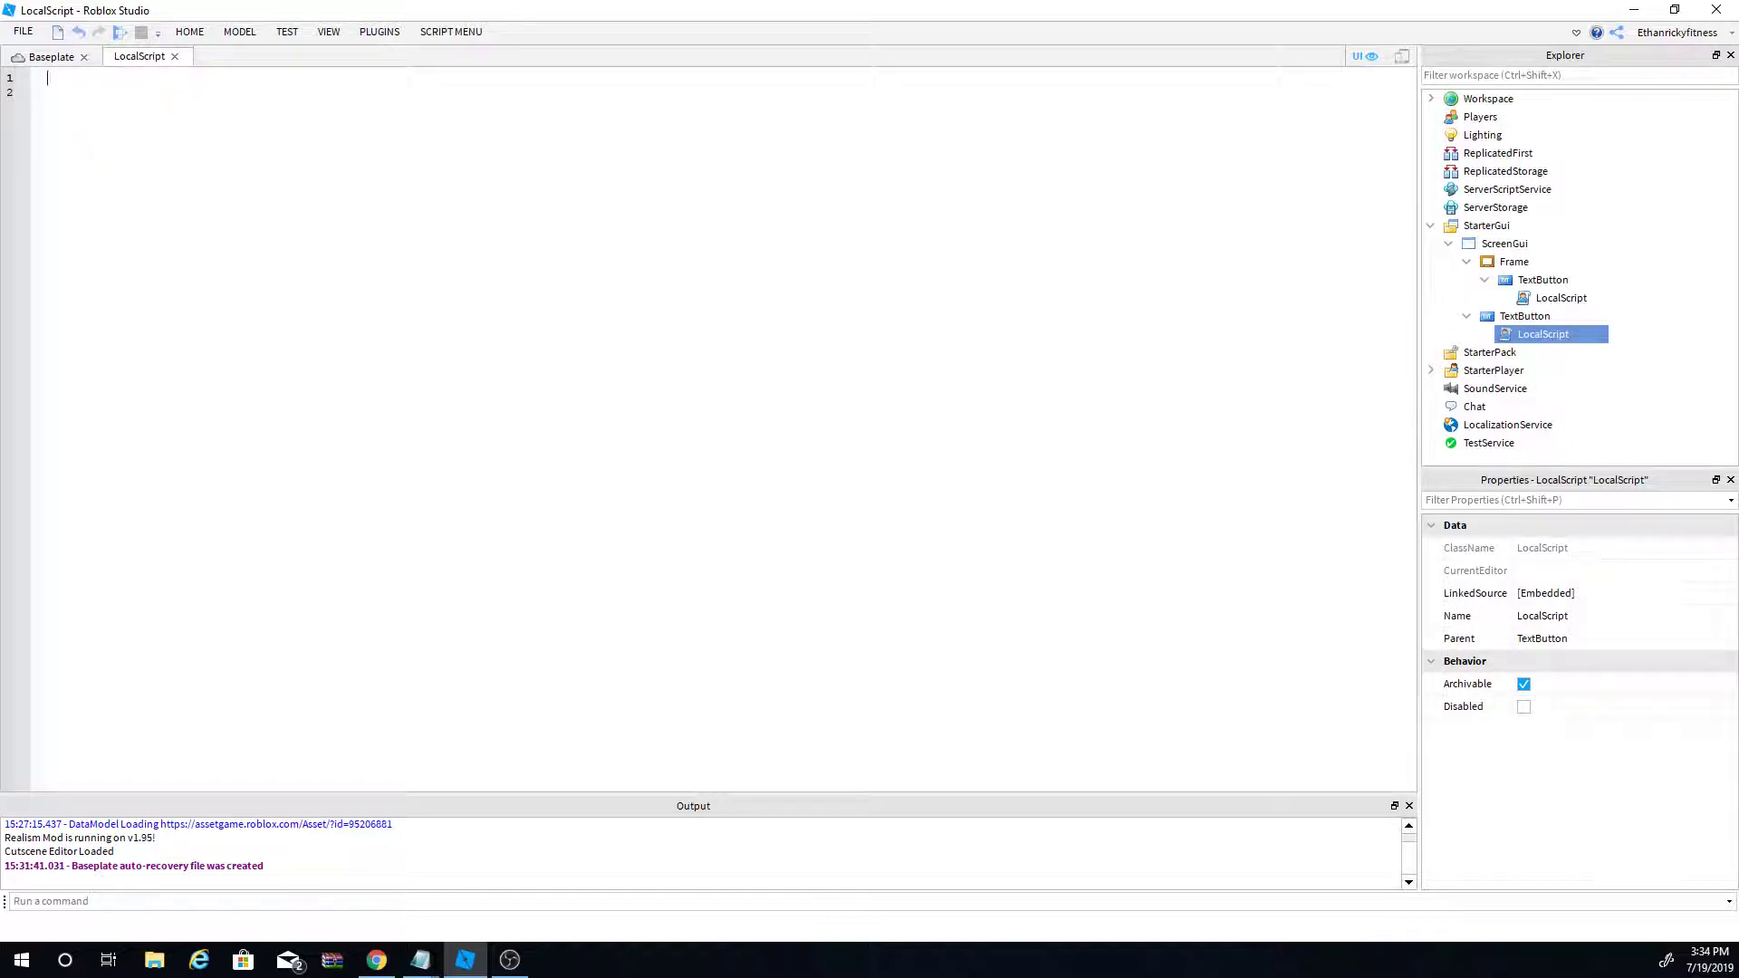
pyautogui.hotkey('alt', 'Tab')
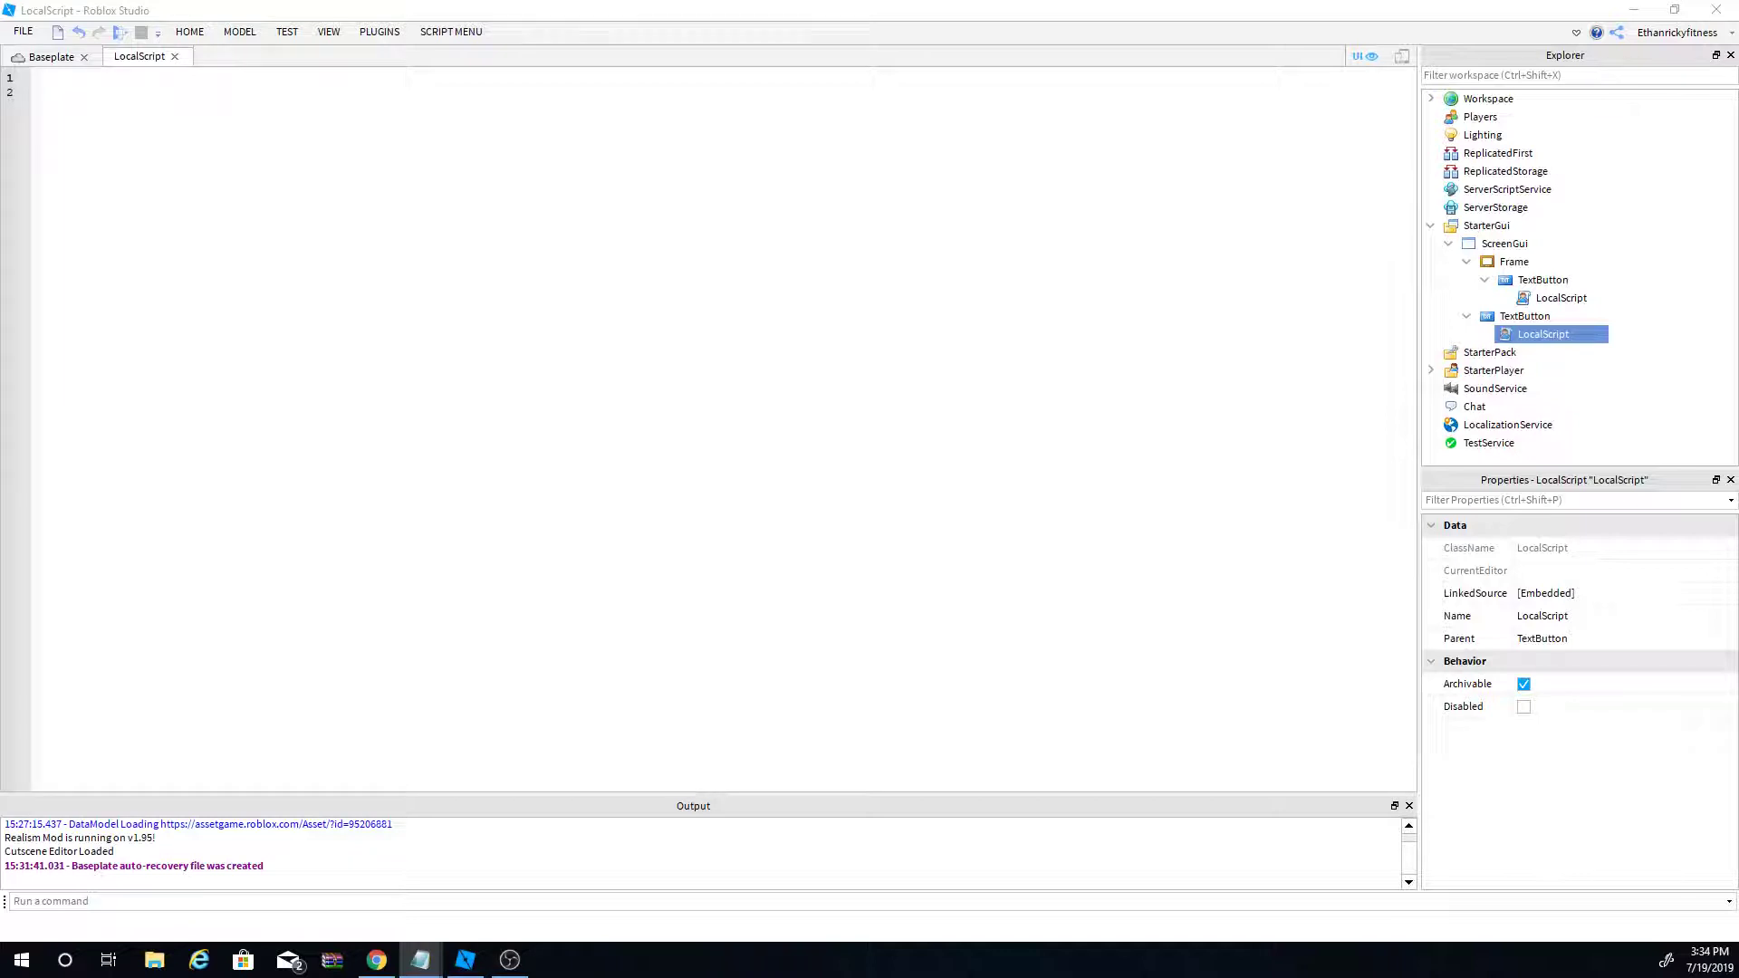
pyautogui.click(55, 79)
pyautogui.rightClick(52, 78)
pyautogui.click(132, 182)
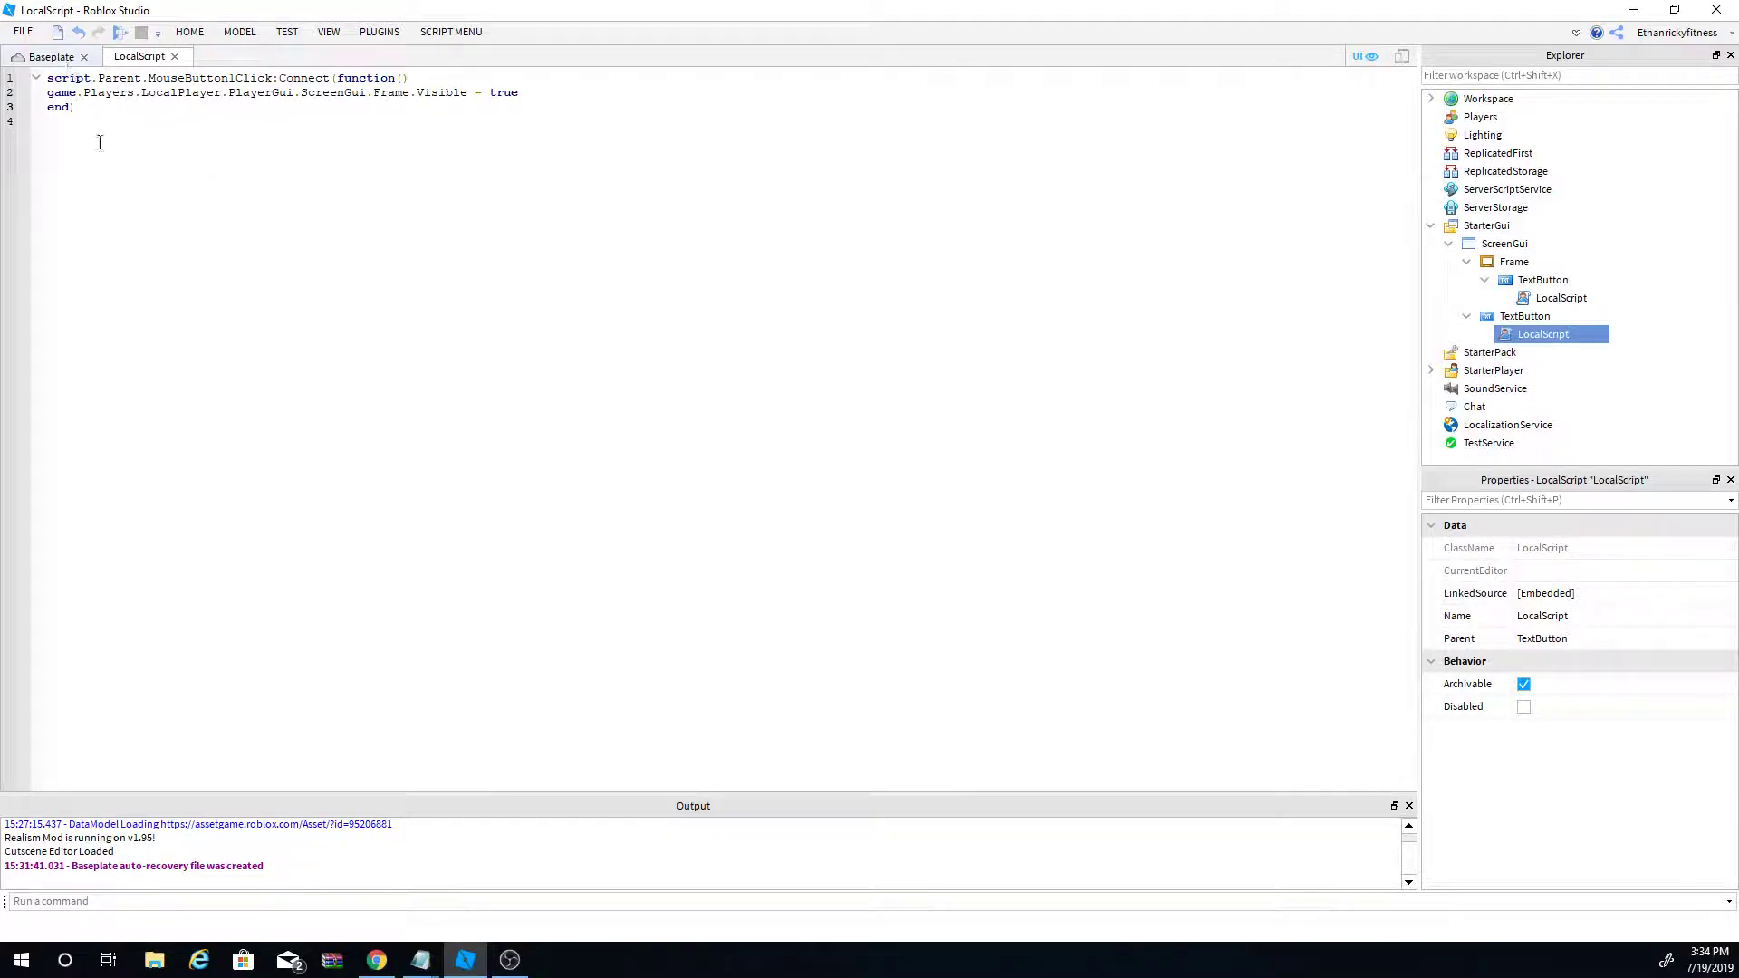
pyautogui.click(175, 56)
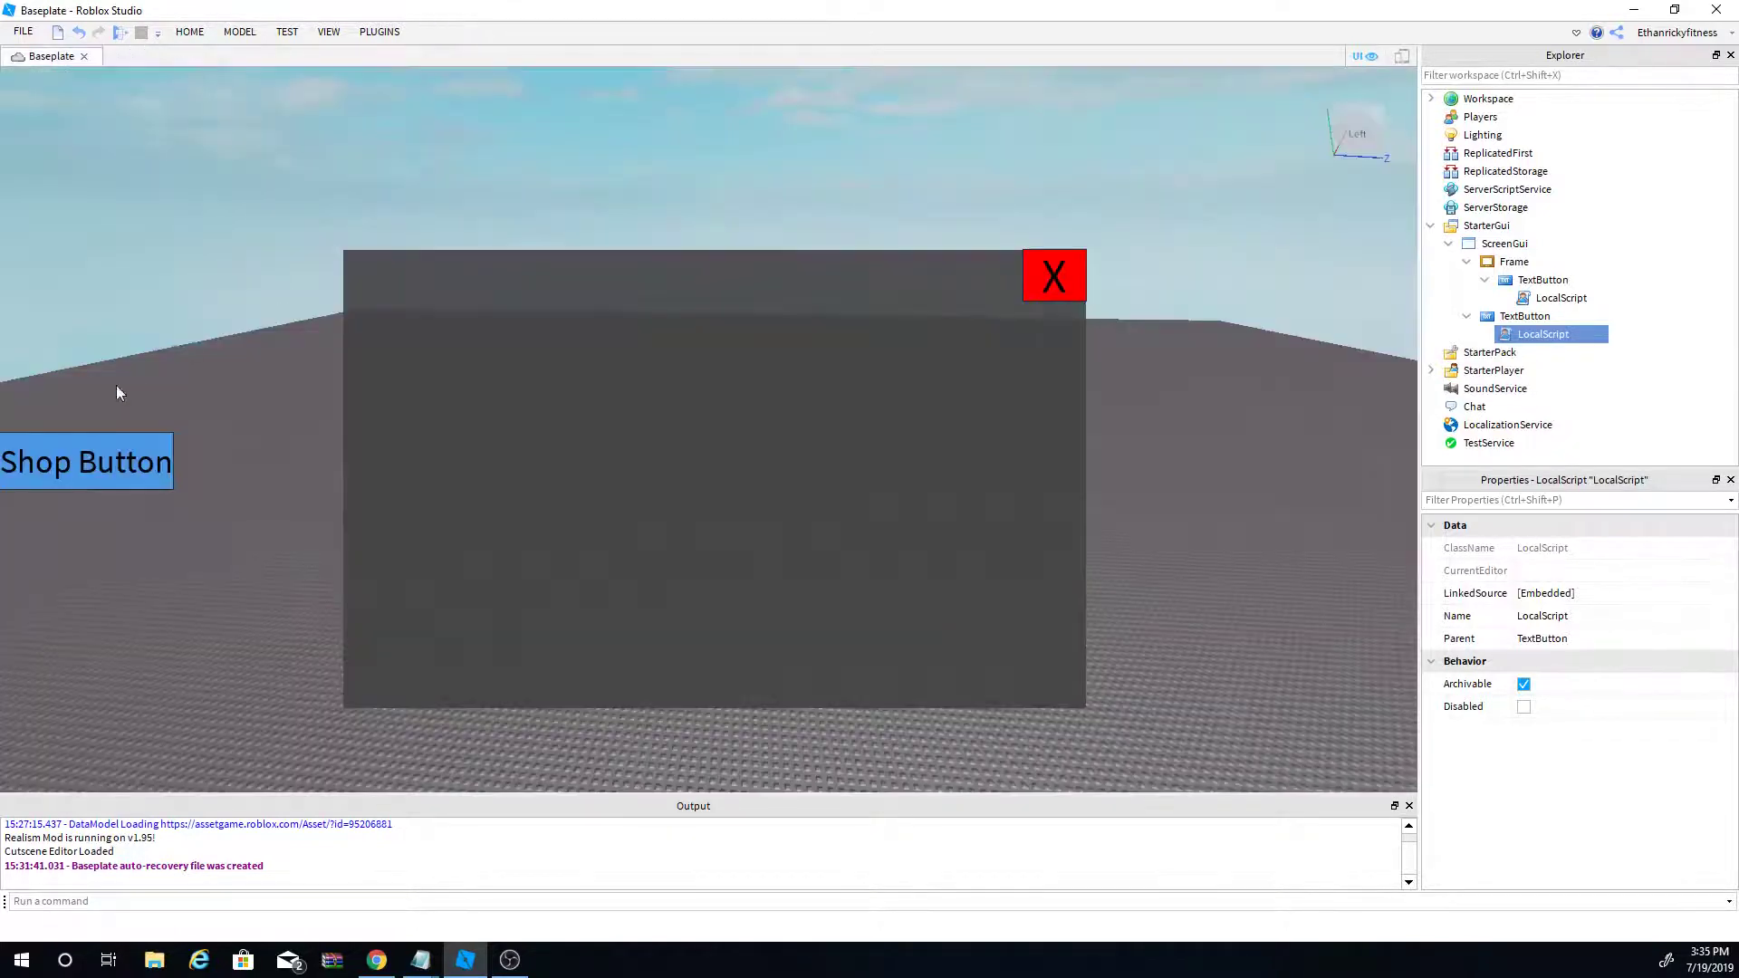
# Step: Replace the X button script's print line with a MouseButton1Click handler setting Frame.Visible = false
pyautogui.doubleClick(1551, 299)
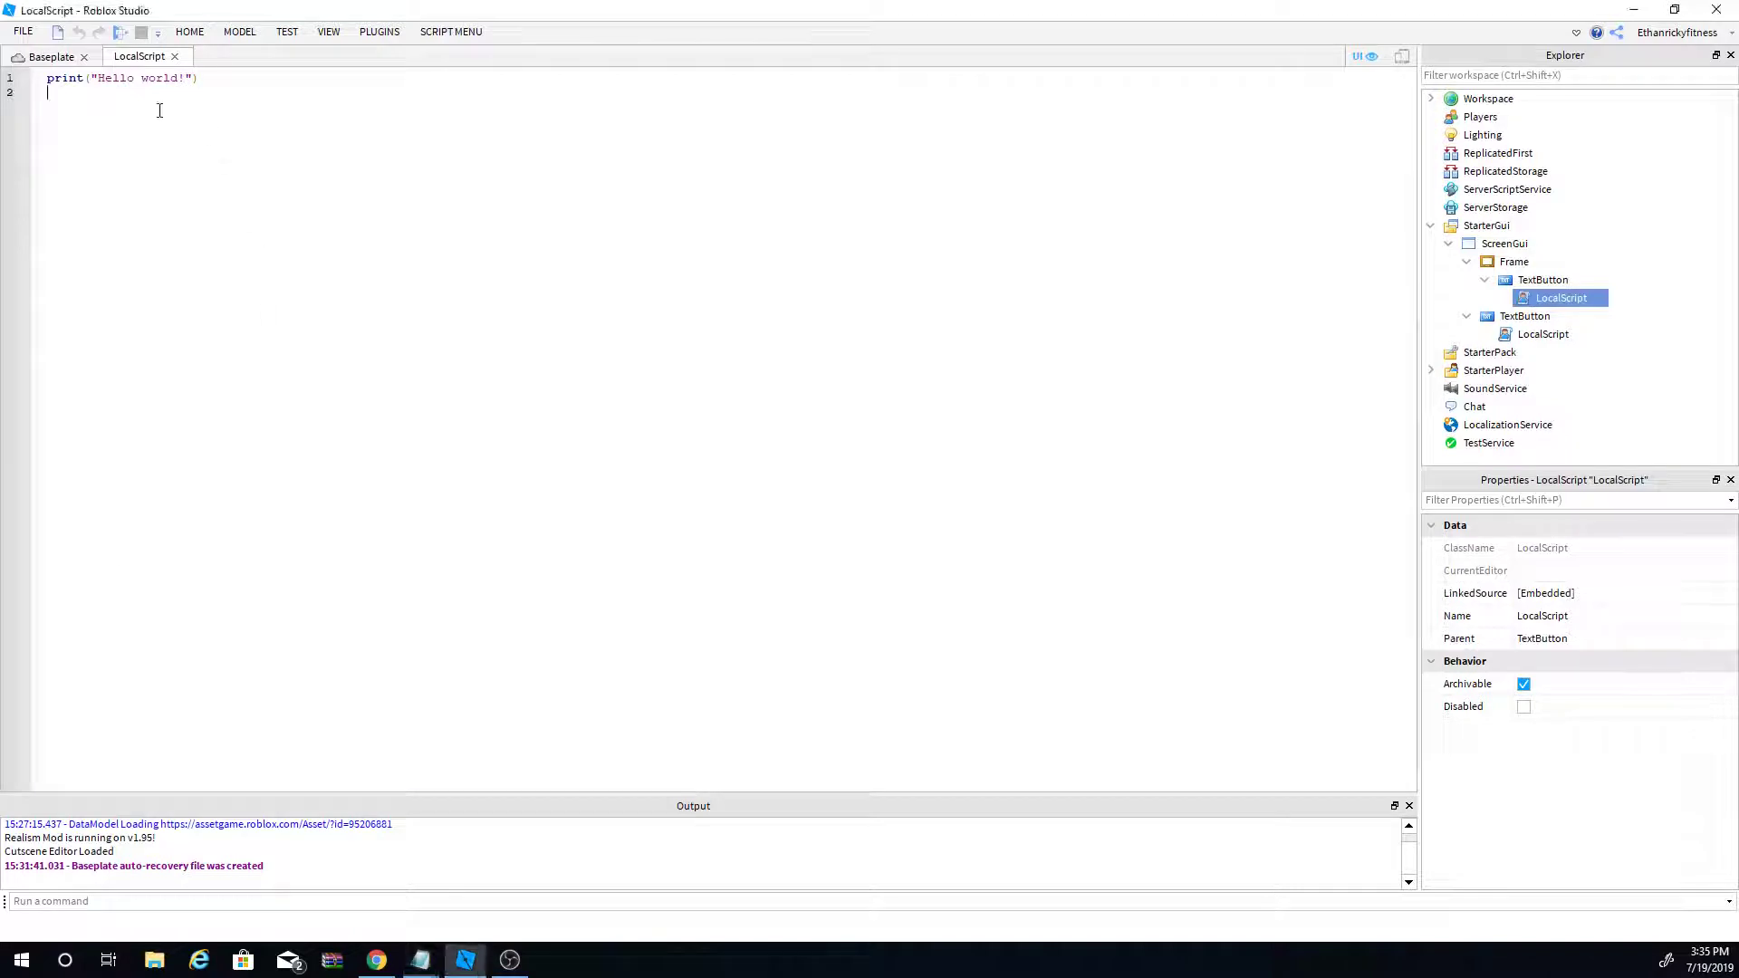
pyautogui.moveTo(203, 79); pyautogui.dragTo(3, 75)
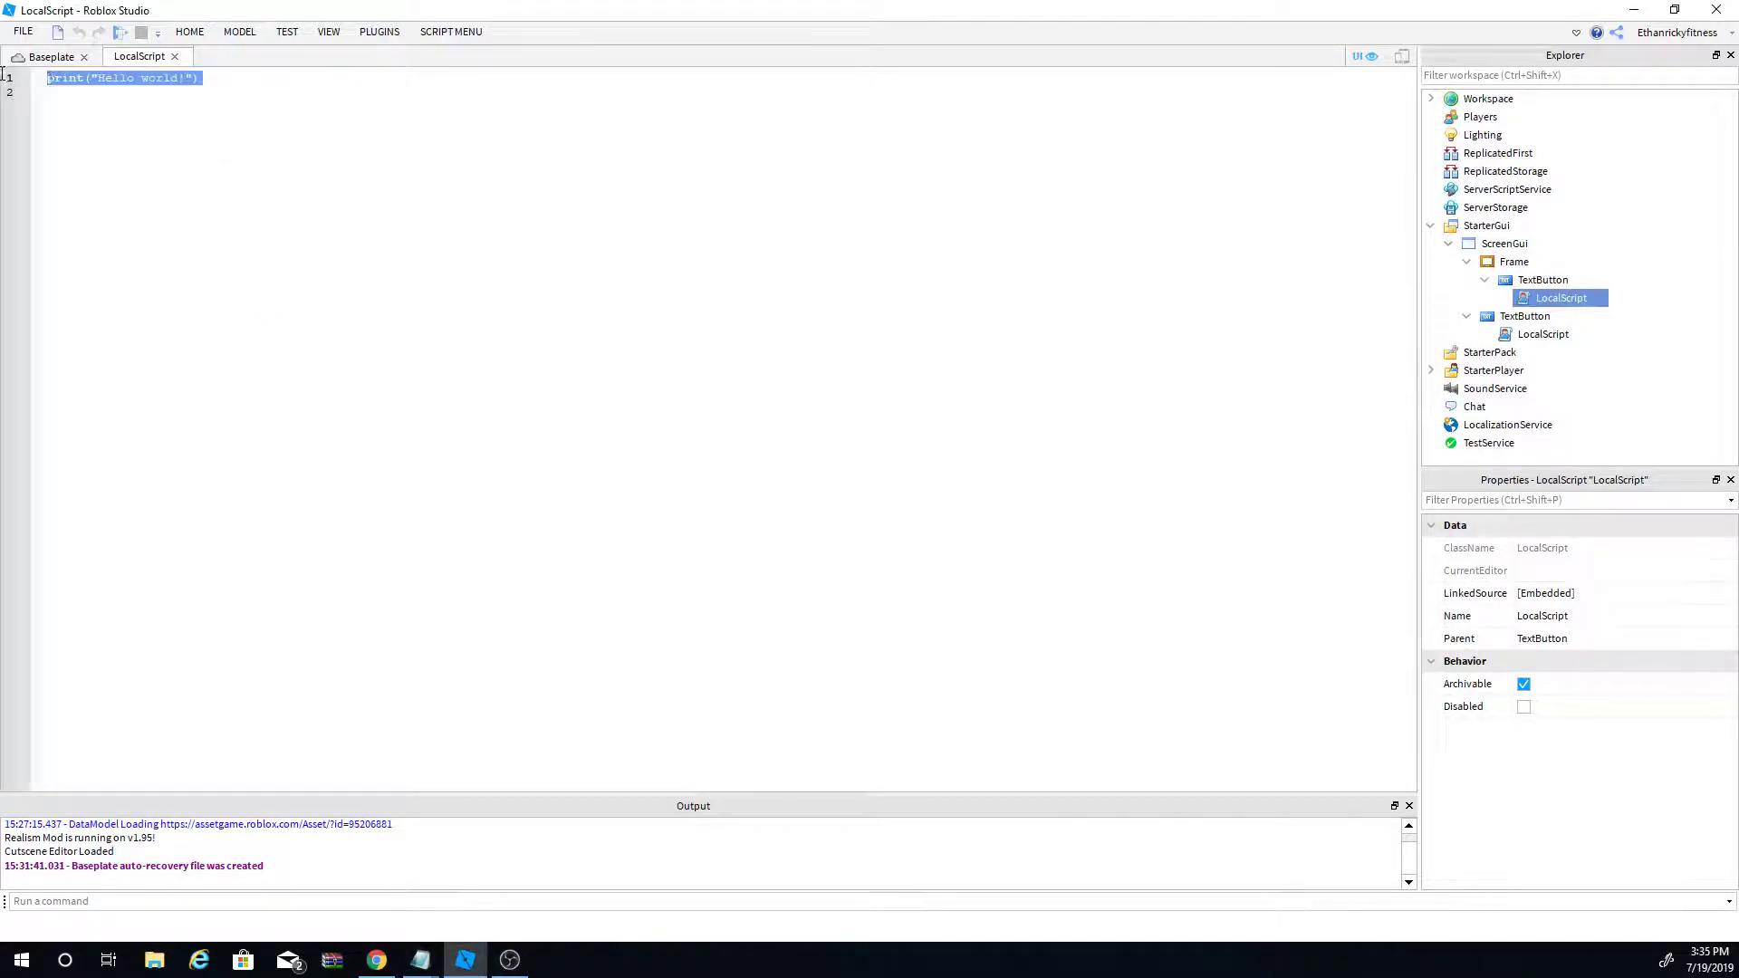
pyautogui.press('BackSpace')
pyautogui.rightClick(92, 92)
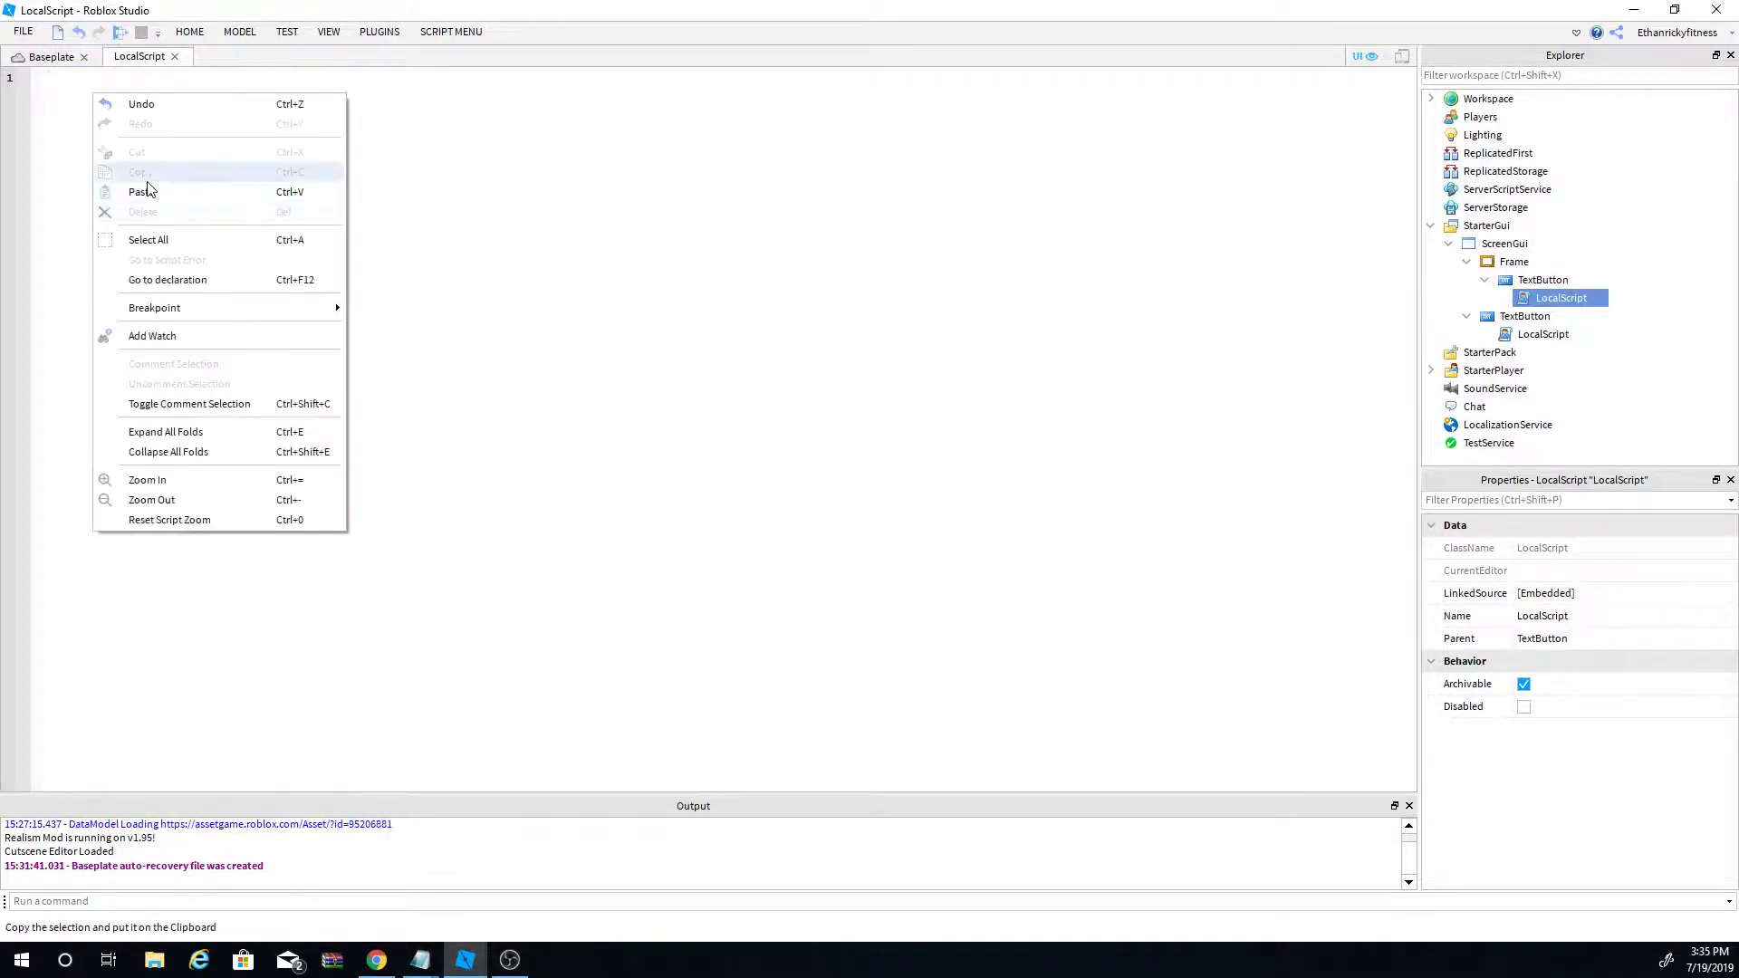
pyautogui.click(147, 192)
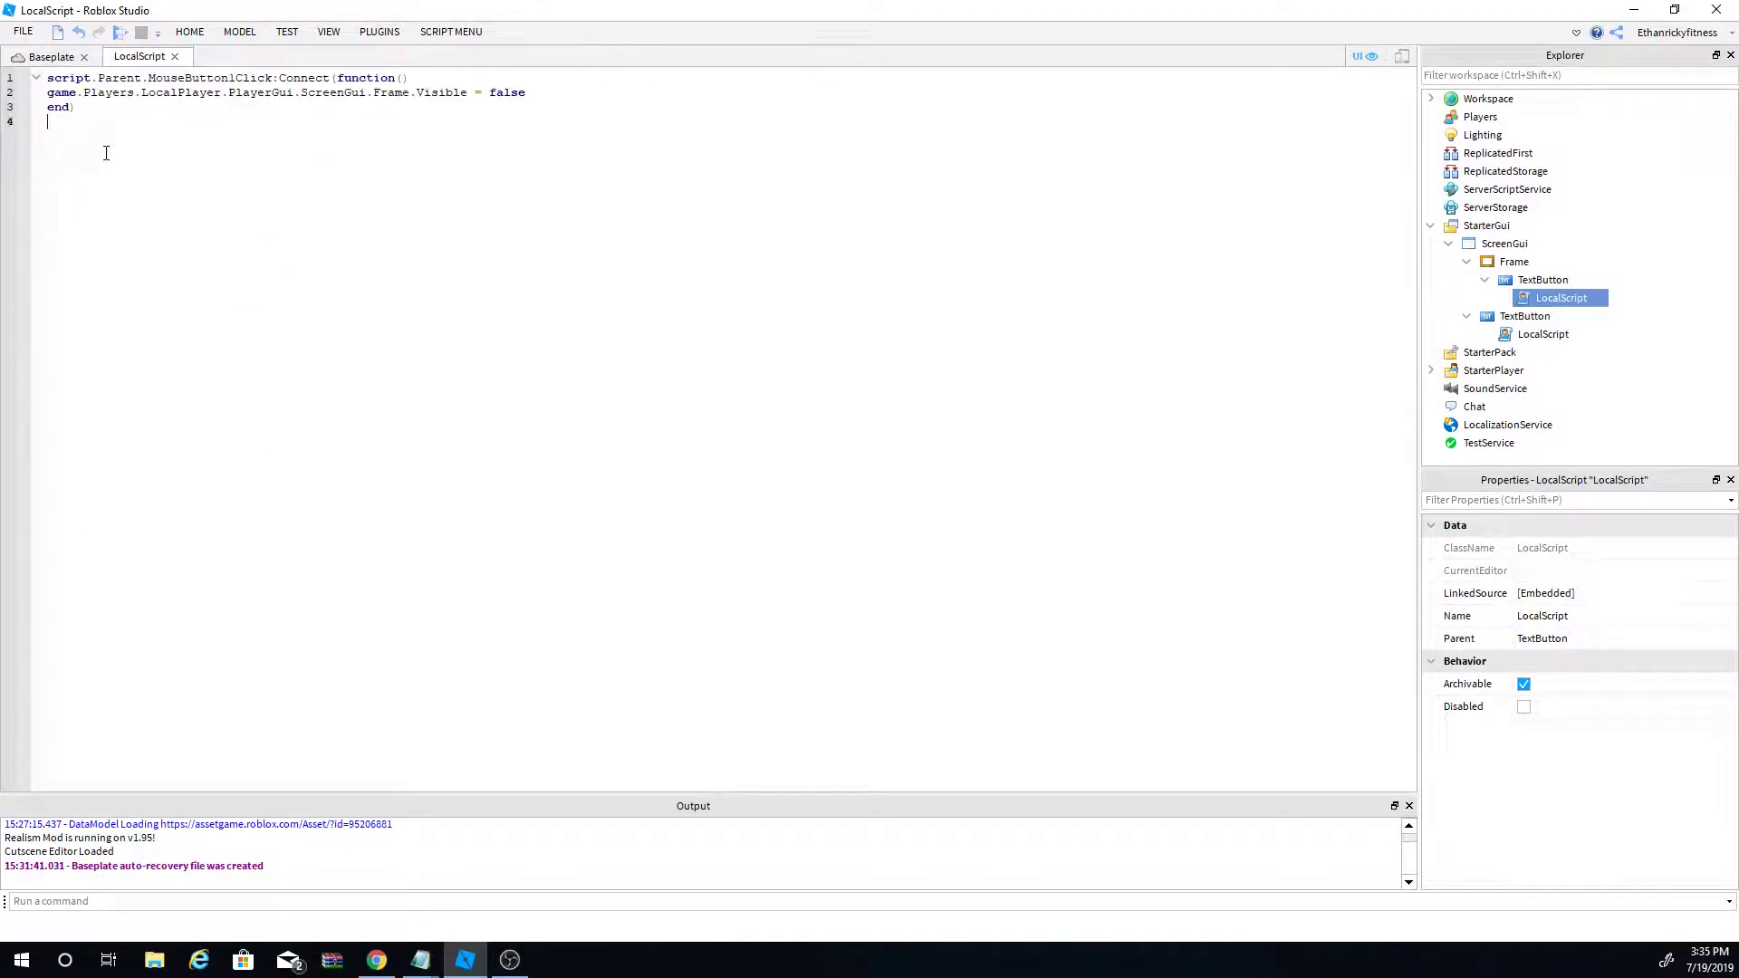
pyautogui.click(57, 58)
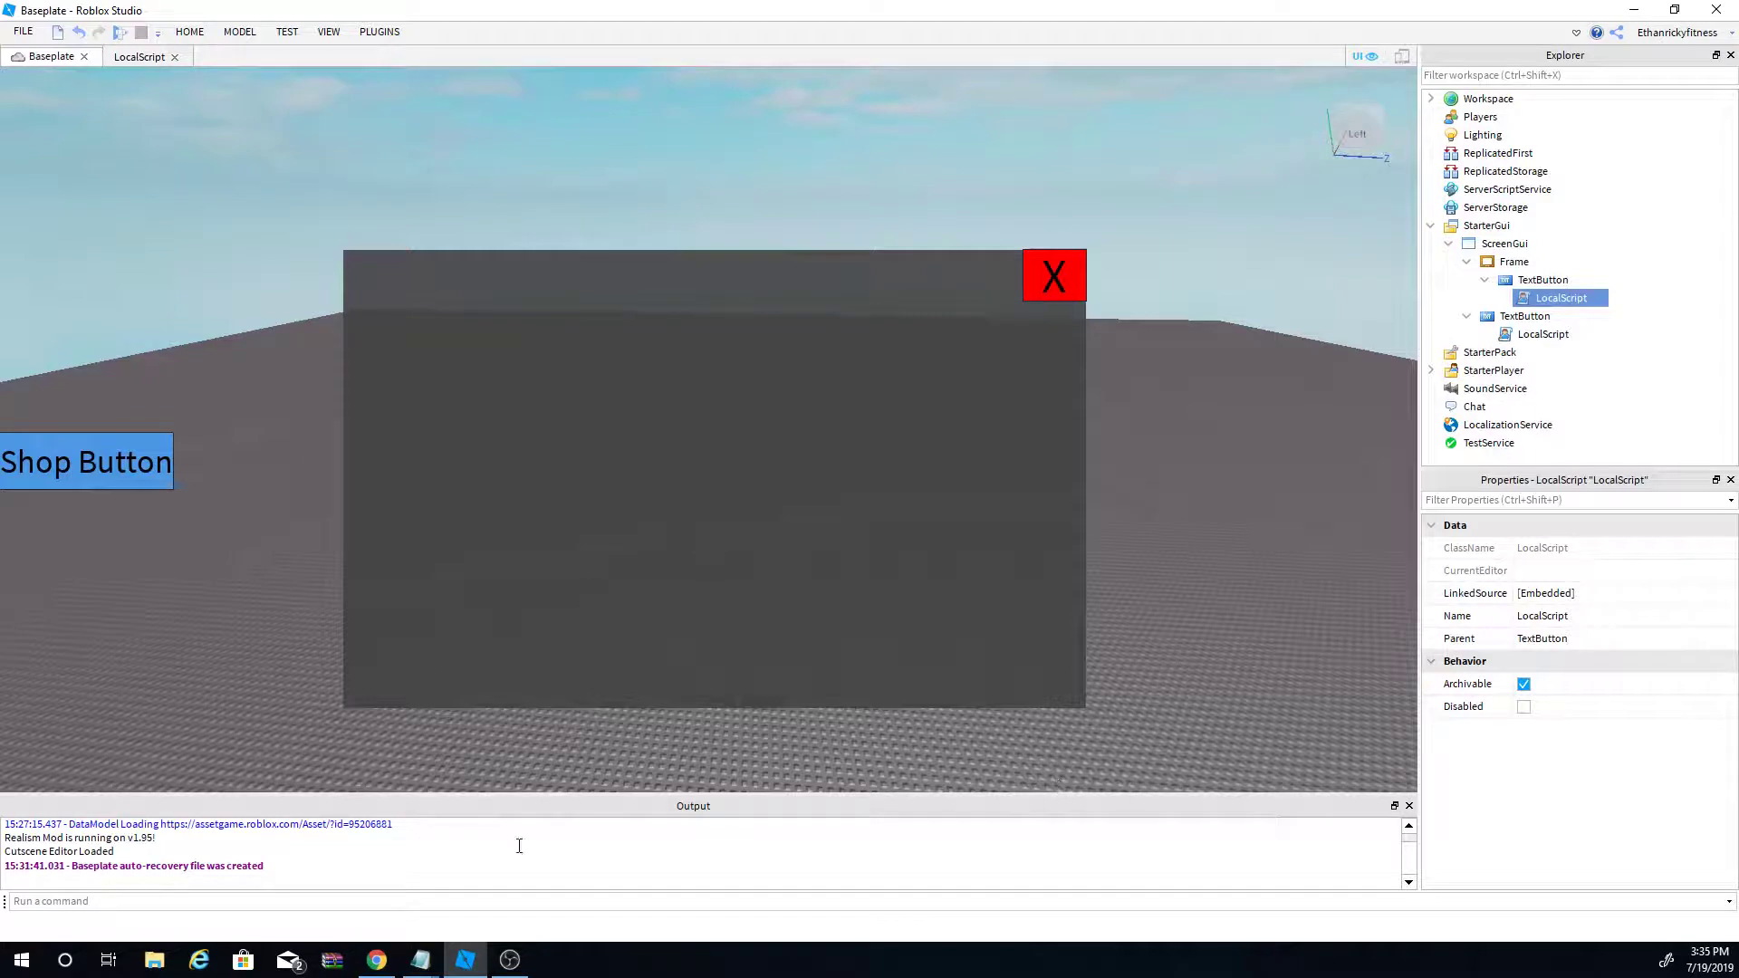
pyautogui.moveTo(1210, 329); pyautogui.dragTo(1207, 334, button='right')
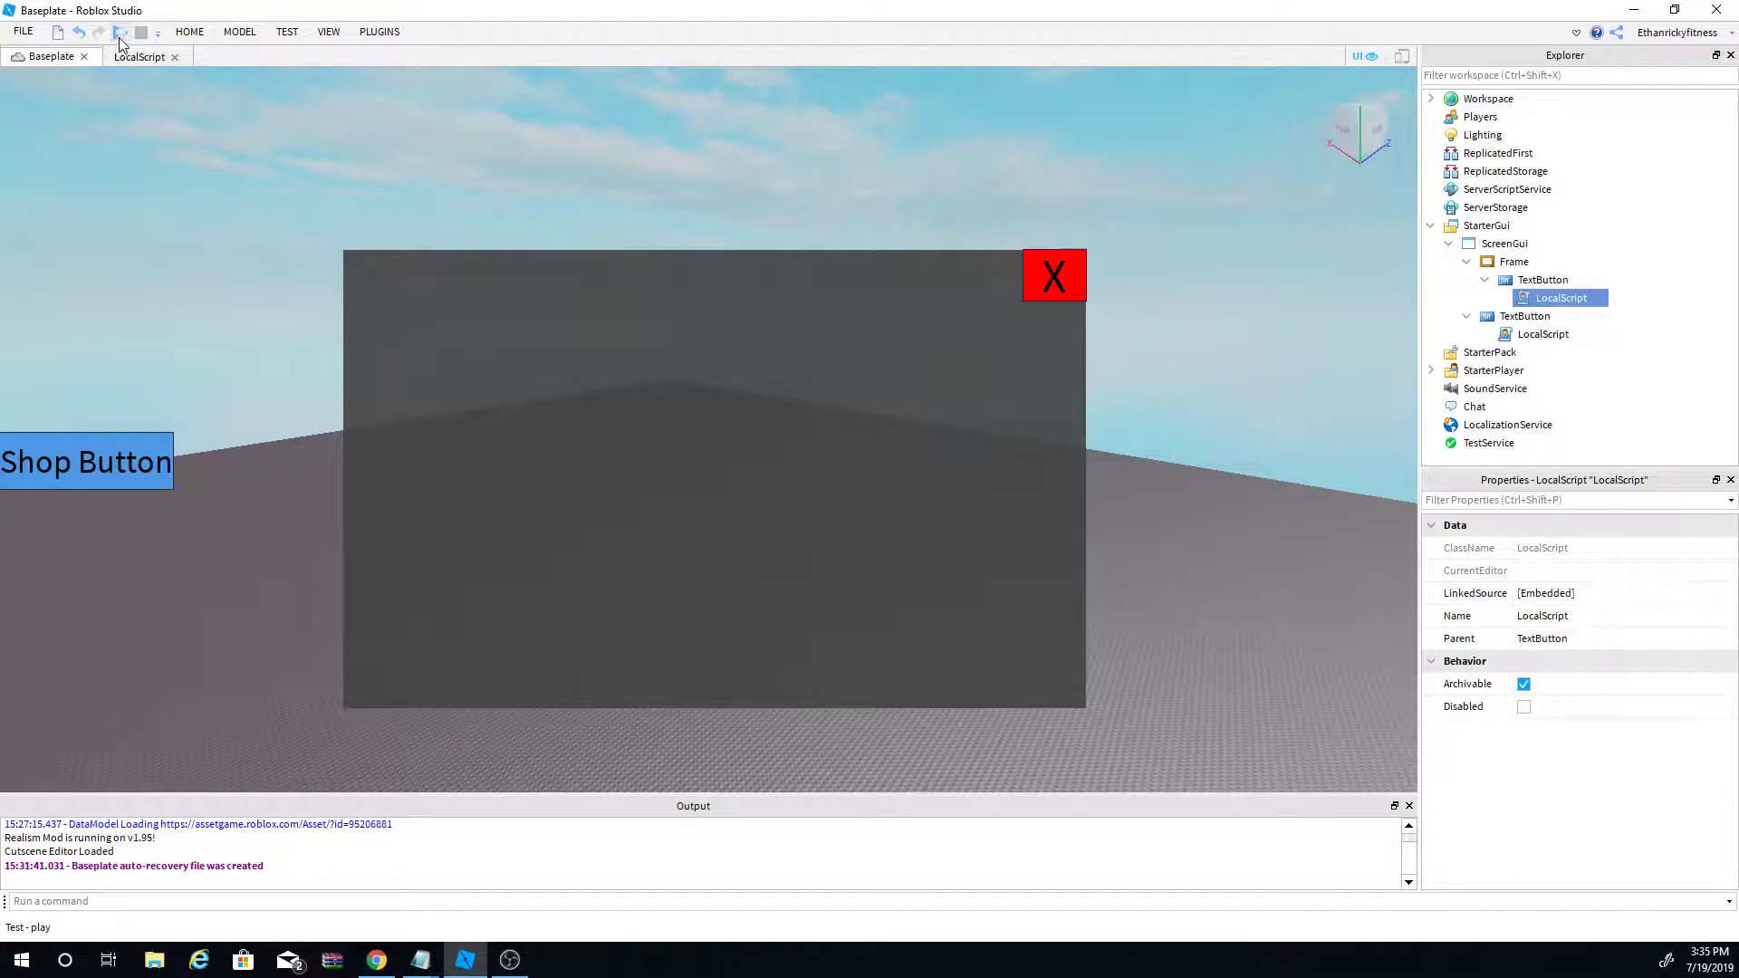
pyautogui.click(193, 33)
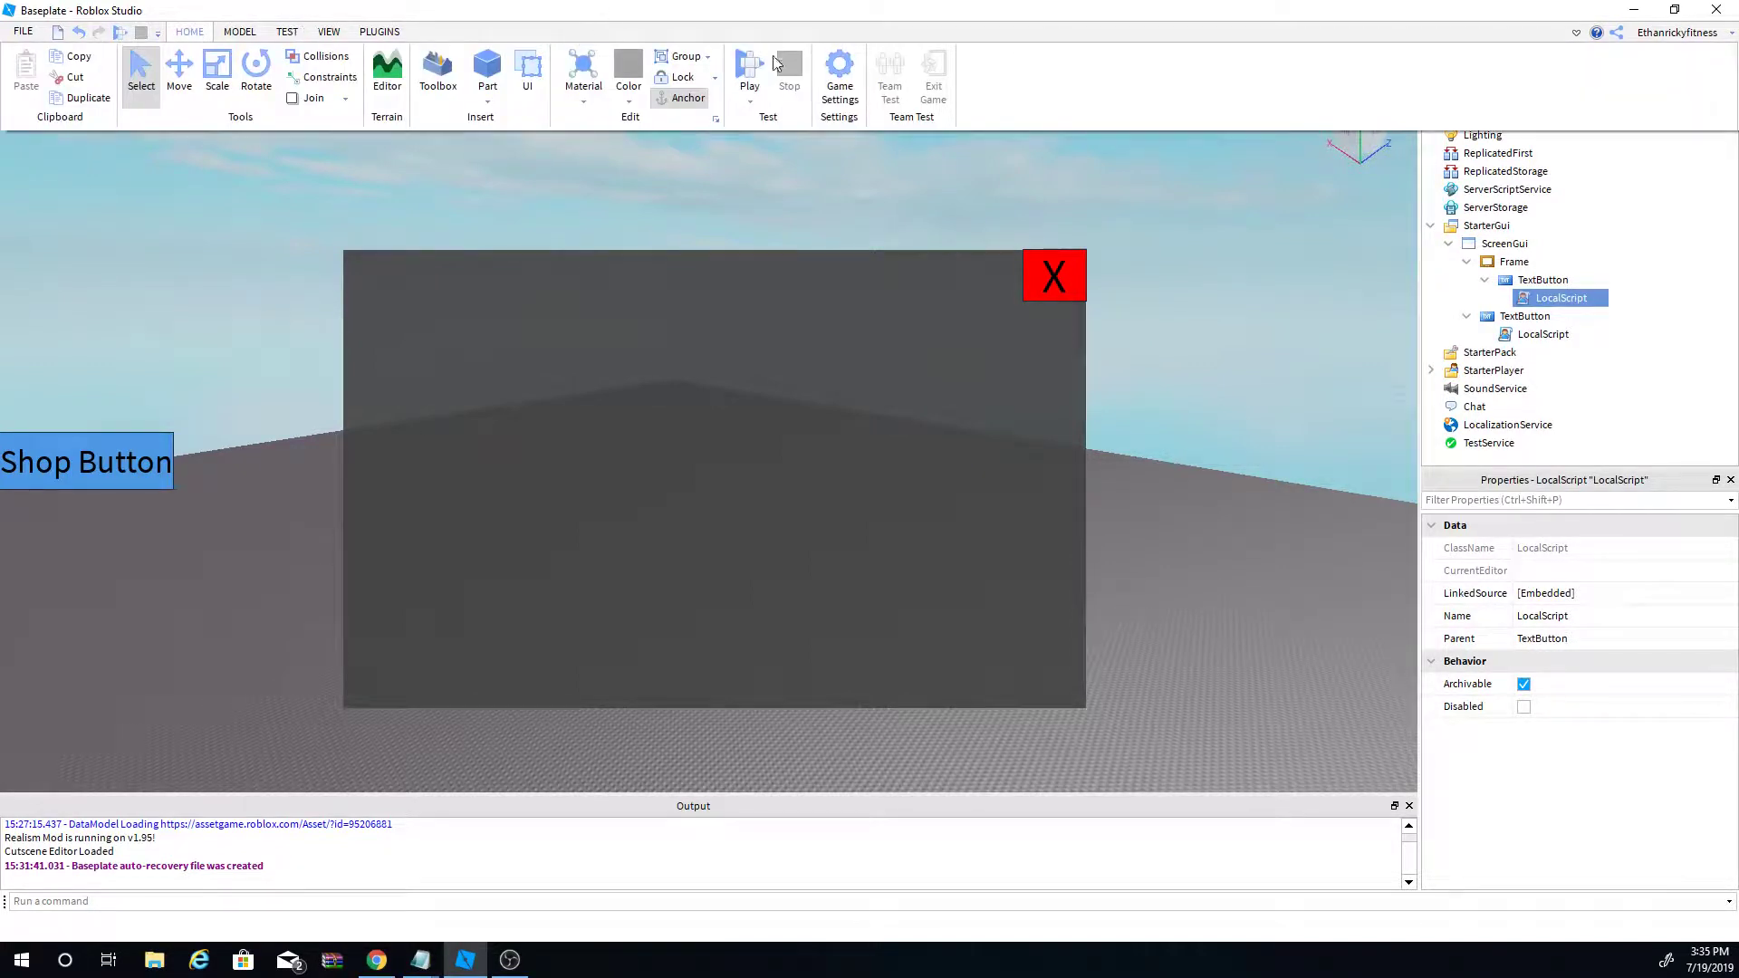
pyautogui.click(189, 32)
pyautogui.click(123, 35)
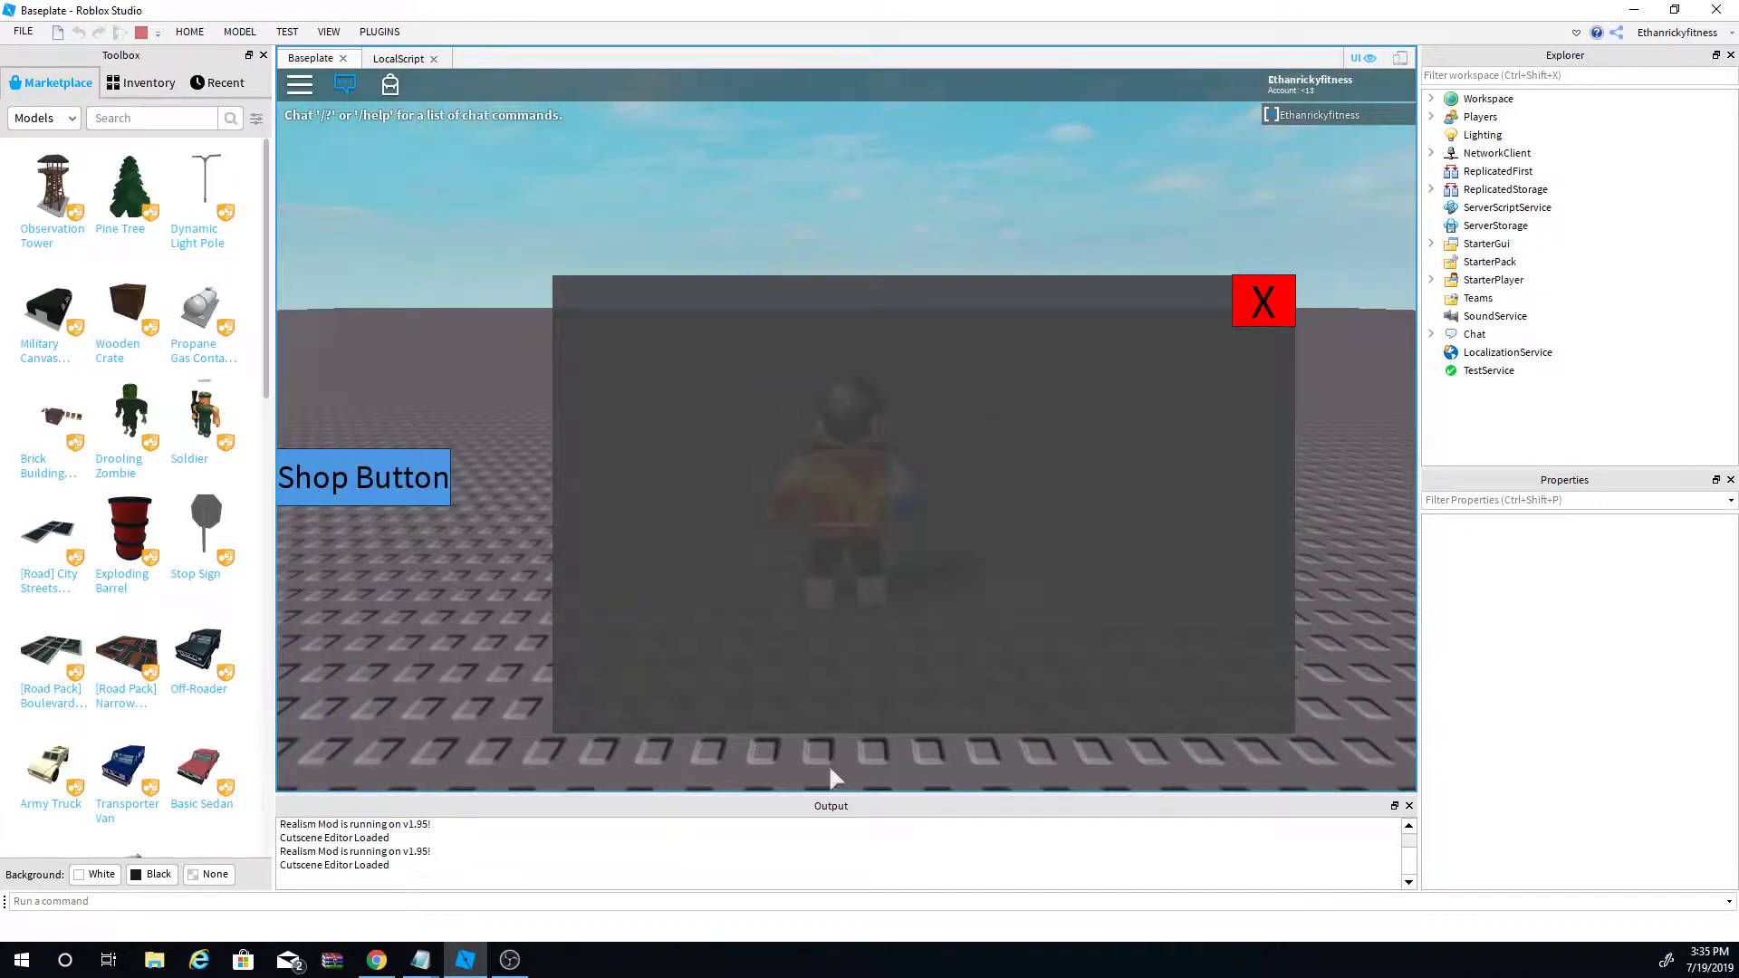
pyautogui.click(1239, 303)
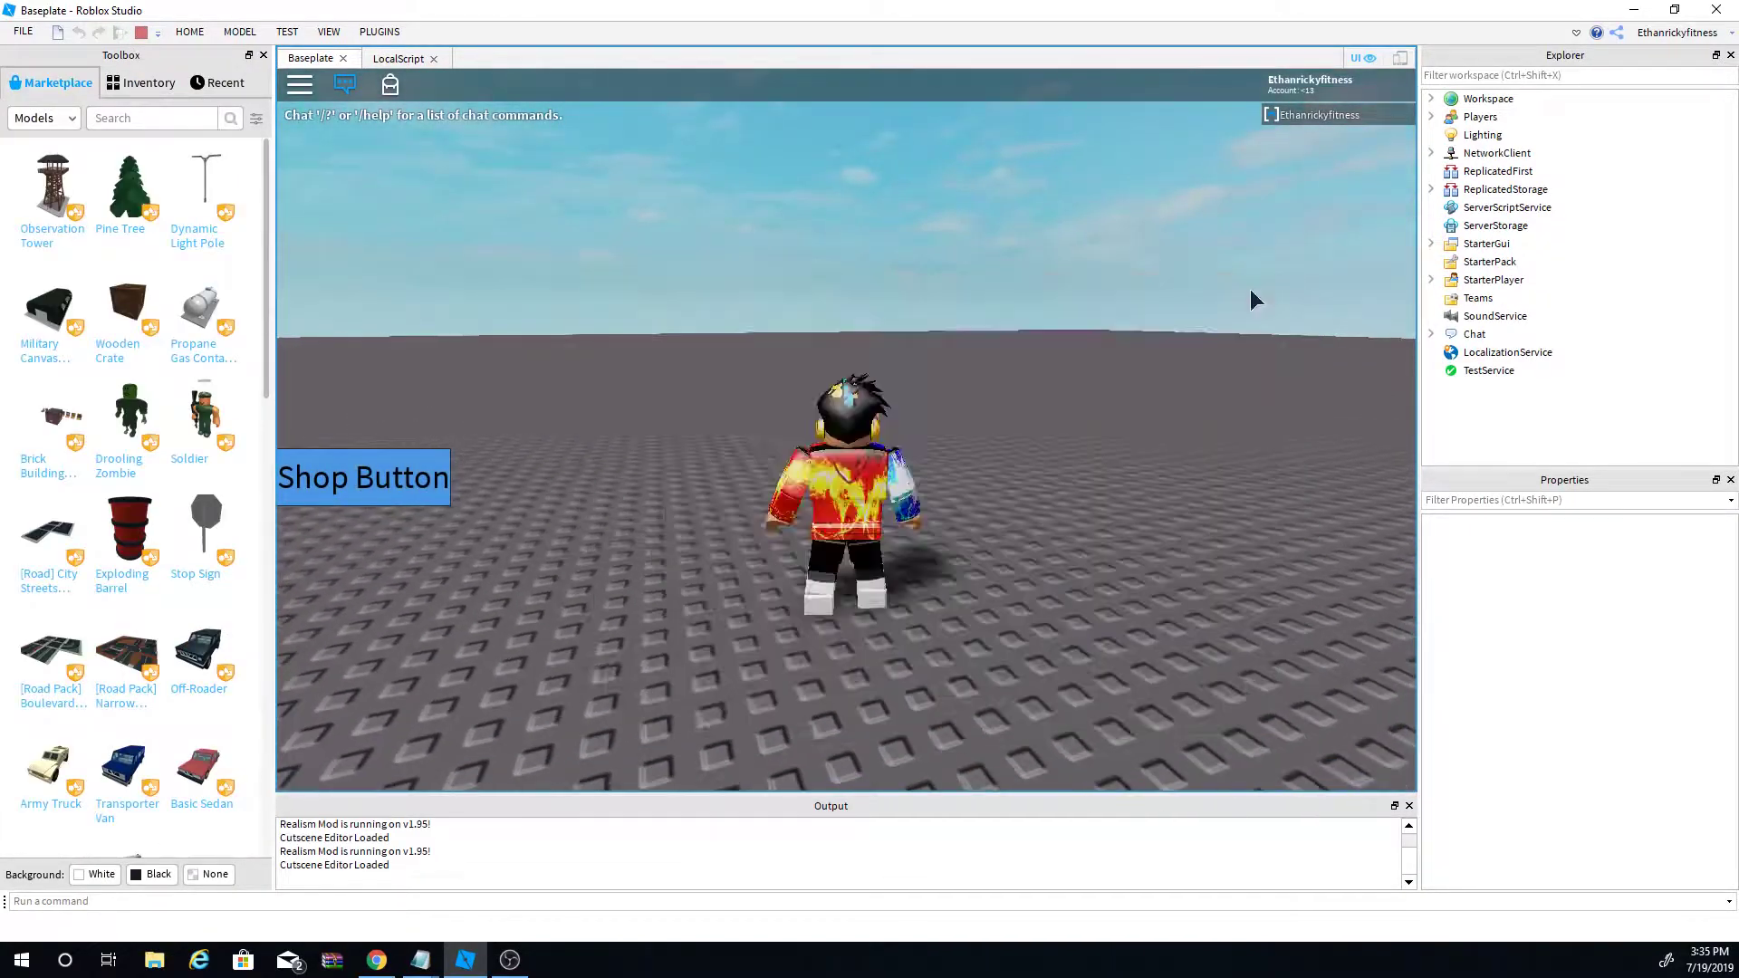
pyautogui.click(303, 460)
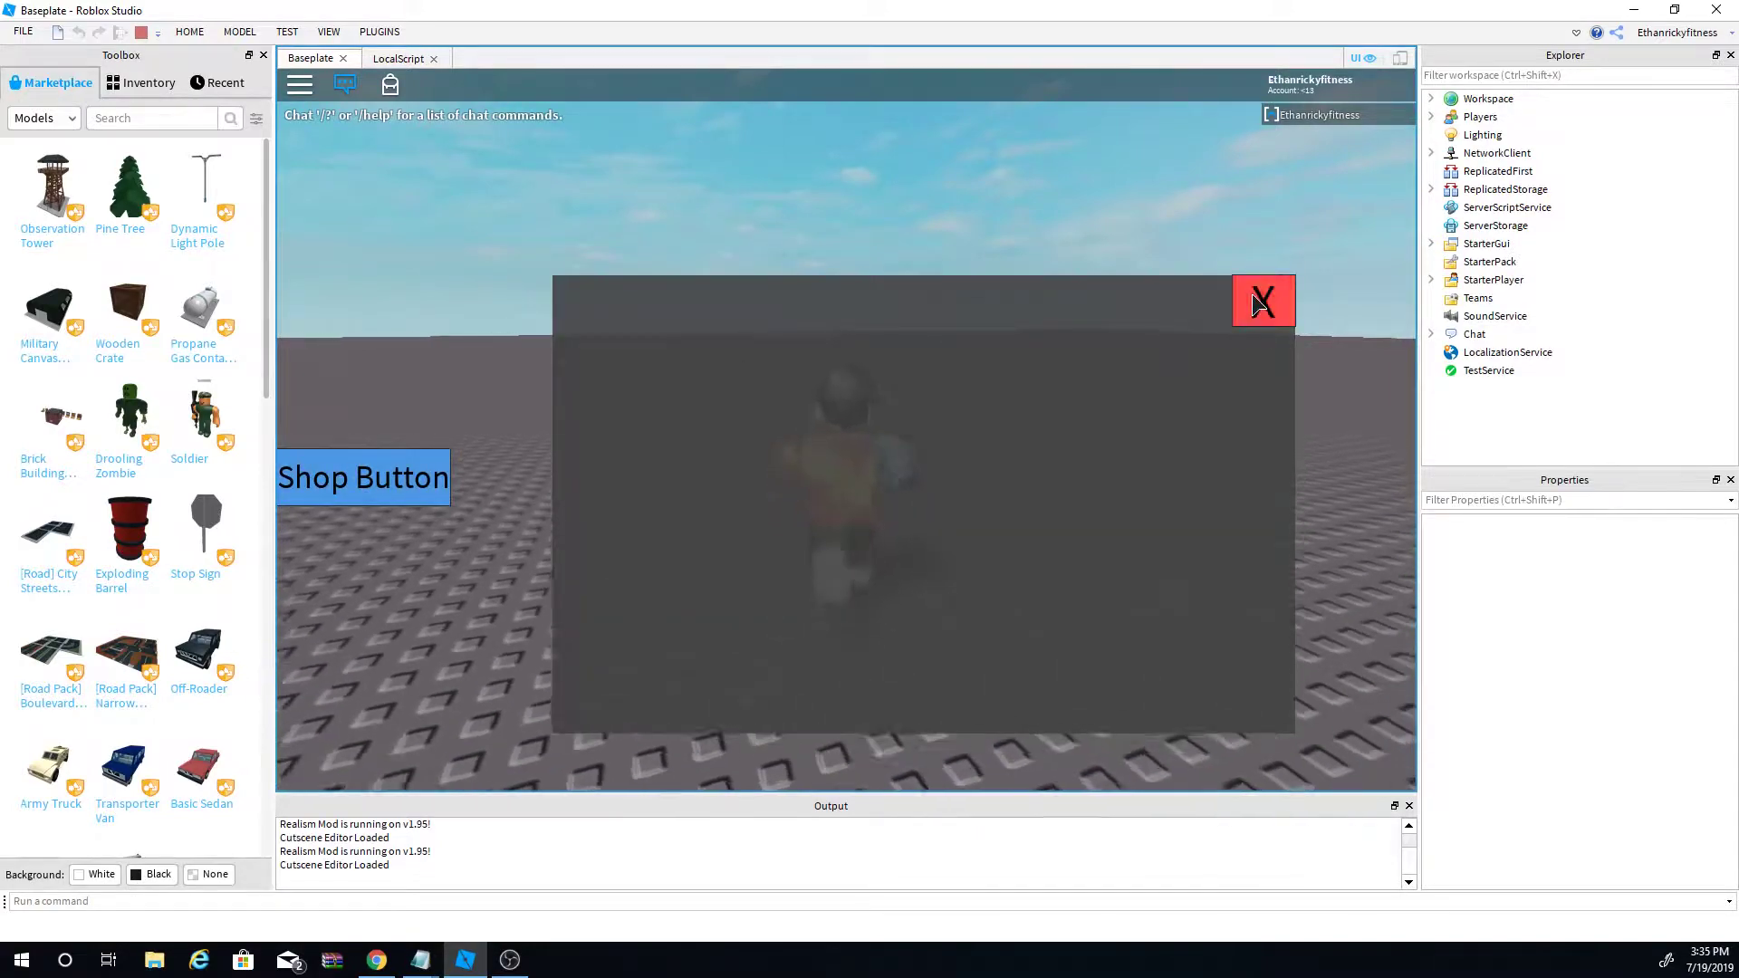
pyautogui.click(1263, 307)
pyautogui.click(357, 493)
pyautogui.click(1243, 306)
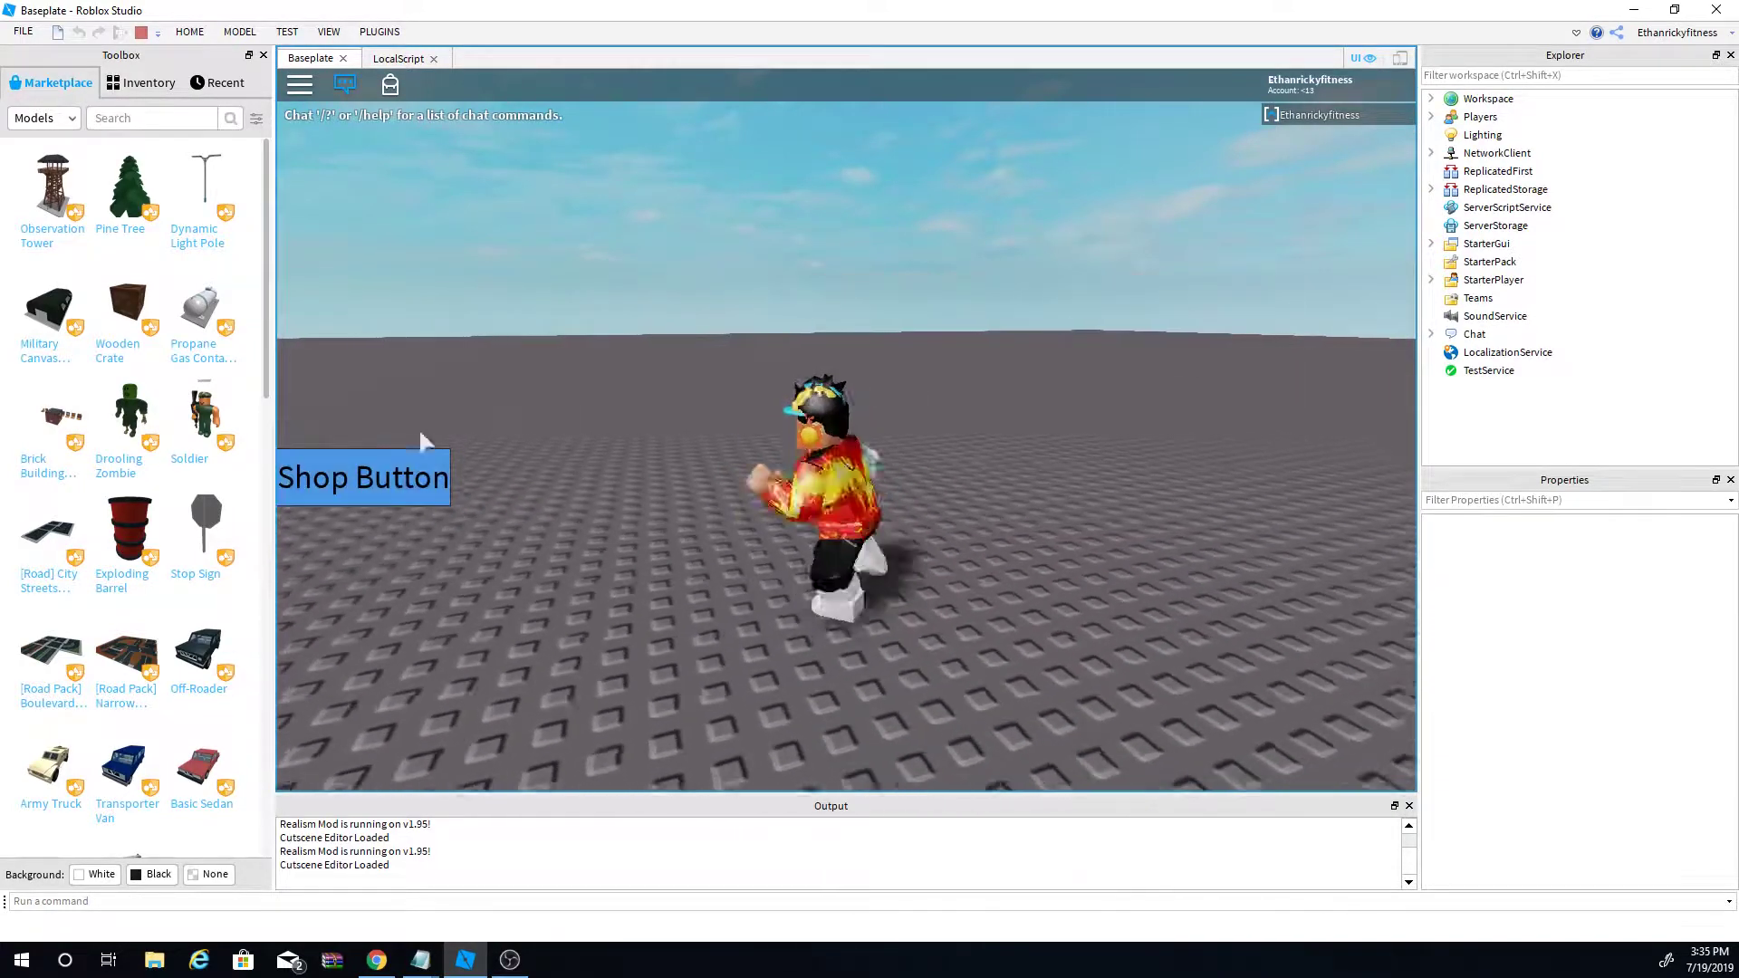
pyautogui.click(142, 34)
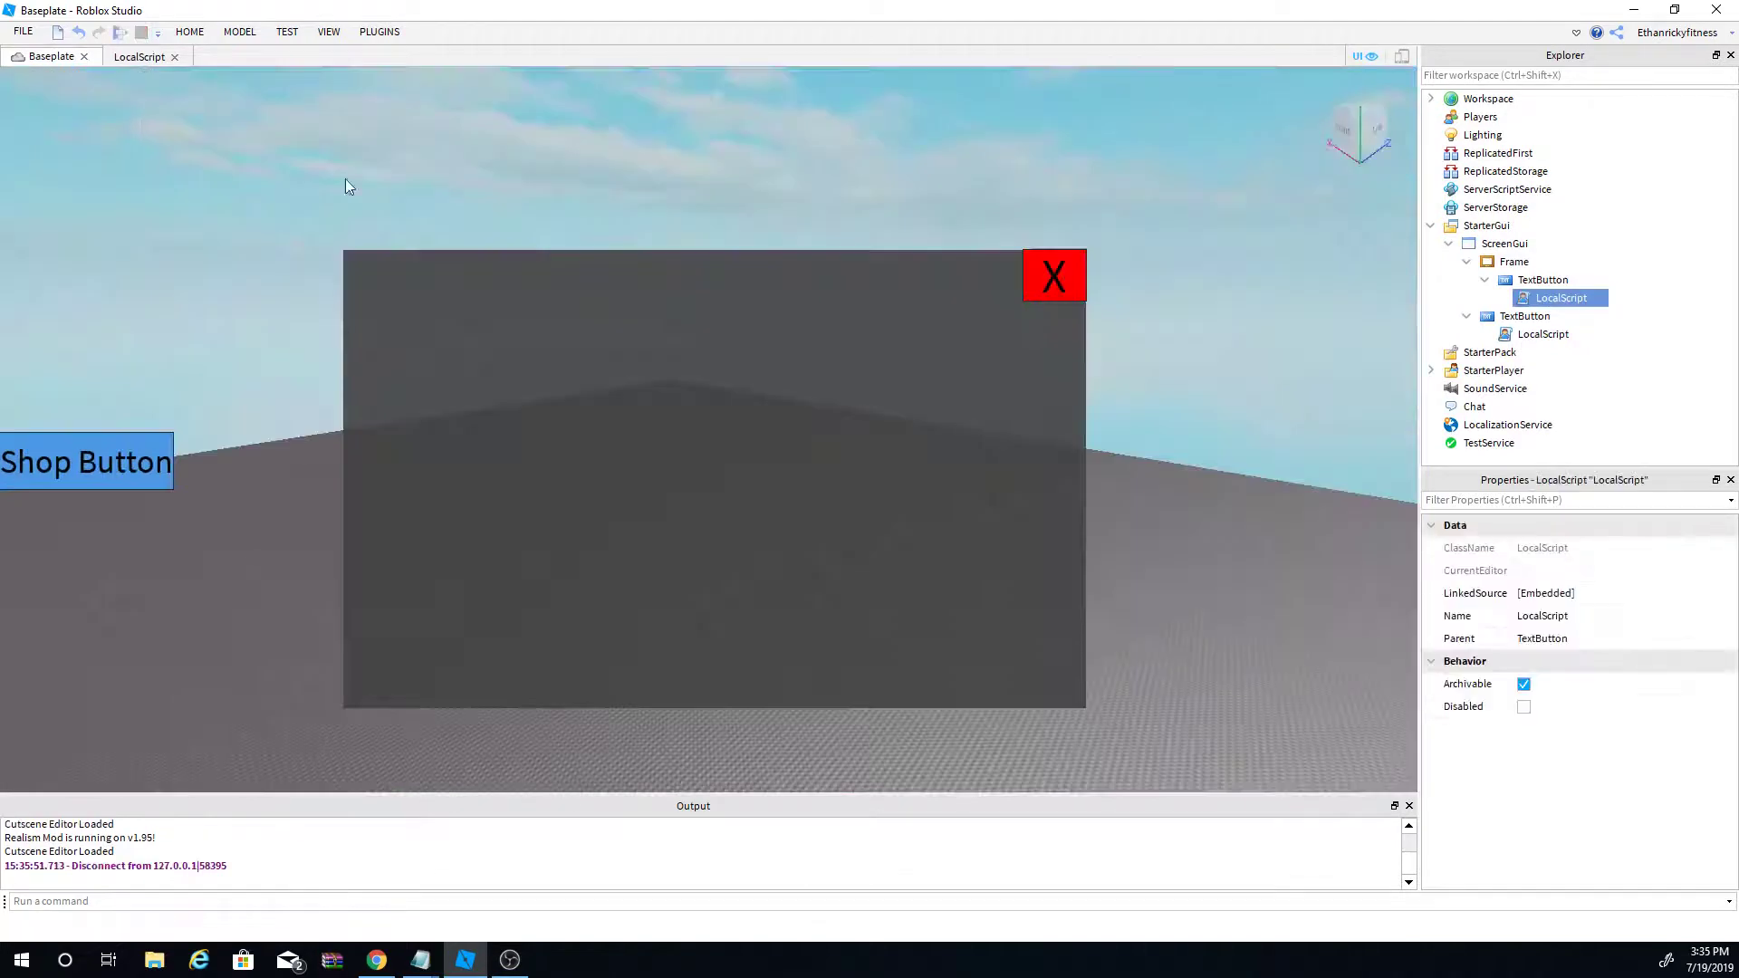
# Step: Uncheck the Frame's Visible property so the gray panel starts hidden
pyautogui.click(1467, 262)
pyautogui.click(1505, 261)
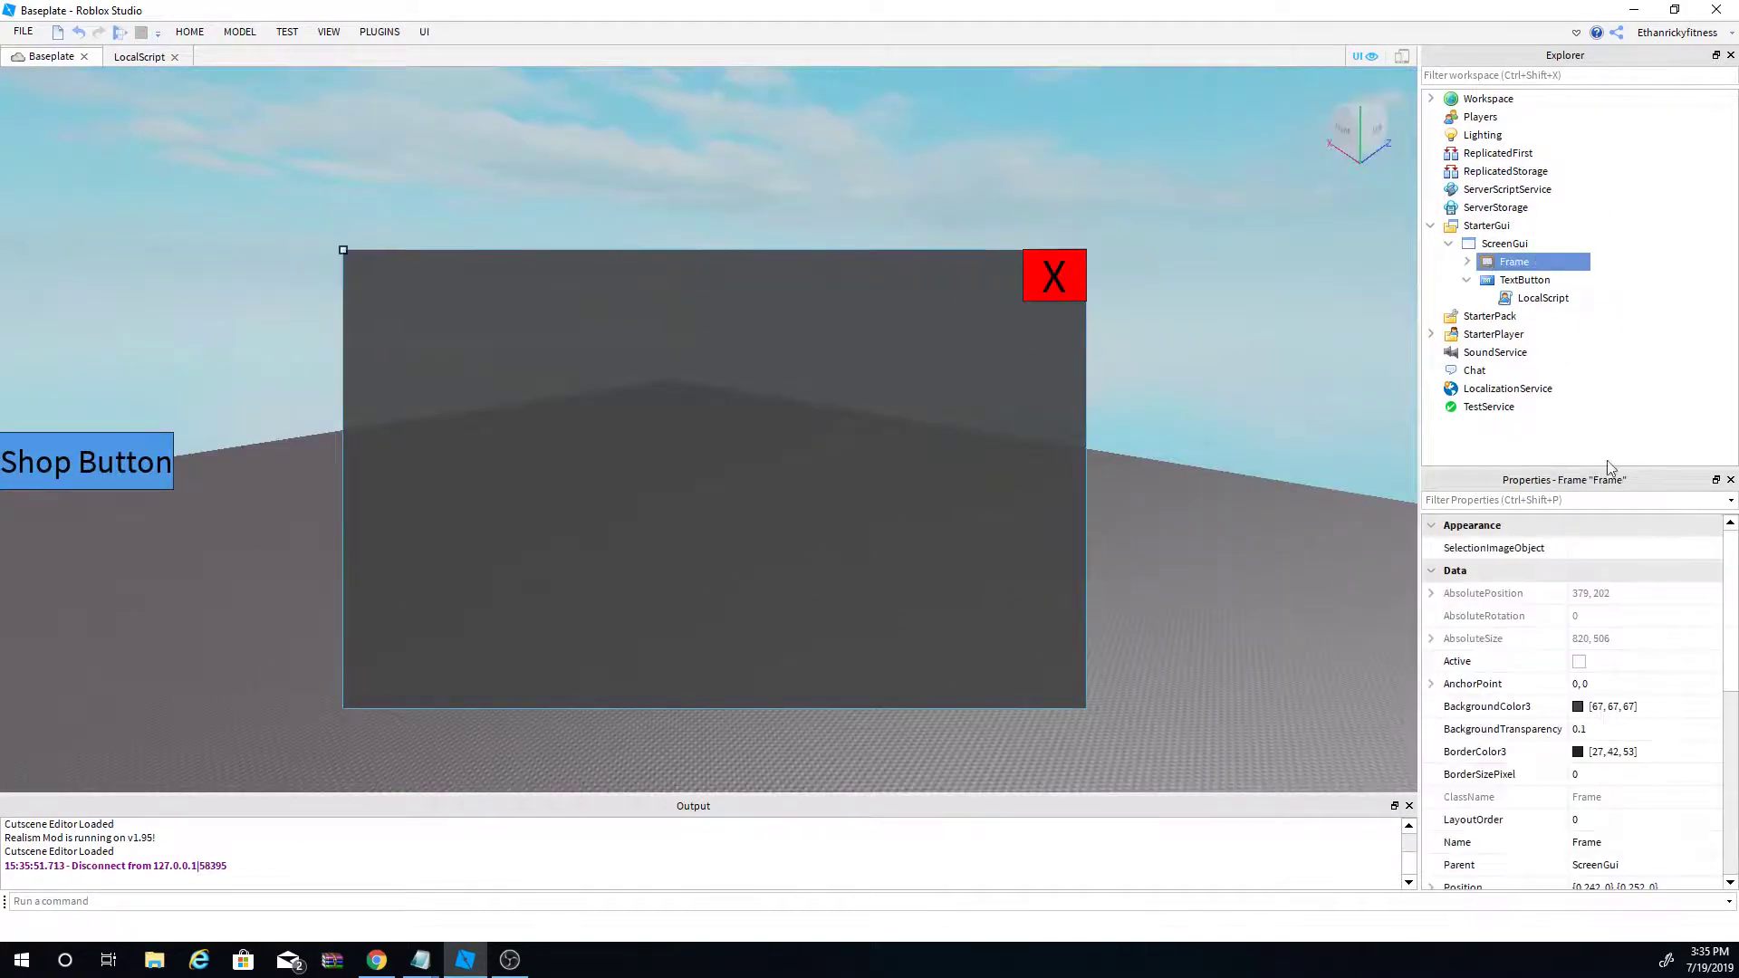
pyautogui.scroll(-10, 1515, 770)
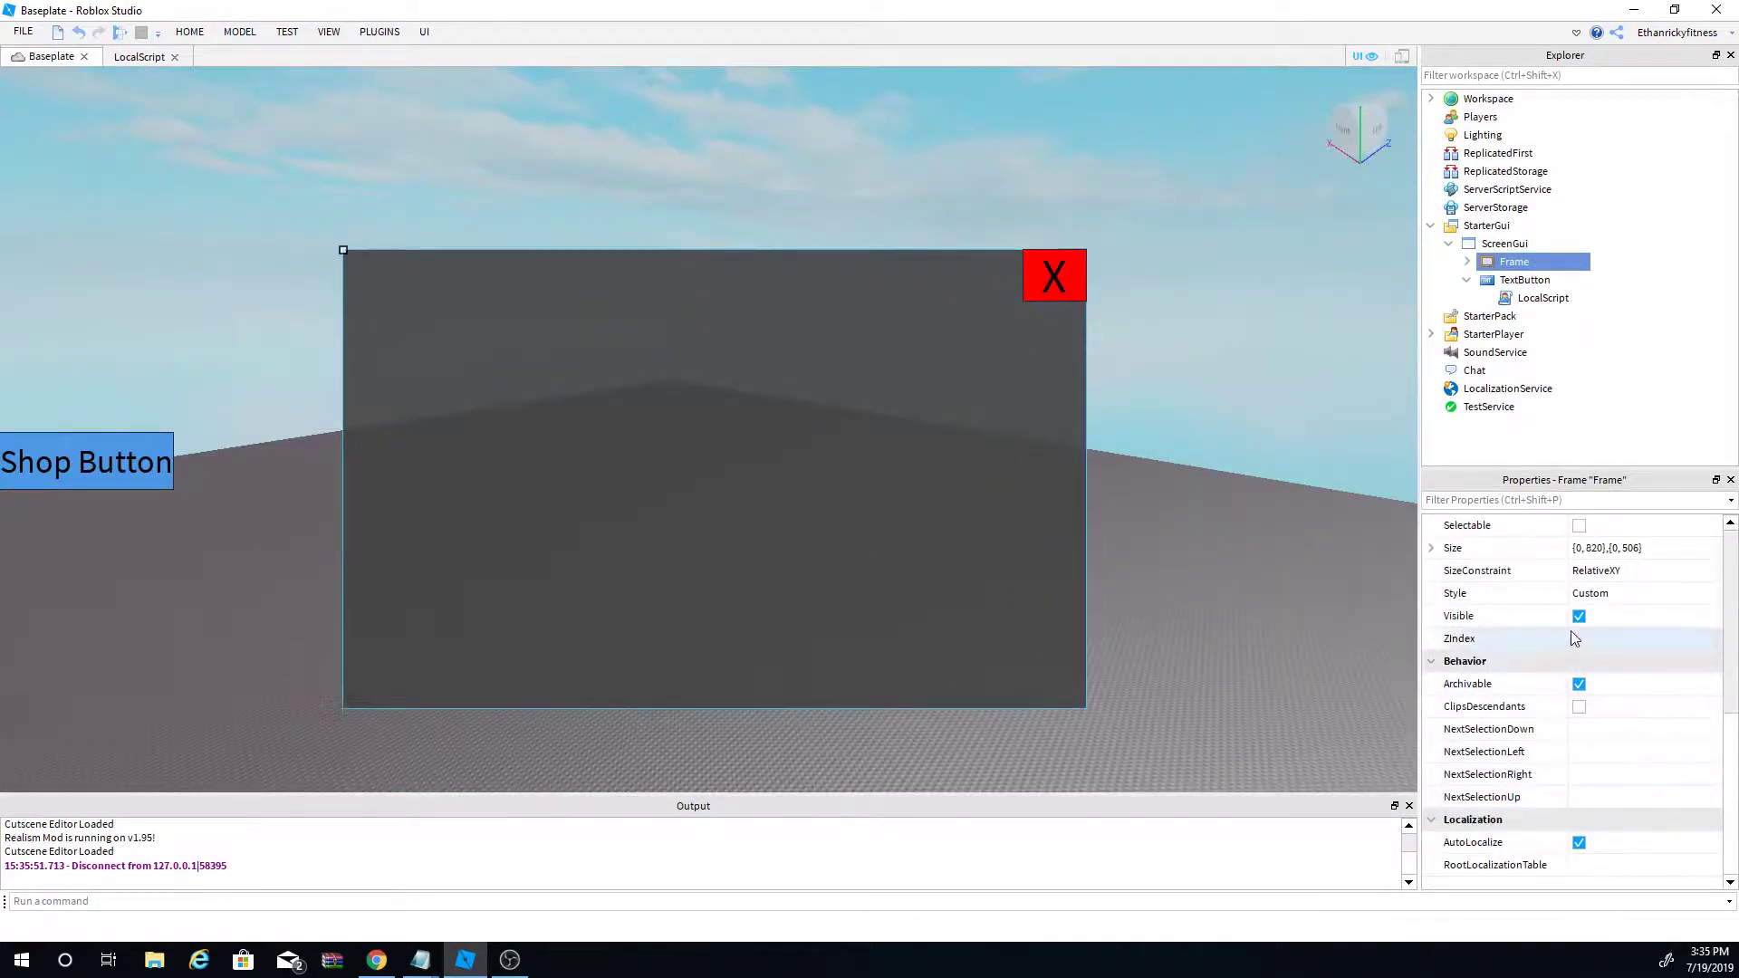
pyautogui.click(1579, 616)
pyautogui.click(1310, 498)
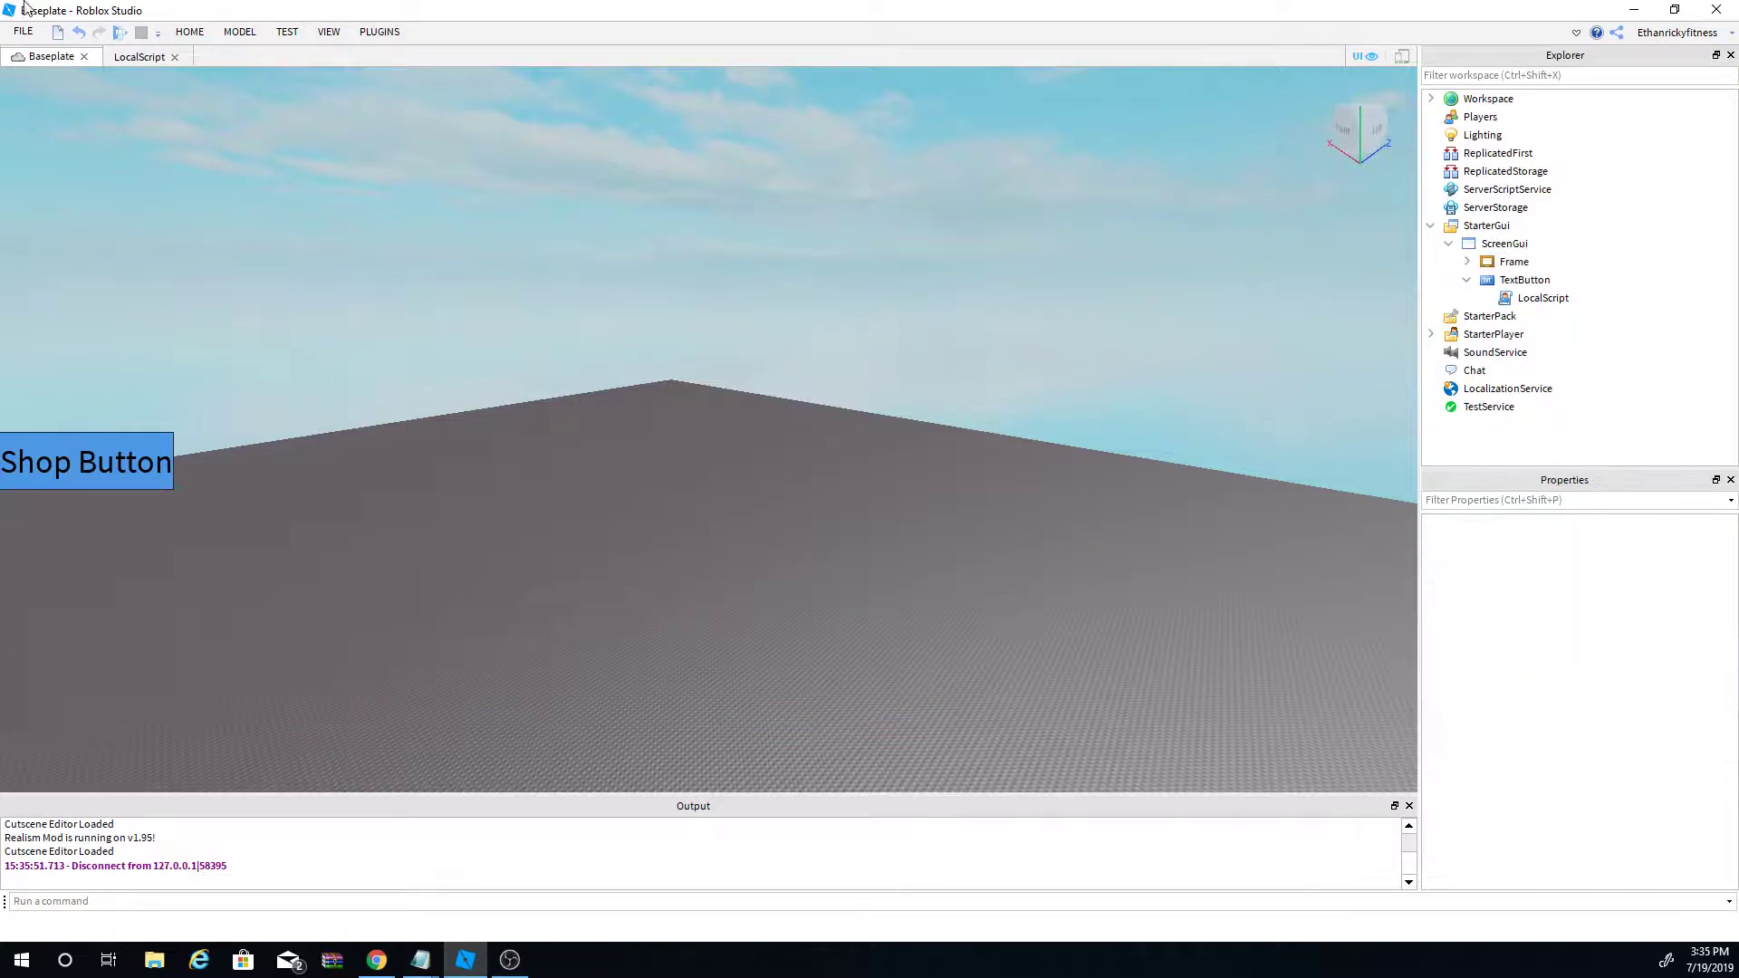
# Step: Play-test: open the shop frame with Shop Button, then close it with the red X
pyautogui.click(120, 32)
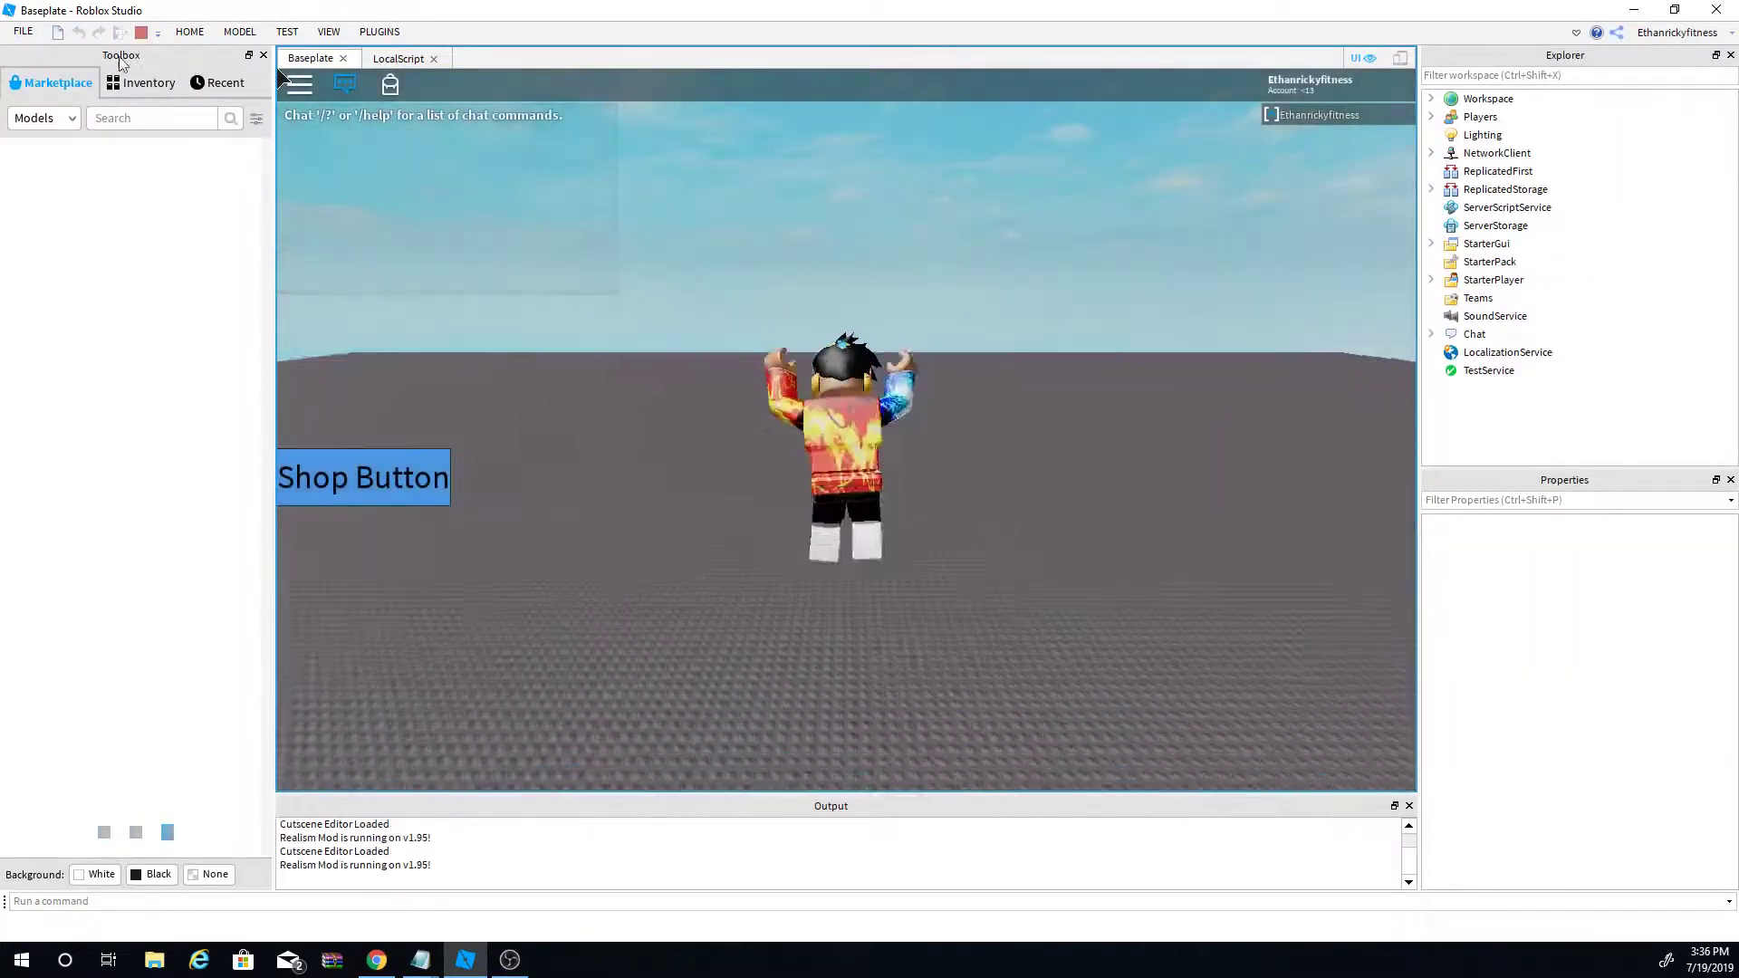
pyautogui.press('w')
pyautogui.moveTo(1062, 681); pyautogui.dragTo(543, 507, button='right')
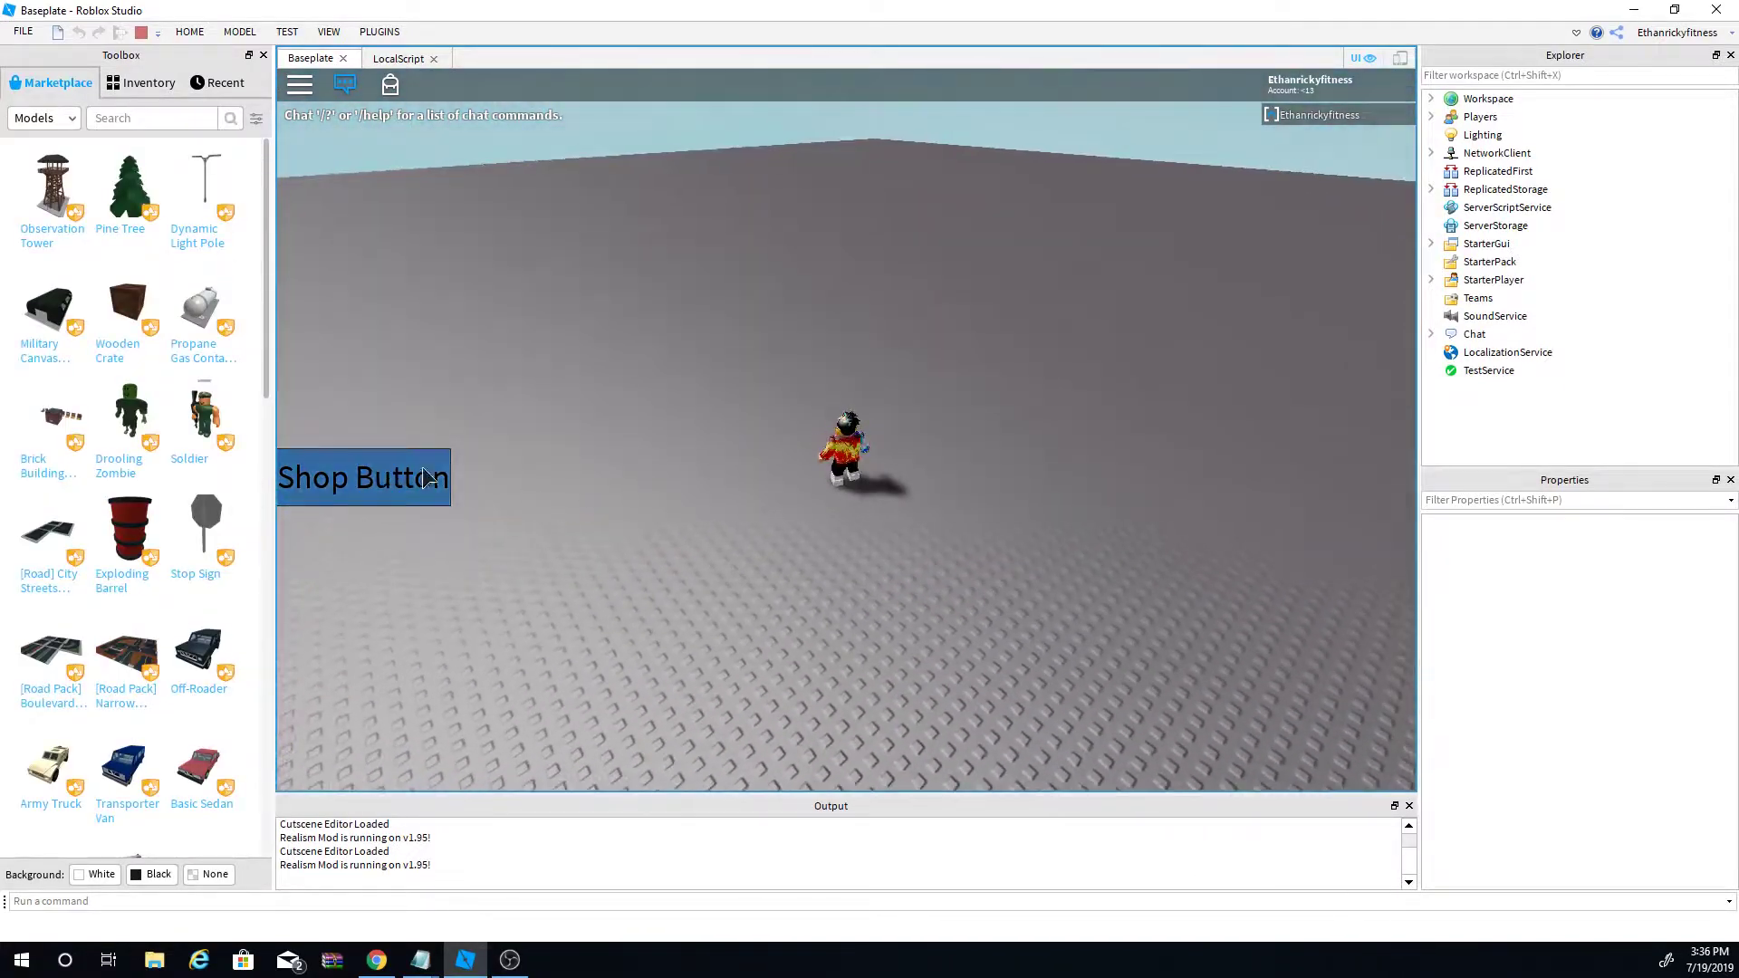
pyautogui.click(323, 487)
pyautogui.moveTo(1316, 438); pyautogui.dragTo(1300, 446, button='right')
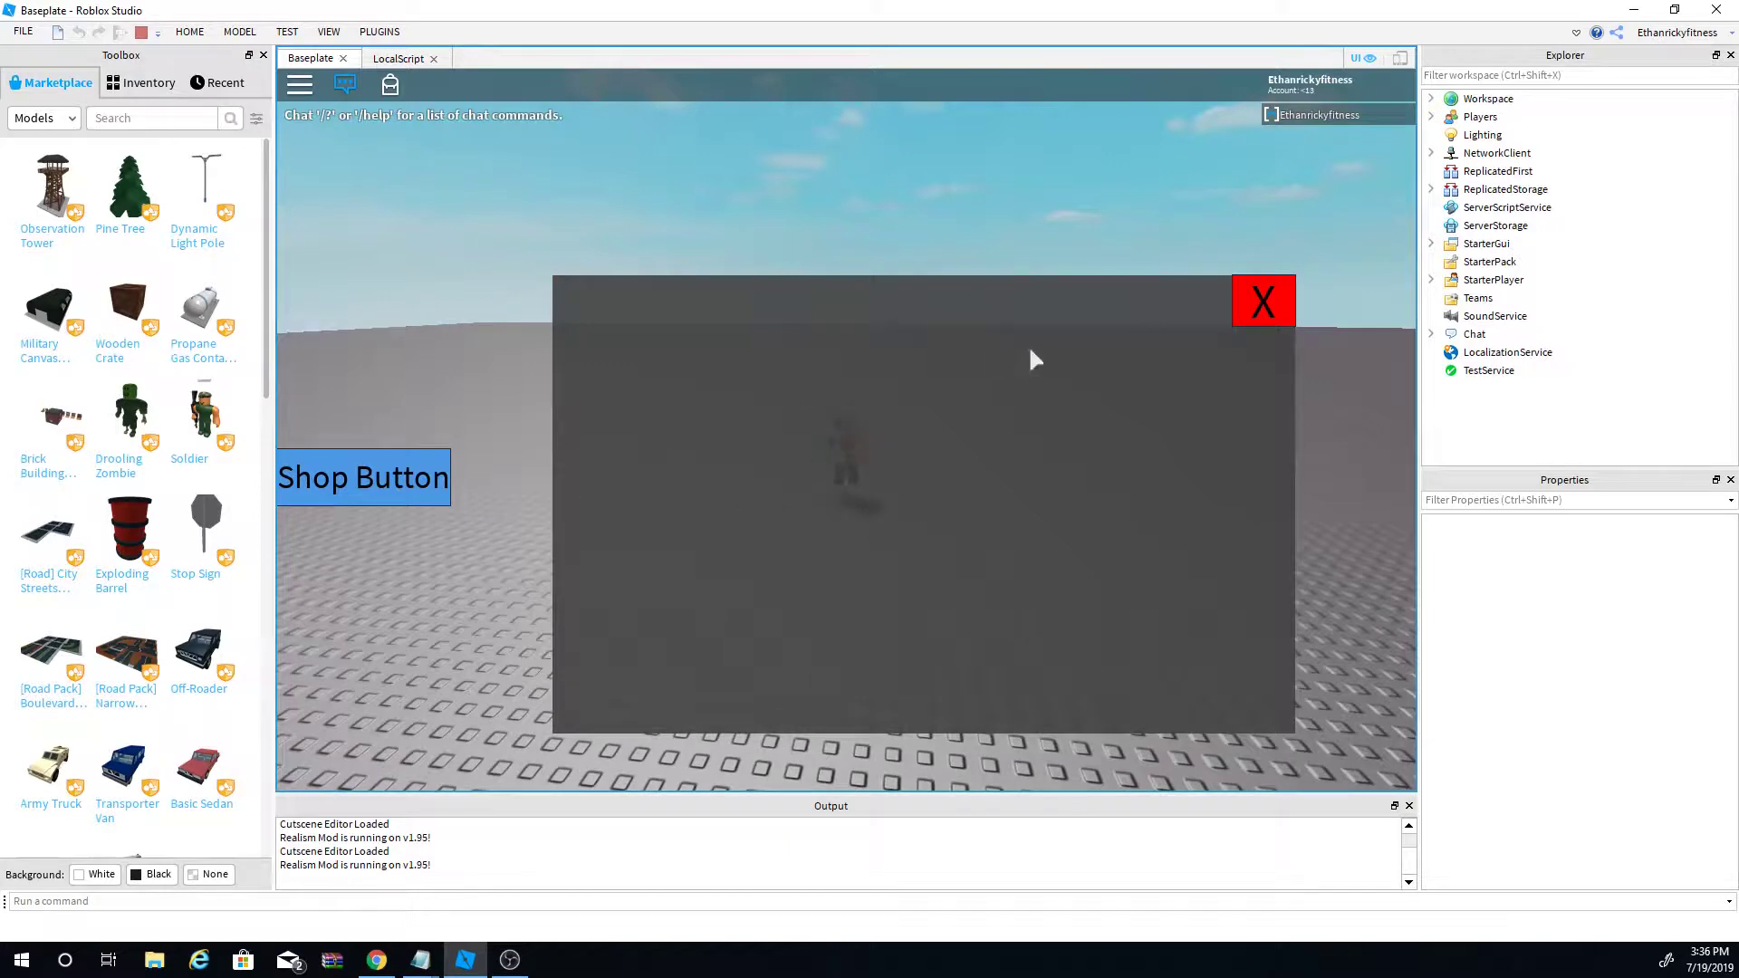
pyautogui.press('s')
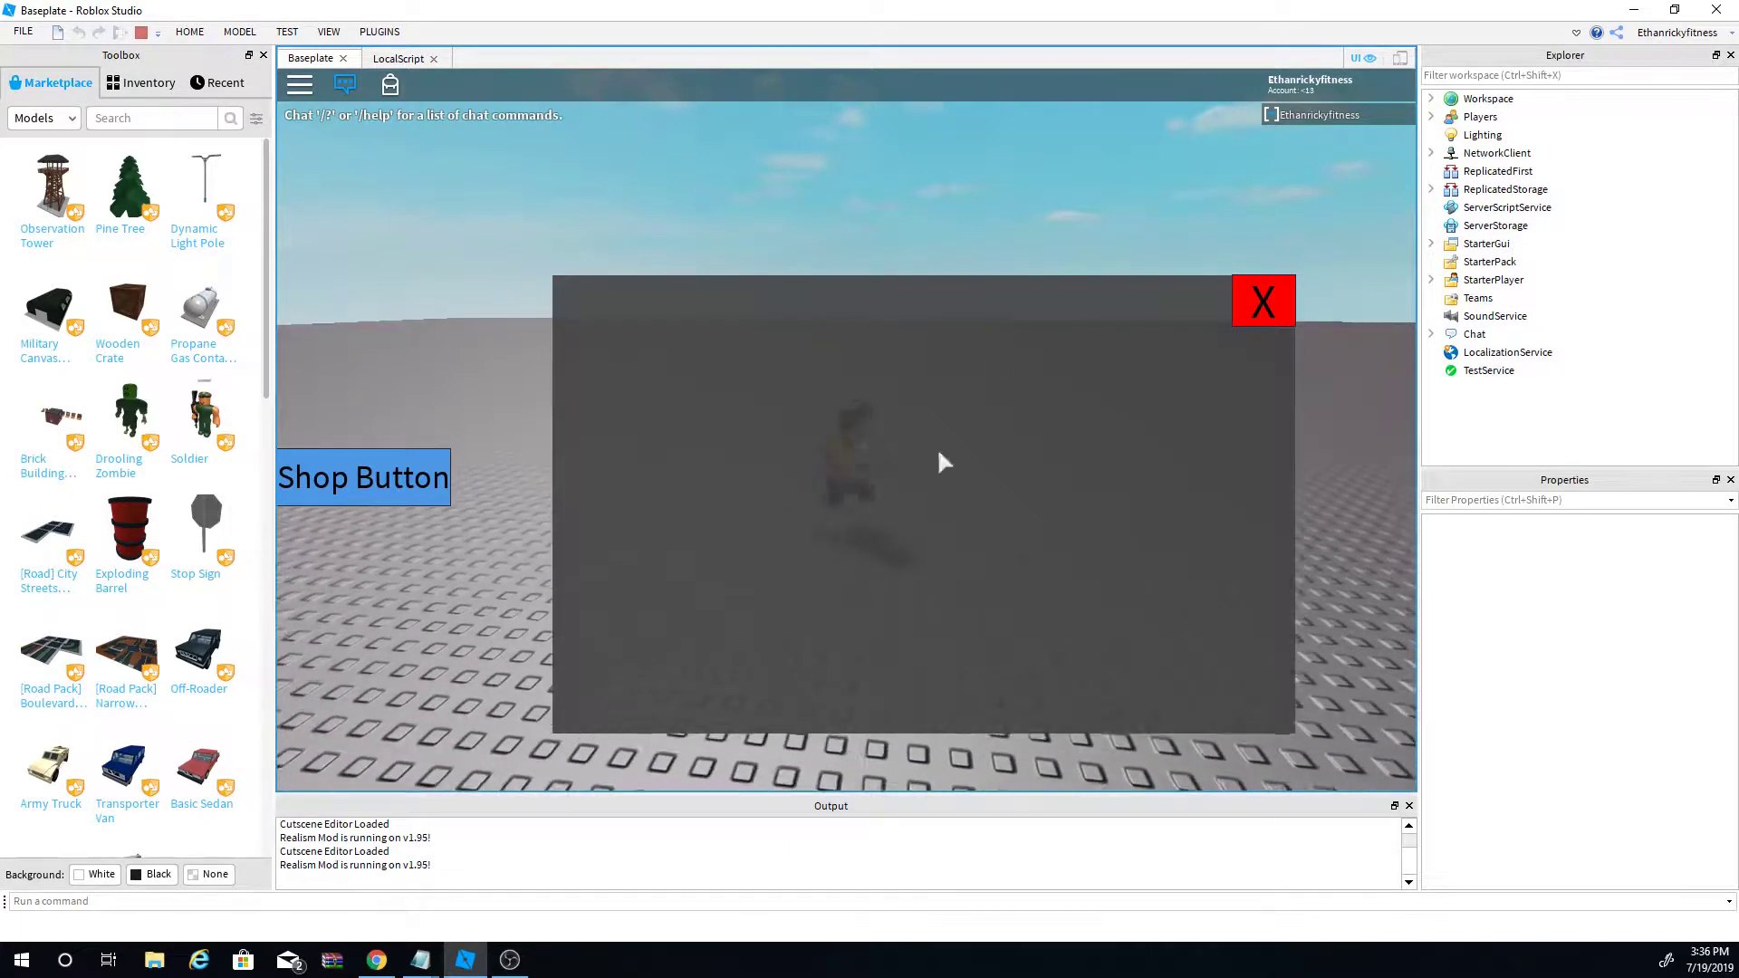
pyautogui.click(1264, 304)
pyautogui.press('s')
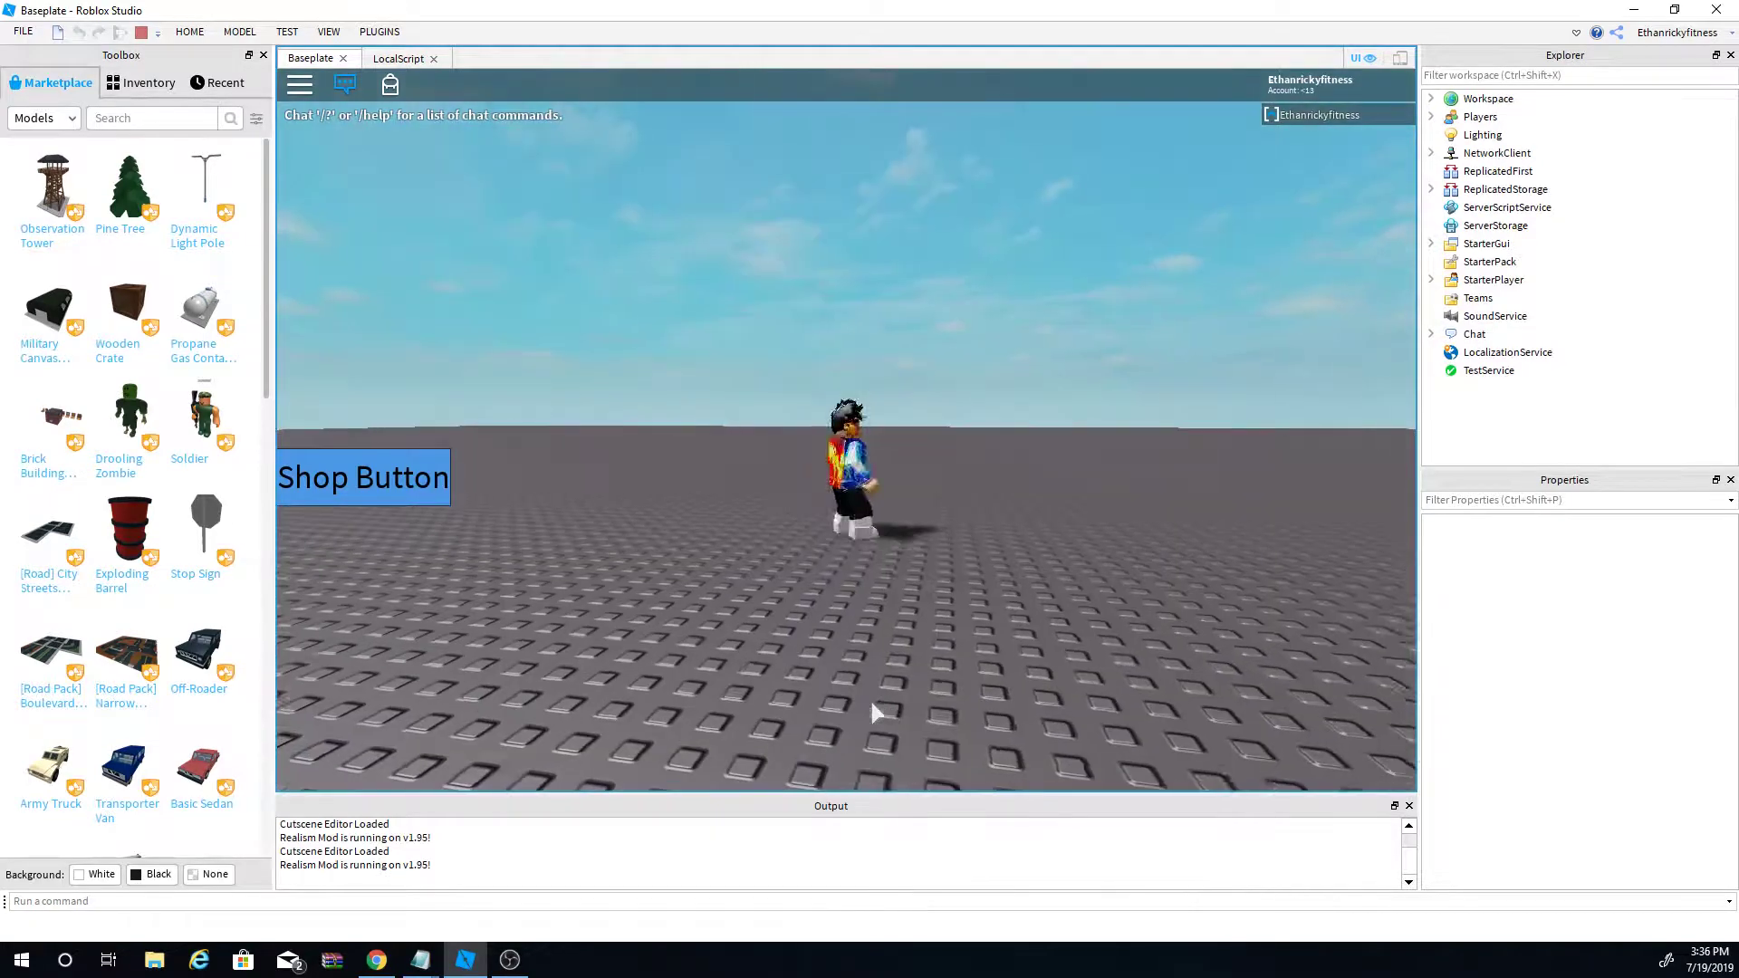
pyautogui.press('s')
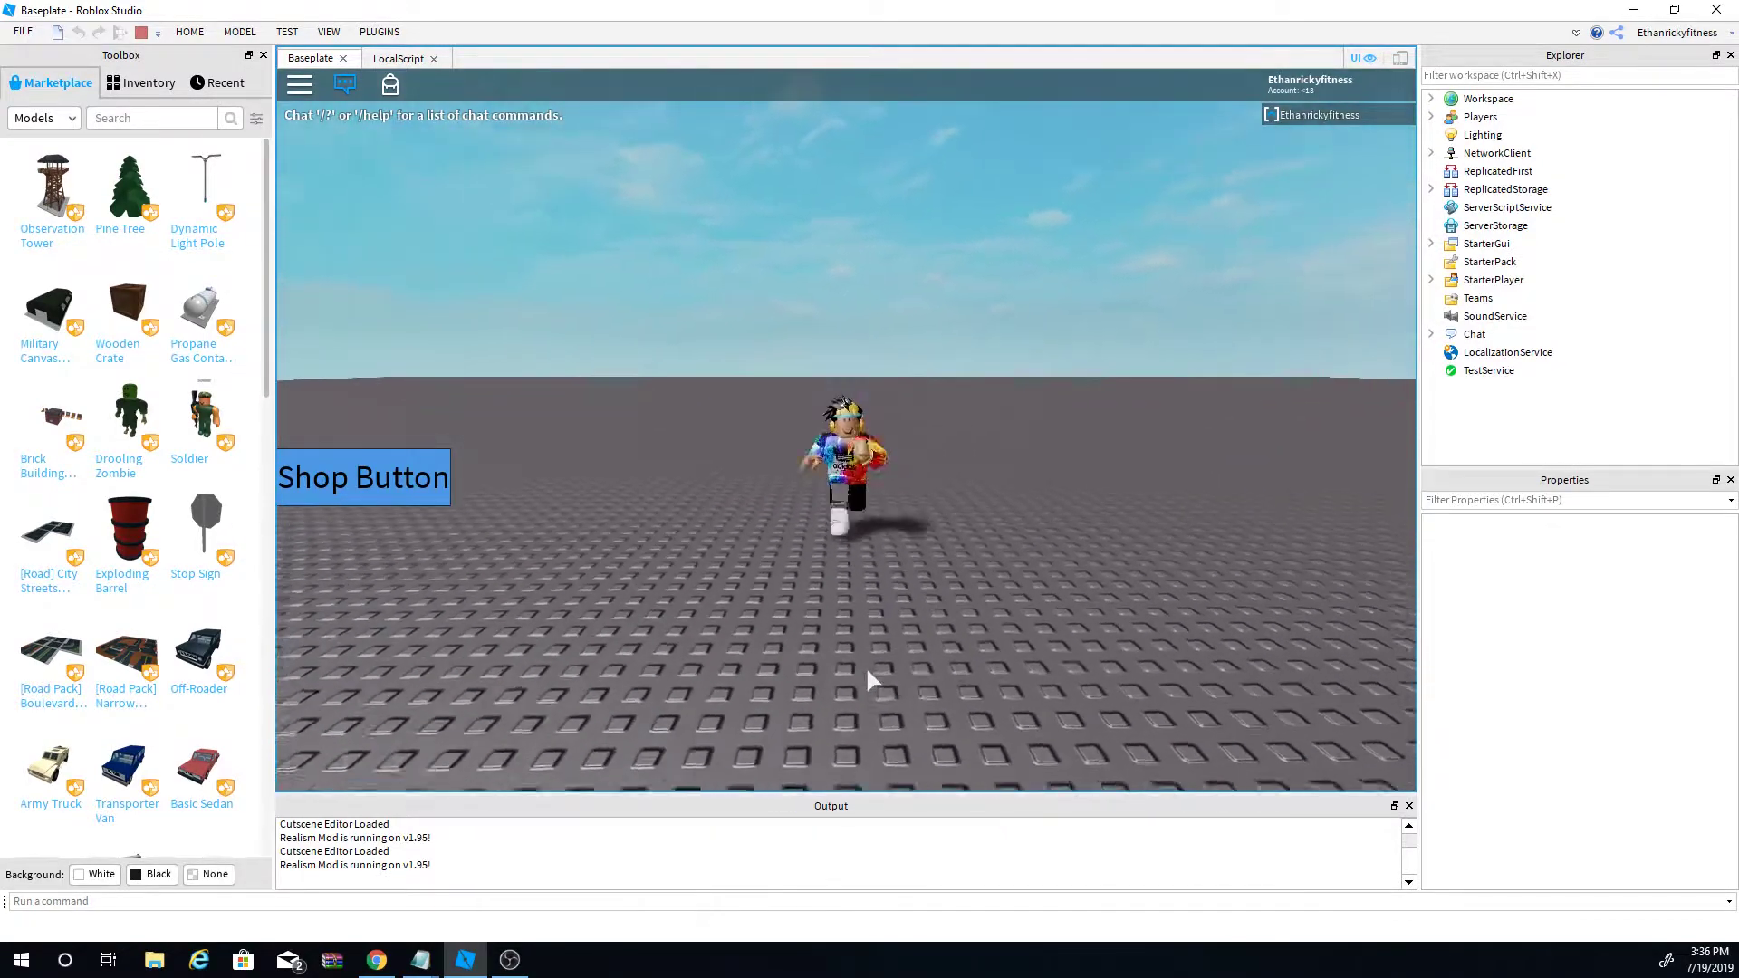